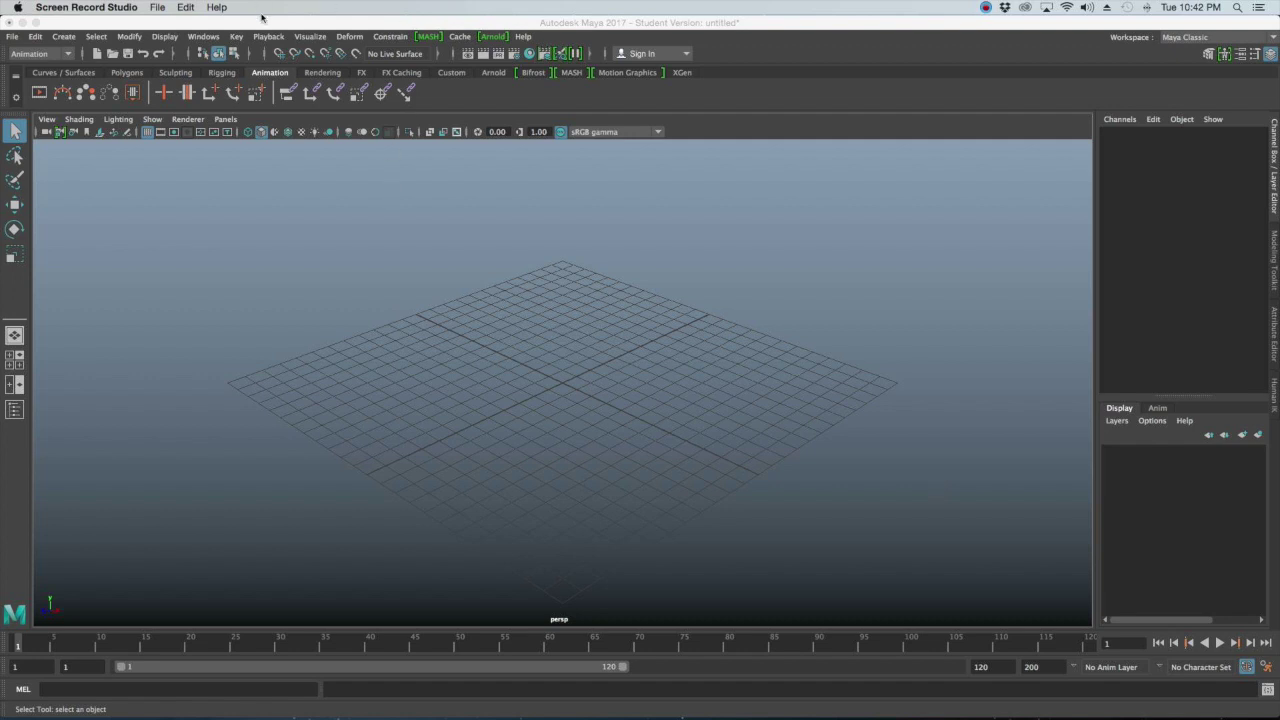
# Reference the BallRig_01.mb file from the project's scenes folder into the scene using the Reference Editor
pyautogui.click(298, 26)
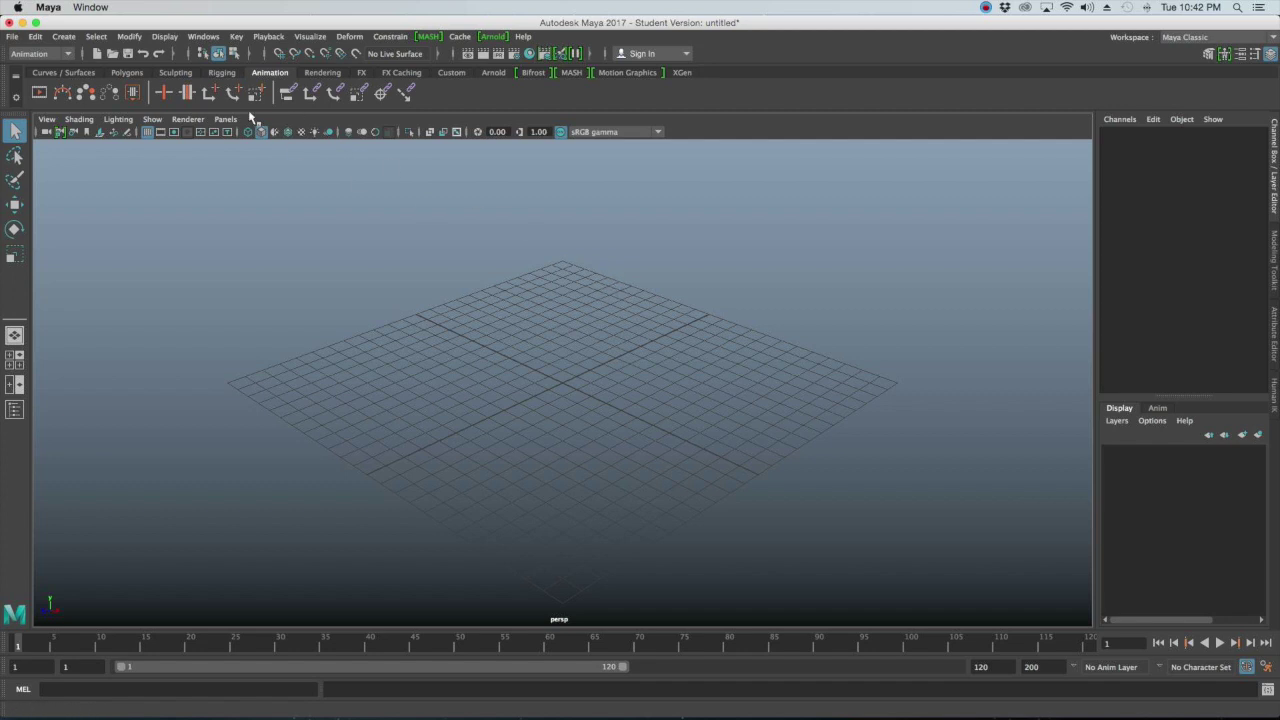
pyautogui.click(17, 37)
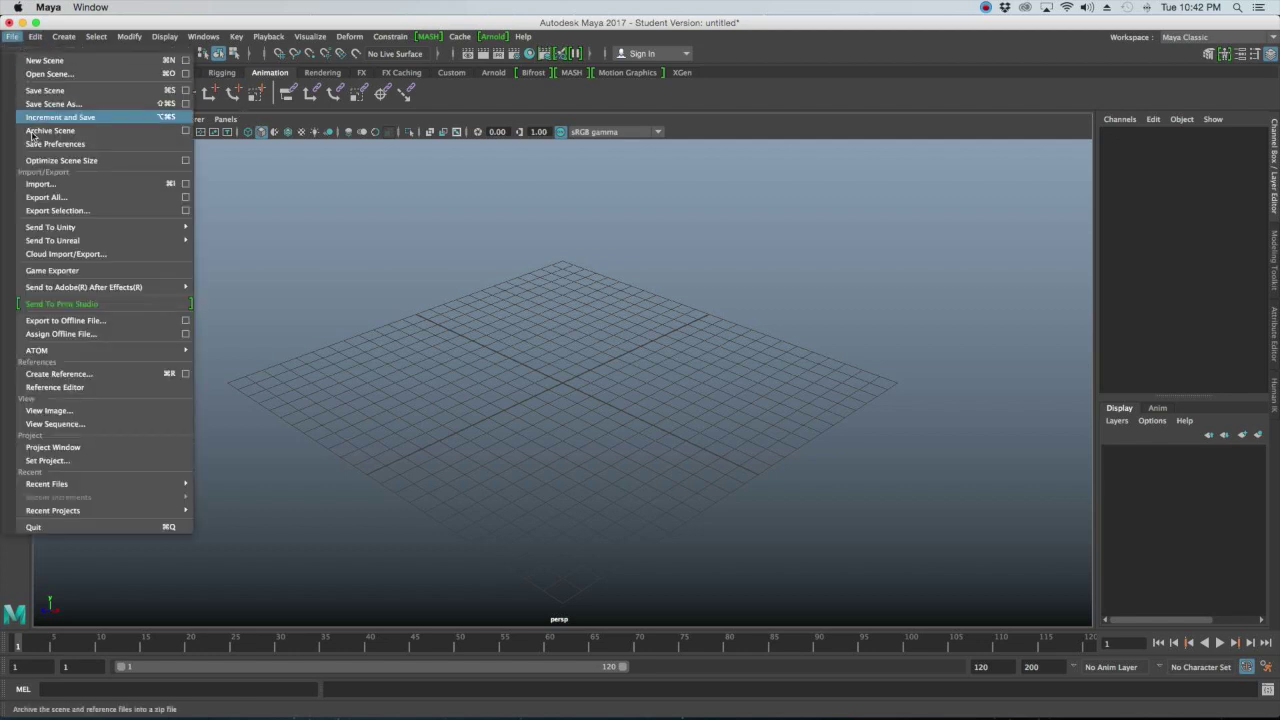
pyautogui.click(124, 389)
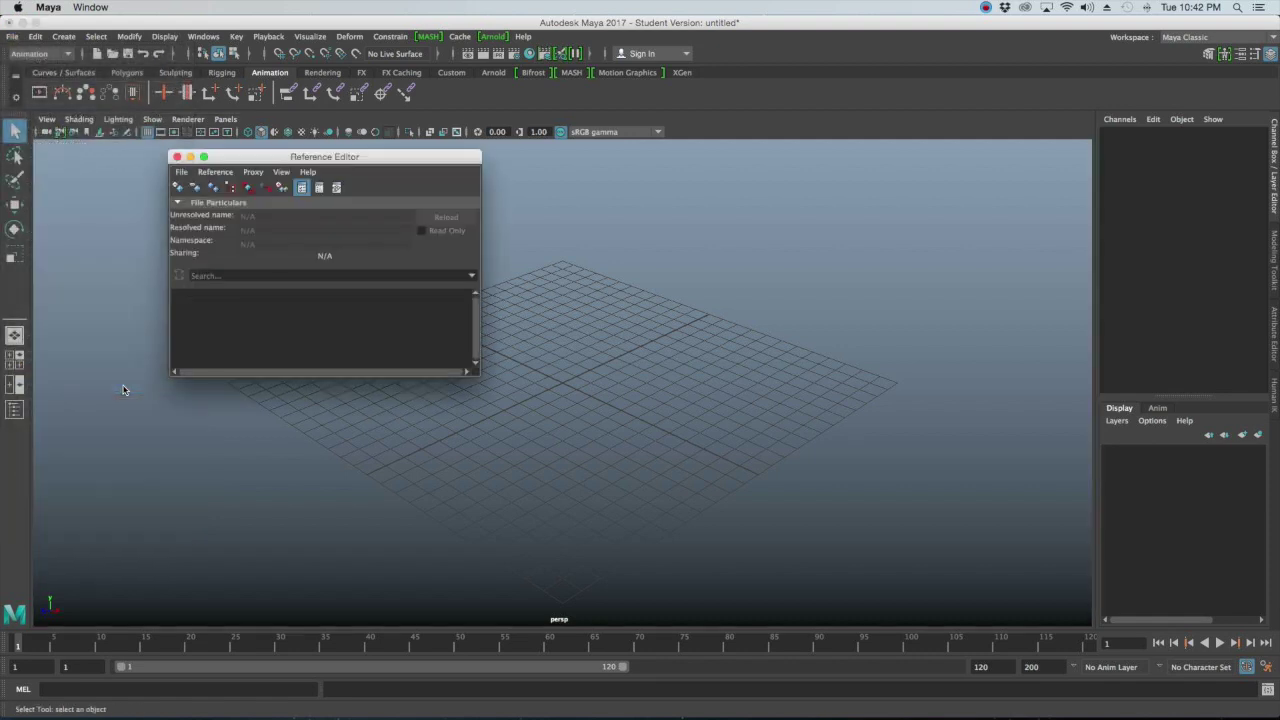
pyautogui.click(178, 190)
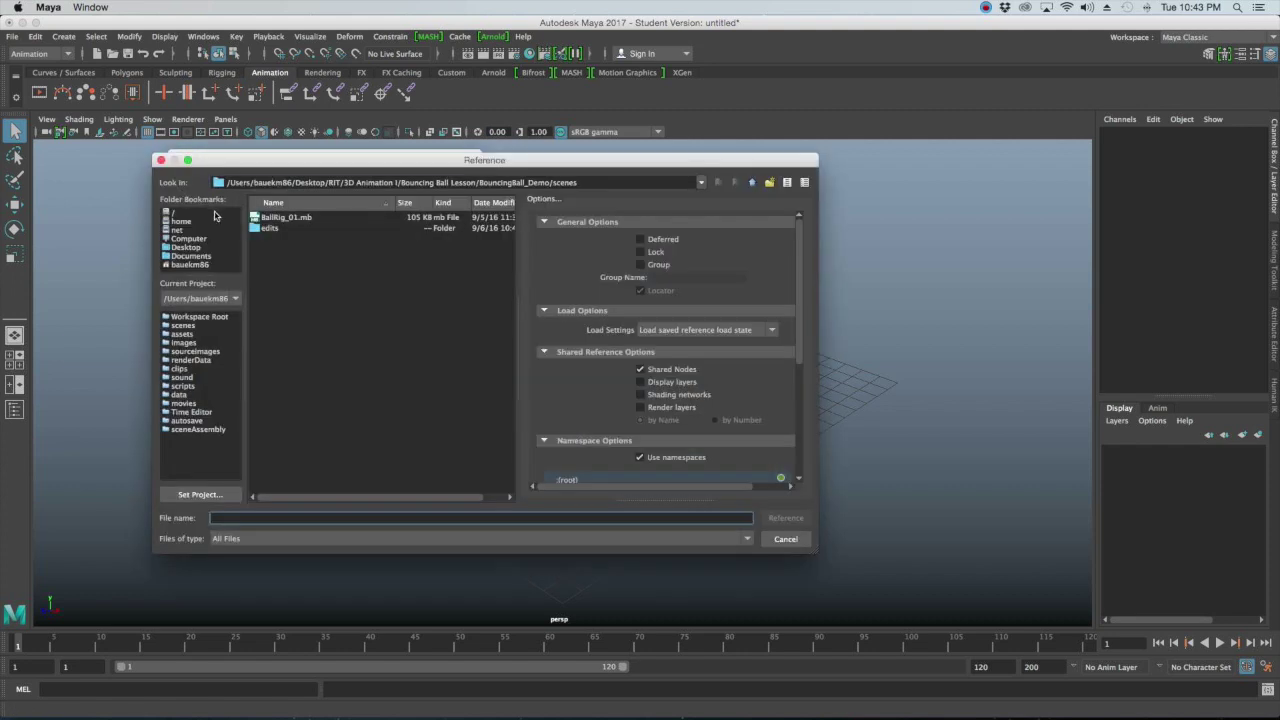
pyautogui.moveTo(515, 219); pyautogui.dragTo(655, 220)
pyautogui.click(405, 218)
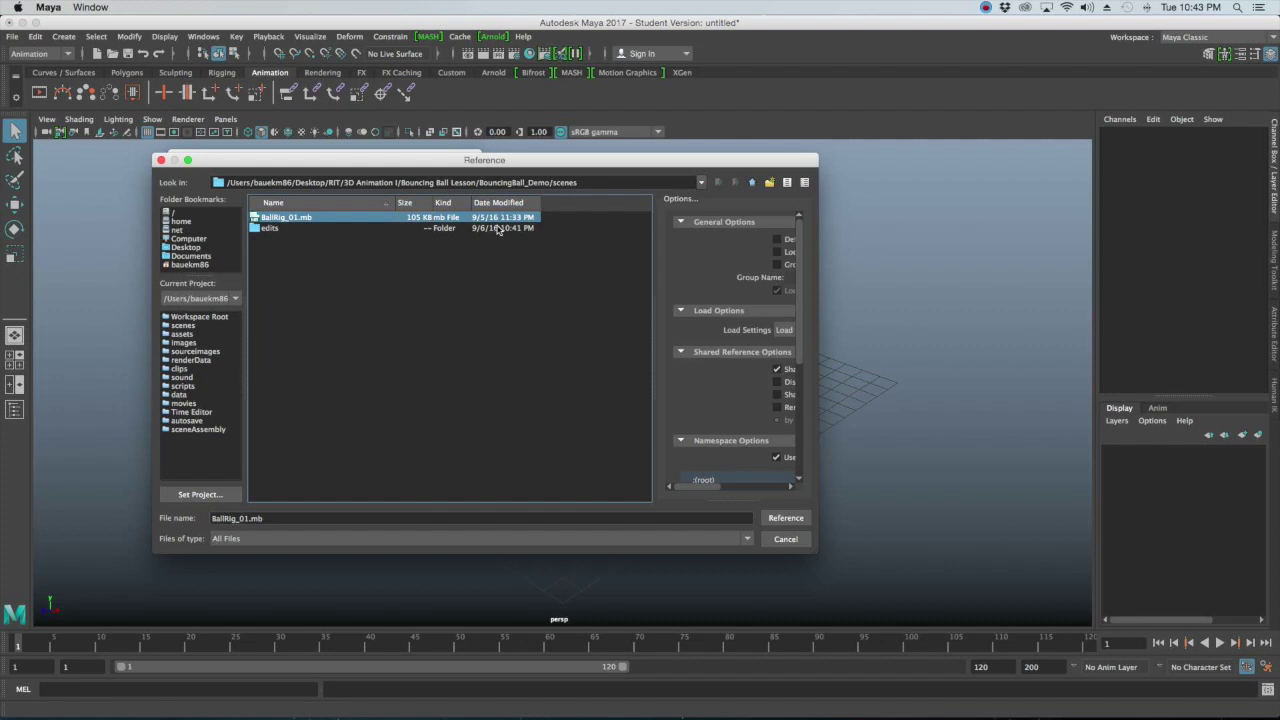
pyautogui.click(786, 519)
pyautogui.click(612, 400)
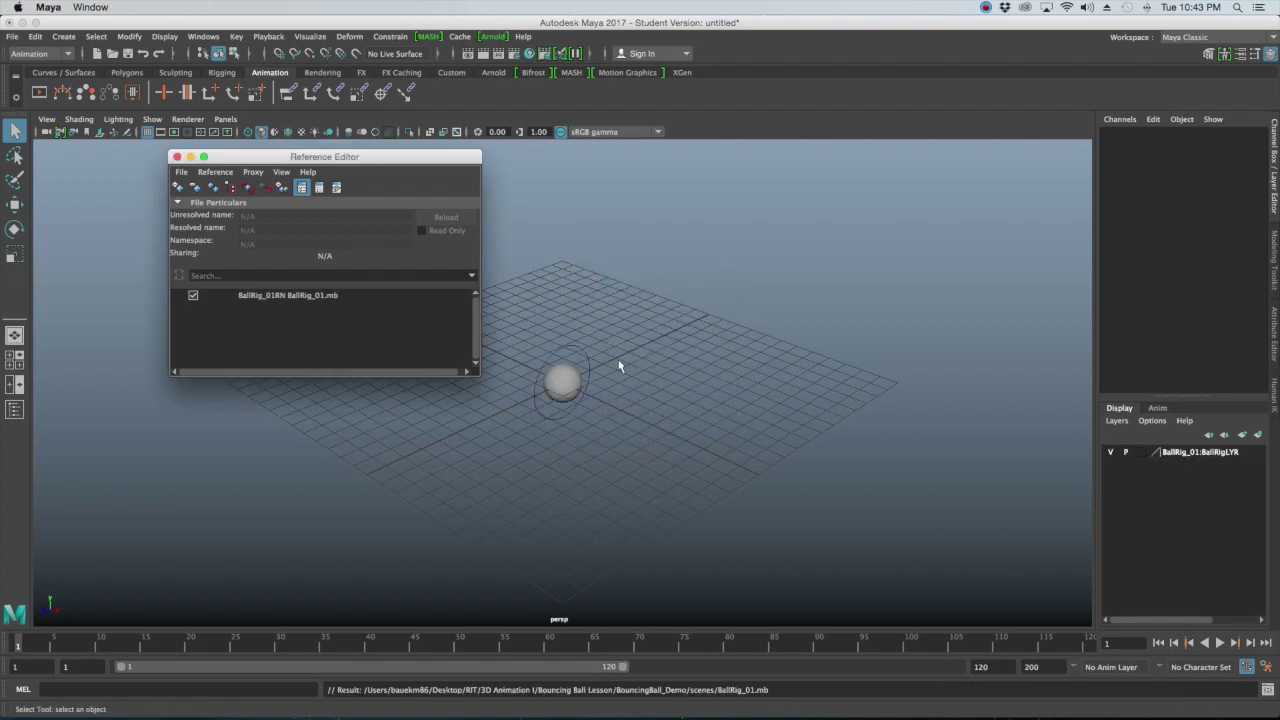
# Frame the referenced ball in the perspective view, close the Reference Editor and clear the selection
pyautogui.scroll(5, 607, 380)
pyautogui.moveTo(553, 297); pyautogui.dragTo(647, 414)
pyautogui.press('f')
pyautogui.scroll(-3, 647, 414)
pyautogui.moveTo(202, 157); pyautogui.dragTo(185, 158)
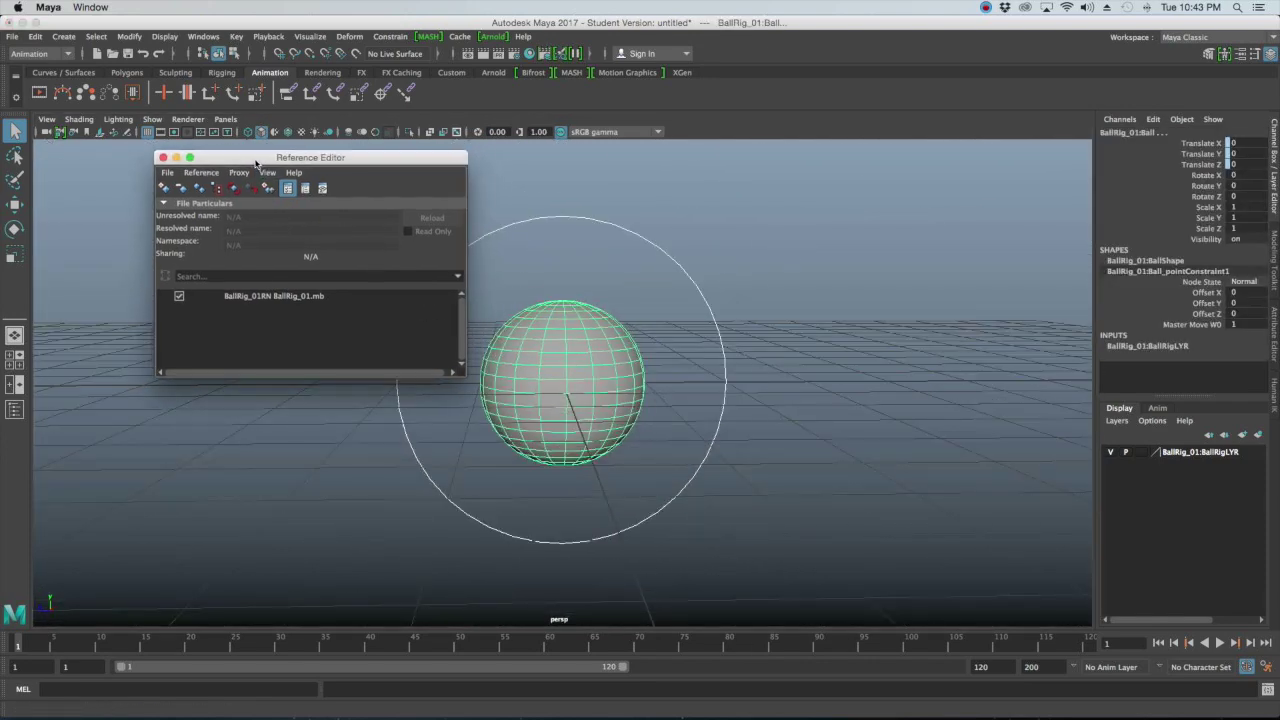
pyautogui.click(159, 157)
pyautogui.click(350, 227)
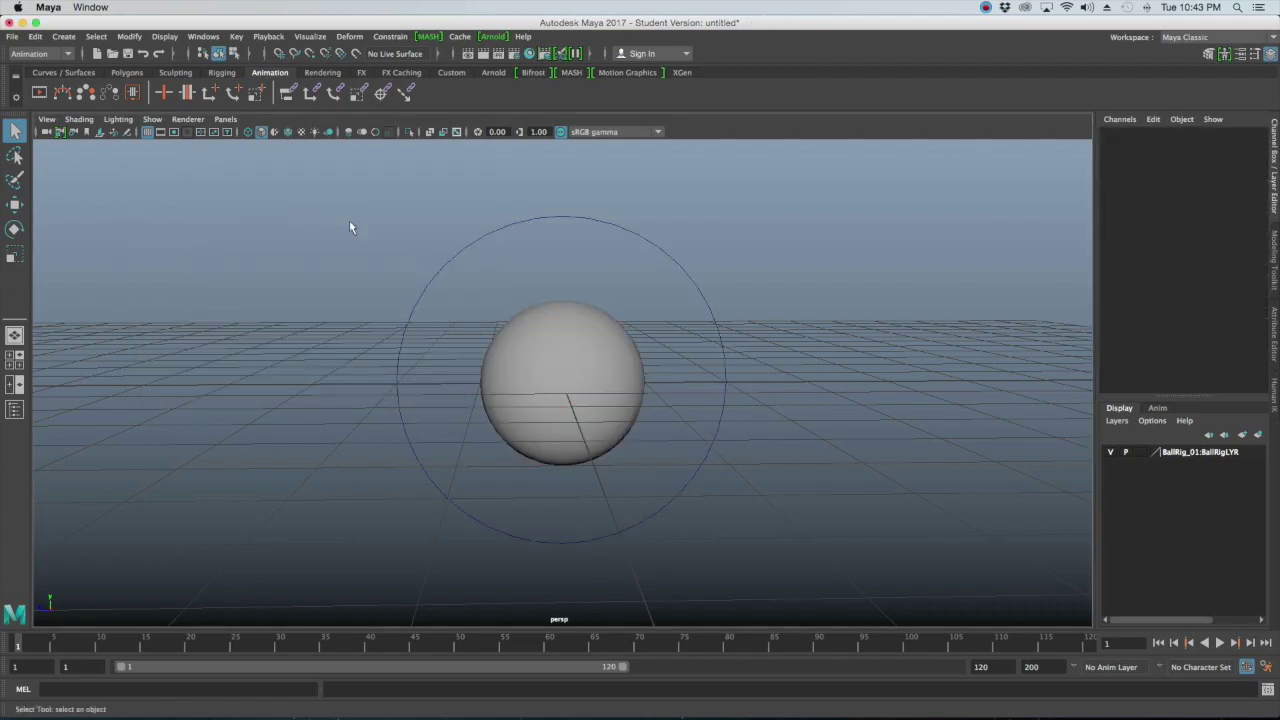
pyautogui.keyDown('alt'); pyautogui.moveTo(419, 264); pyautogui.dragTo(379, 273); pyautogui.keyUp('alt')
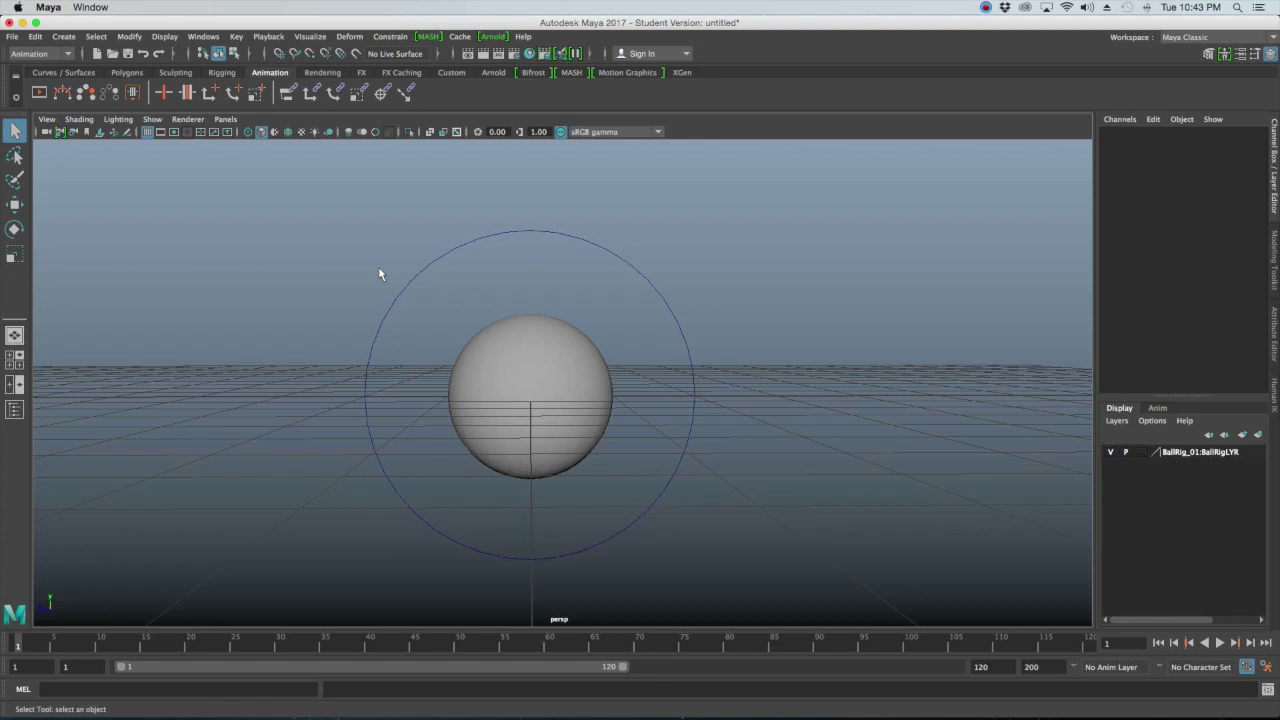
pyautogui.moveTo(391, 20); pyautogui.dragTo(391, 18)
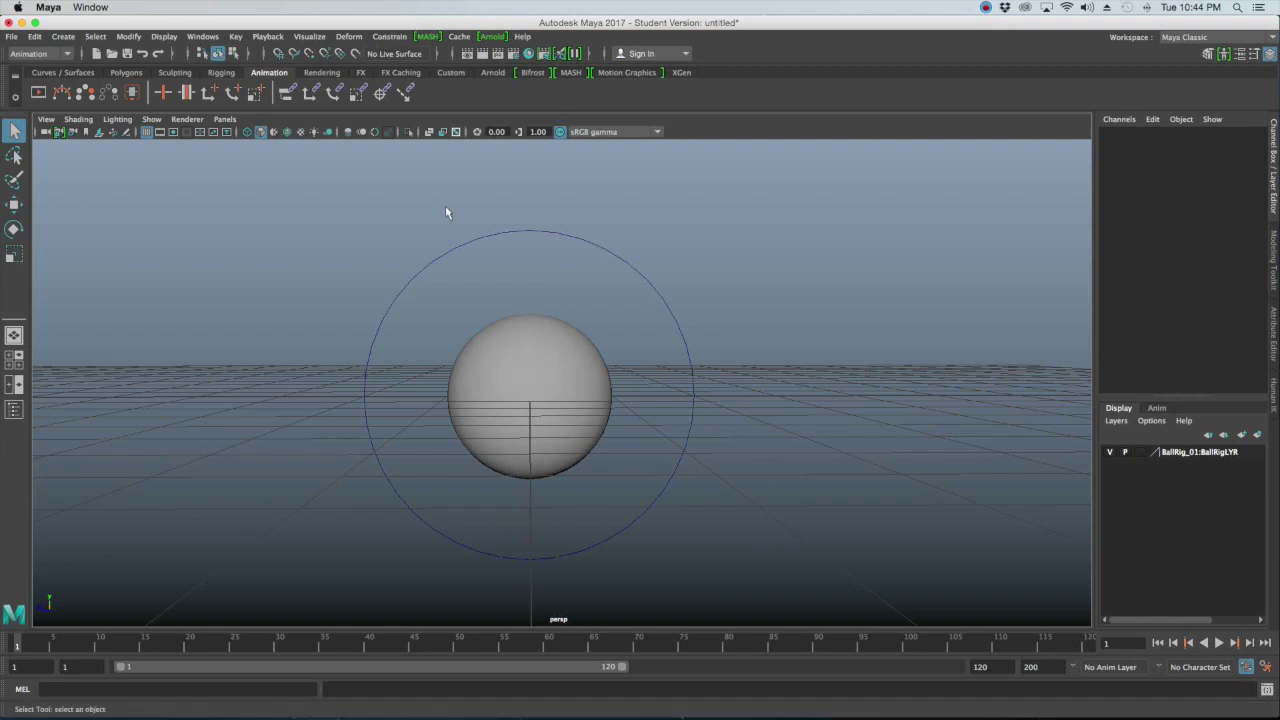
pyautogui.keyDown('alt'); pyautogui.moveTo(447, 213); pyautogui.dragTo(511, 300); pyautogui.keyUp('alt')
pyautogui.moveTo(471, 234); pyautogui.dragTo(508, 280)
pyautogui.click(496, 239)
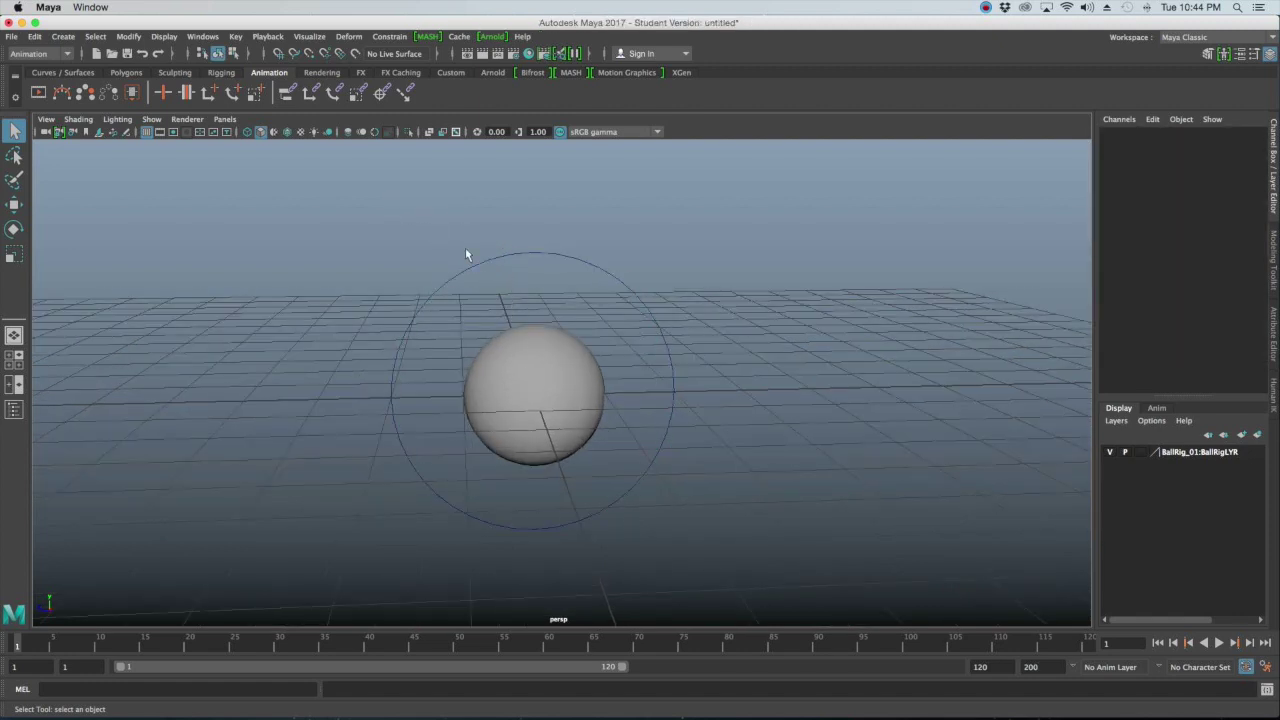
# Save the scene as a Maya Binary file named BouncingBall_01 in the project's scenes folder
pyautogui.click(12, 36)
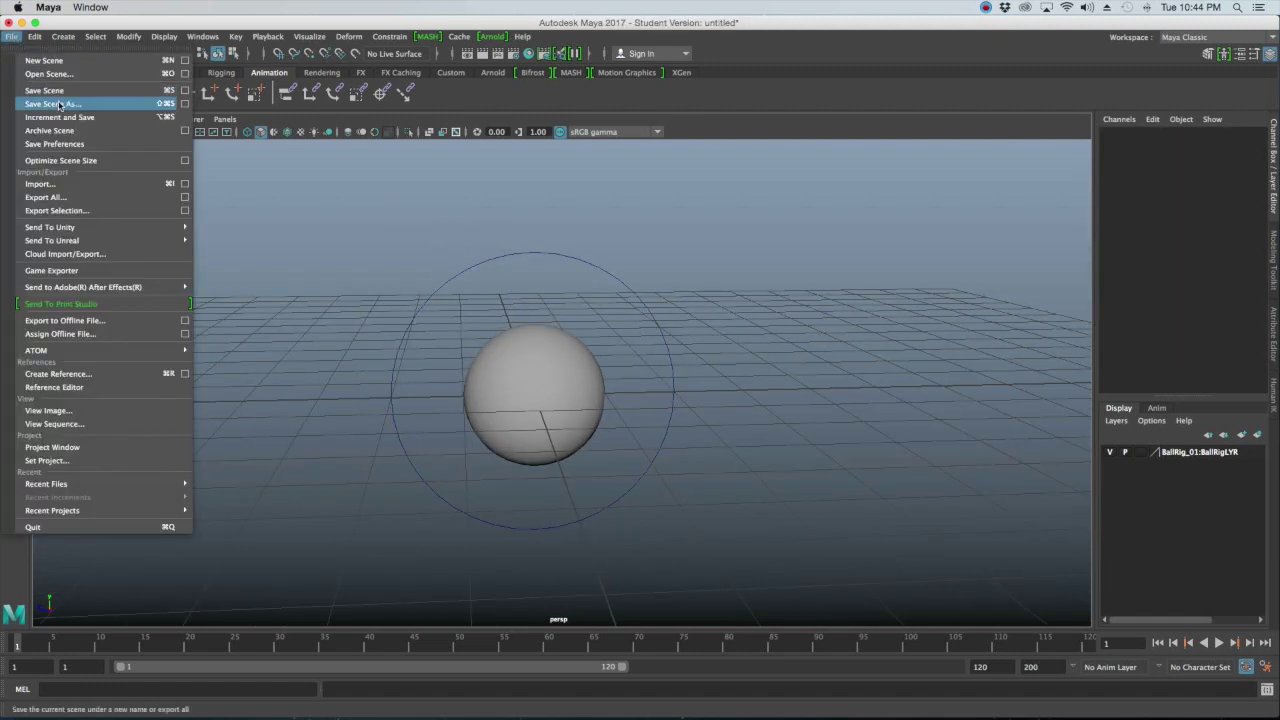
pyautogui.click(60, 105)
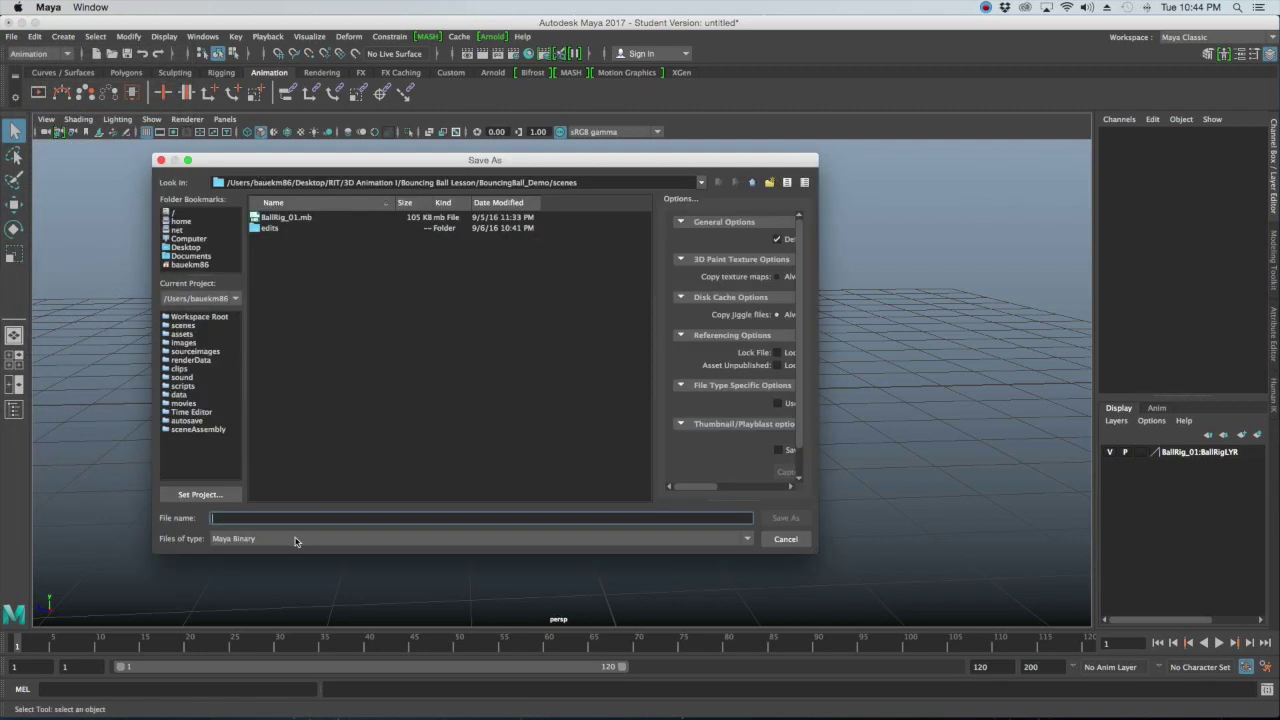
pyautogui.write('BouncingBall')
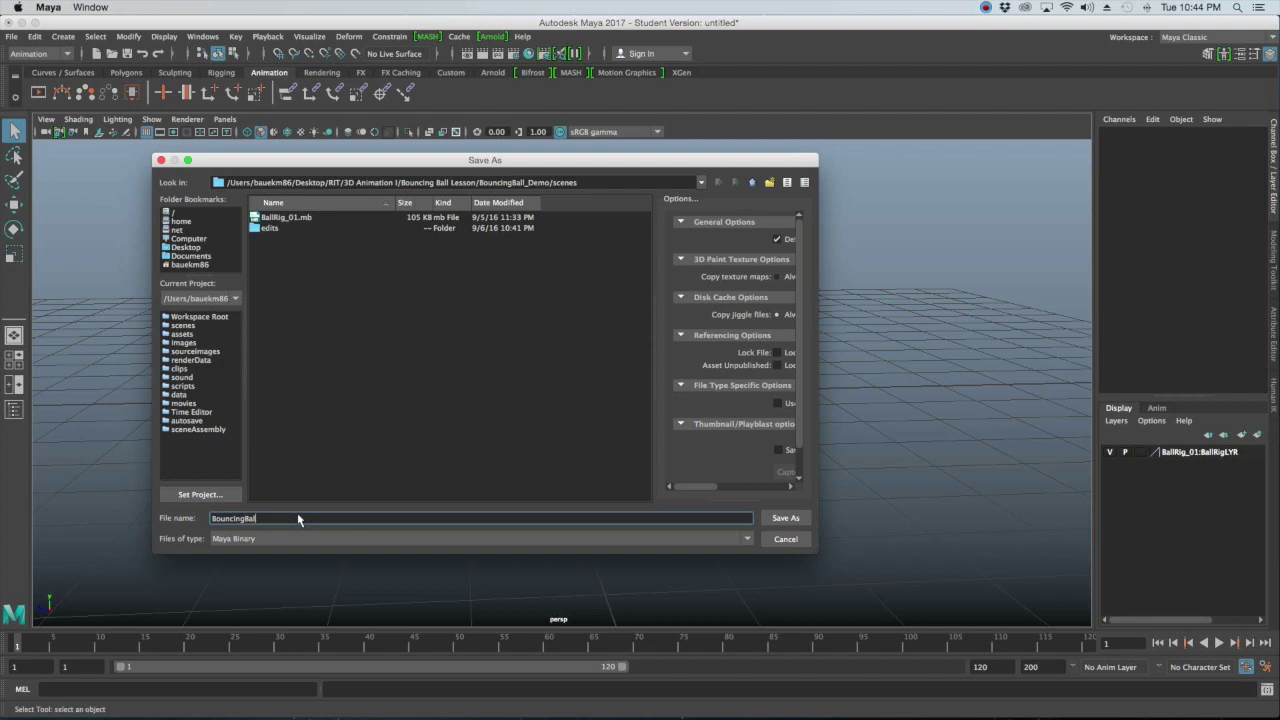
pyautogui.write('_01')
pyautogui.click(783, 518)
pyautogui.click(617, 395)
pyautogui.click(609, 393)
# Turn on wireframe on shaded display in the perspective view
pyautogui.keyDown('alt'); pyautogui.moveTo(628, 420); pyautogui.dragTo(683, 385); pyautogui.keyUp('alt')
pyautogui.scroll(2, 695, 373)
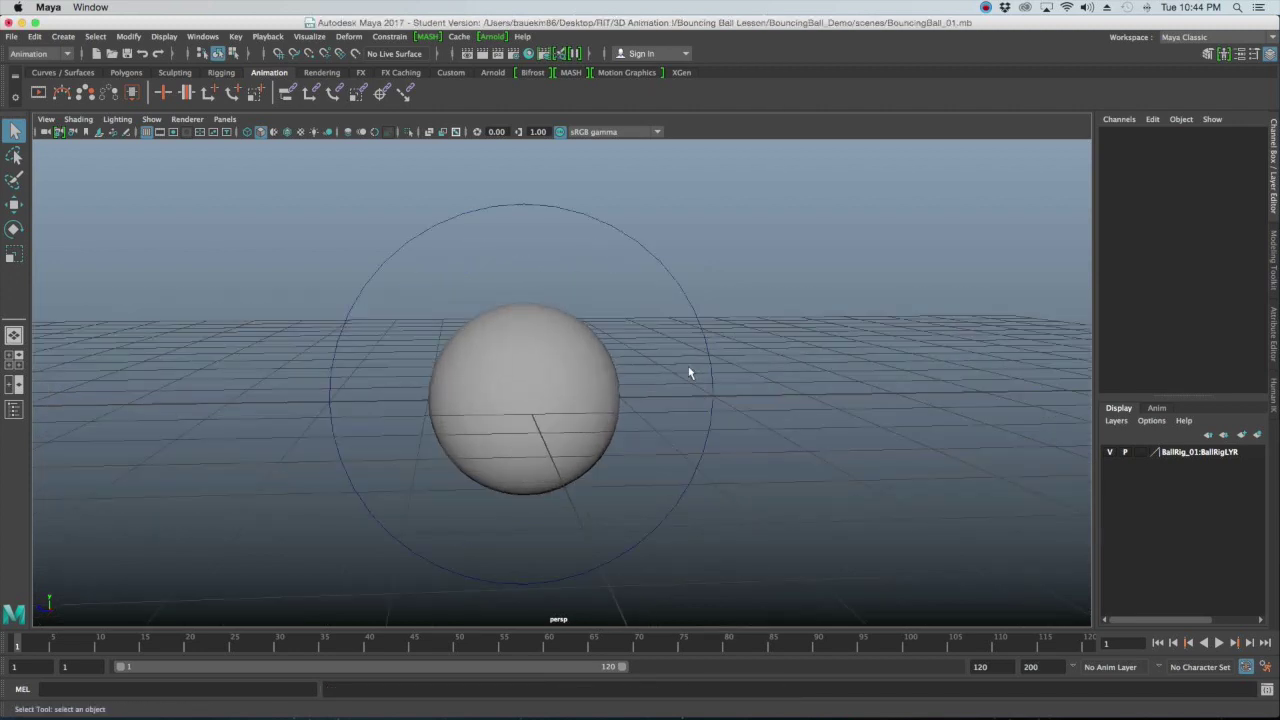
pyautogui.scroll(-2, 686, 372)
pyautogui.scroll(2, 640, 320)
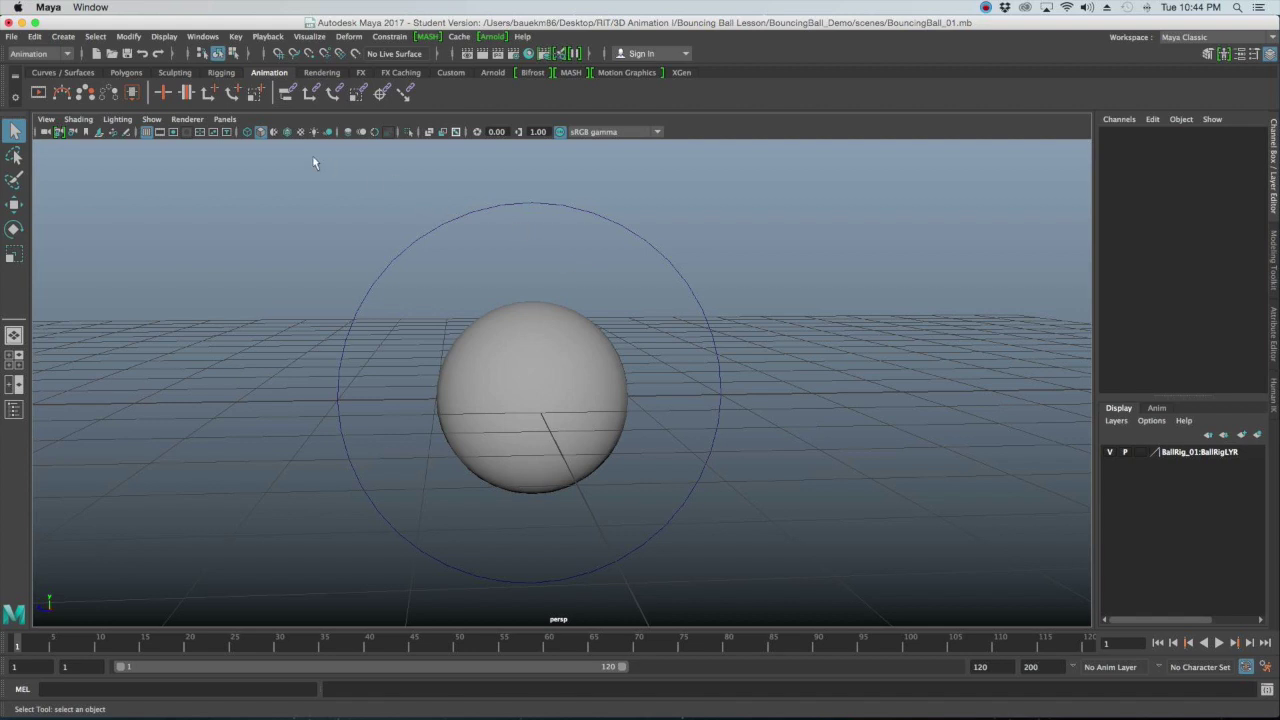
pyautogui.moveTo(413, 199); pyautogui.dragTo(530, 250)
pyautogui.click(529, 252)
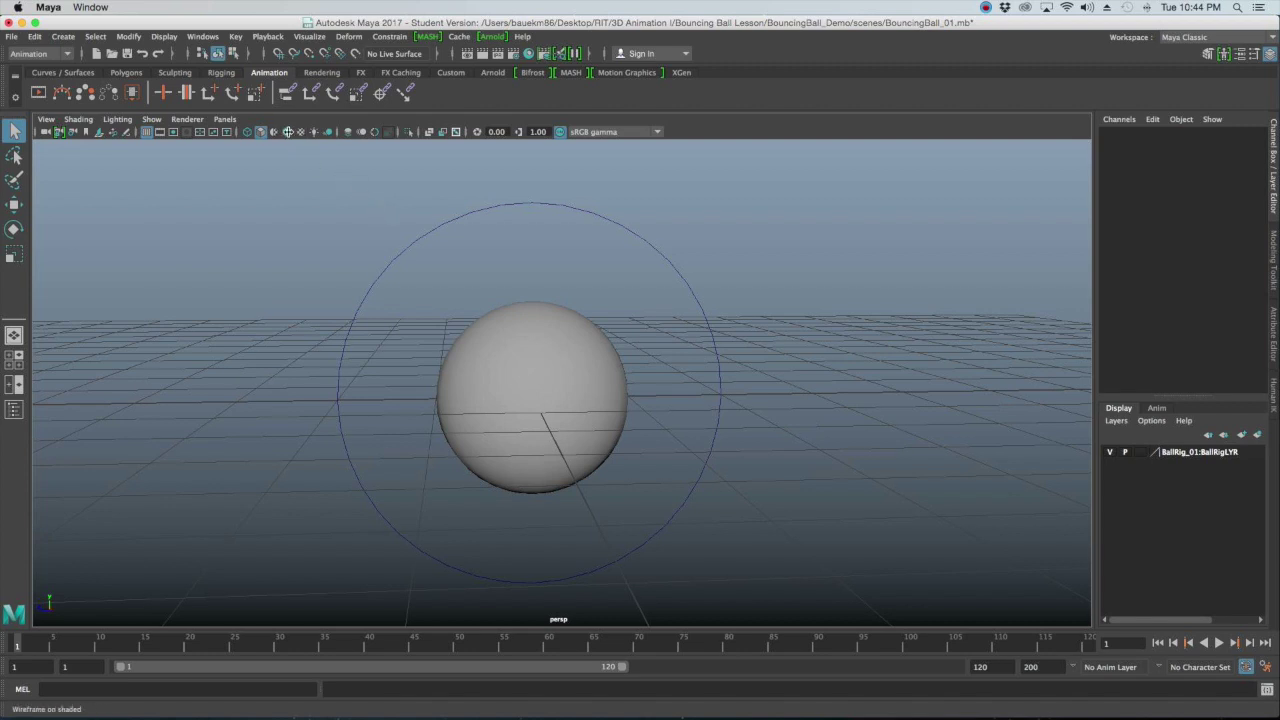
pyautogui.click(287, 131)
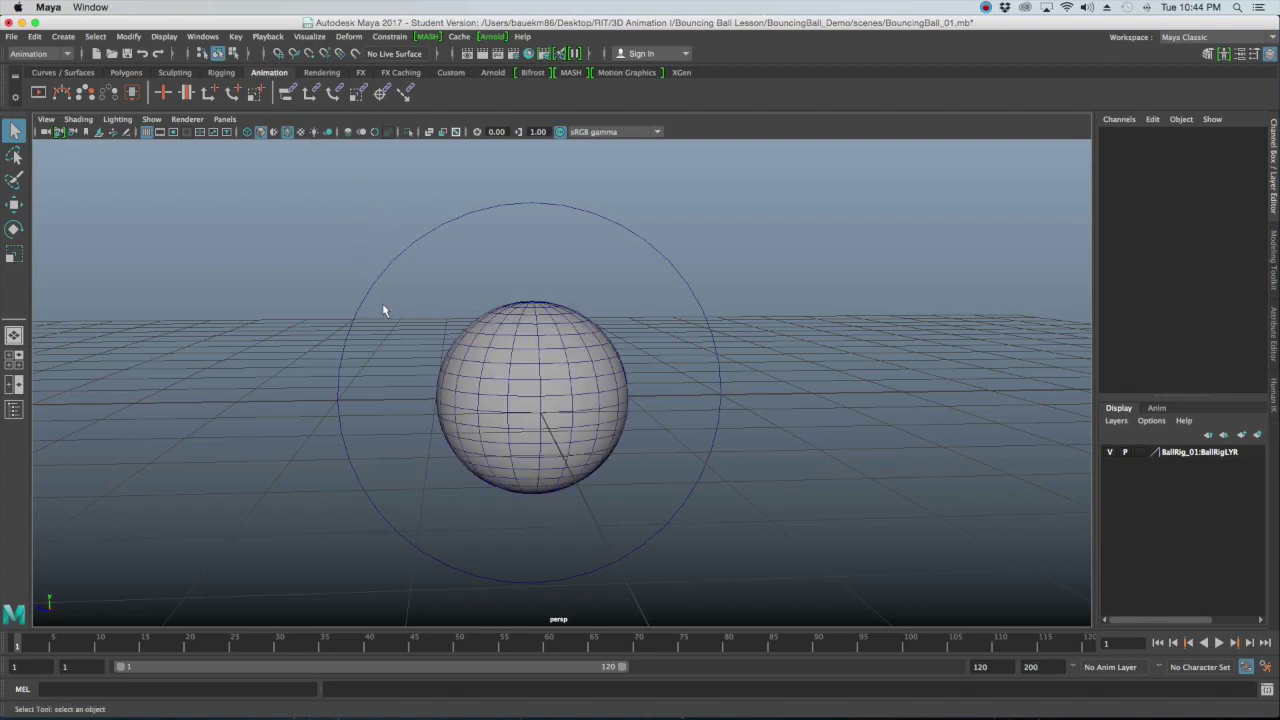
# Create a polygon cube at the origin and stretch it along Z to a scale of about 9.5
pyautogui.scroll(-3, 382, 303)
pyautogui.scroll(-5, 379, 321)
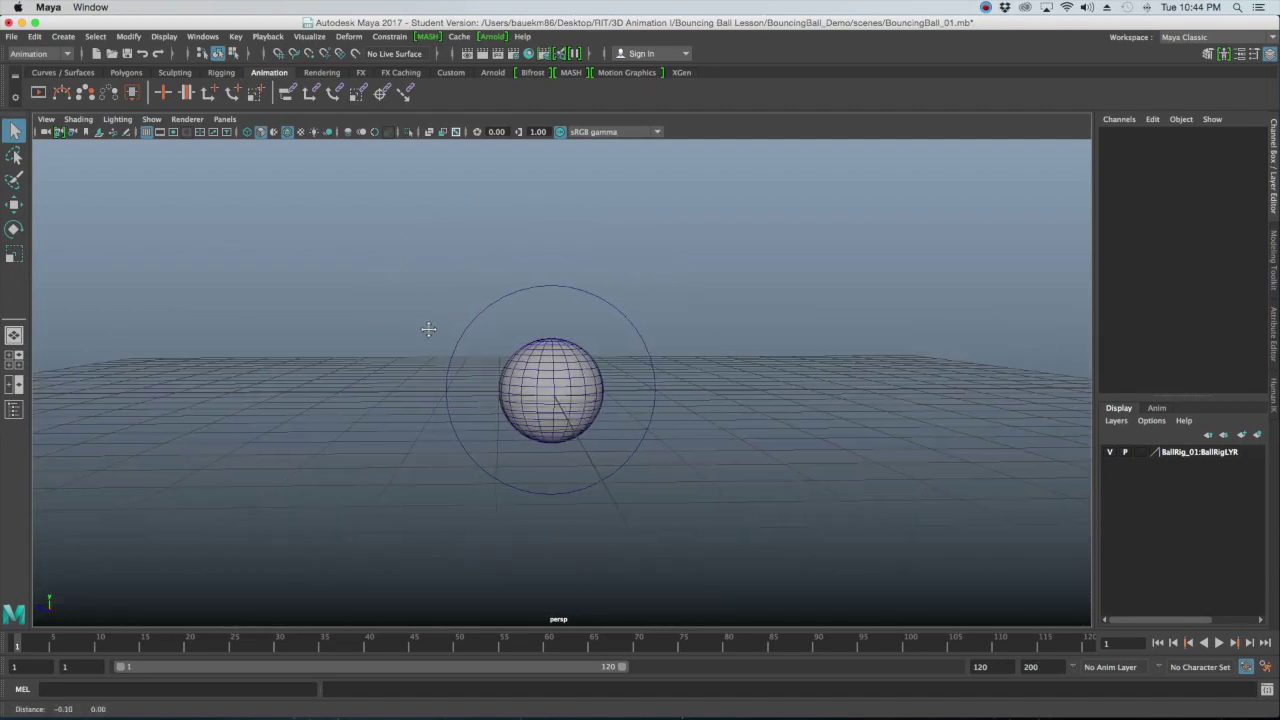
pyautogui.scroll(-3, 440, 337)
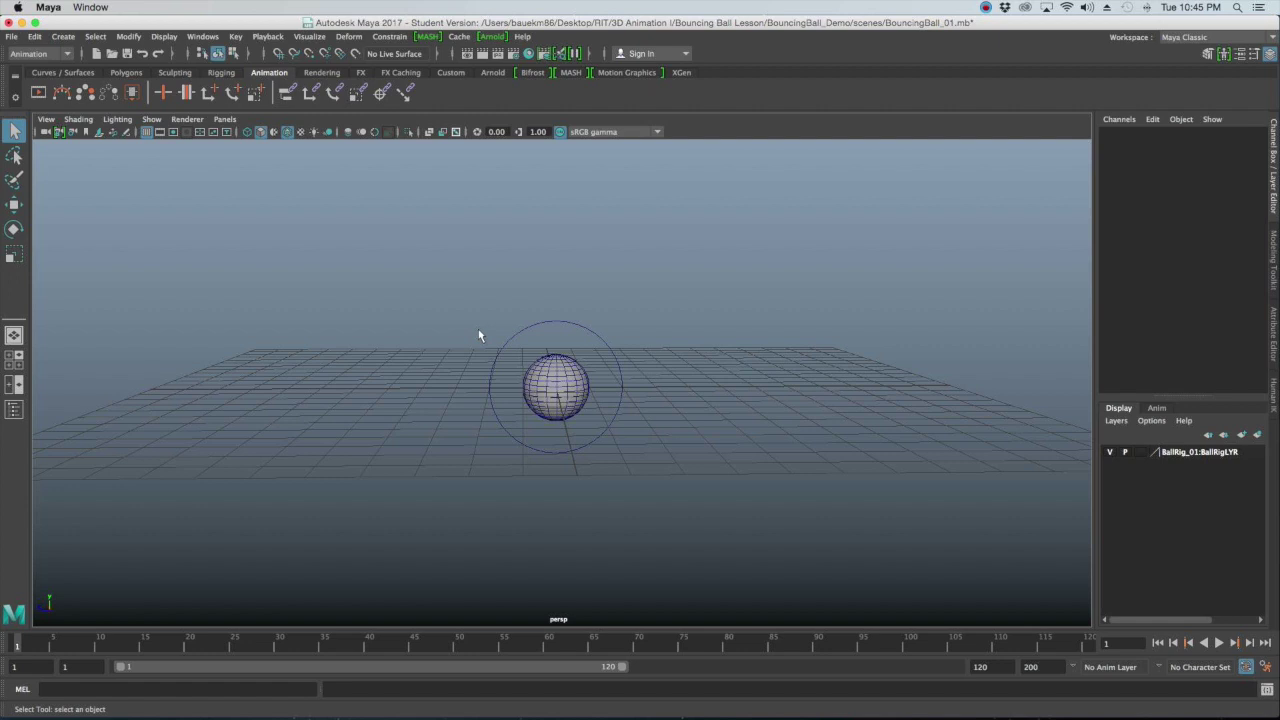
pyautogui.press('space')
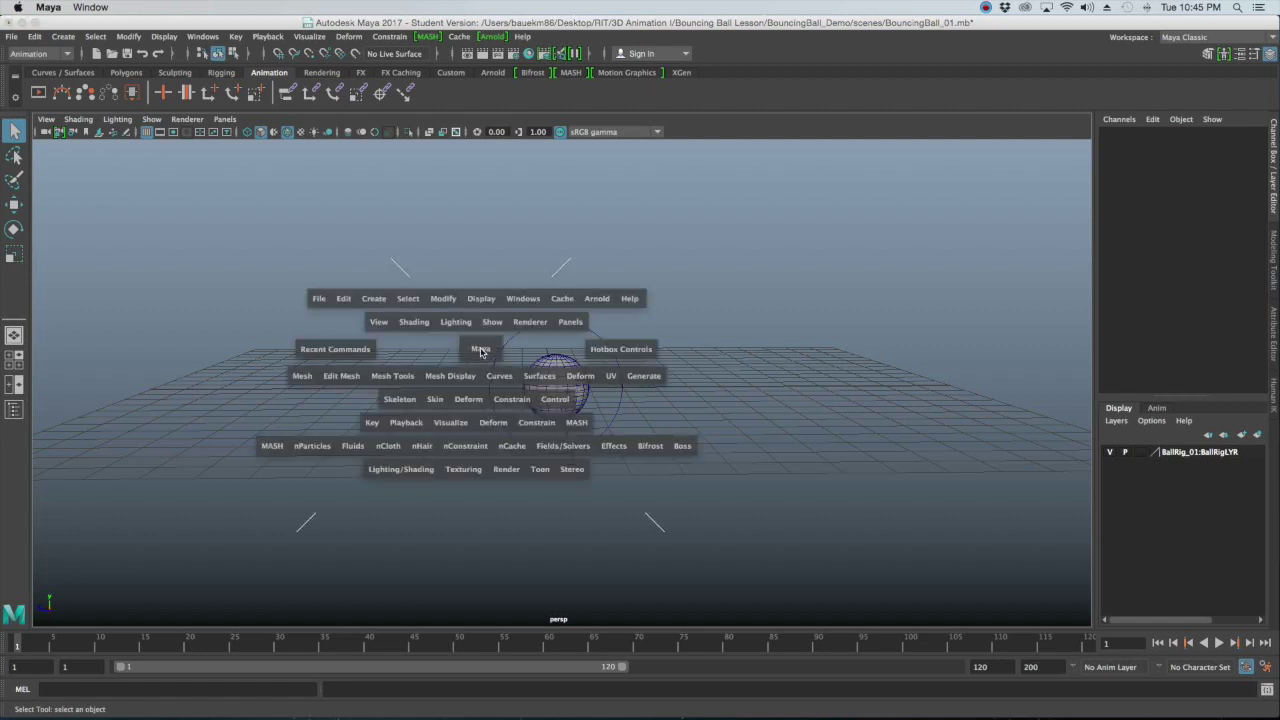
pyautogui.click(373, 299)
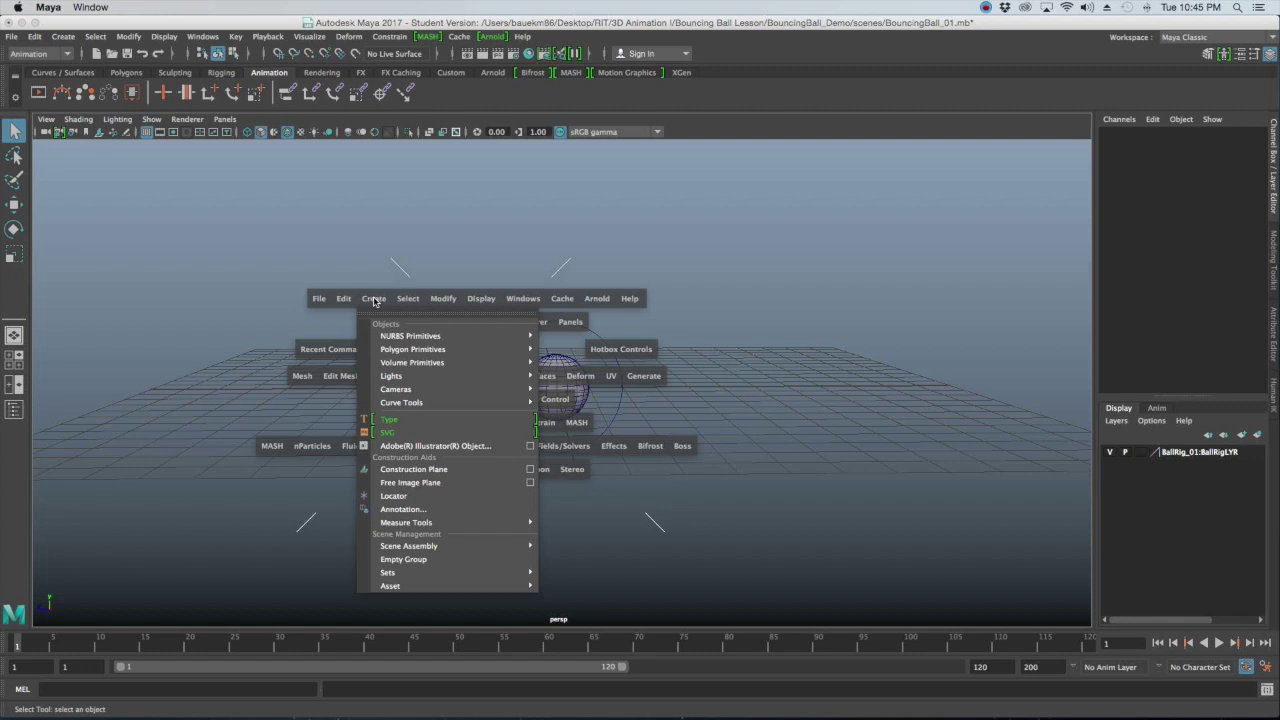
pyautogui.moveTo(405, 350)
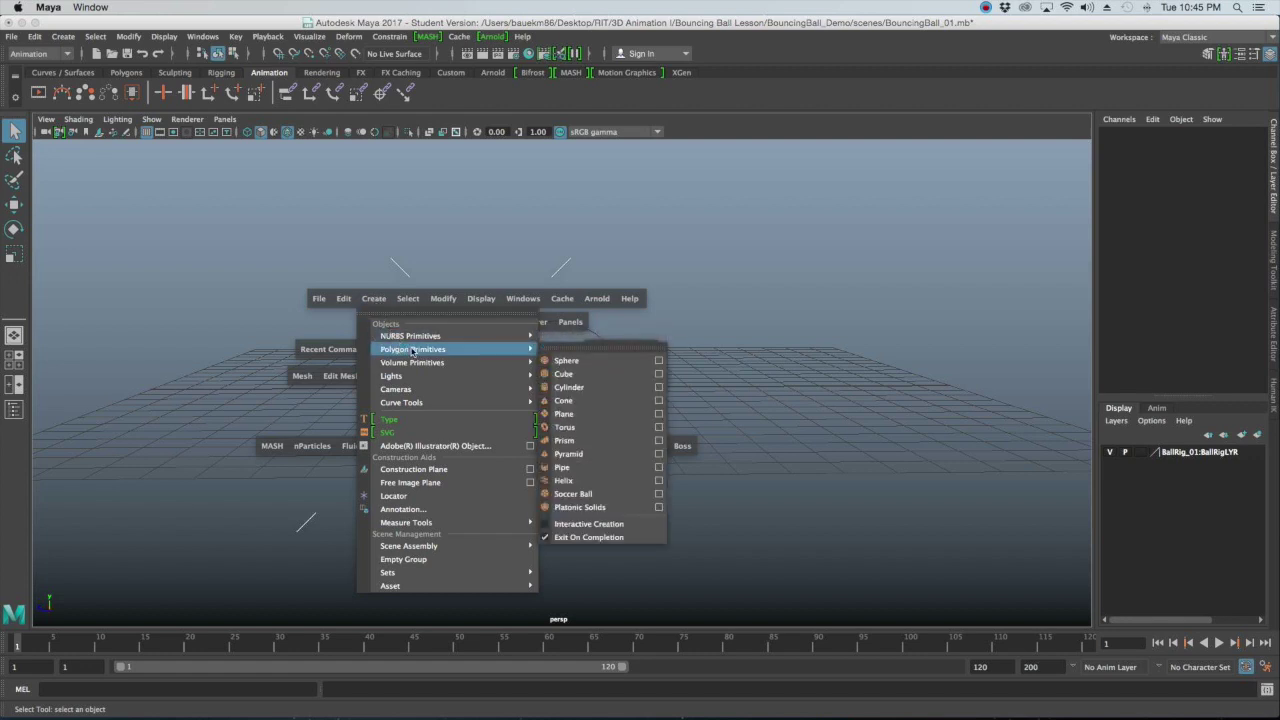
pyautogui.click(578, 377)
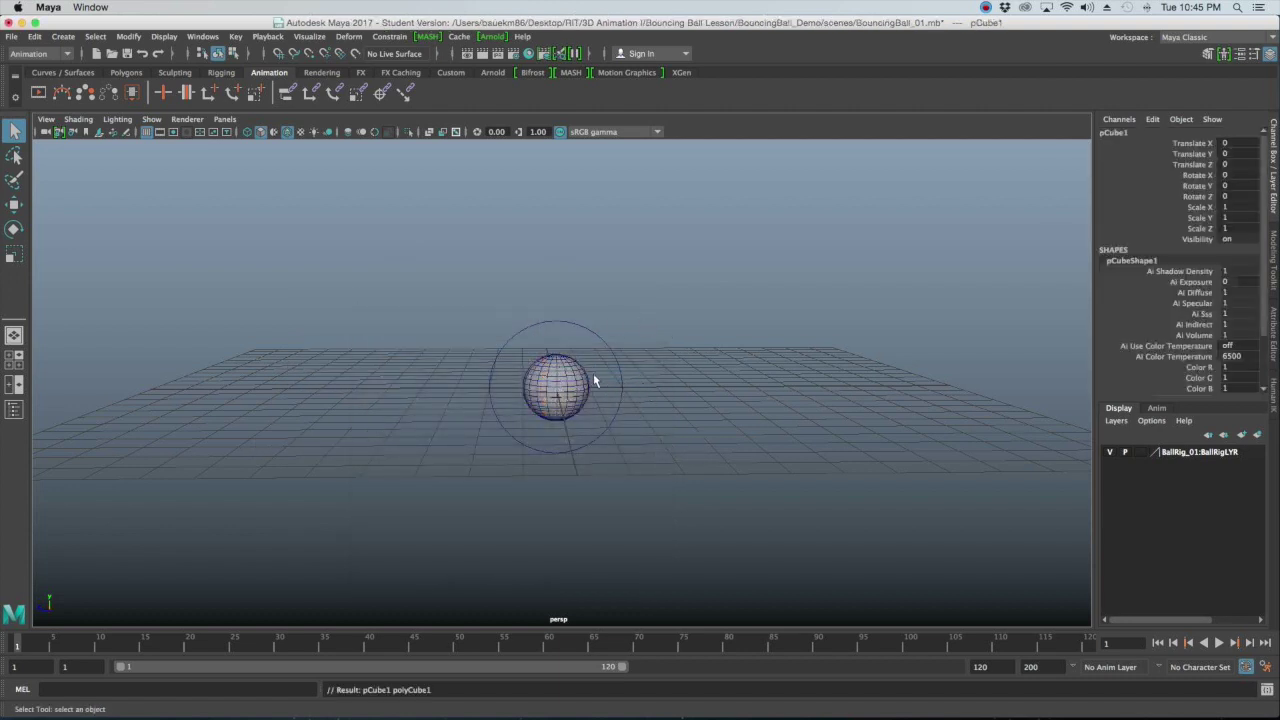
pyautogui.press('r')
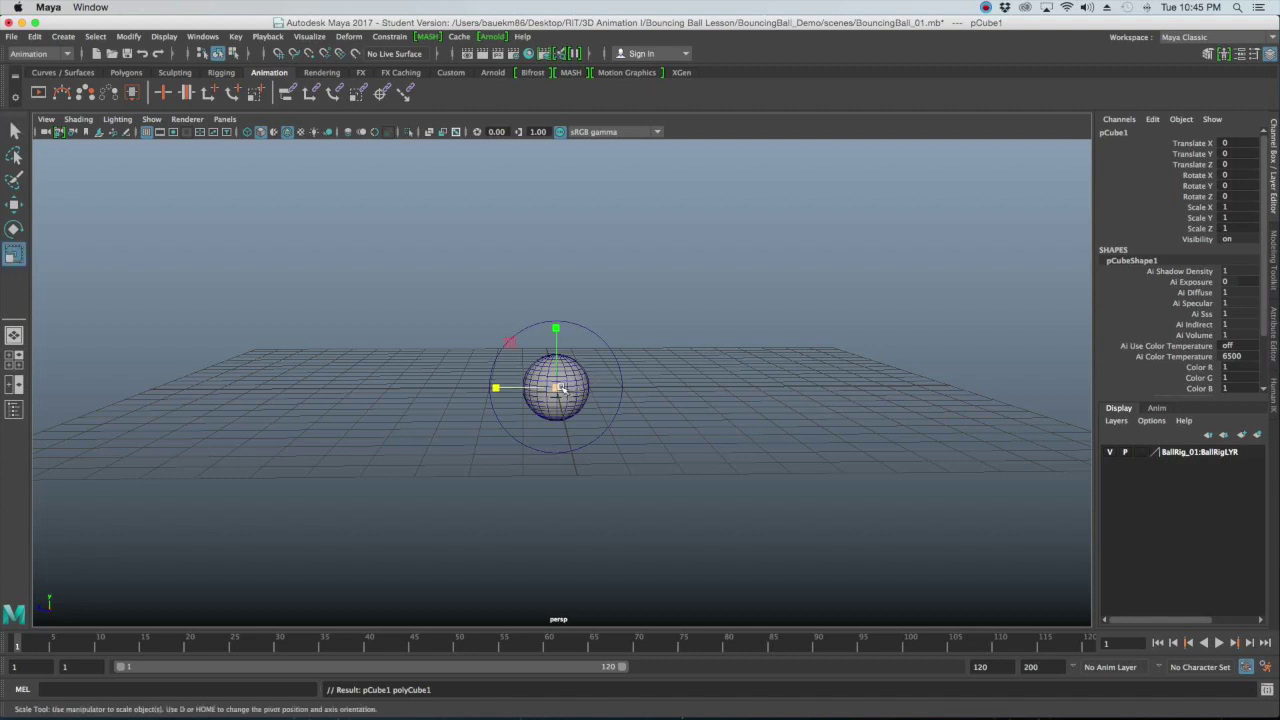
pyautogui.moveTo(495, 387); pyautogui.dragTo(2, 372)
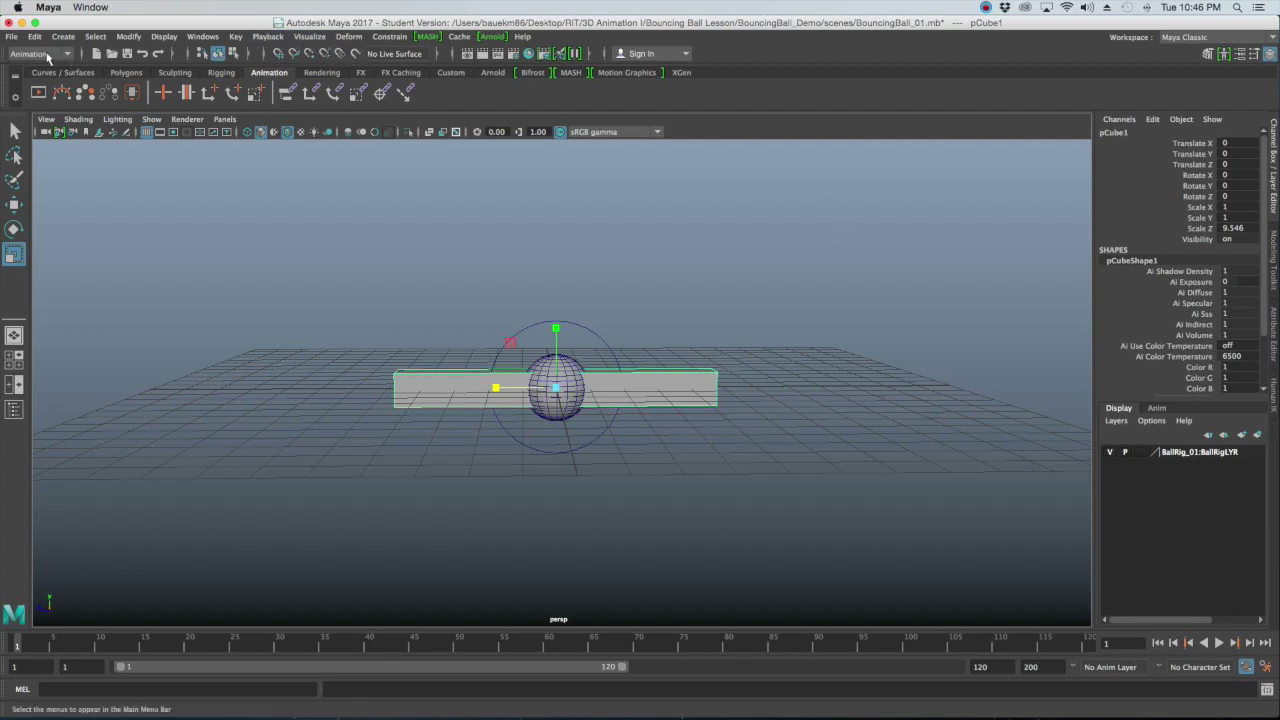
# Set the image size preset to HD_720 in the Render Settings and close them
pyautogui.click(272, 37)
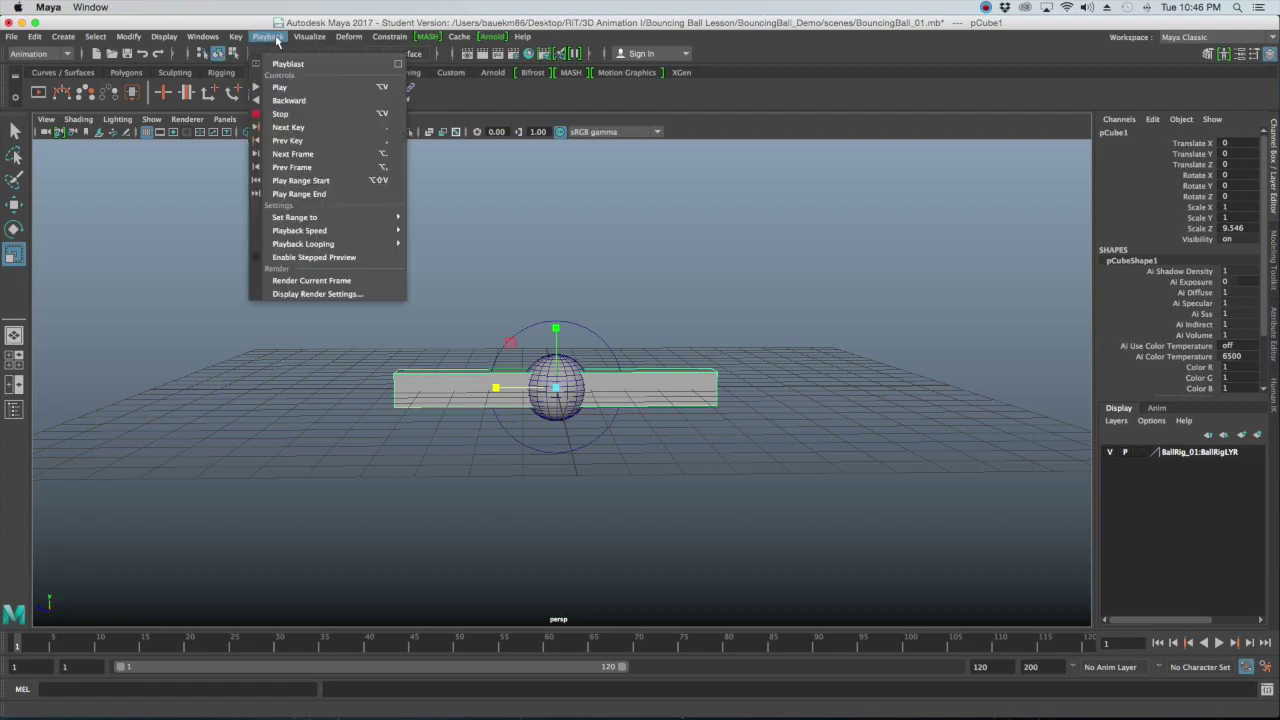
pyautogui.click(333, 296)
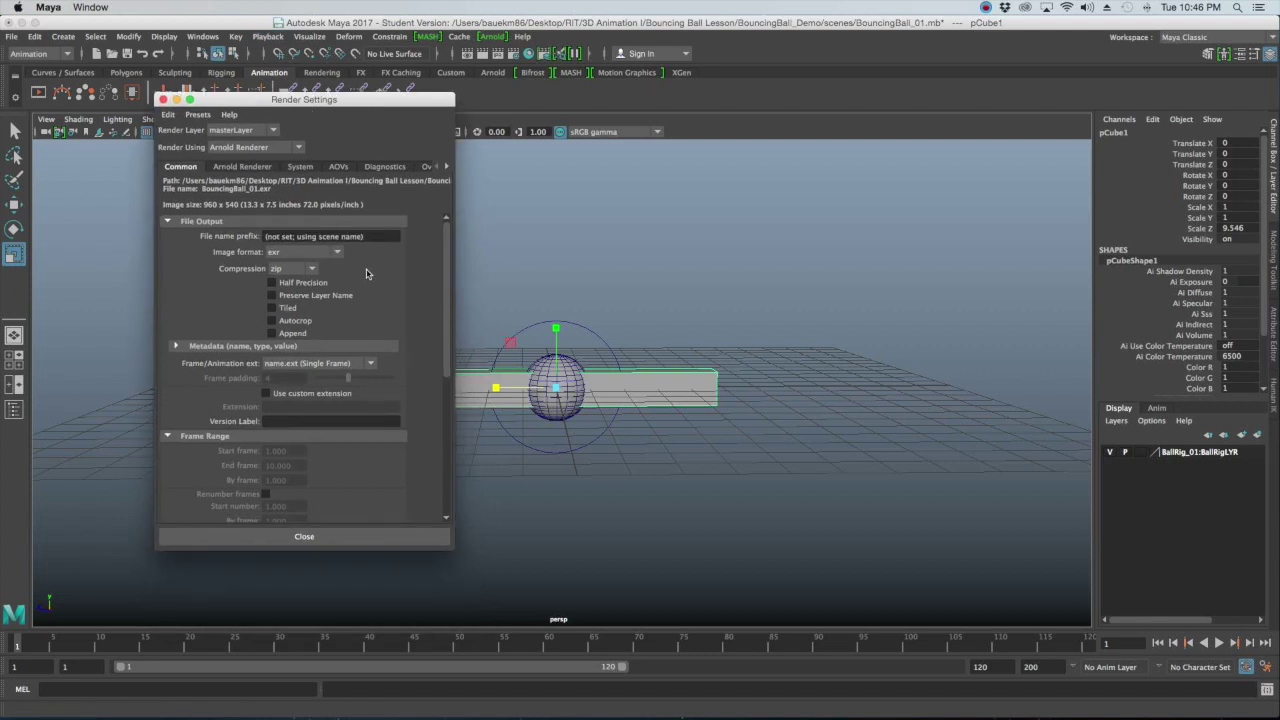
pyautogui.scroll(-10, 376, 289)
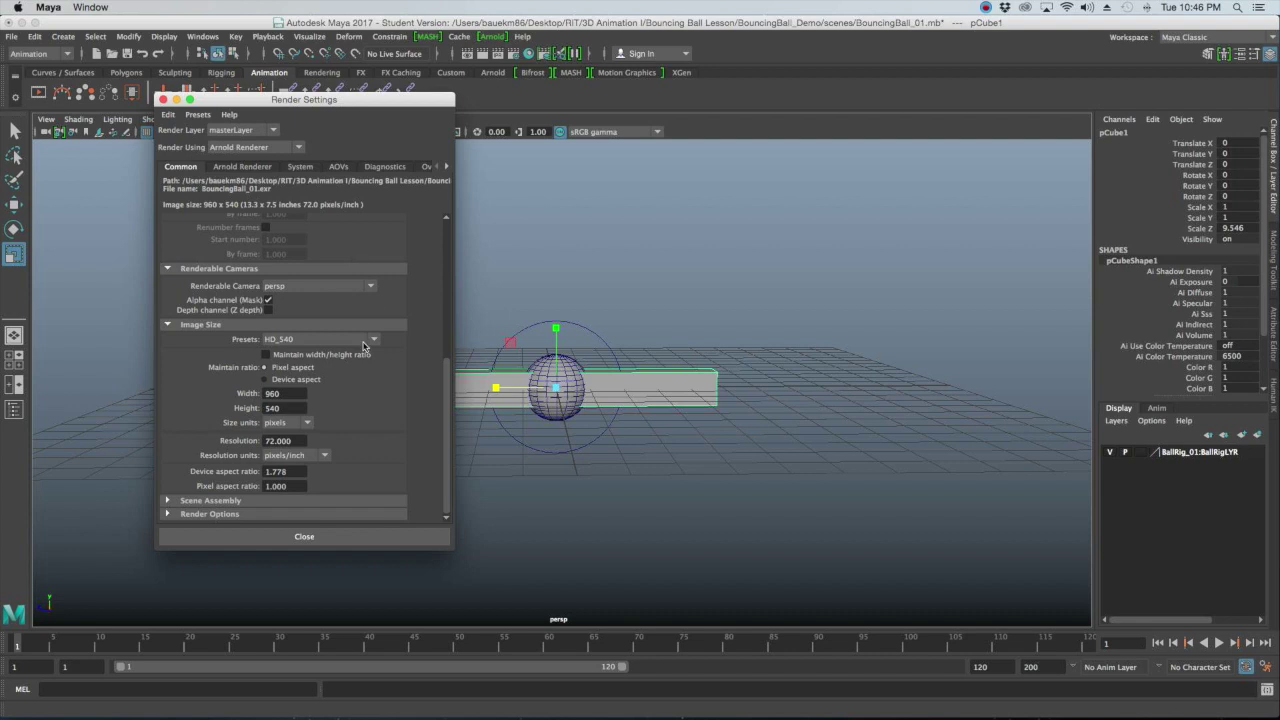
pyautogui.click(356, 341)
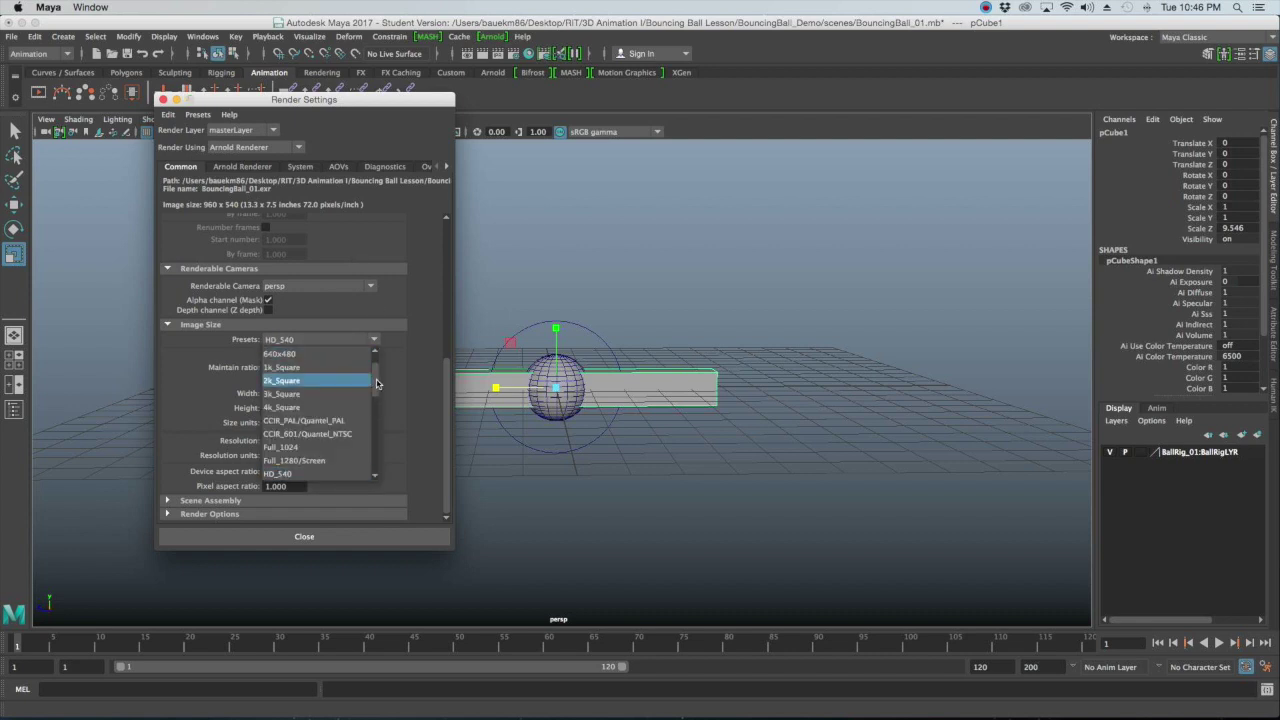
pyautogui.scroll(-2, 376, 384)
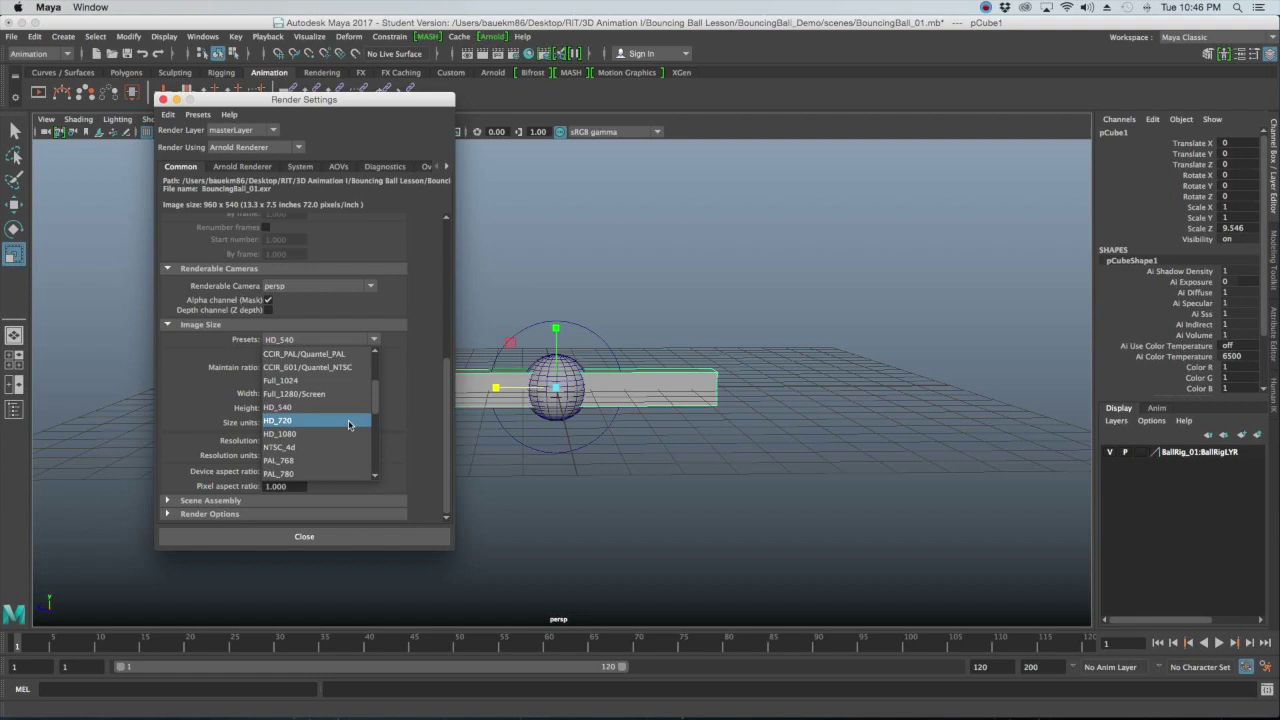
pyautogui.click(349, 421)
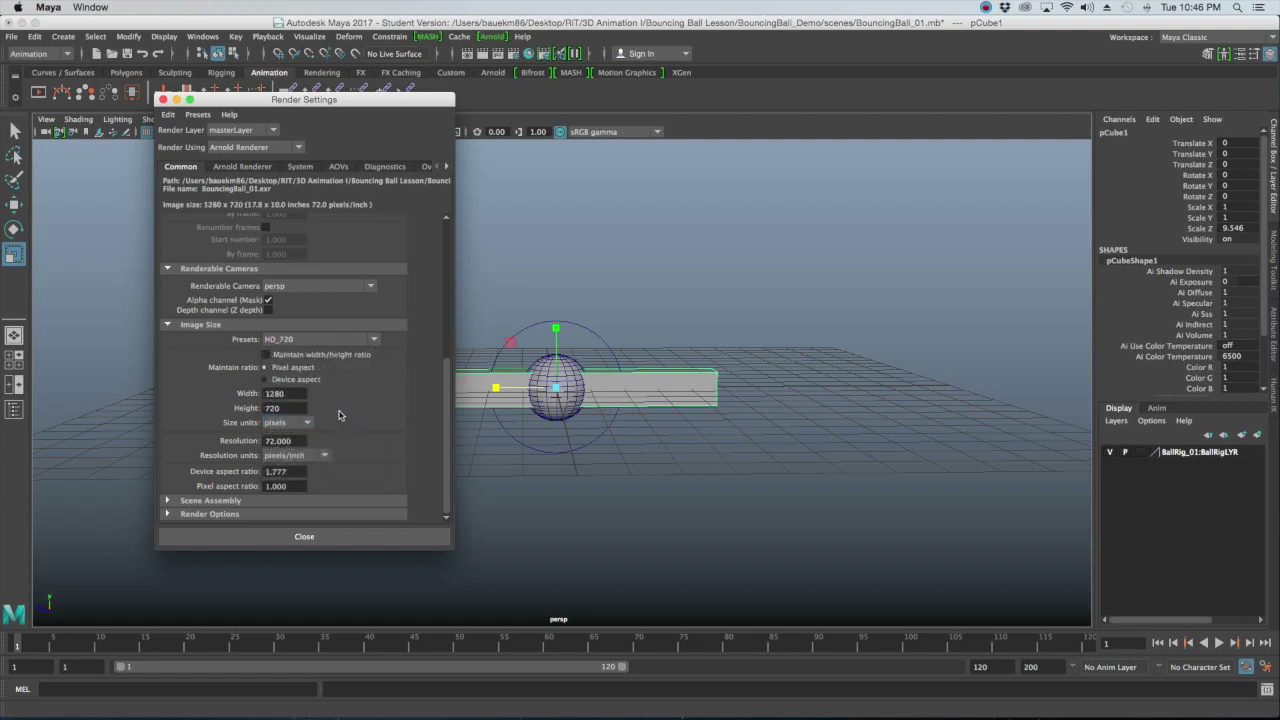
pyautogui.moveTo(448, 381); pyautogui.dragTo(449, 350)
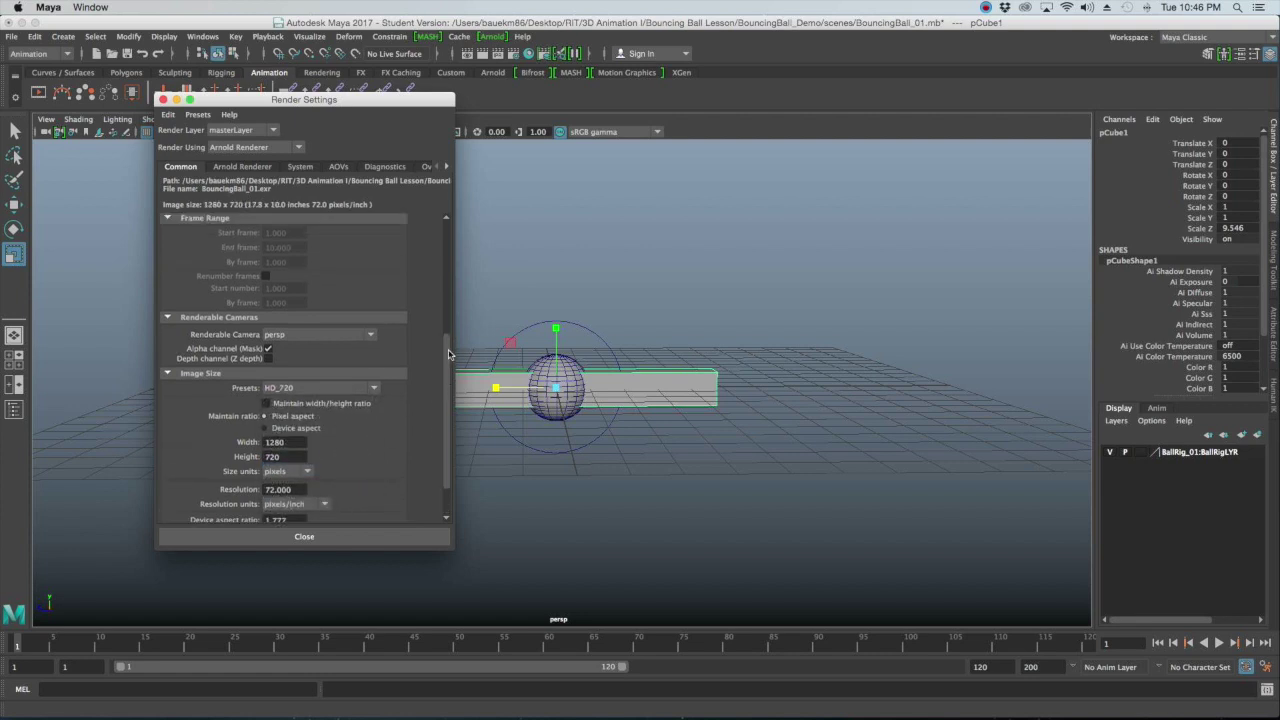
pyautogui.click(304, 537)
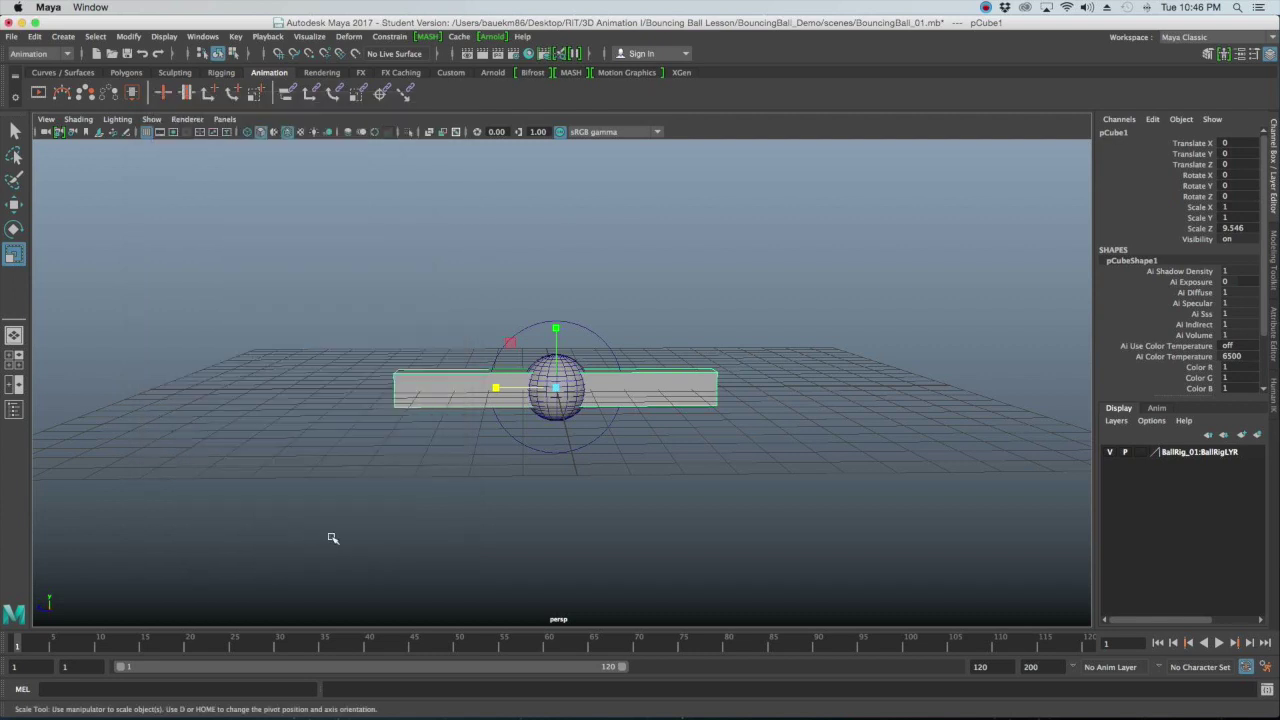
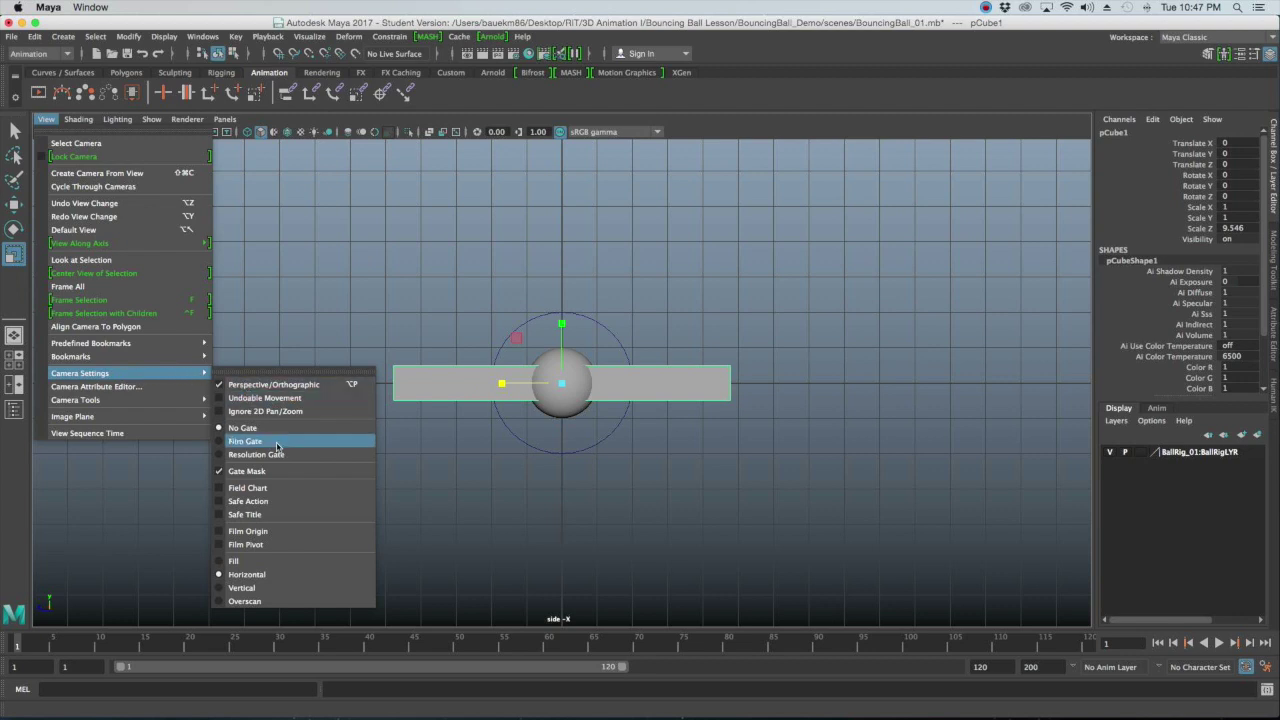
# Turn on the resolution gate for the side view
pyautogui.click(336, 456)
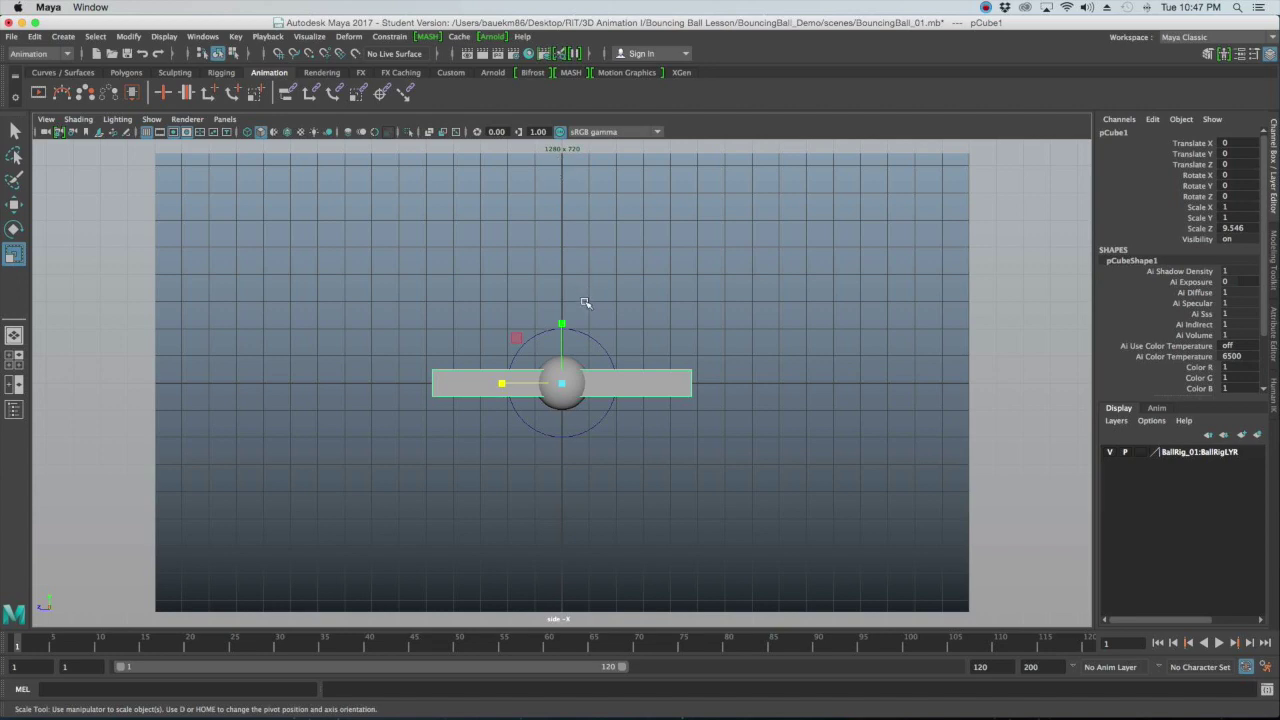
pyautogui.scroll(5, 850, 464)
pyautogui.scroll(-1, 850, 464)
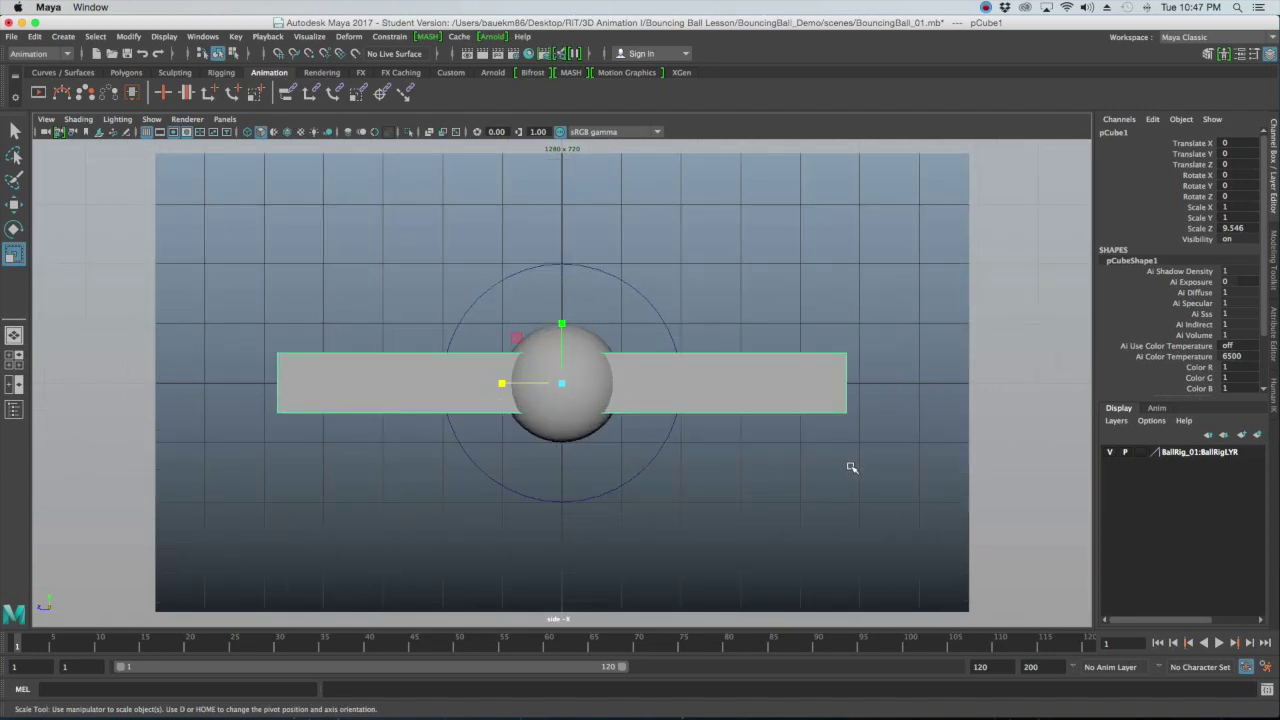
pyautogui.scroll(1, 848, 451)
pyautogui.scroll(-3, 831, 429)
pyautogui.keyDown('alt'); pyautogui.moveTo(825, 401); pyautogui.dragTo(816, 453, button='middle'); pyautogui.keyUp('alt')
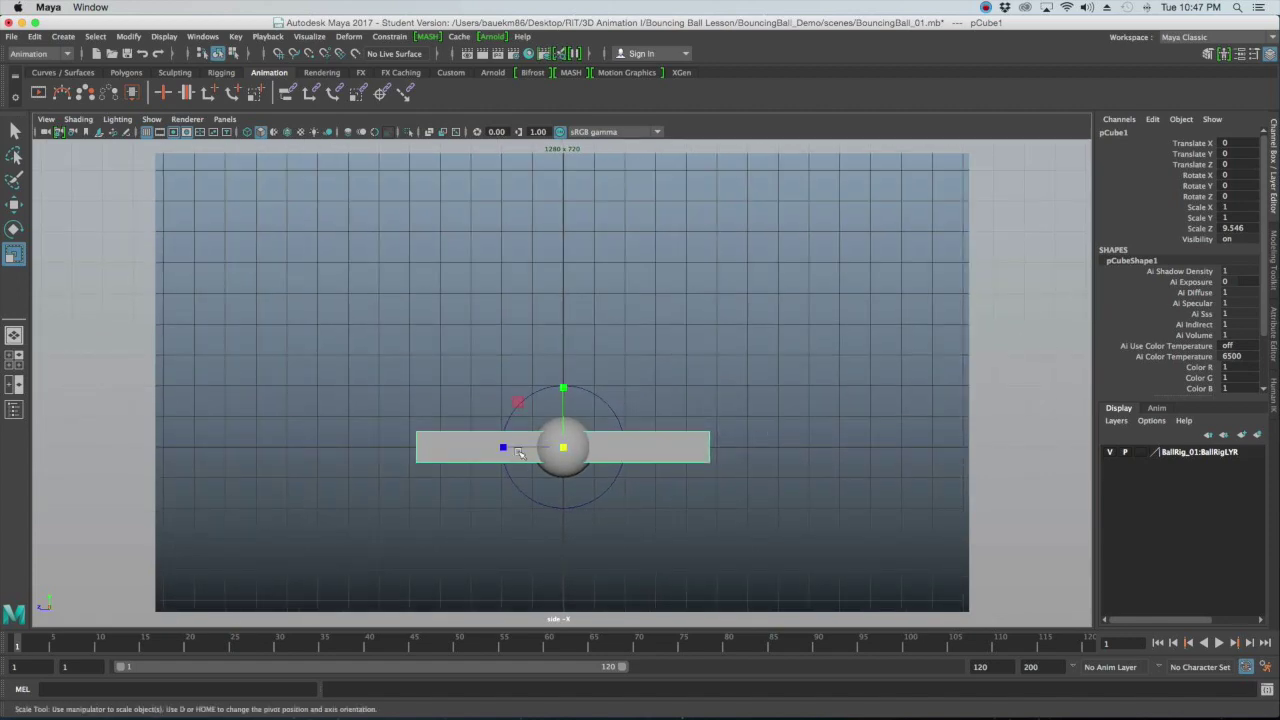
# Scale the cube to about 20.9 in Z and 0.18 in Y, and lower it to about -1.06 in Y, just beneath the ball
pyautogui.moveTo(505, 447); pyautogui.dragTo(432, 447)
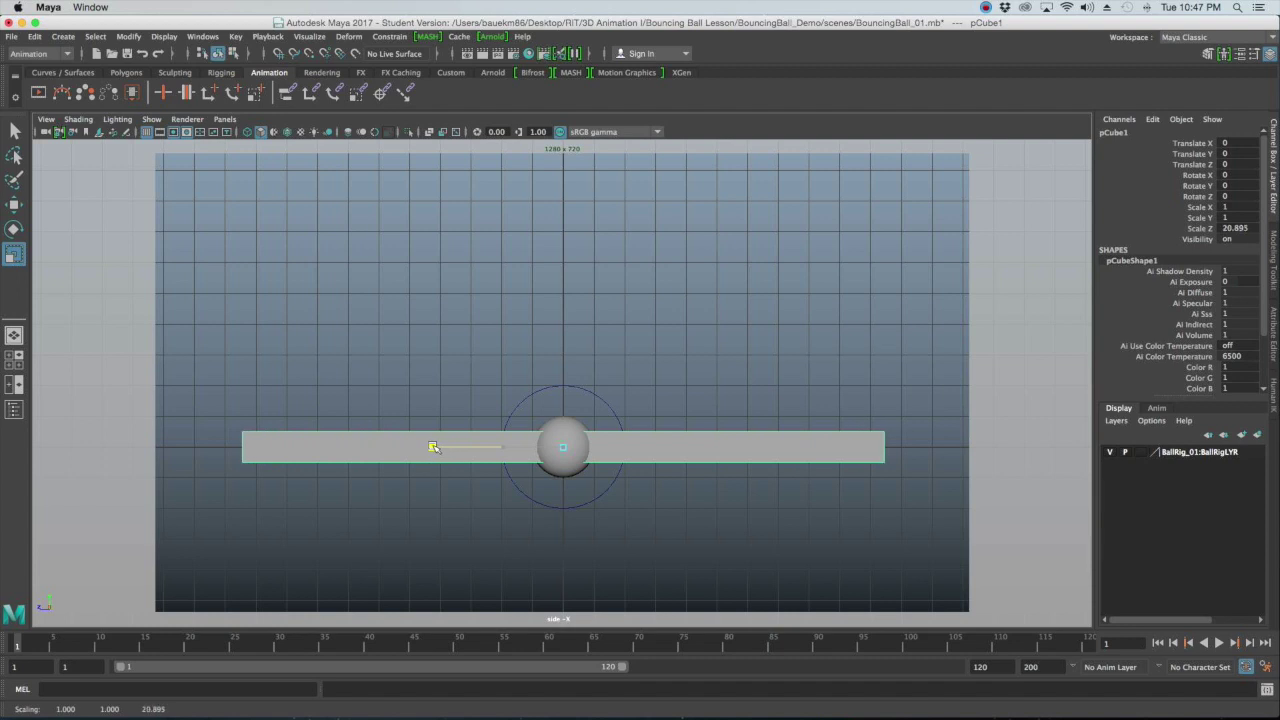
pyautogui.moveTo(563, 388); pyautogui.dragTo(557, 441)
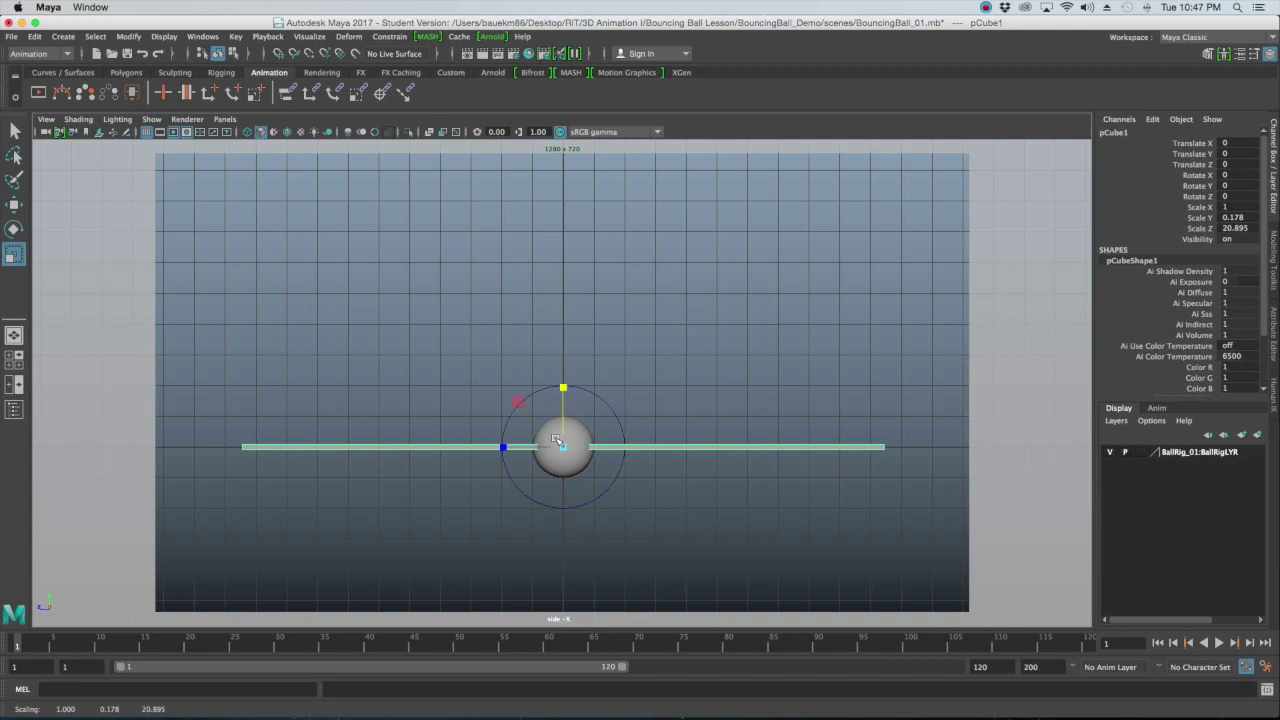
pyautogui.press('w')
pyautogui.moveTo(564, 385); pyautogui.dragTo(564, 416)
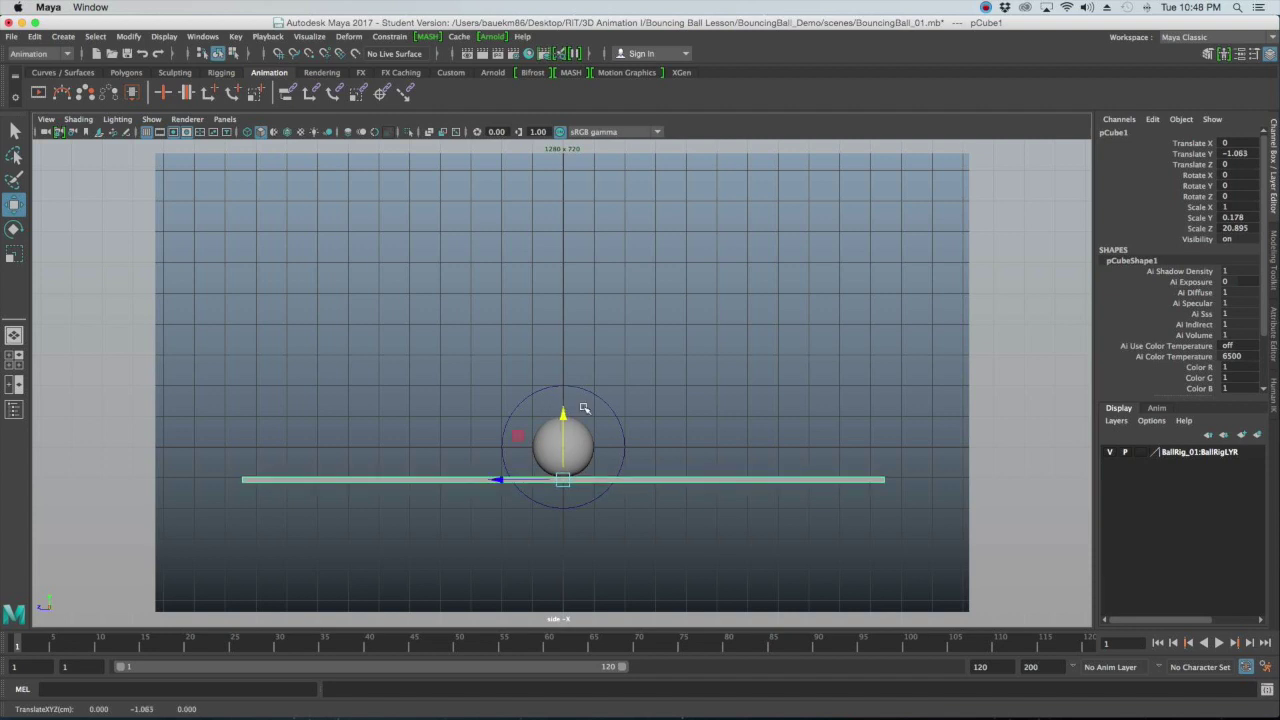
# Turn on wireframe on shaded display in the side view and rename the flattened cube to Floor
pyautogui.click(286, 131)
pyautogui.click(686, 331)
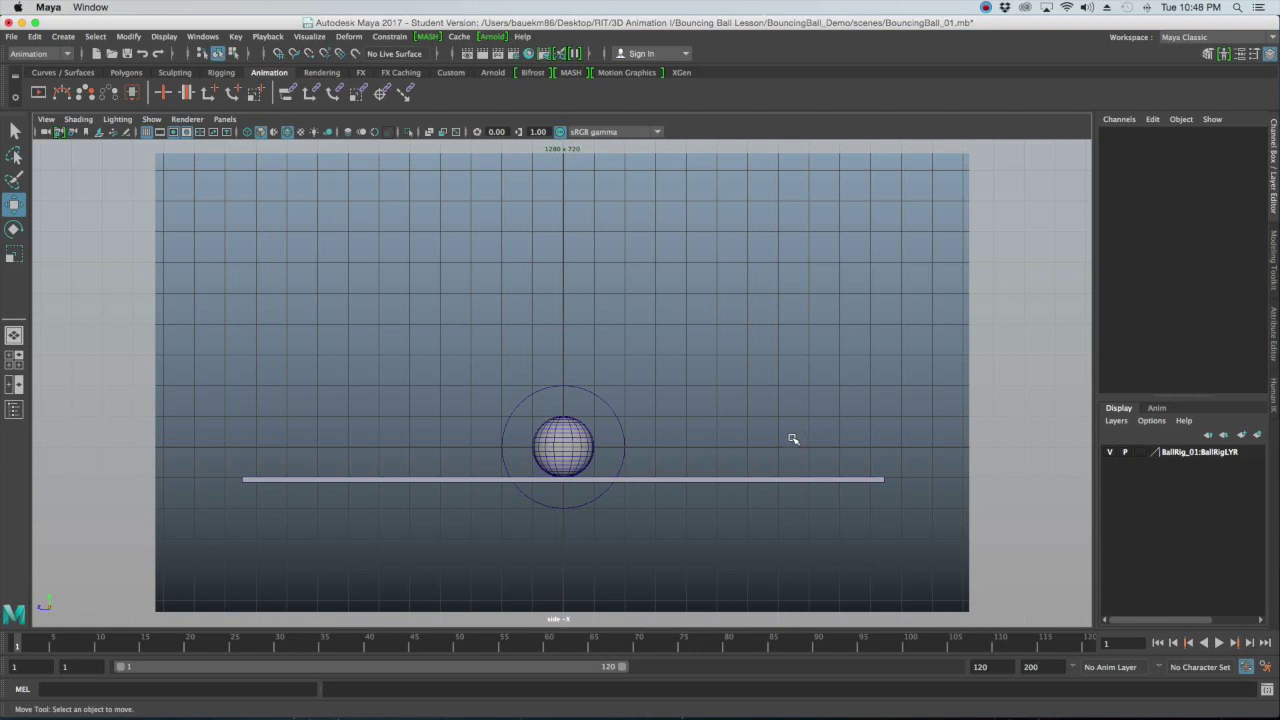
pyautogui.moveTo(771, 406); pyautogui.dragTo(729, 502)
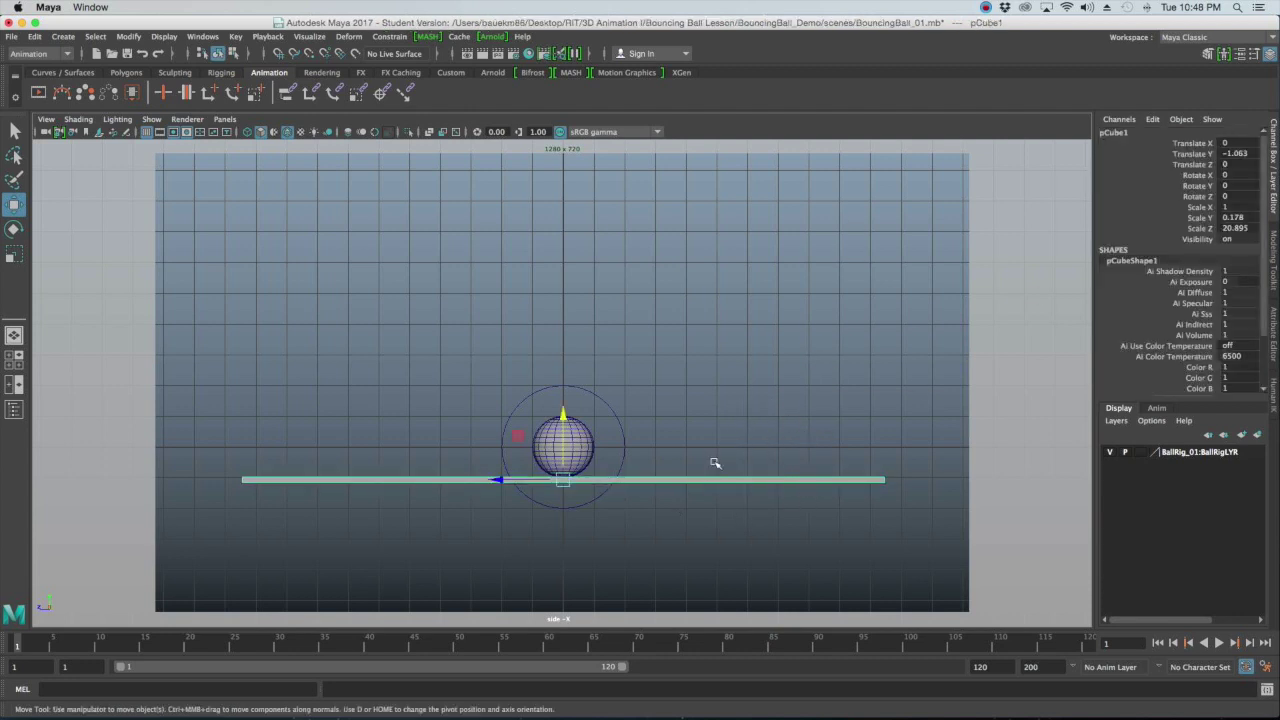
pyautogui.click(1124, 136)
pyautogui.write('p')
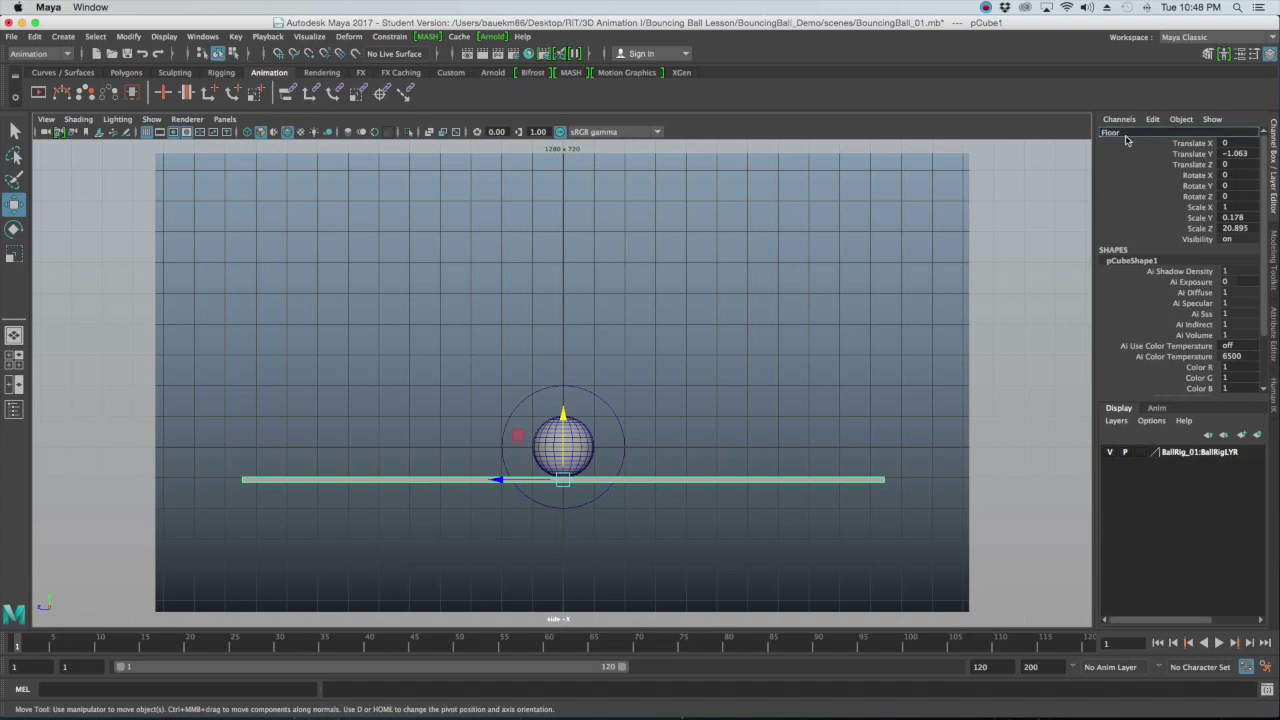
pyautogui.press('Return')
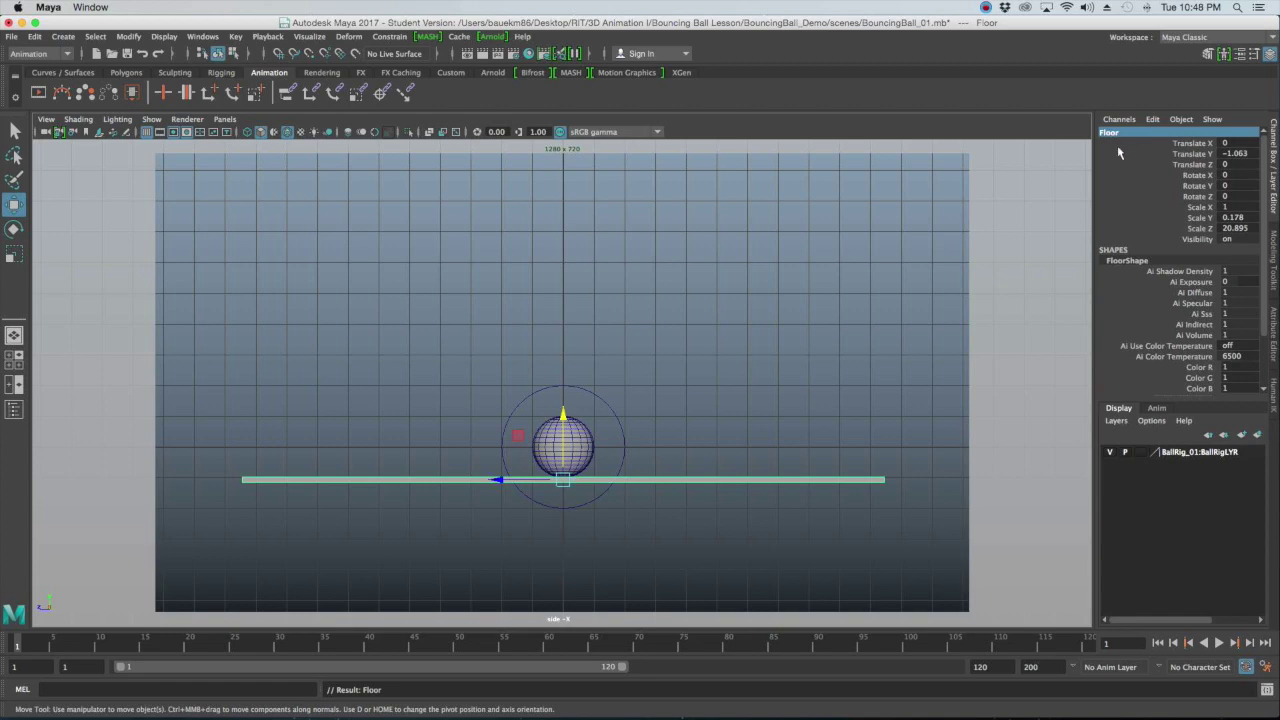
# Frame the ball and floor low inside the resolution gate and lock the side camera
pyautogui.click(900, 260)
pyautogui.scroll(2, 893, 270)
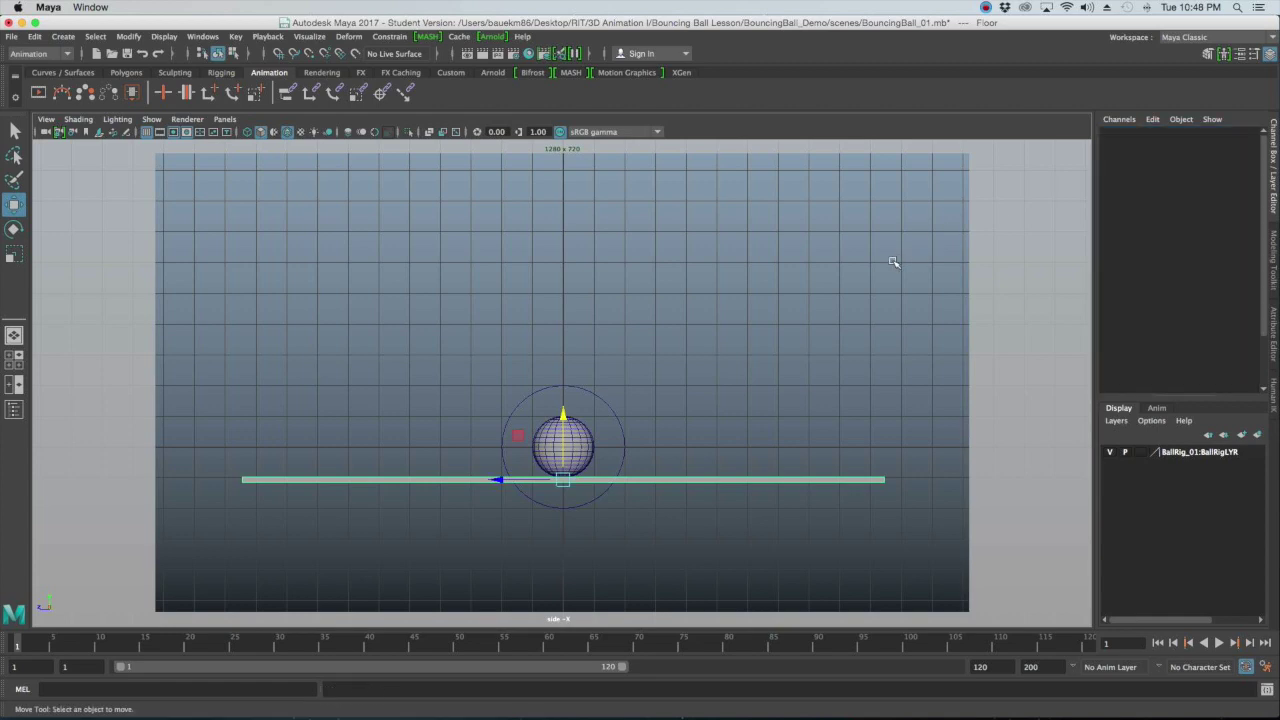
pyautogui.keyDown('alt'); pyautogui.moveTo(883, 263); pyautogui.dragTo(886, 318, button='middle'); pyautogui.keyUp('alt')
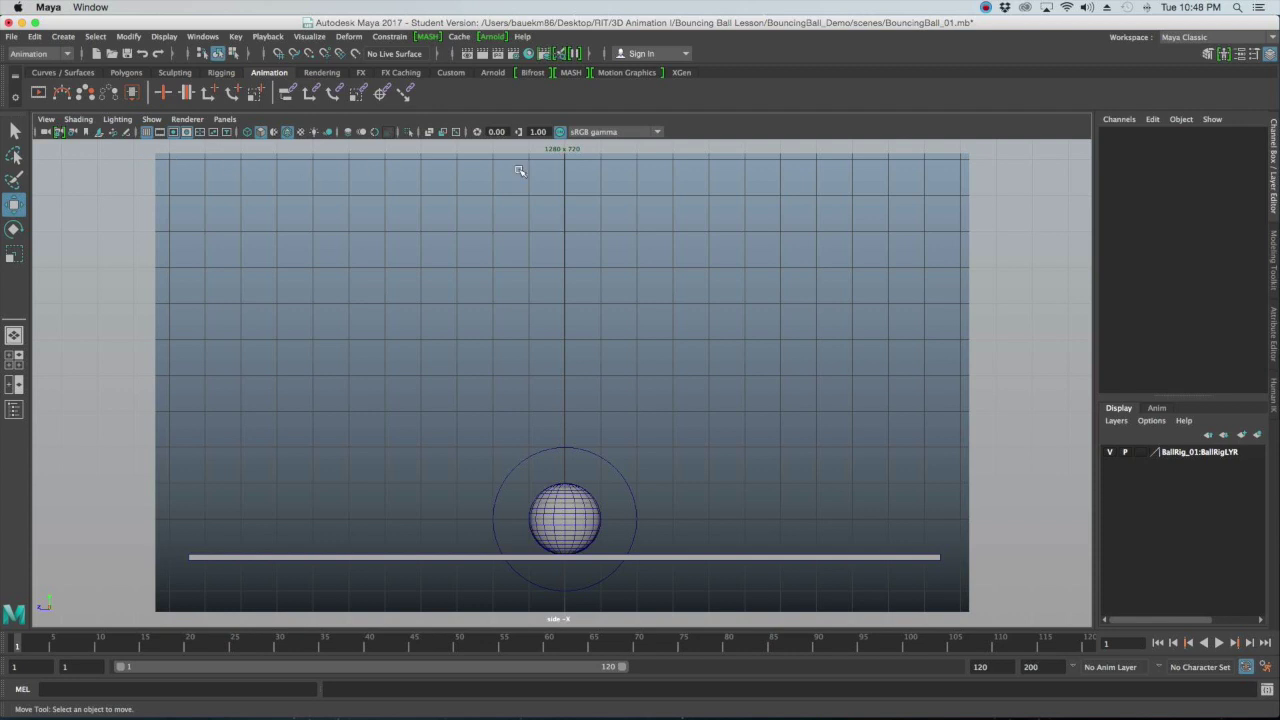
pyautogui.click(45, 135)
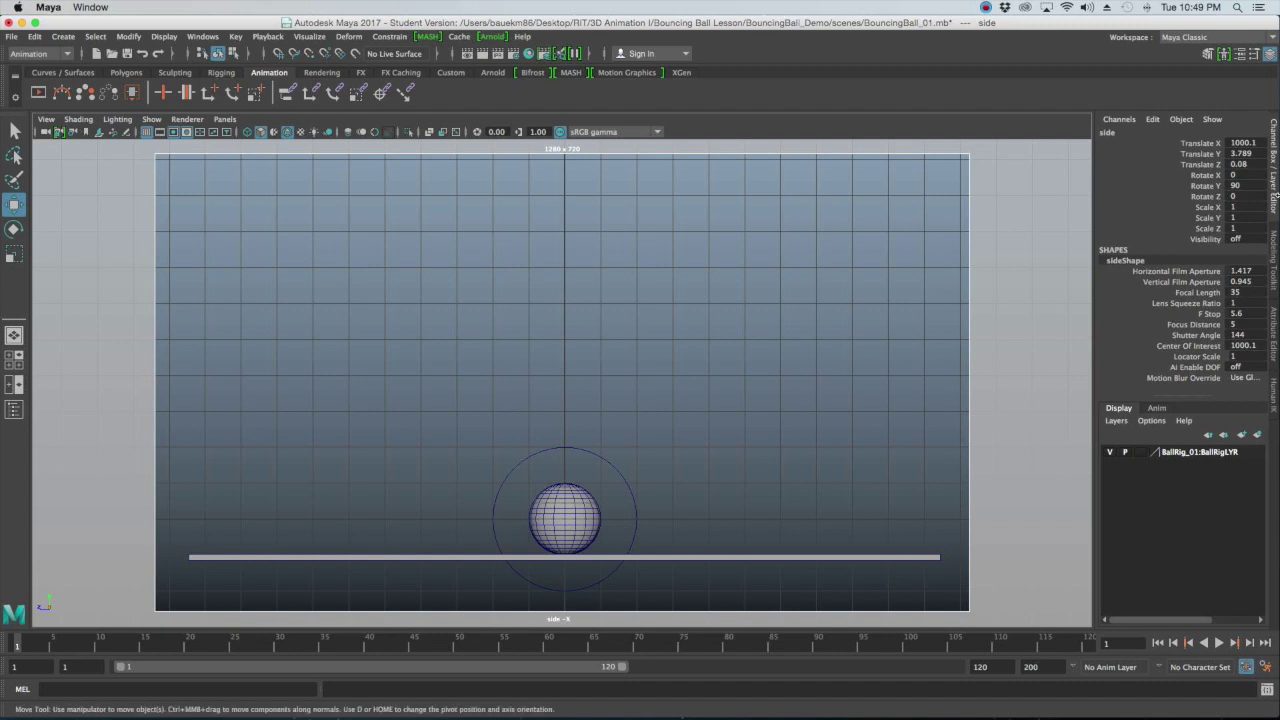
pyautogui.moveTo(1218, 143); pyautogui.dragTo(1211, 238)
pyautogui.rightClick(1210, 226)
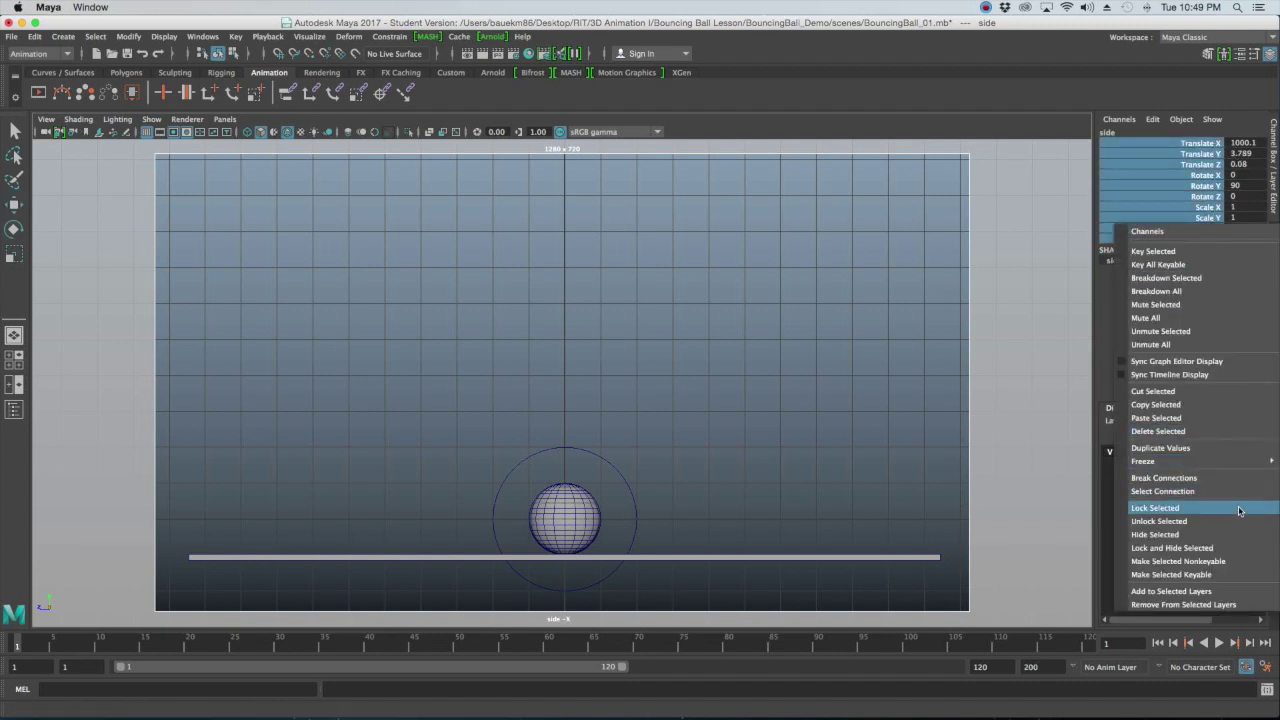
pyautogui.click(694, 183)
pyautogui.click(796, 222)
pyautogui.press('w')
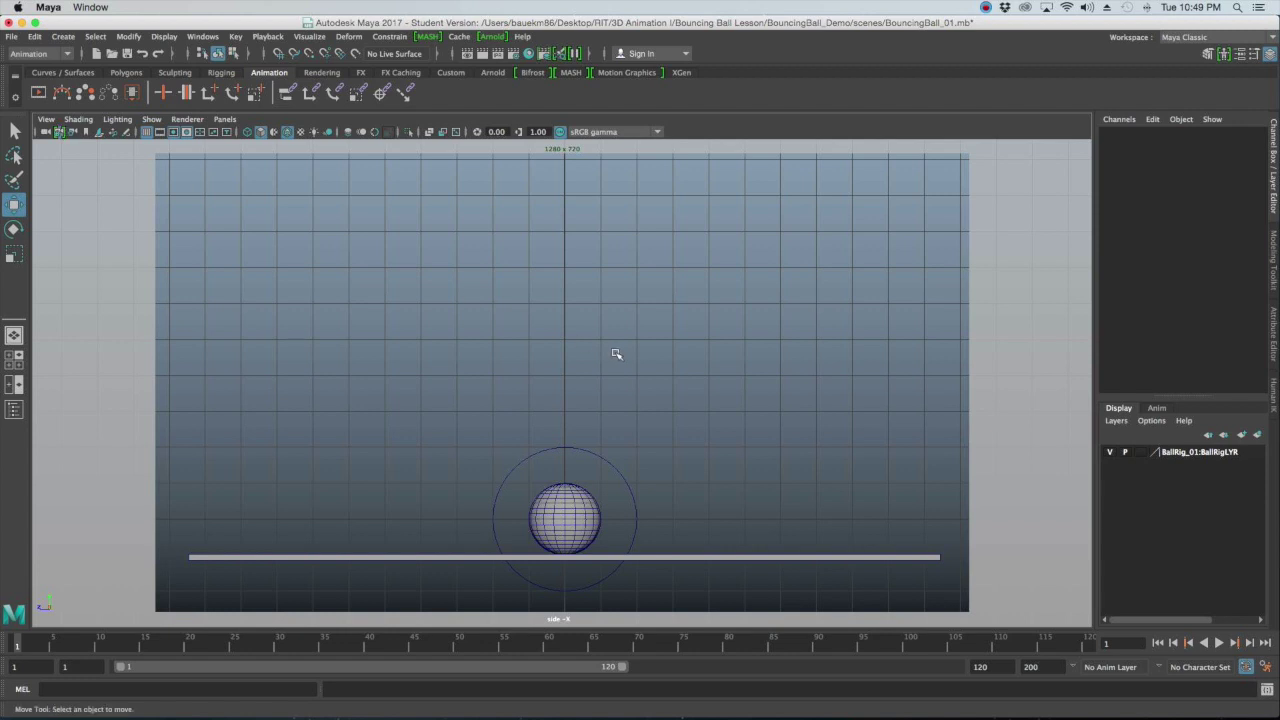
pyautogui.keyDown('alt'); pyautogui.moveTo(719, 325); pyautogui.dragTo(731, 351); pyautogui.keyUp('alt')
# Switch the viewport layout to two panes stacked
pyautogui.click(232, 122)
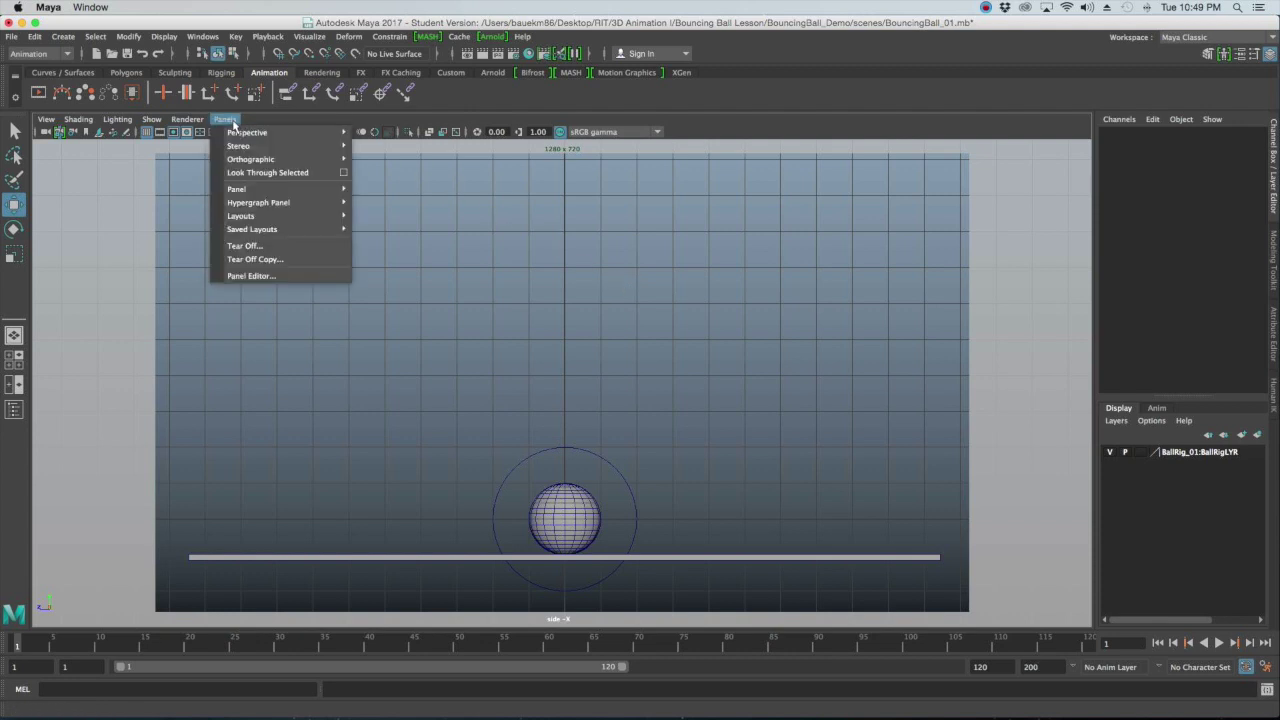
pyautogui.moveTo(259, 219)
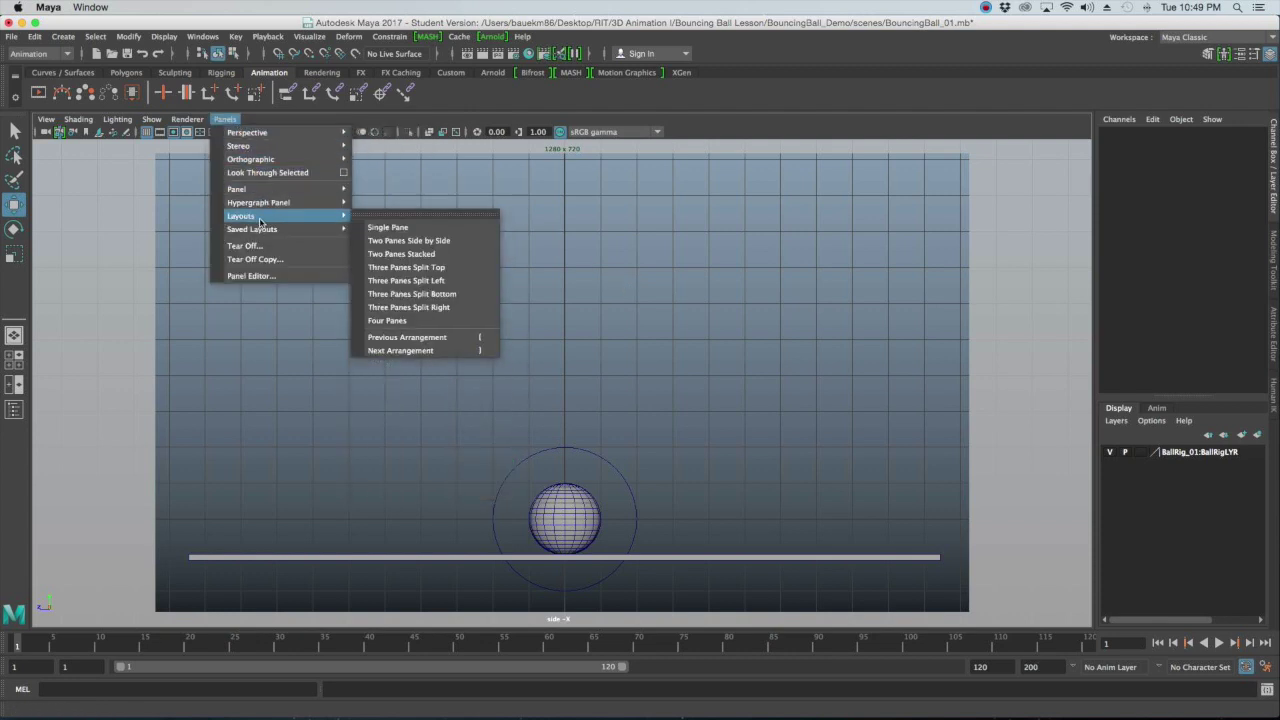
pyautogui.click(441, 257)
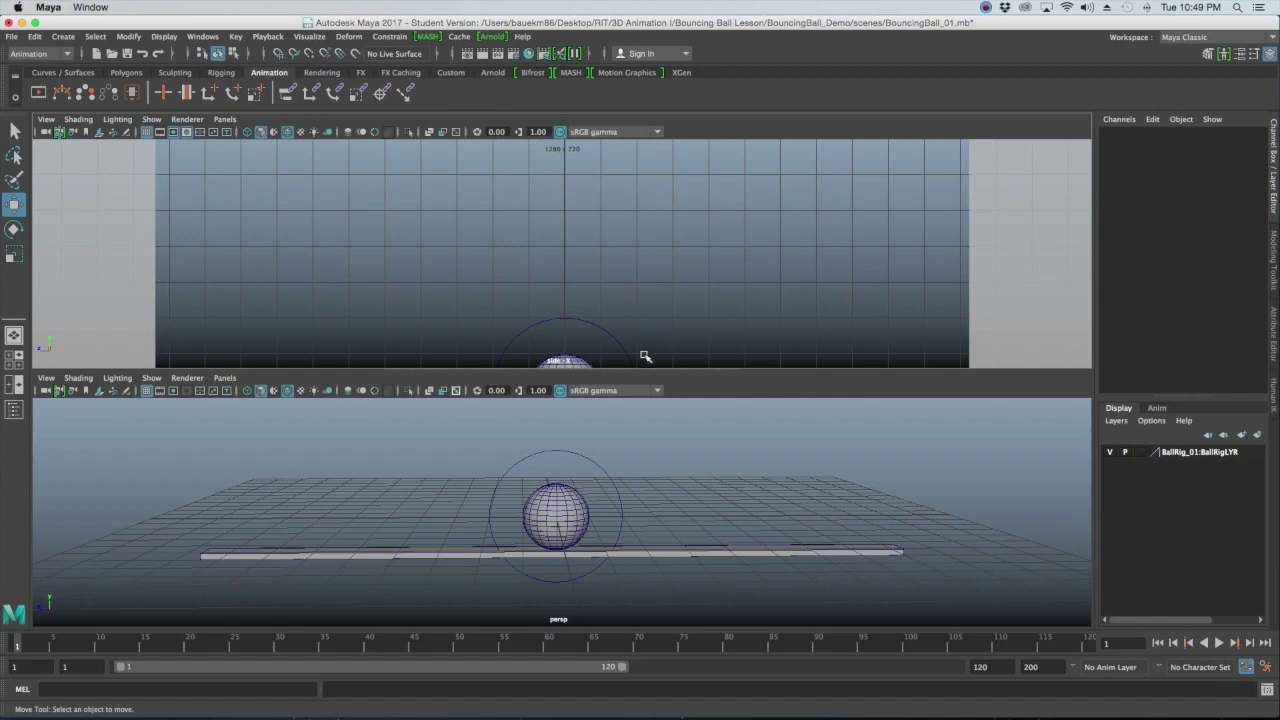
pyautogui.moveTo(630, 370); pyautogui.dragTo(627, 382)
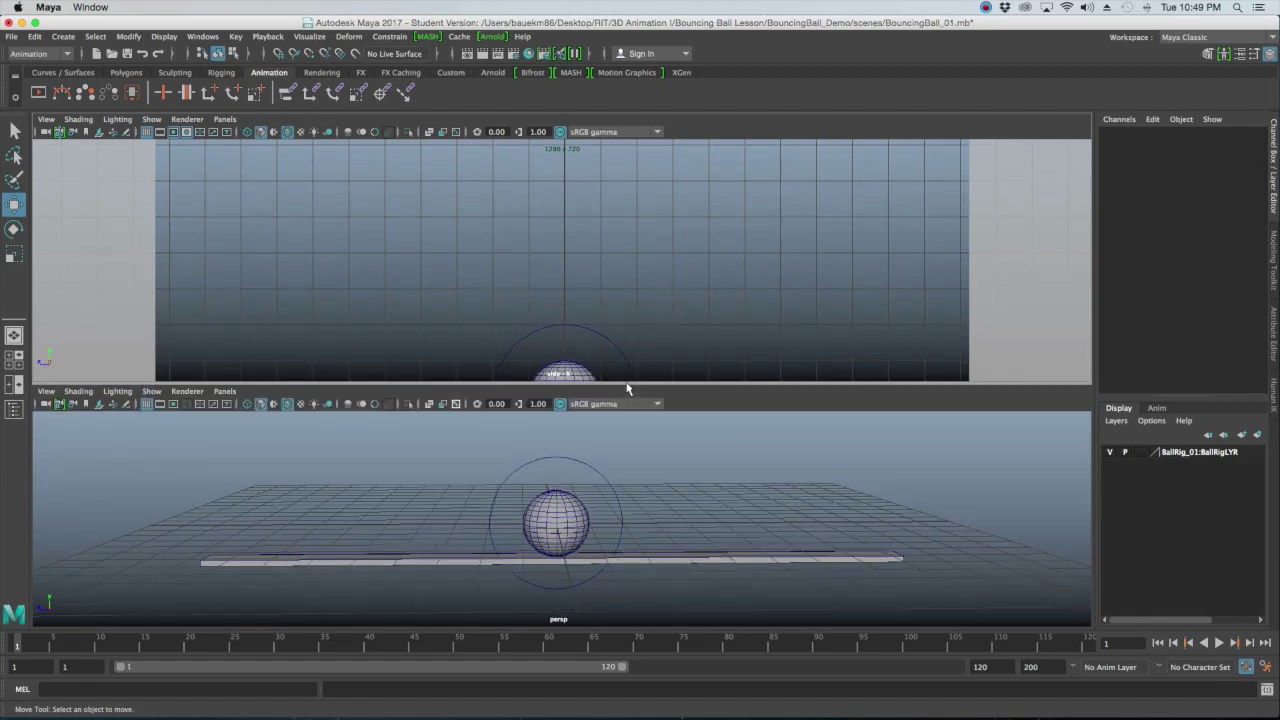
# Show the Graph Editor in the lower pane and enlarge the side view above it
pyautogui.click(237, 392)
pyautogui.moveTo(267, 463)
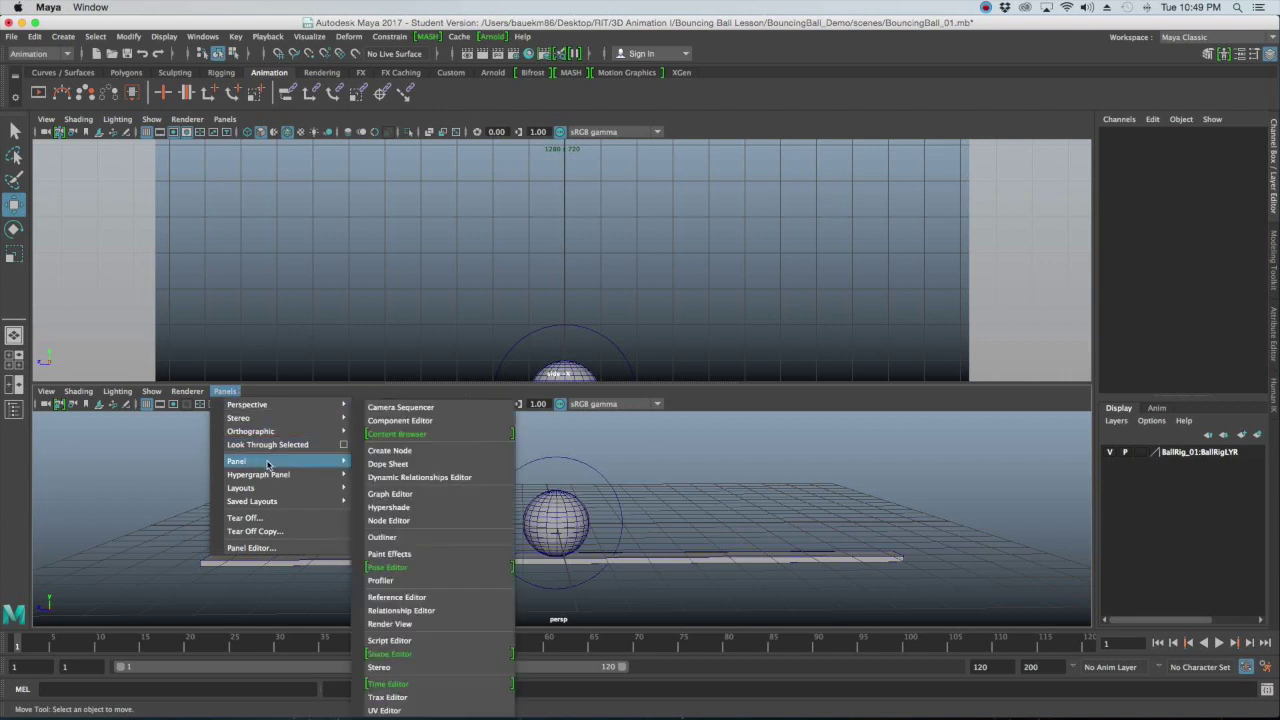
pyautogui.click(430, 494)
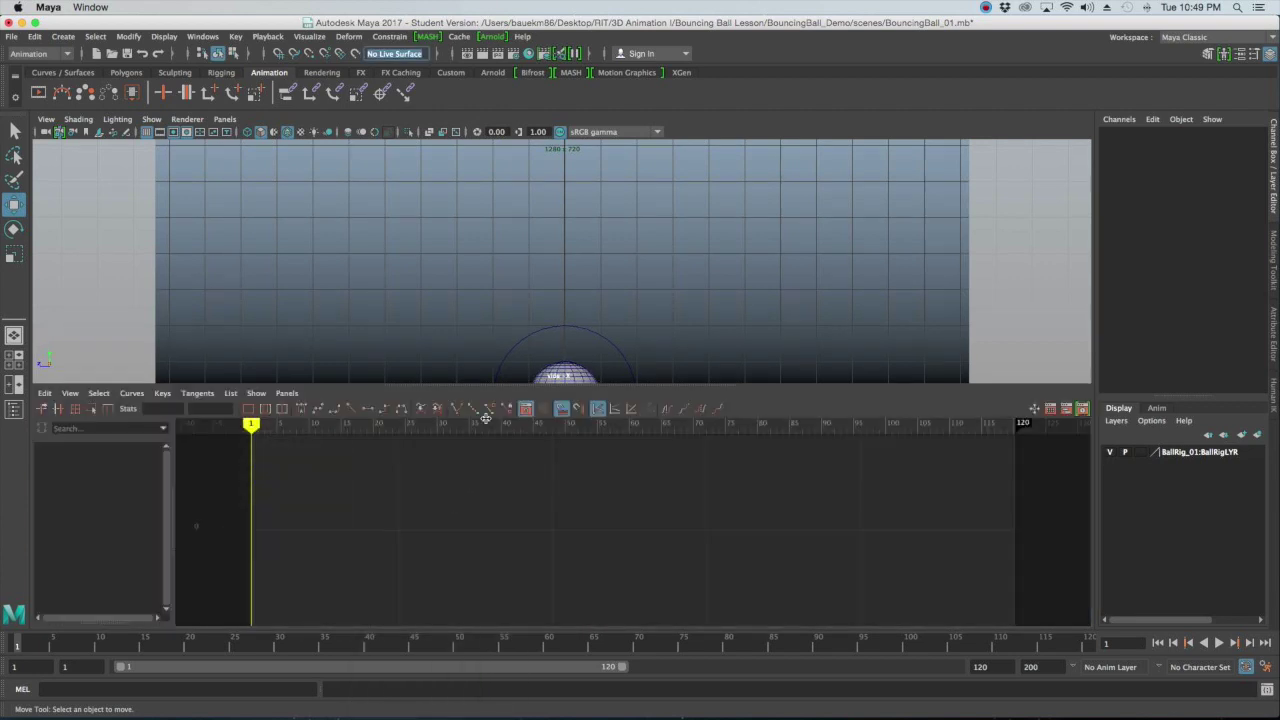
pyautogui.moveTo(469, 390); pyautogui.dragTo(471, 503)
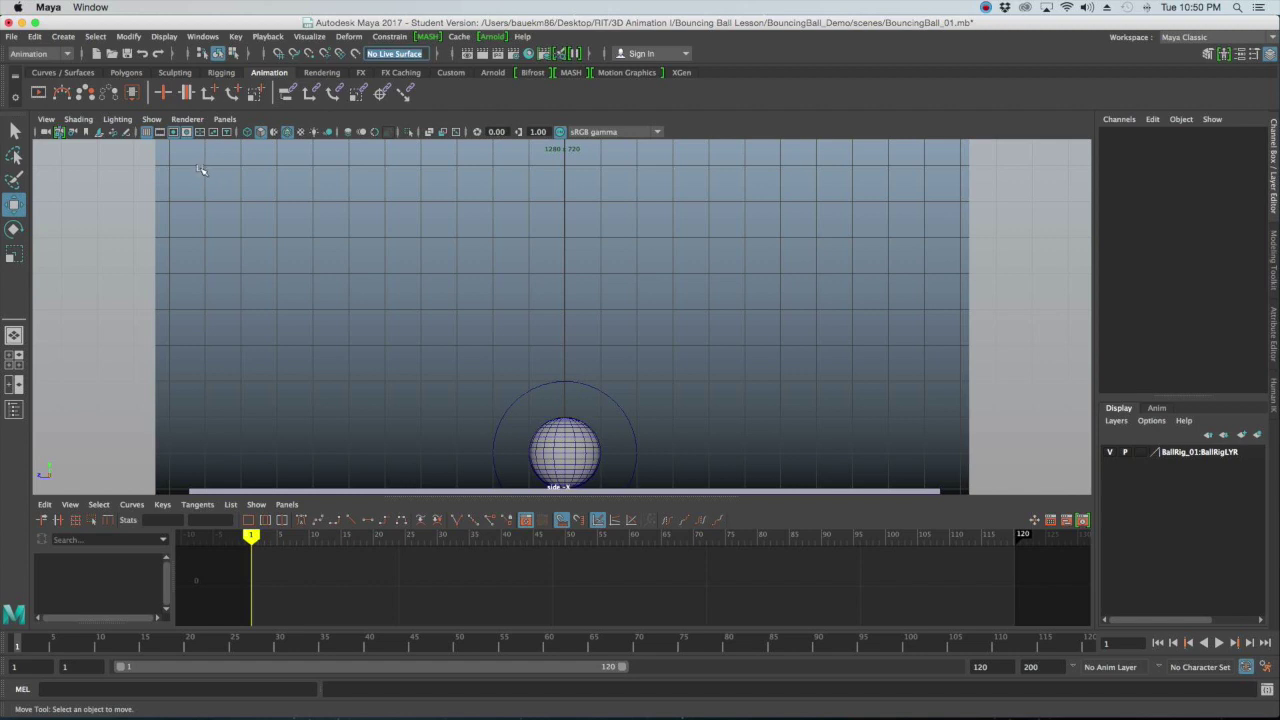
# Set the side camera's fit to Overscan so the whole resolution gate fits in the pane
pyautogui.click(50, 121)
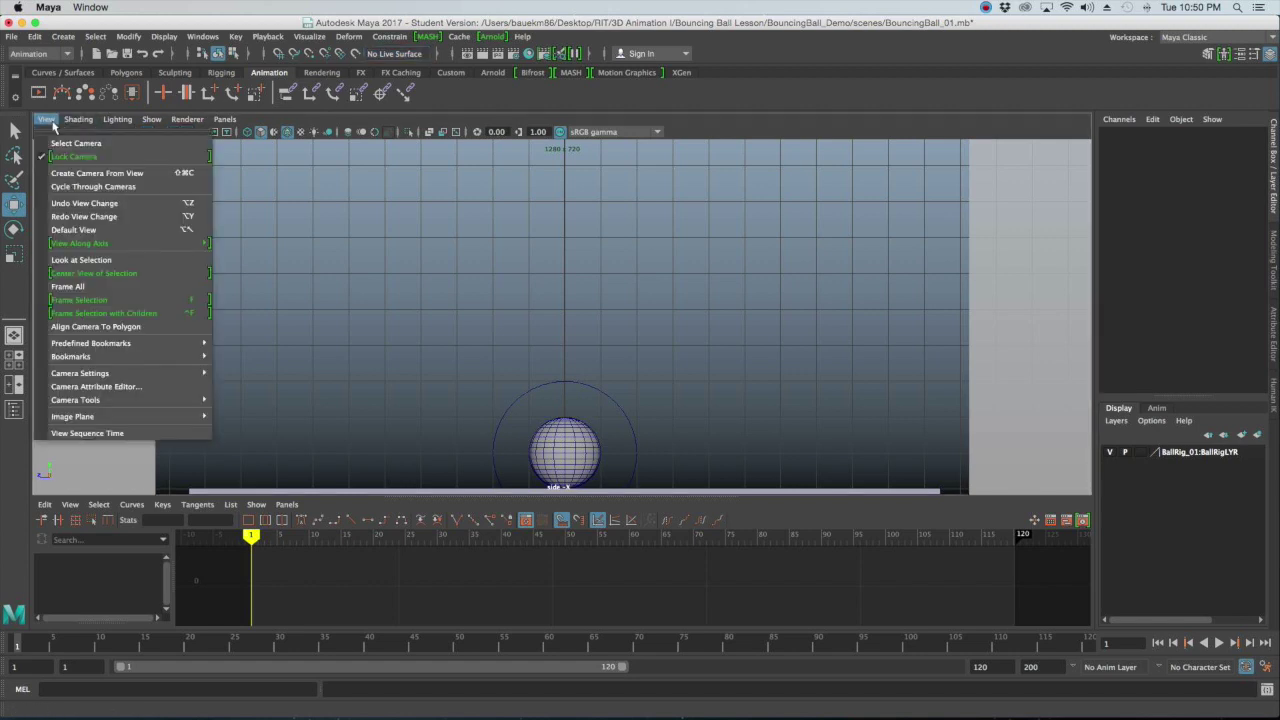
pyautogui.moveTo(113, 374)
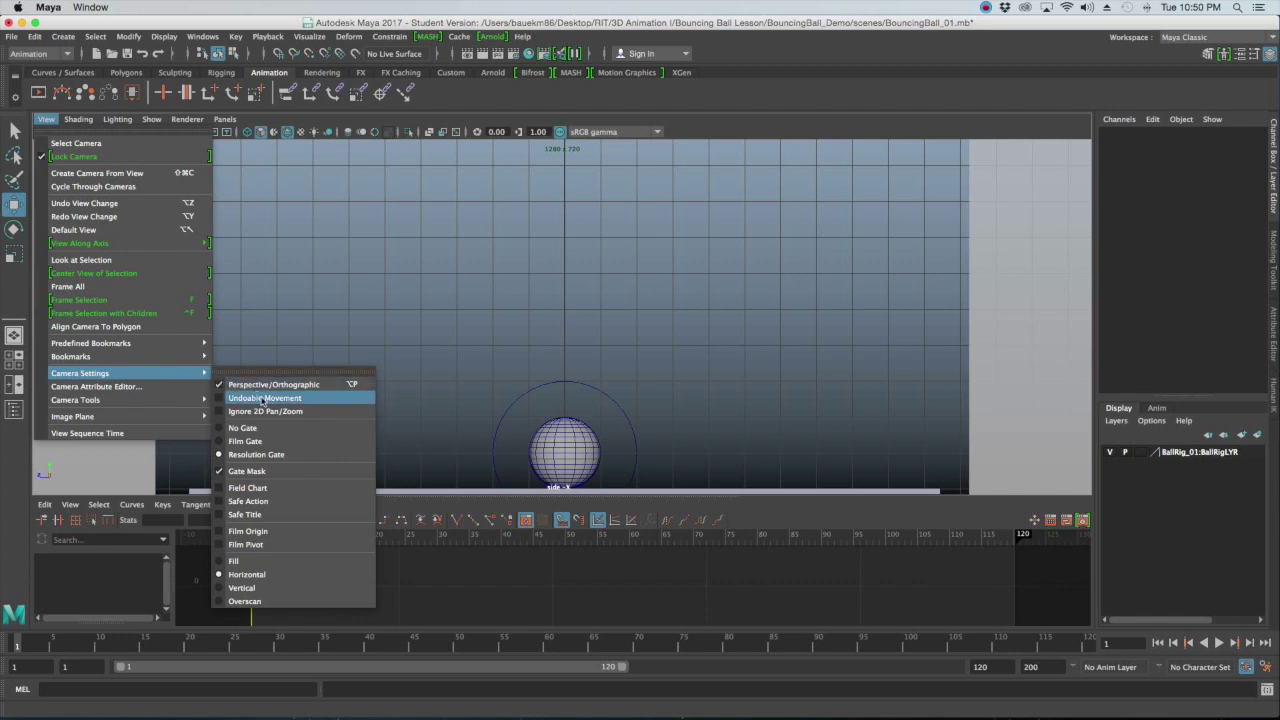
pyautogui.click(323, 601)
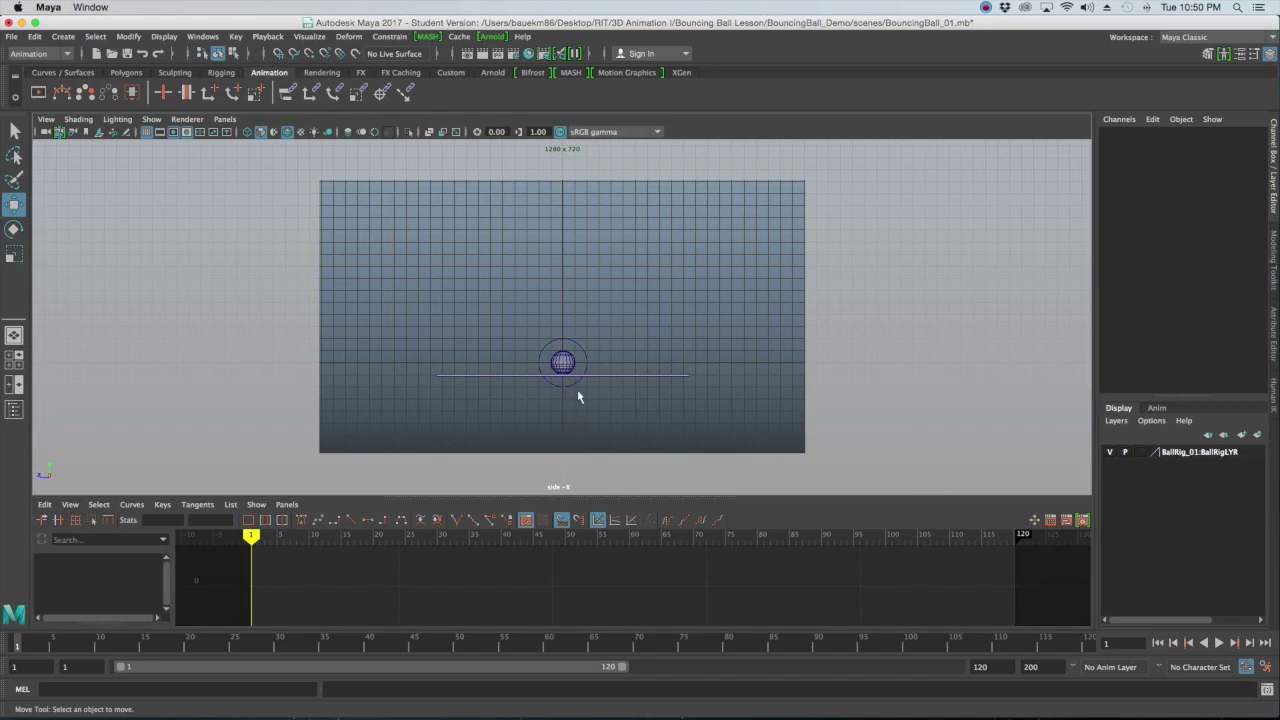
# Unlock the side camera, reframe the floor to nearly span the gate's width, and lock the camera again
pyautogui.click(60, 132)
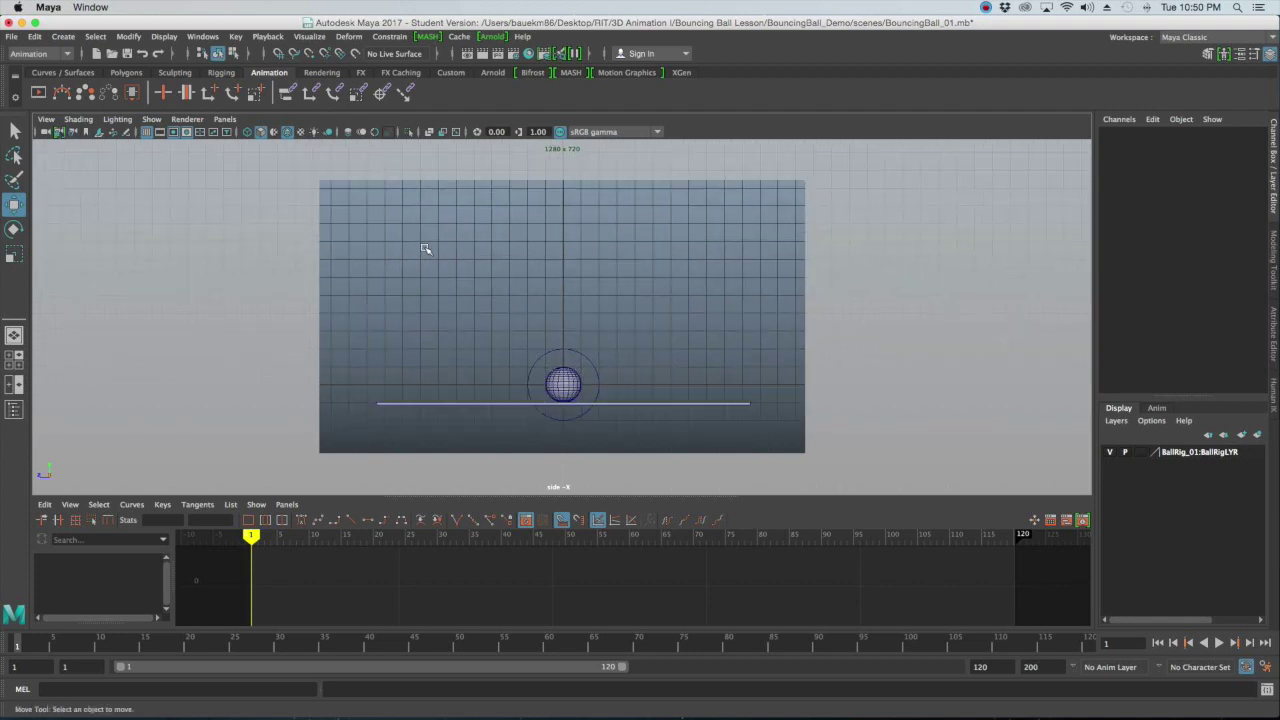
pyautogui.scroll(5, 427, 252)
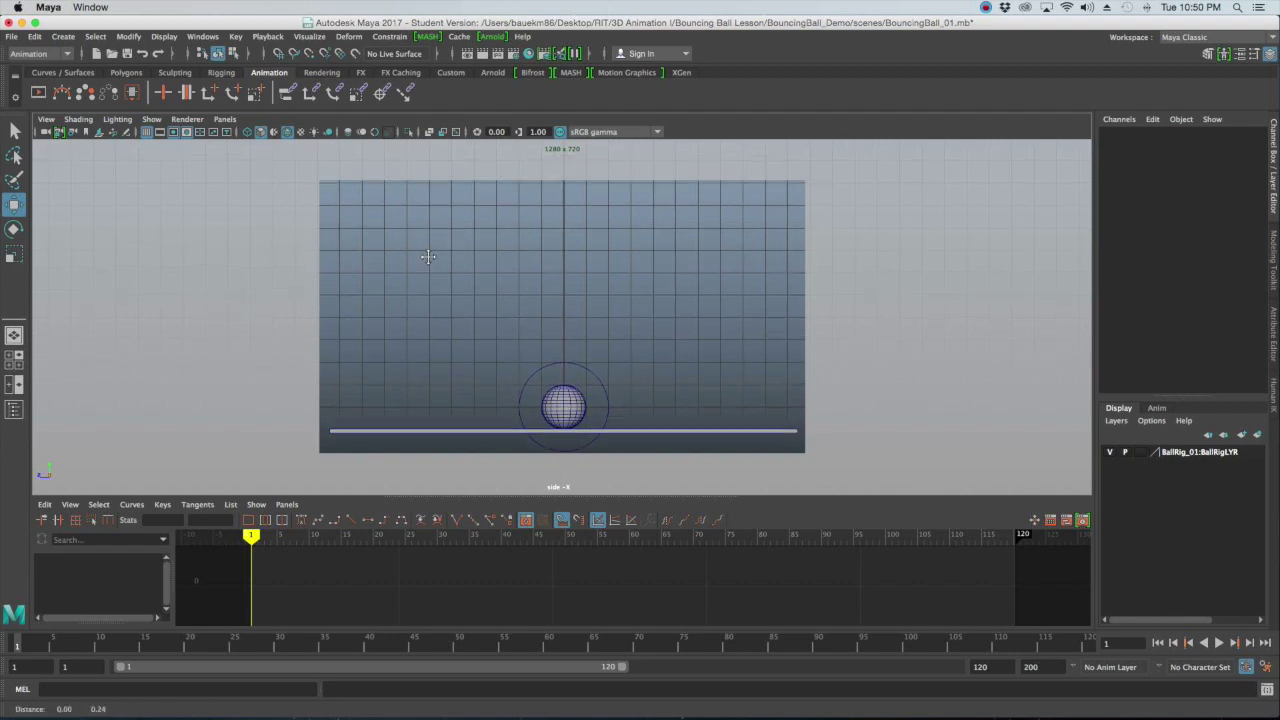
pyautogui.keyDown('alt'); pyautogui.moveTo(427, 257); pyautogui.dragTo(426, 259, button='middle'); pyautogui.keyUp('alt')
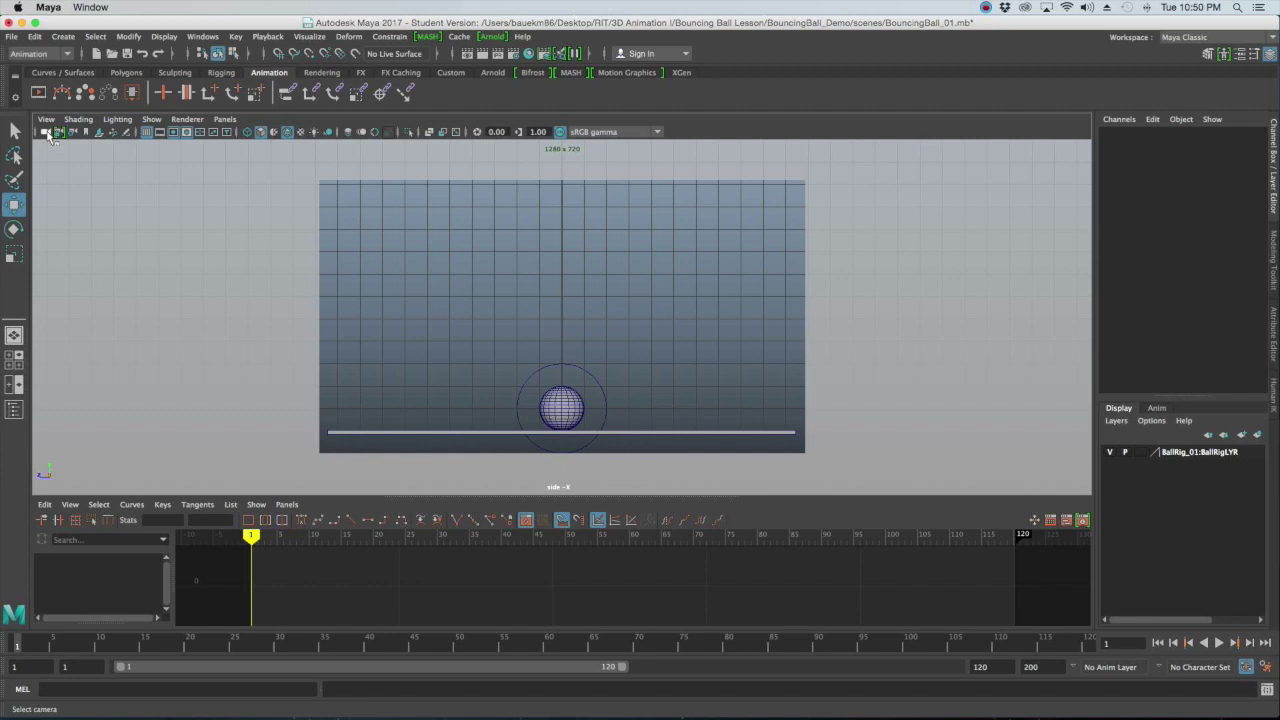
pyautogui.click(45, 132)
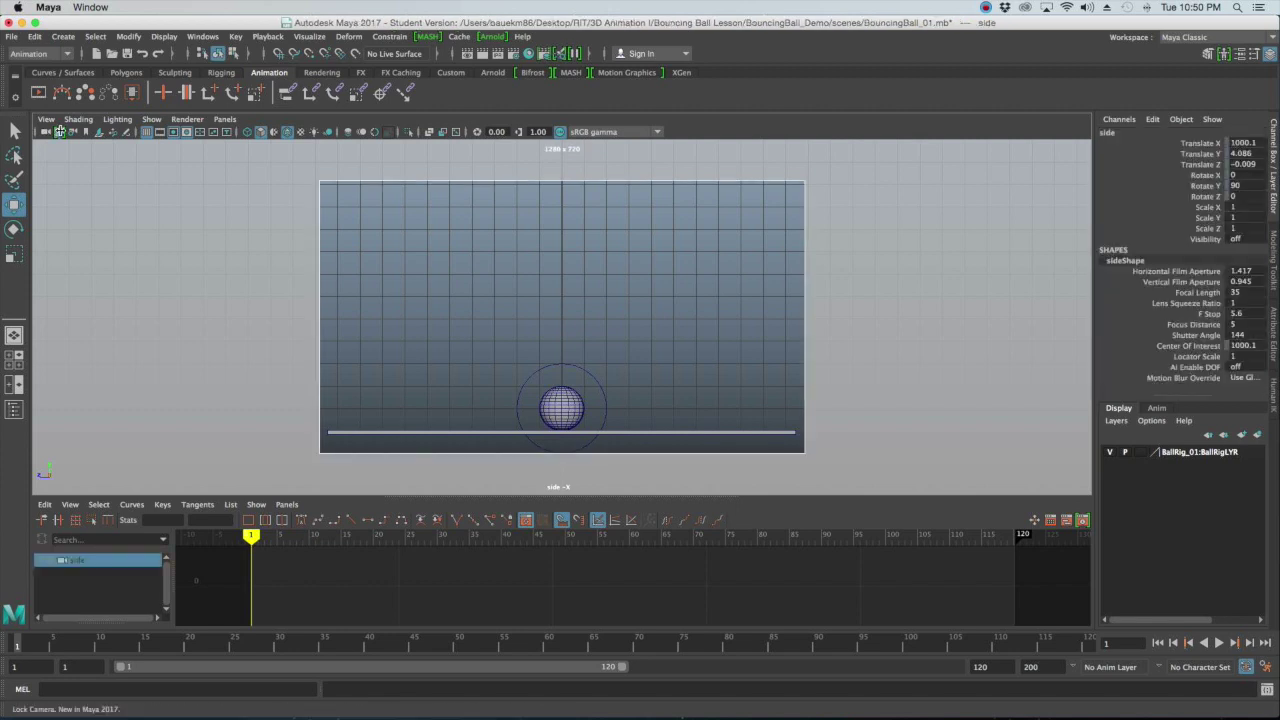
pyautogui.click(551, 373)
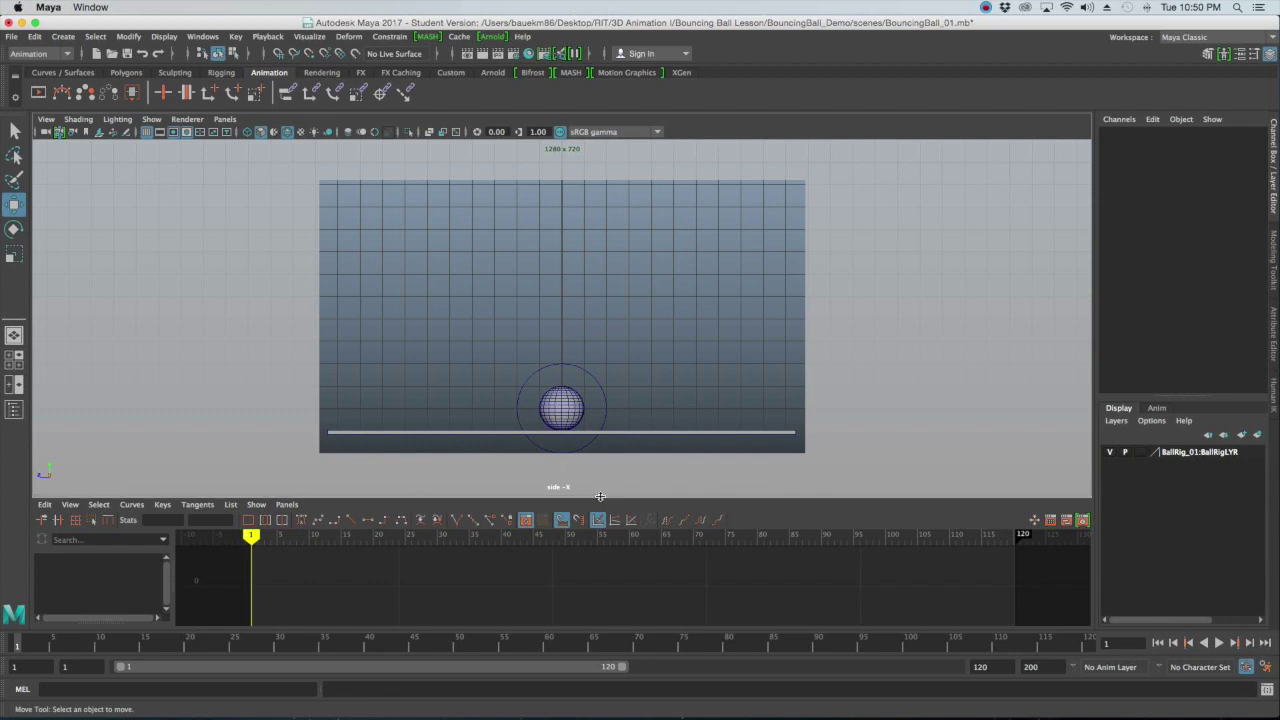
# Enlarge the Graph Editor pane to roughly the lower two fifths of the workspace and hide the side view's grid
pyautogui.moveTo(618, 497); pyautogui.dragTo(585, 428)
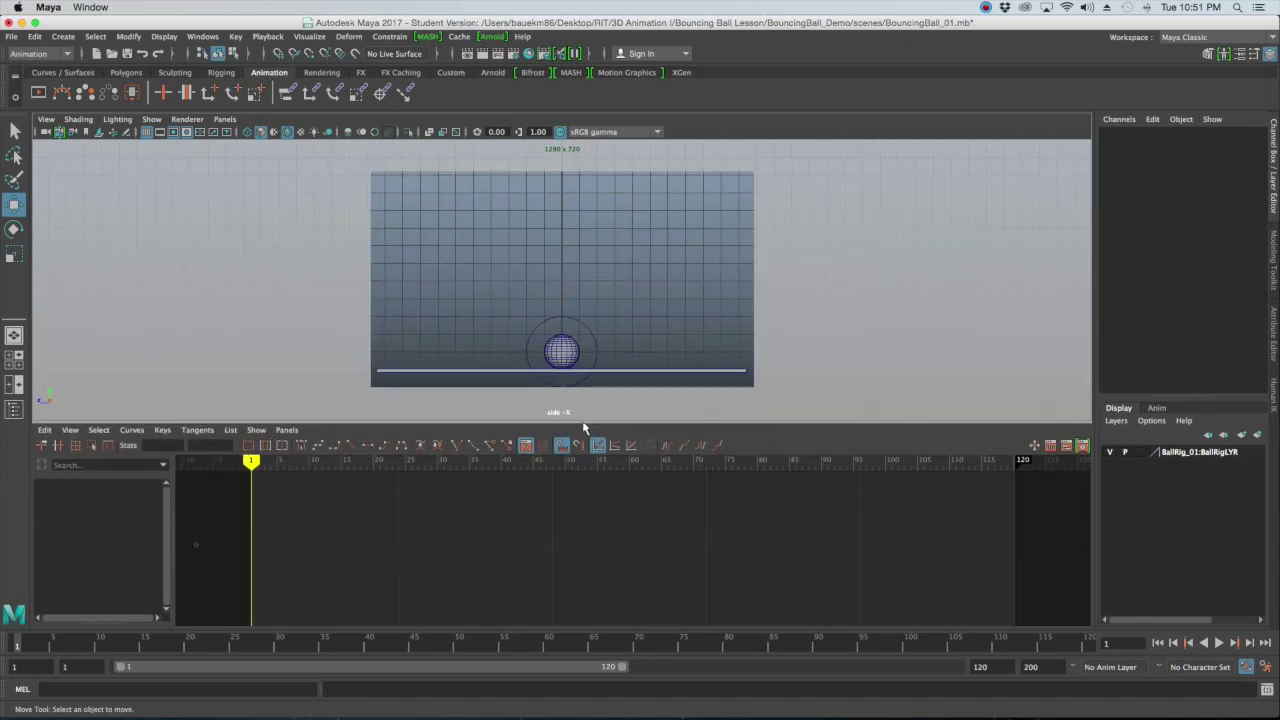
pyautogui.moveTo(585, 428); pyautogui.dragTo(585, 437)
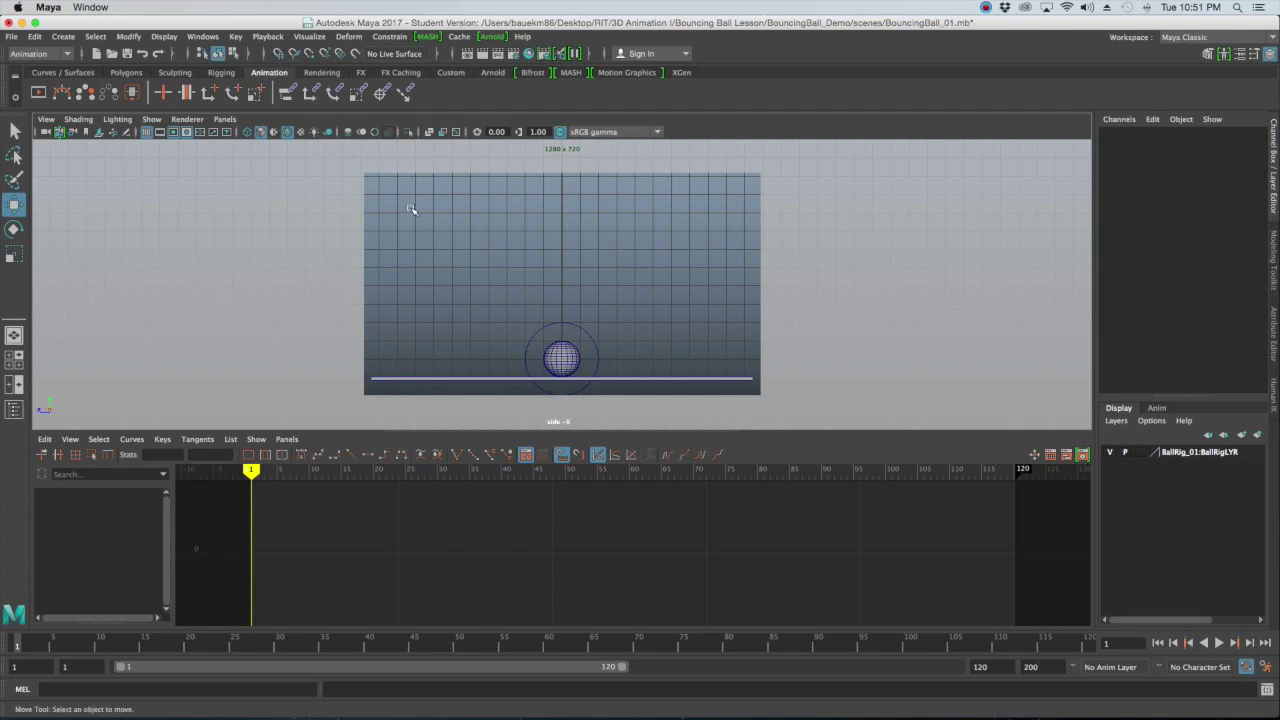
pyautogui.click(148, 133)
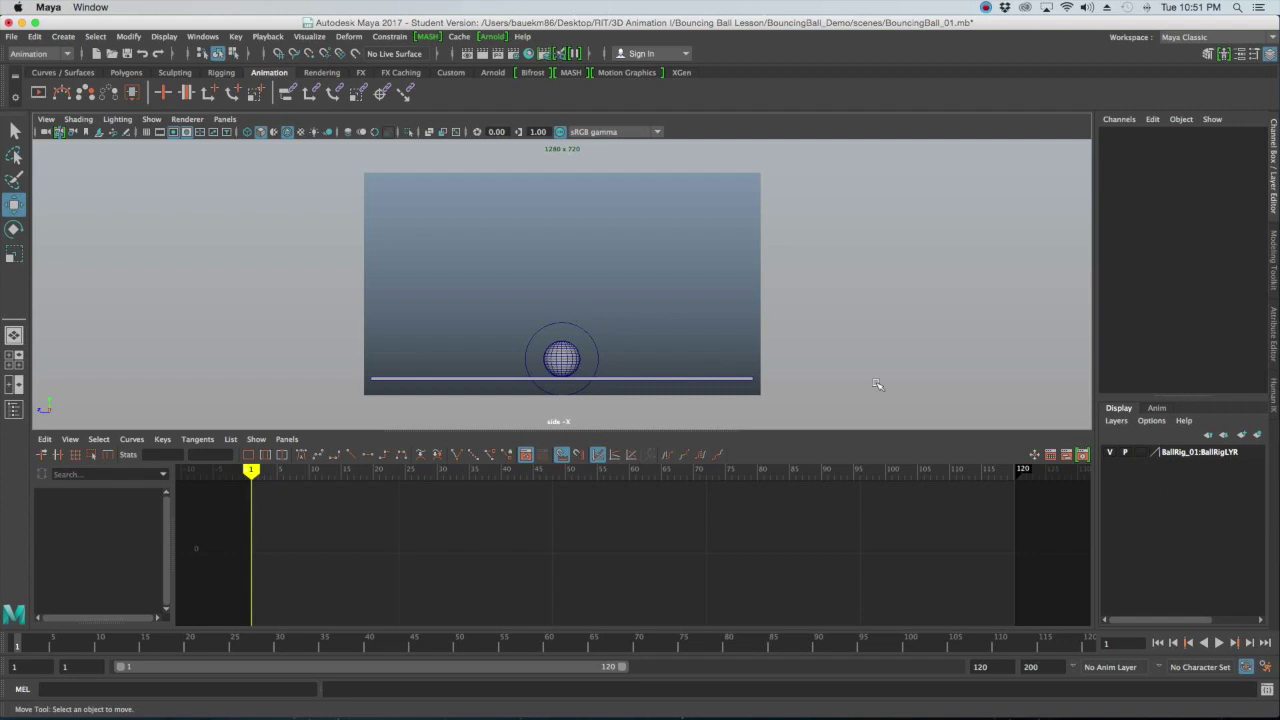
# Enable weighted tangents in the Animation preferences and save the preferences
pyautogui.click(1268, 668)
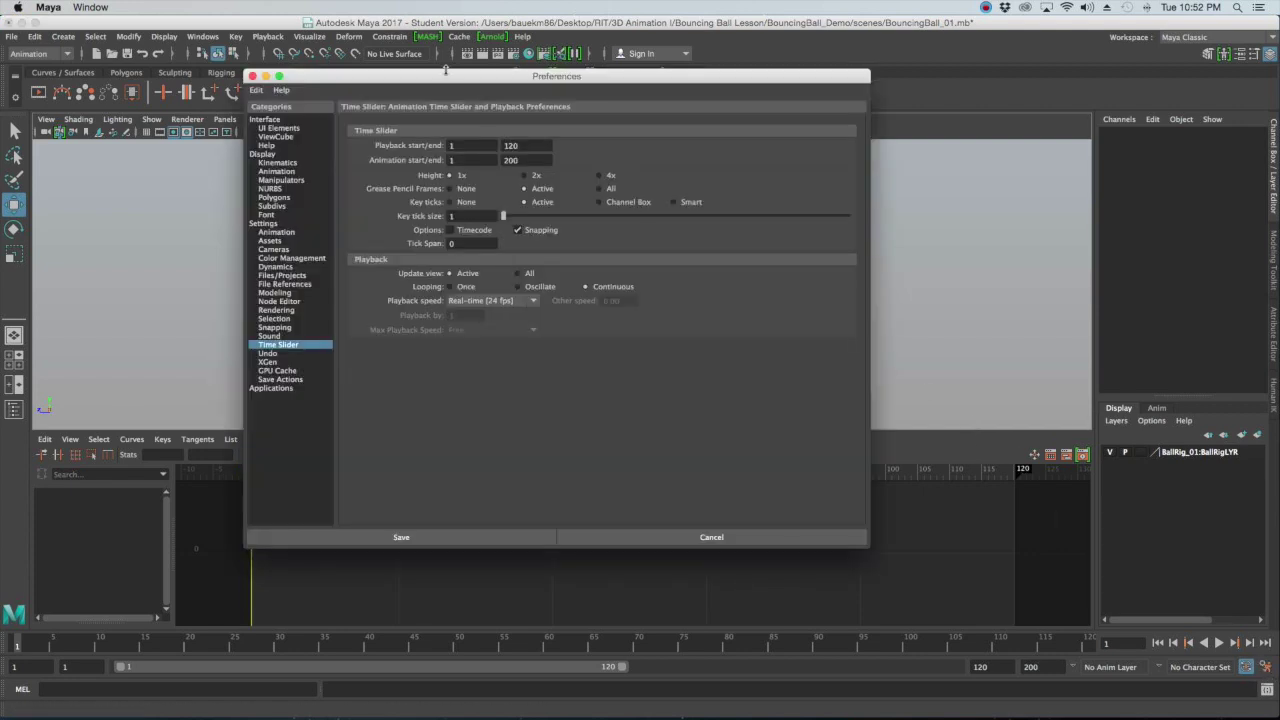
pyautogui.moveTo(446, 70); pyautogui.dragTo(472, 74)
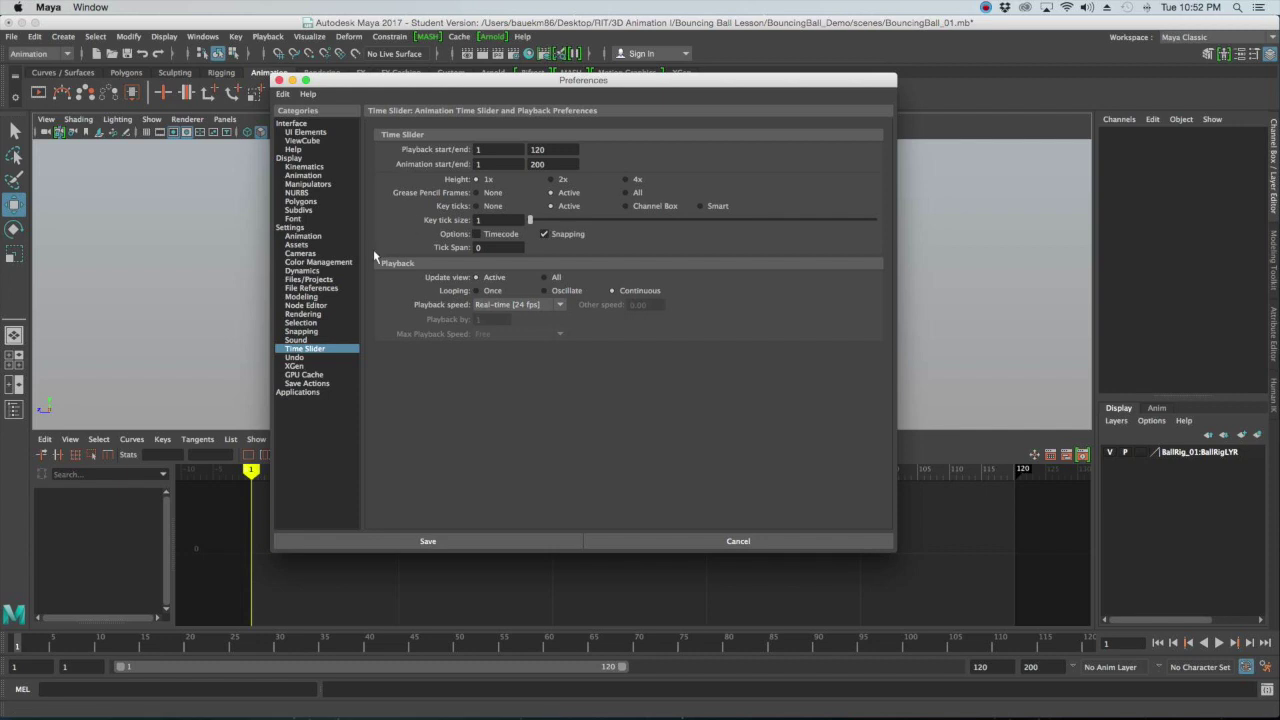
pyautogui.click(323, 237)
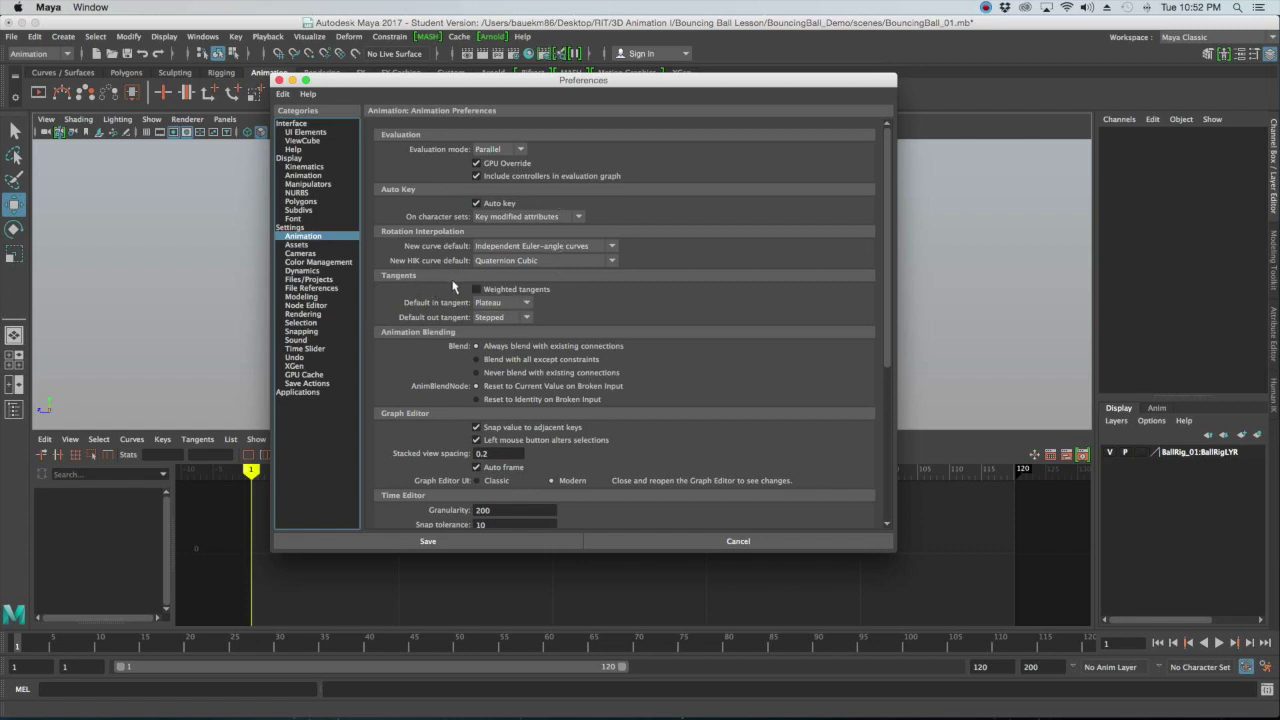
pyautogui.click(509, 302)
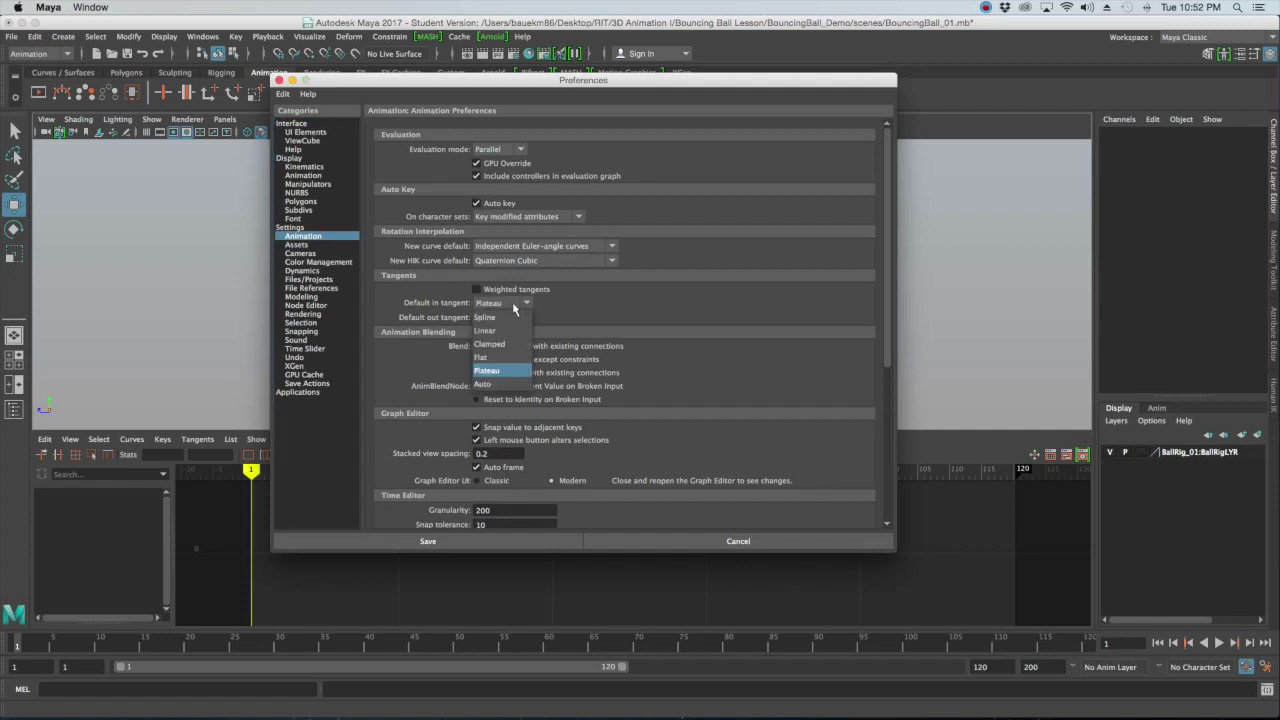
pyautogui.click(509, 302)
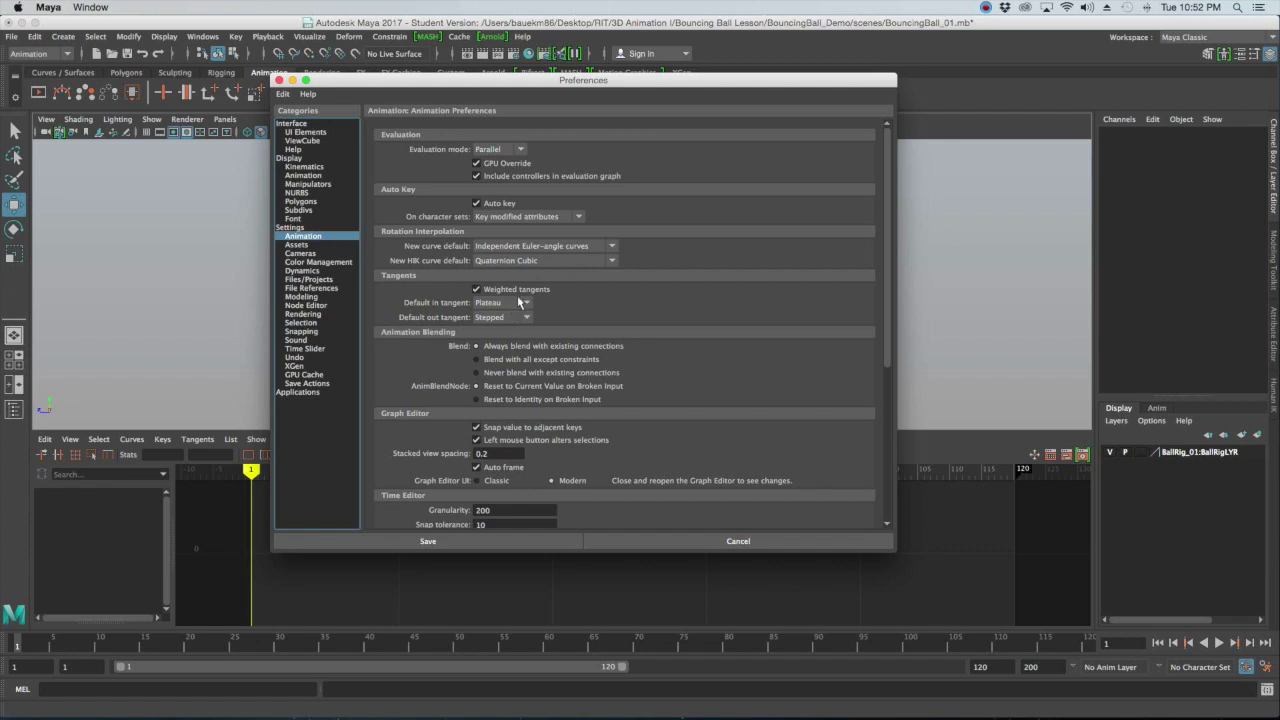
pyautogui.click(513, 305)
pyautogui.click(513, 306)
pyautogui.click(494, 542)
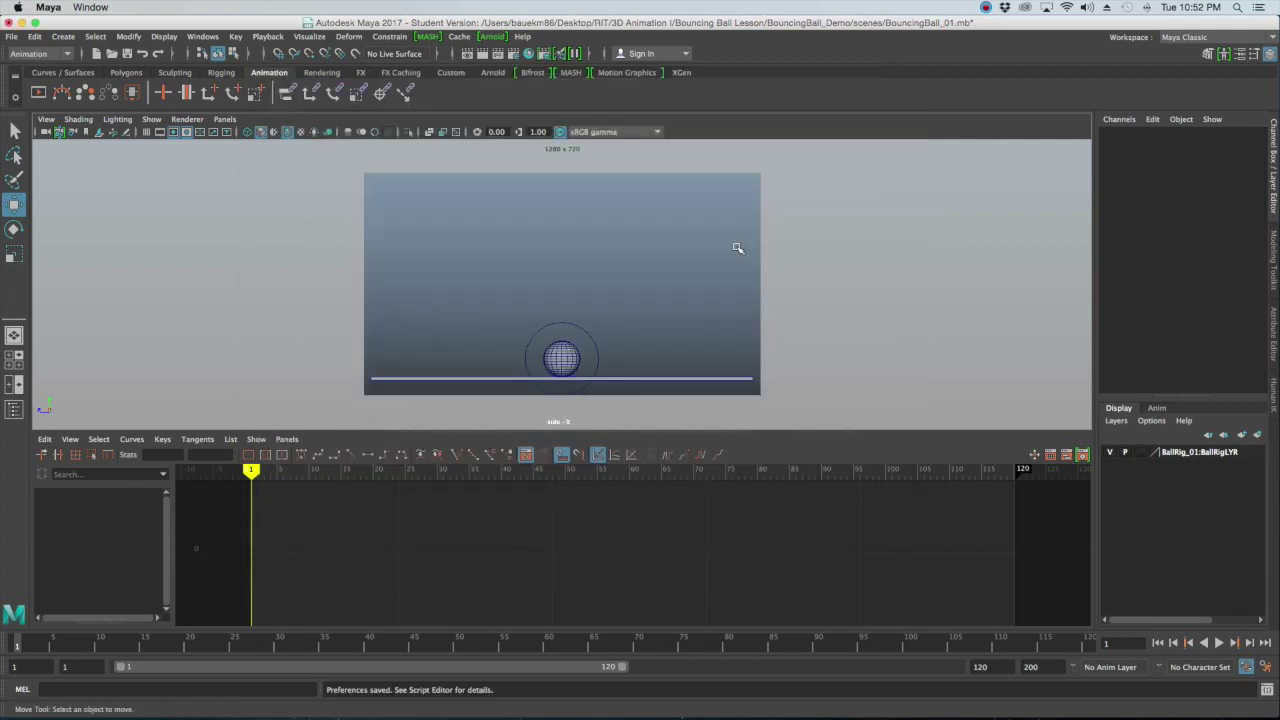
# Save the scene with Auto Key switched on and the Move tool active
pyautogui.click(1246, 668)
pyautogui.click(1247, 670)
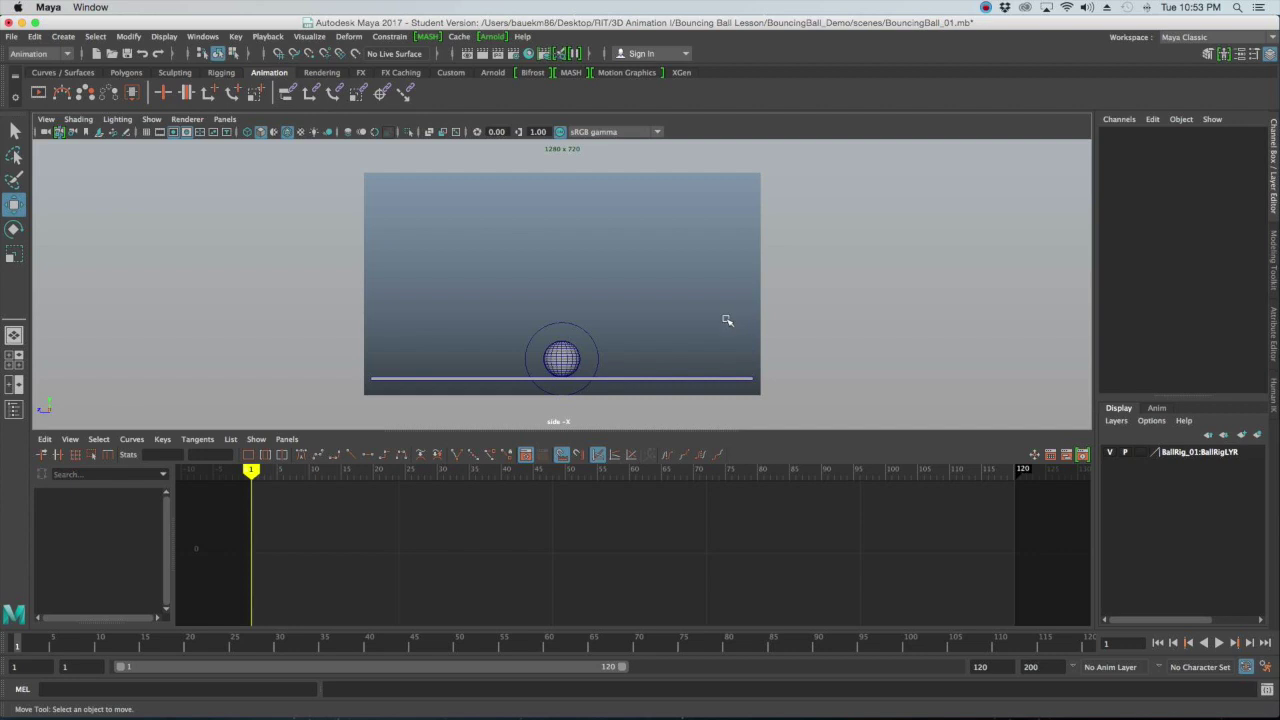
pyautogui.press('q')
pyautogui.press('super+s')
pyautogui.click(619, 400)
pyautogui.click(608, 392)
pyautogui.press('w')
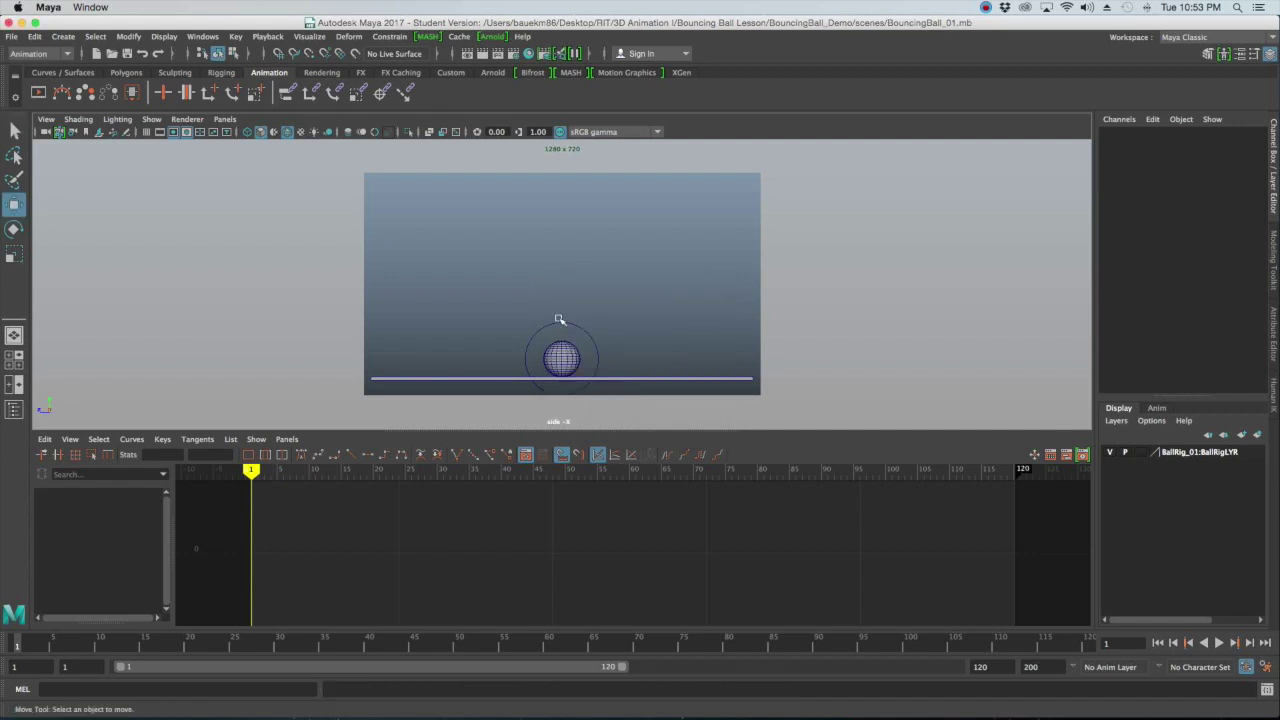
# Move the ball's master control to the gate's upper left, at about Translate Y 7.81, Z 7.95, and key it at frame 1
pyautogui.moveTo(537, 314); pyautogui.dragTo(565, 330)
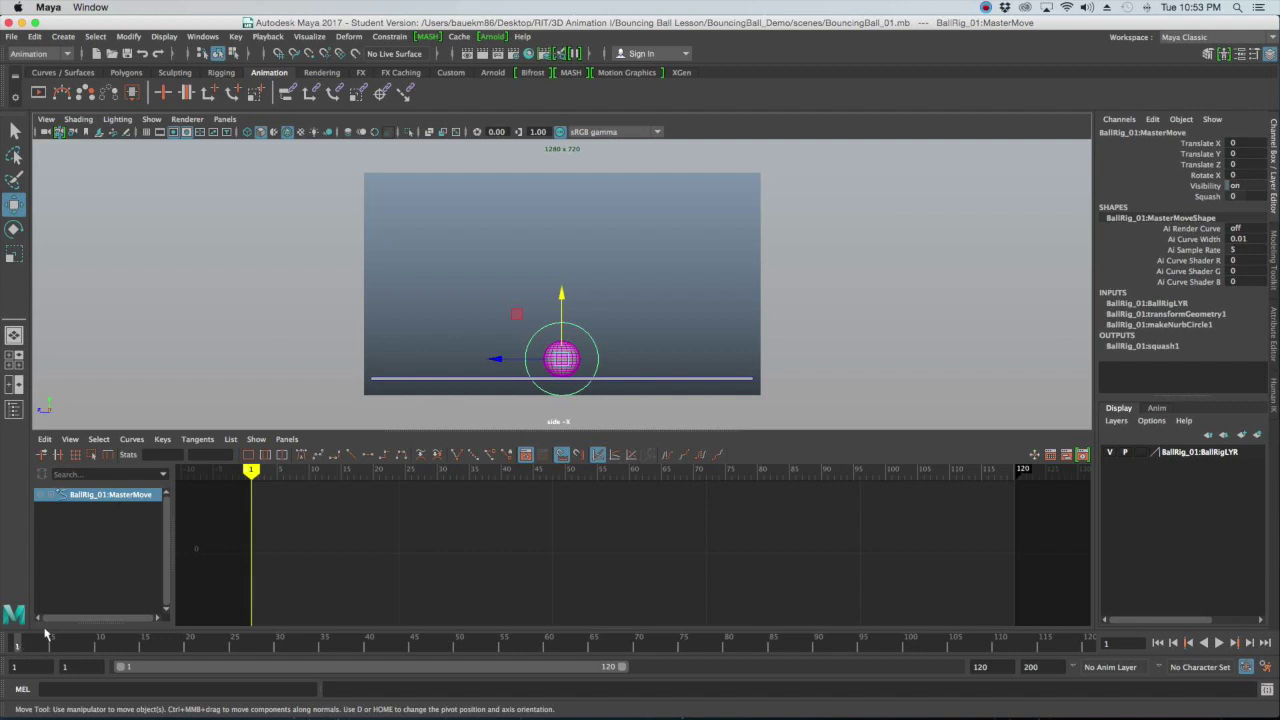
pyautogui.moveTo(562, 360); pyautogui.dragTo(416, 220)
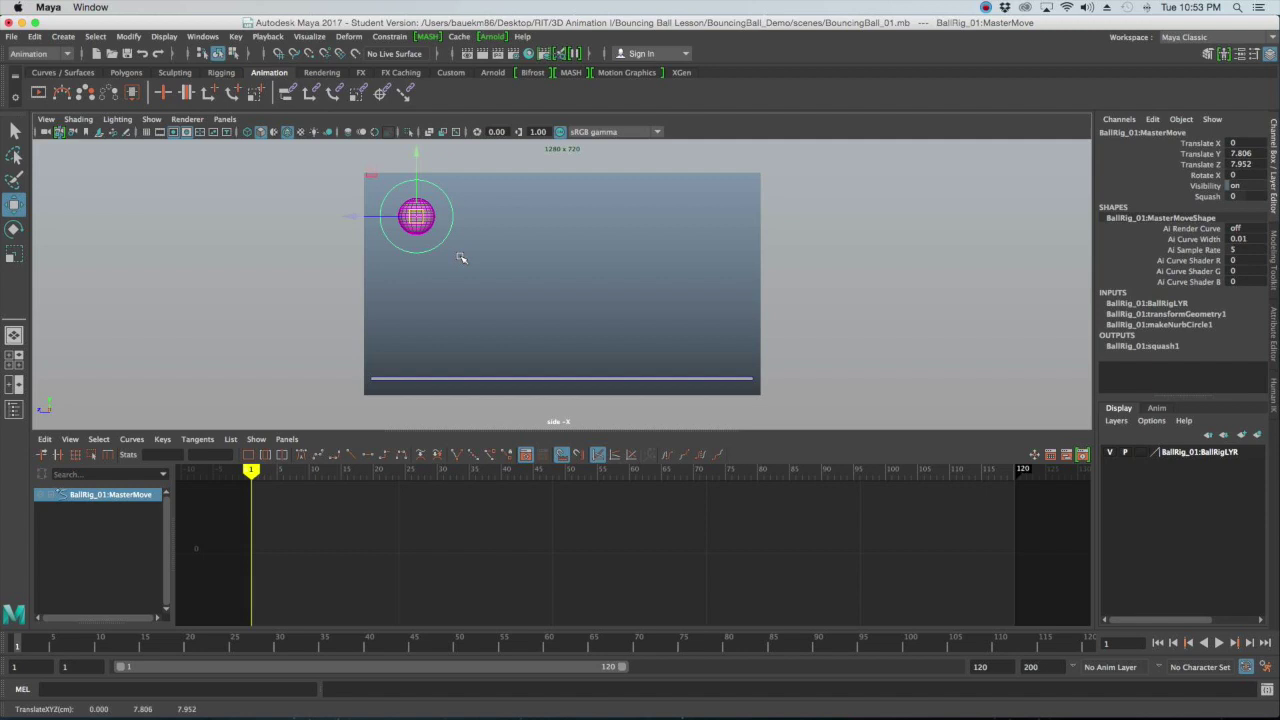
pyautogui.press('s')
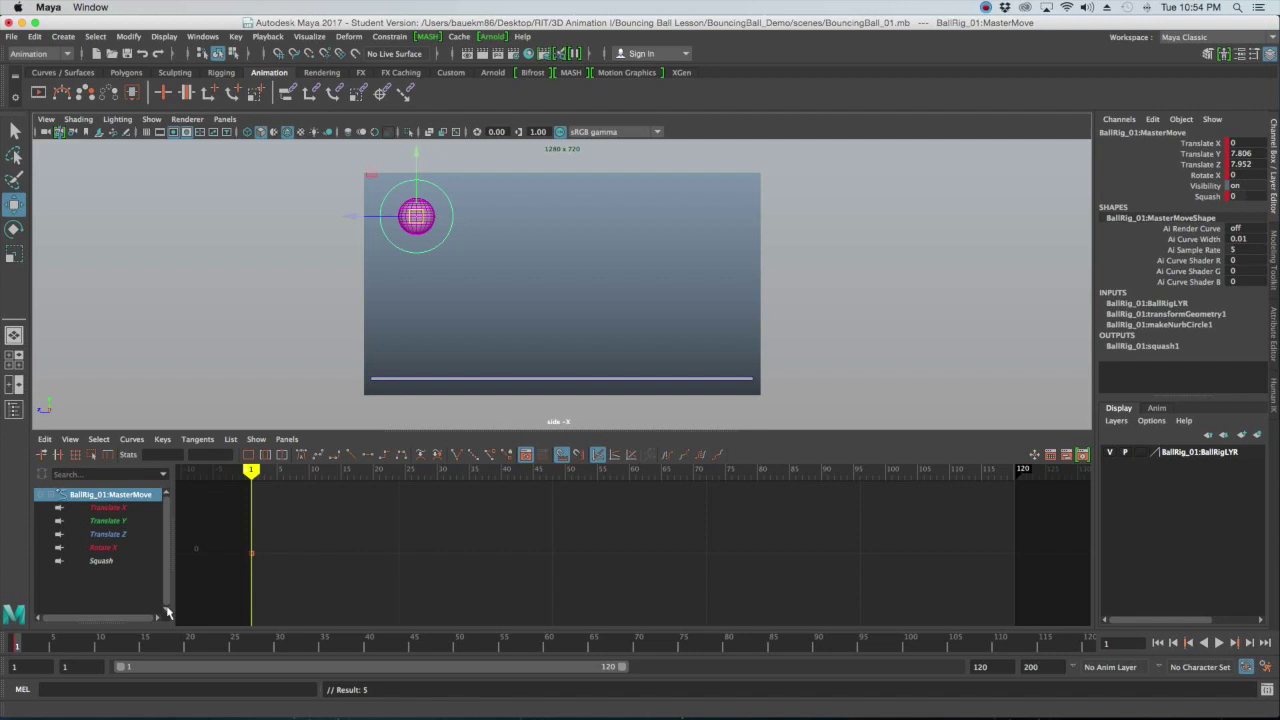
pyautogui.click(876, 346)
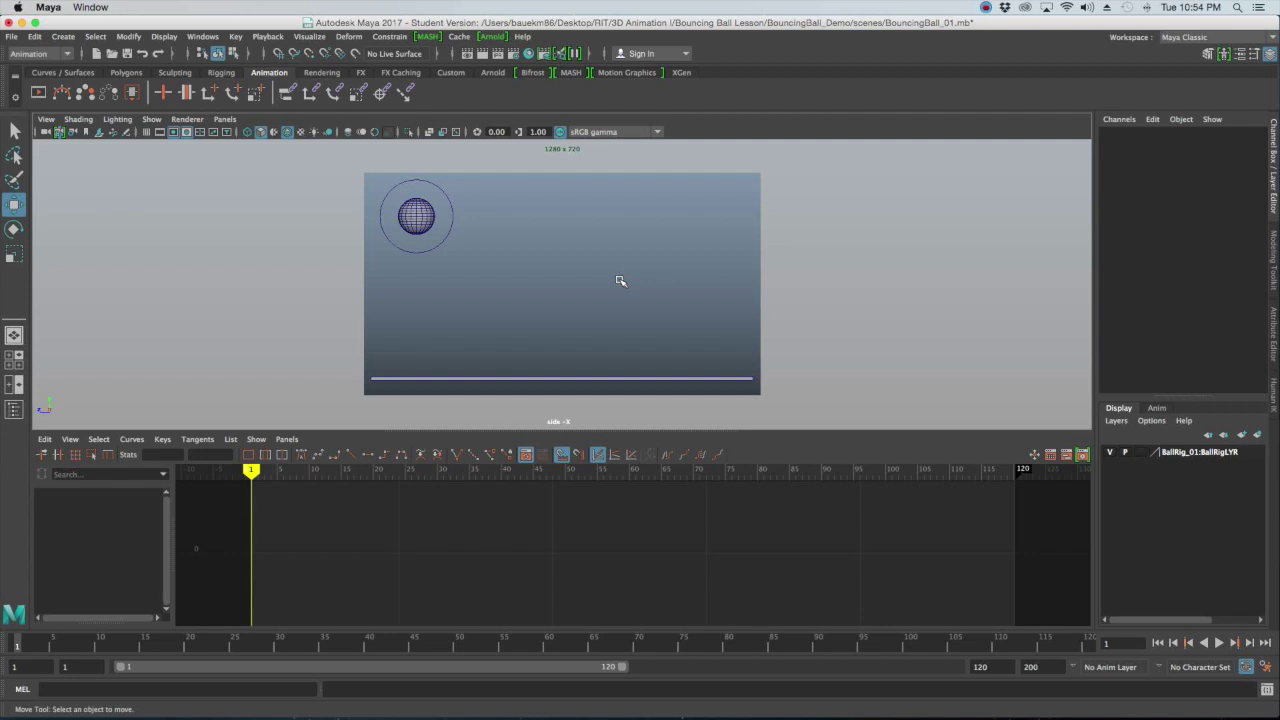
# Maximize the side view and key the ball's first floor contact at frame 20, at about Translate Y 0.04, Z 5.46
pyautogui.press('space')
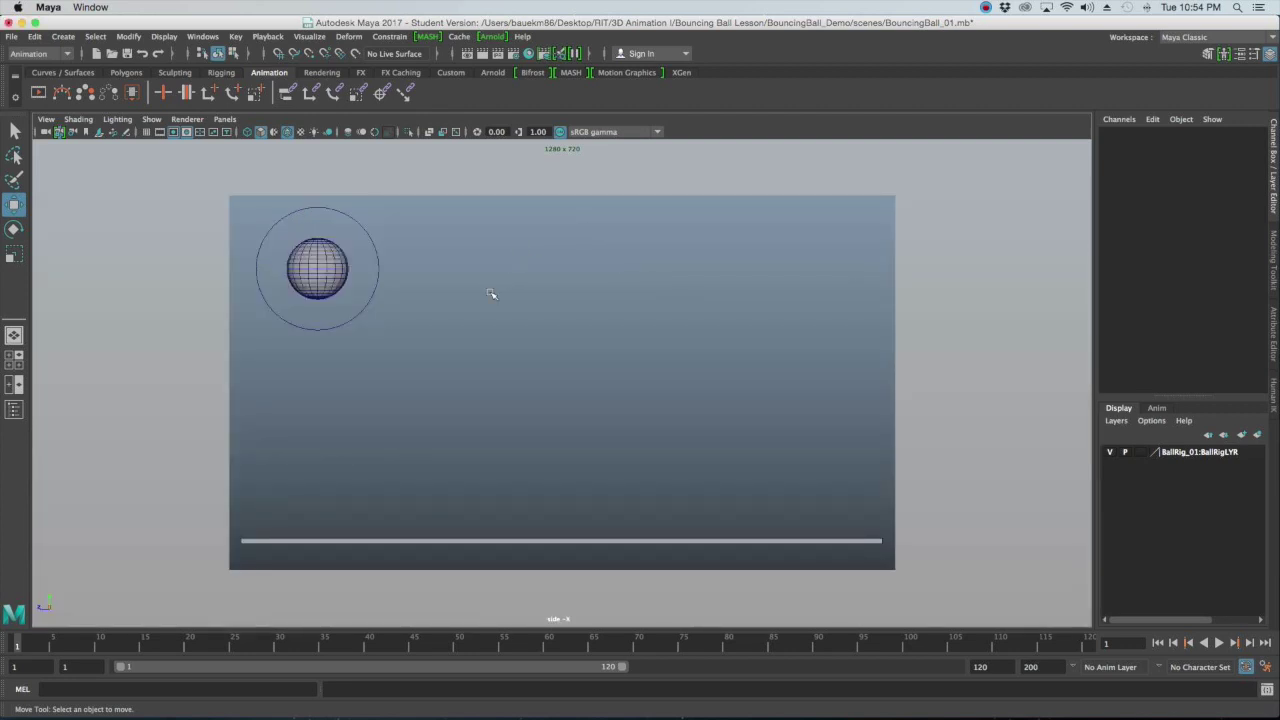
pyautogui.moveTo(345, 312); pyautogui.dragTo(376, 334)
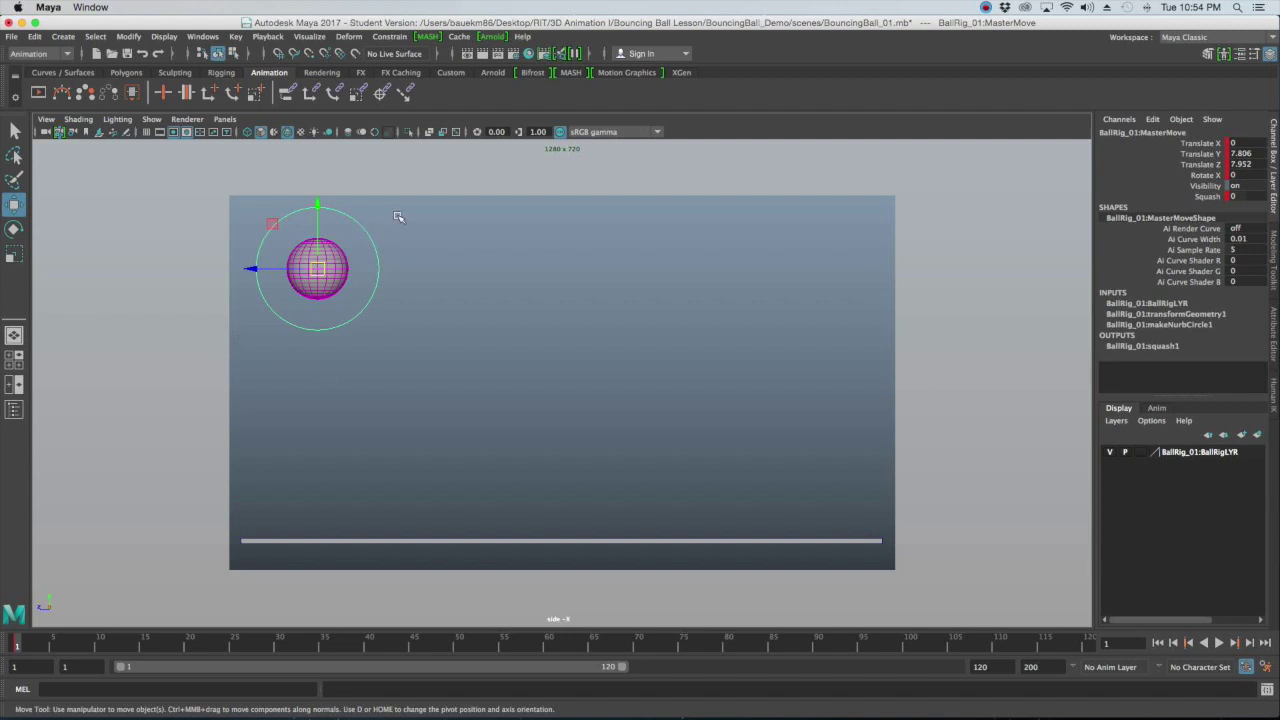
pyautogui.click(190, 645)
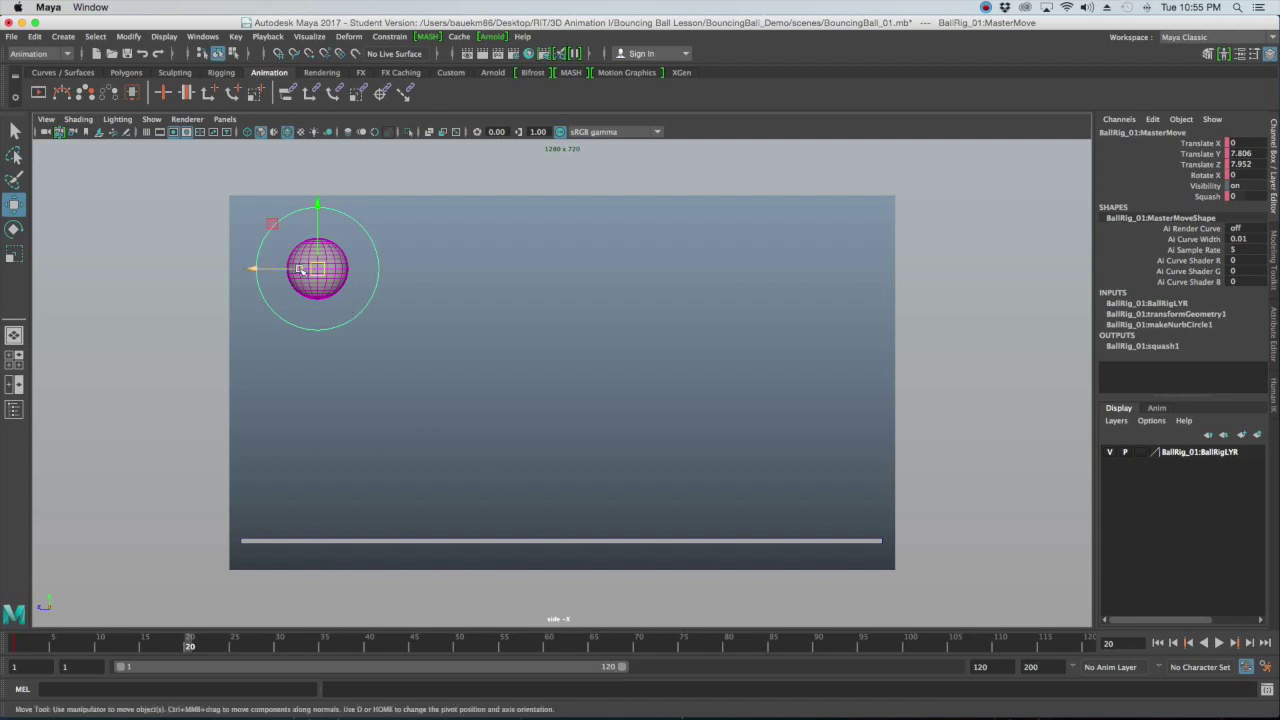
pyautogui.moveTo(319, 271); pyautogui.dragTo(396, 510)
pyautogui.press('s')
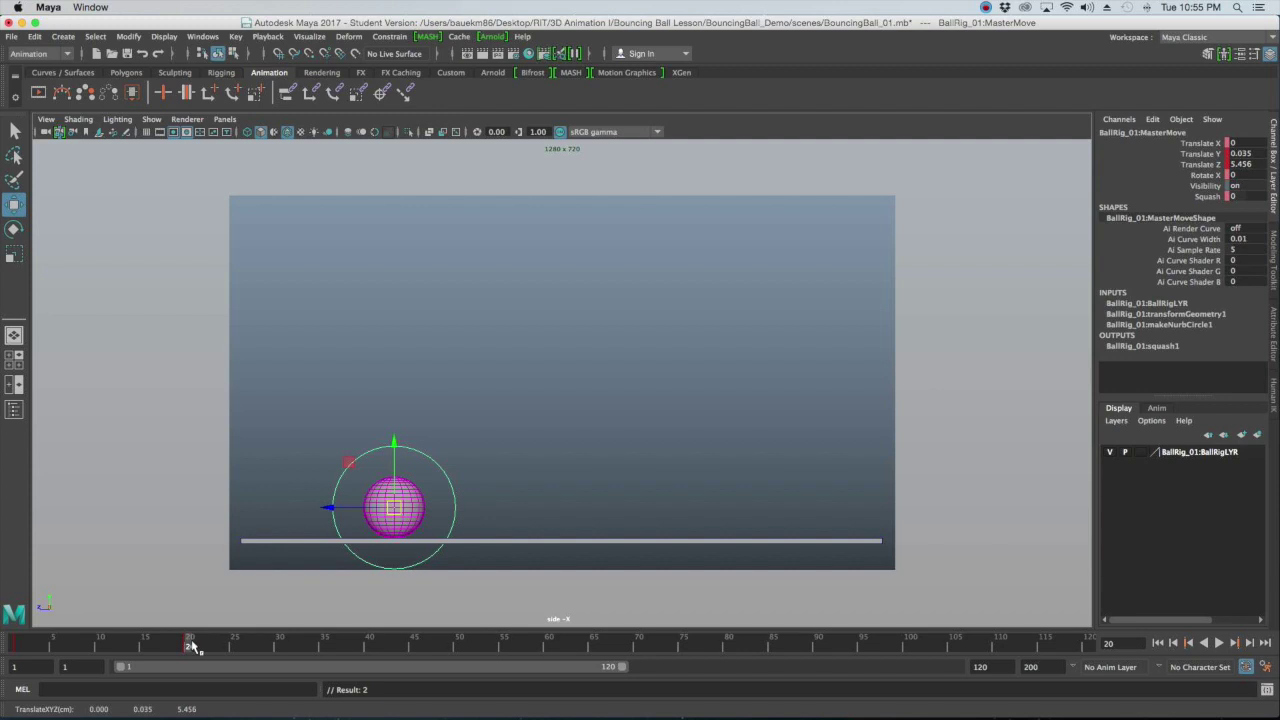
# Key the ball's first rebound peak at frame 33, about Y 4.12, Z 3.11, and its floor contact at frame 43, about Y 0.04, Z 1.90
pyautogui.click(306, 647)
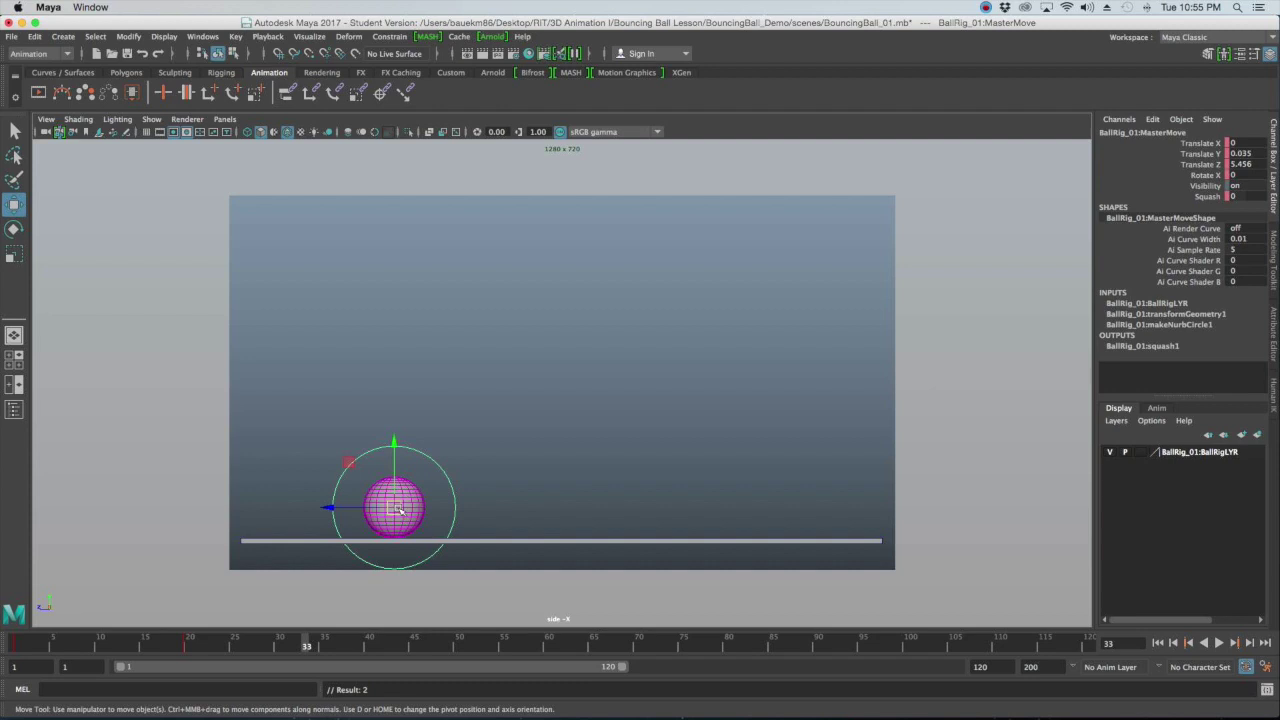
pyautogui.moveTo(396, 508); pyautogui.dragTo(470, 381)
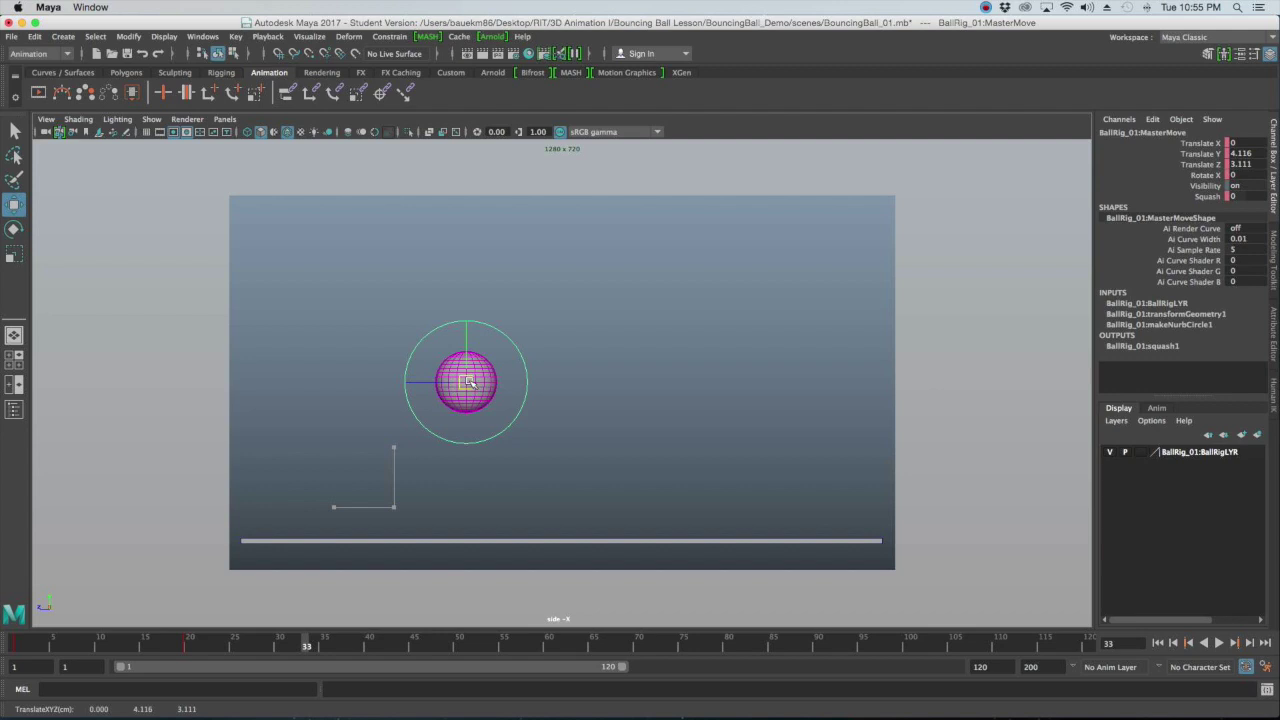
pyautogui.press('s')
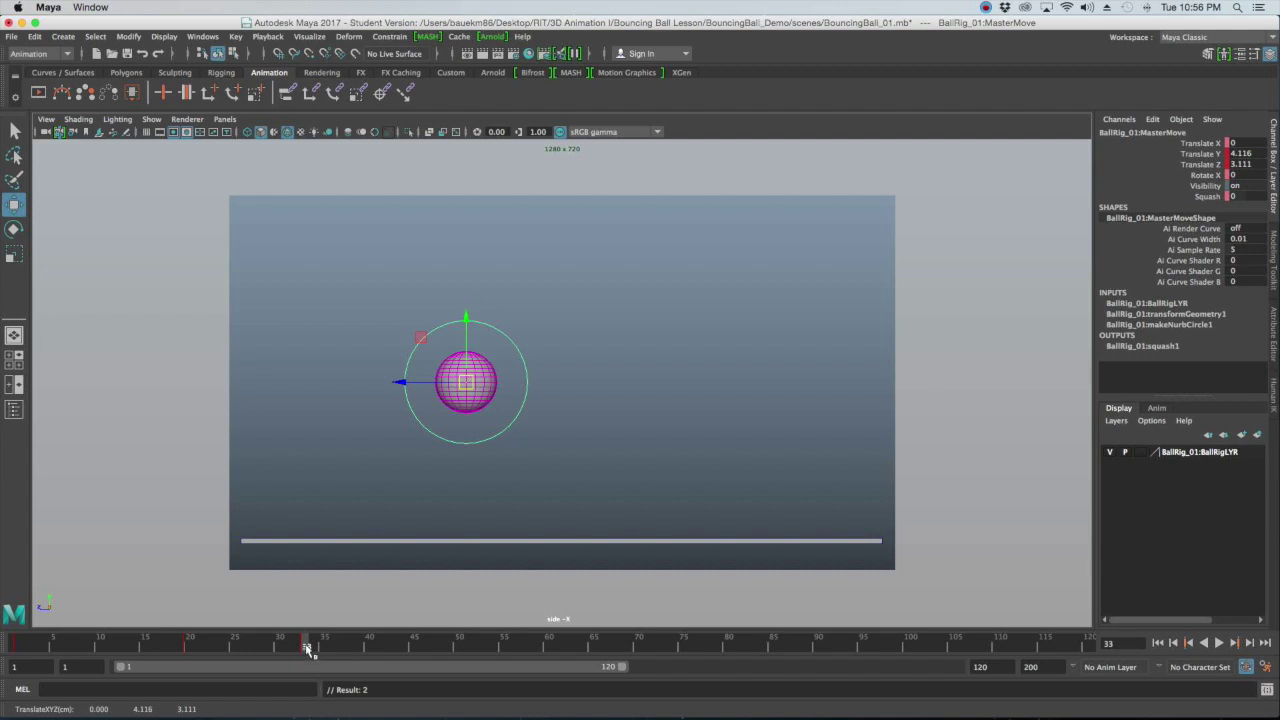
pyautogui.hotkey('alt', 'v')
pyautogui.click(392, 650)
pyautogui.moveTo(469, 385); pyautogui.dragTo(507, 510)
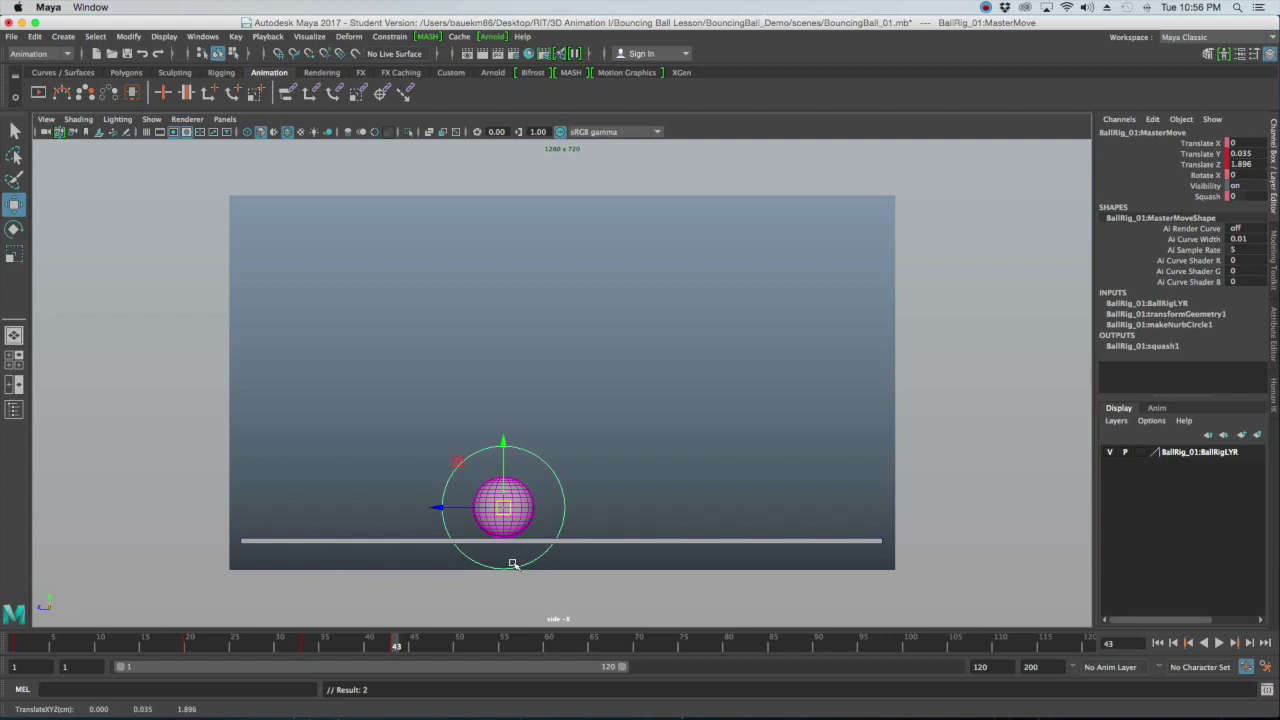
# Key the ball's second peak at frame 53, about Y 2.40, Z 0.51, and its floor contact at frame 63, about Y 0.01, Z -0.41
pyautogui.click(487, 648)
pyautogui.click(484, 648)
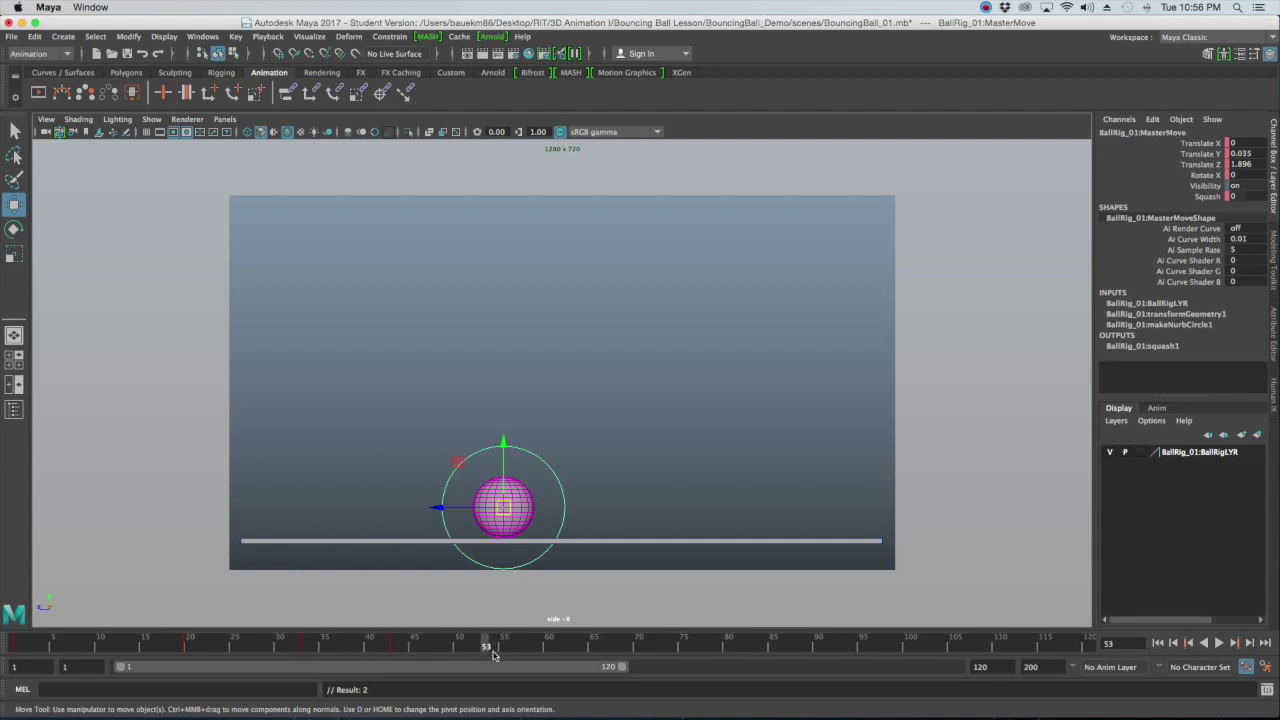
pyautogui.moveTo(507, 506); pyautogui.dragTo(549, 436)
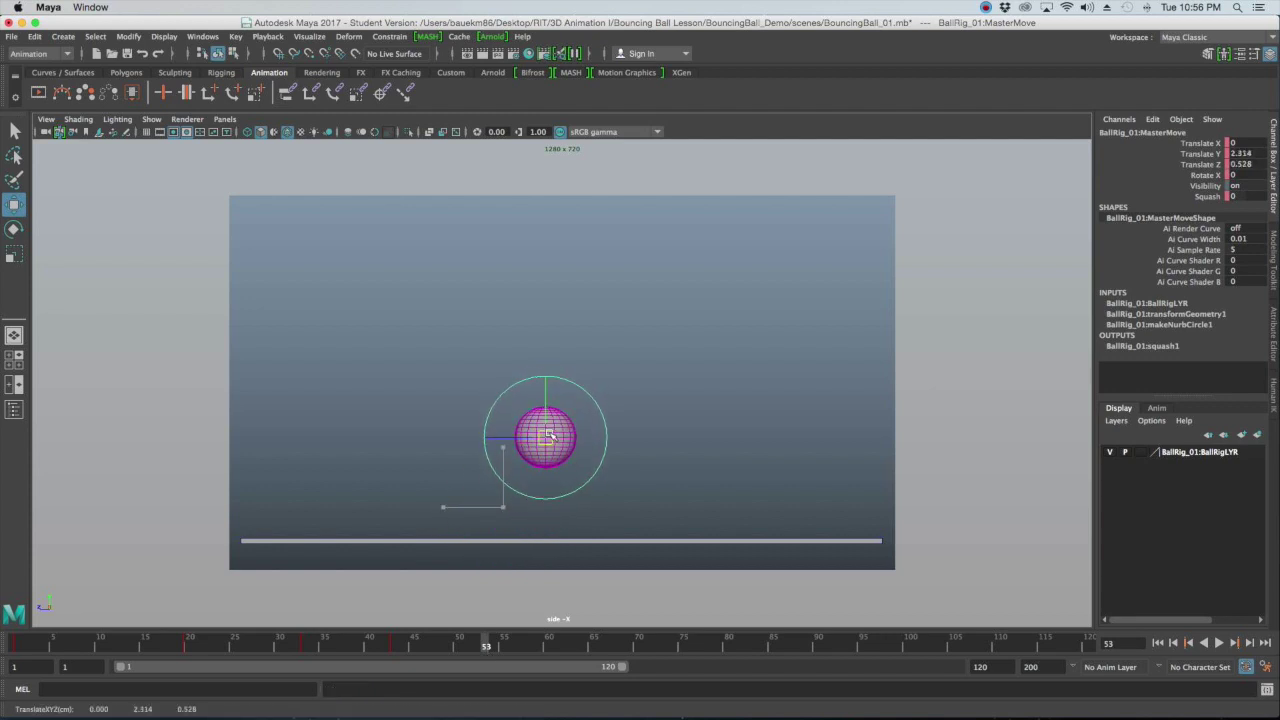
pyautogui.moveTo(549, 436); pyautogui.dragTo(548, 434)
pyautogui.press('s')
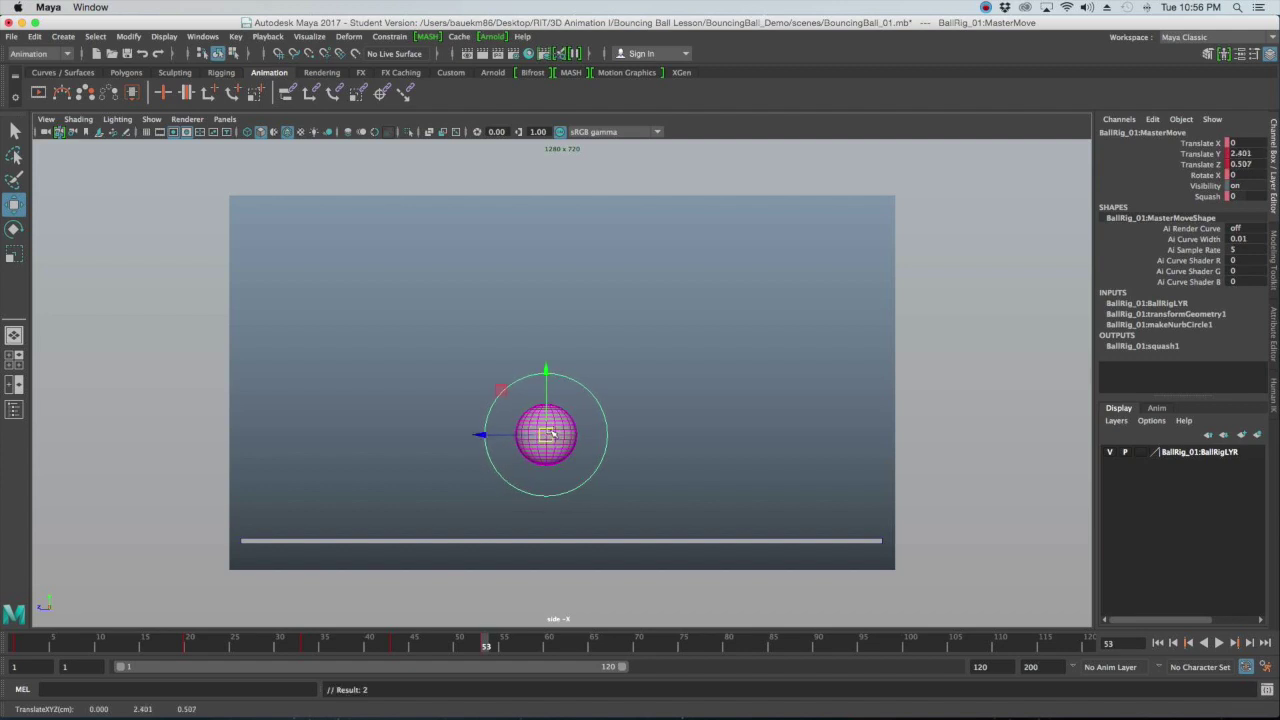
pyautogui.click(557, 645)
pyautogui.moveTo(557, 648); pyautogui.dragTo(575, 648)
pyautogui.moveTo(546, 435); pyautogui.dragTo(577, 509)
pyautogui.press('s')
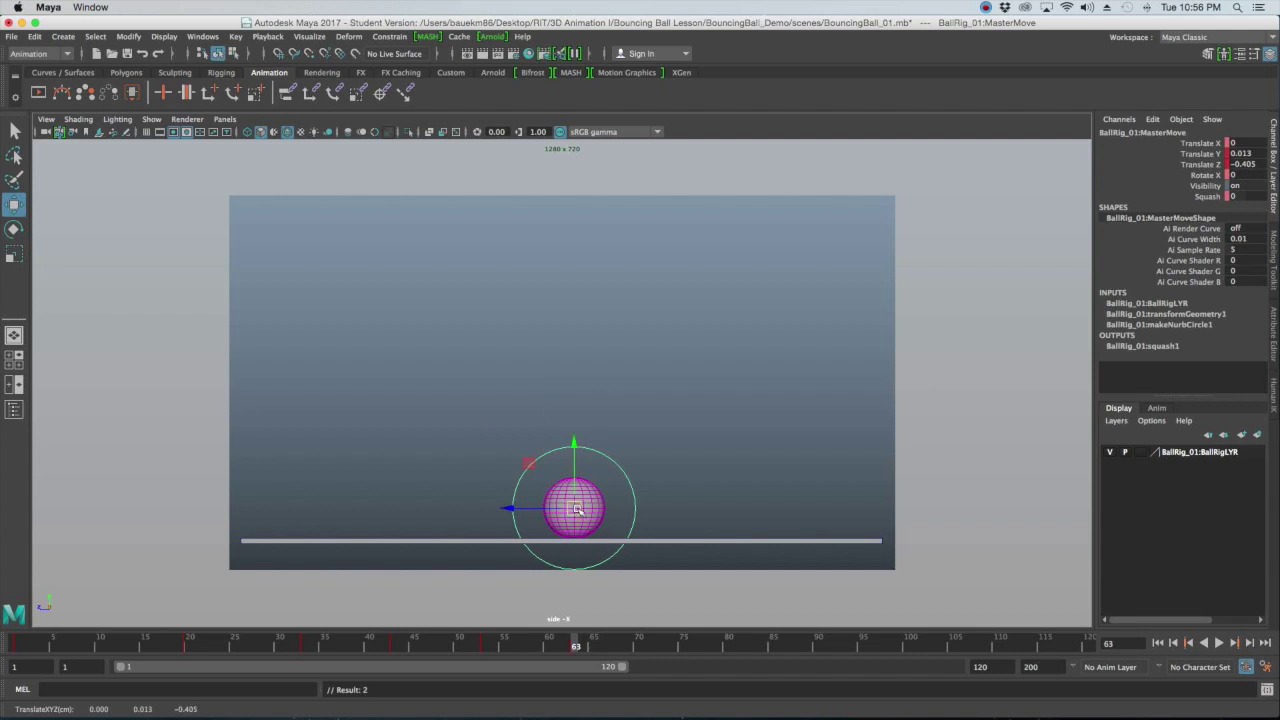
# Key the ball's third peak at frame 73, about Y 0.90, Z -1.60, and its floor contact at frame 81, about Y 0.04, Z -2.25
pyautogui.click(657, 648)
pyautogui.click(663, 649)
pyautogui.moveTo(582, 510); pyautogui.dragTo(618, 484)
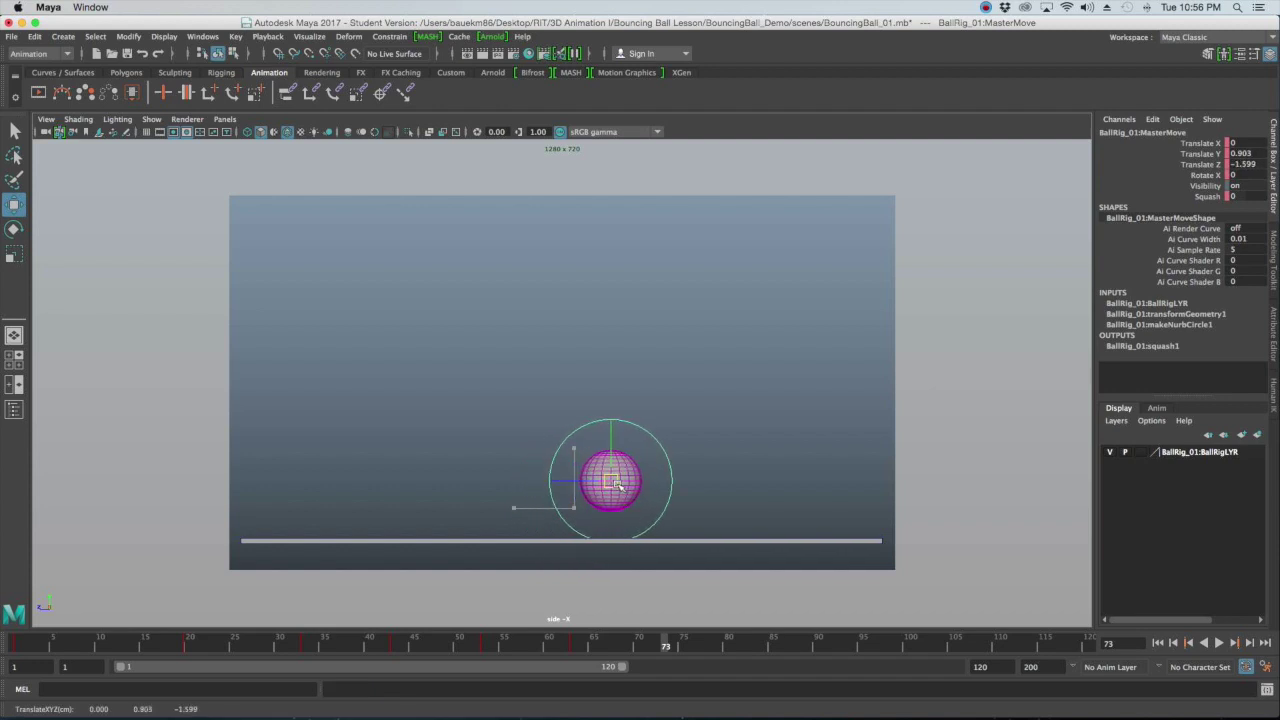
pyautogui.press('s')
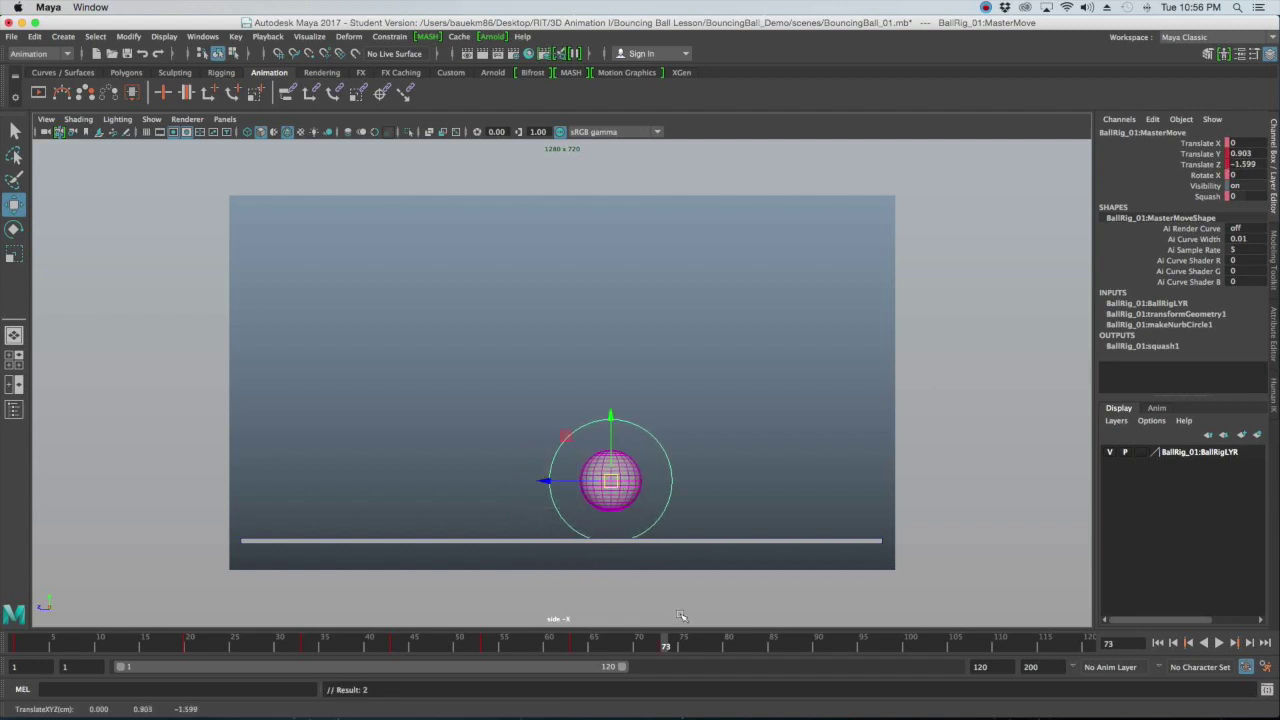
pyautogui.click(730, 647)
pyautogui.moveTo(730, 647)
pyautogui.mouseDown()
pyautogui.moveTo(738, 660)
pyautogui.moveTo(731, 651)
pyautogui.mouseUp()
pyautogui.moveTo(615, 483); pyautogui.dragTo(633, 509)
pyautogui.press('s')
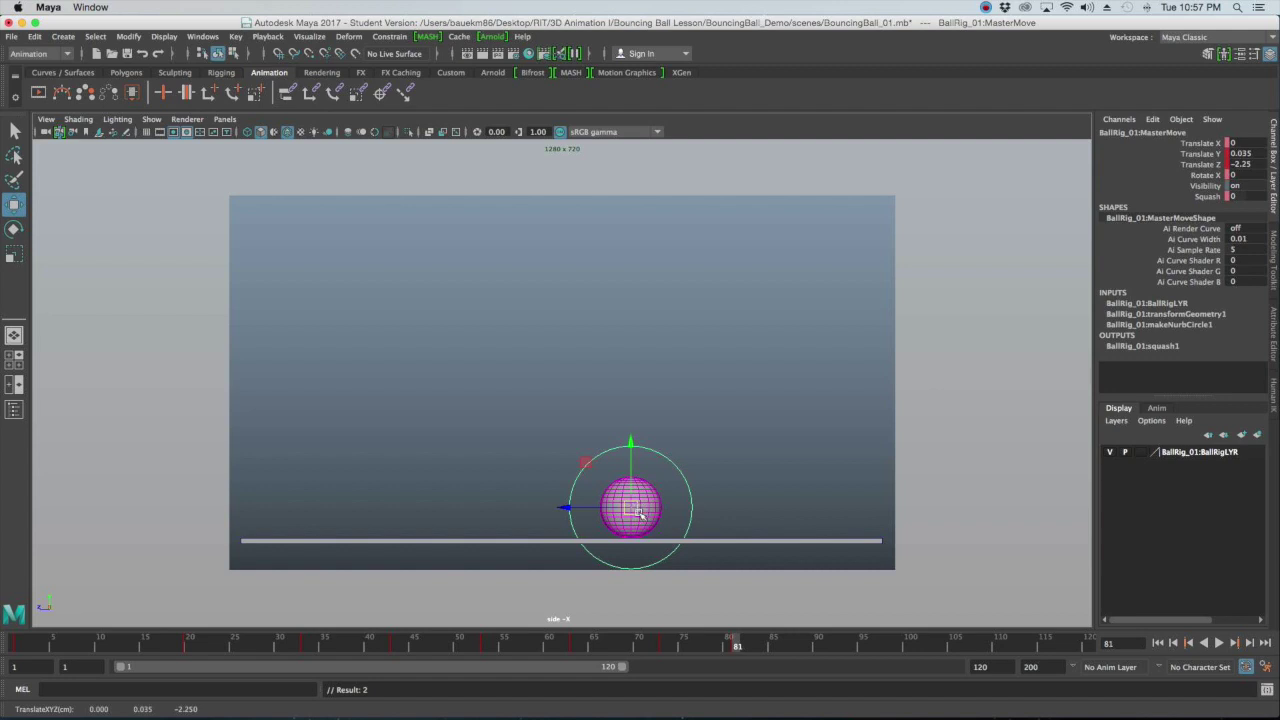
# Key the ball's fourth peak at frame 87, about Y 0.34, Z -3.16, and its floor contact at frame 92, about Y 0.04, Z -3.81
pyautogui.moveTo(803, 651); pyautogui.dragTo(792, 650)
pyautogui.moveTo(630, 508); pyautogui.dragTo(670, 506)
pyautogui.press('s')
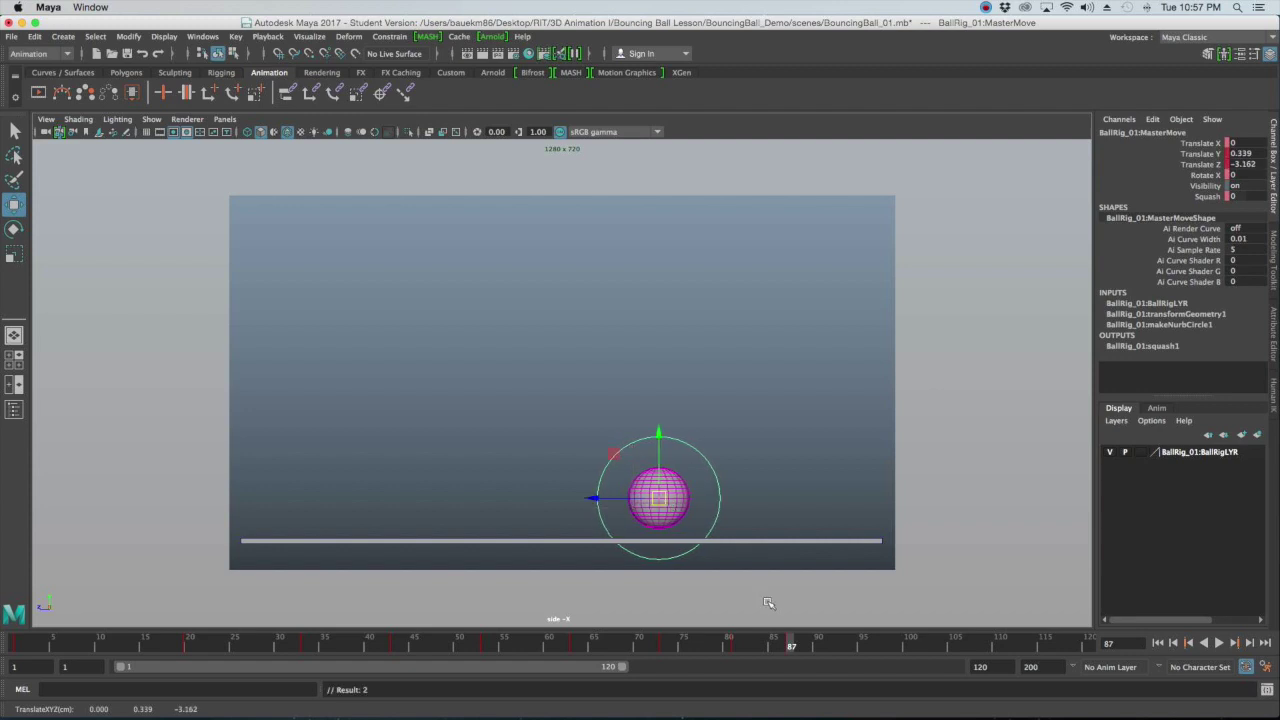
pyautogui.click(830, 646)
pyautogui.moveTo(830, 646); pyautogui.dragTo(836, 646)
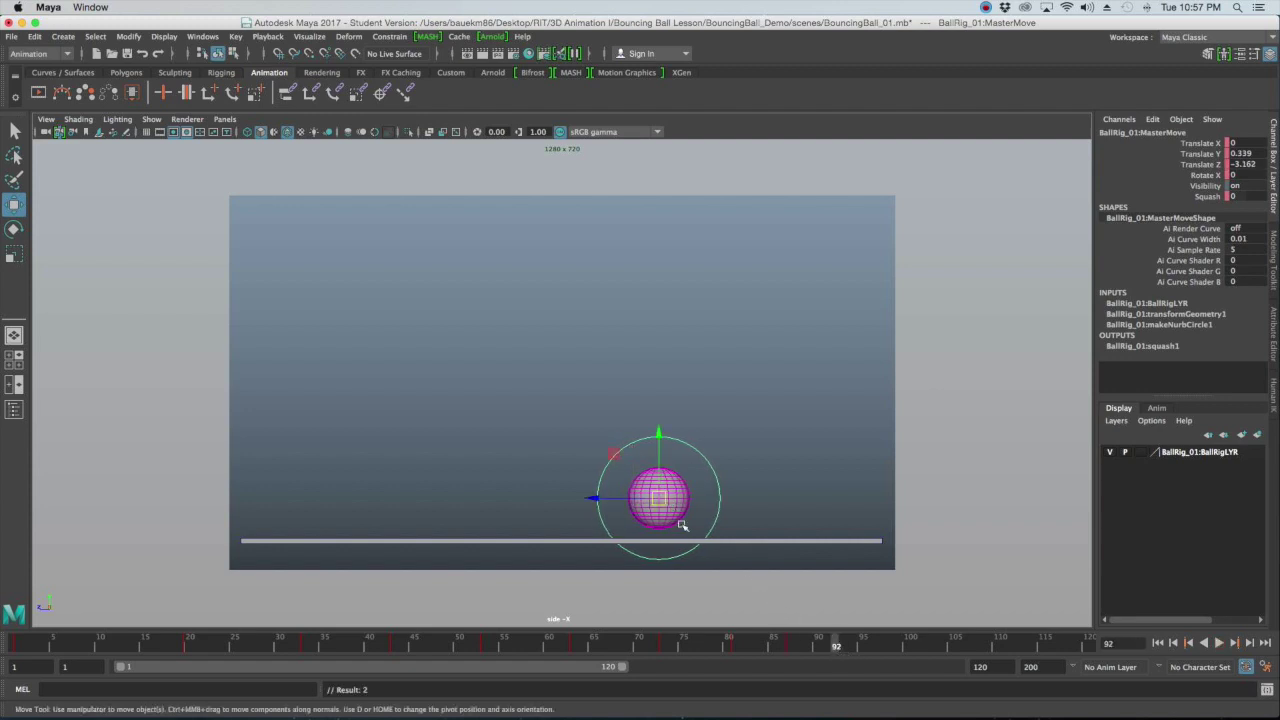
pyautogui.moveTo(660, 502); pyautogui.dragTo(682, 511)
pyautogui.press('s')
# Key the ball's last small peak at frame 97, about Y 0.14, Z -4.55, and its floor contact at frame 102, about Y 0.04, Z -5.18
pyautogui.click(889, 650)
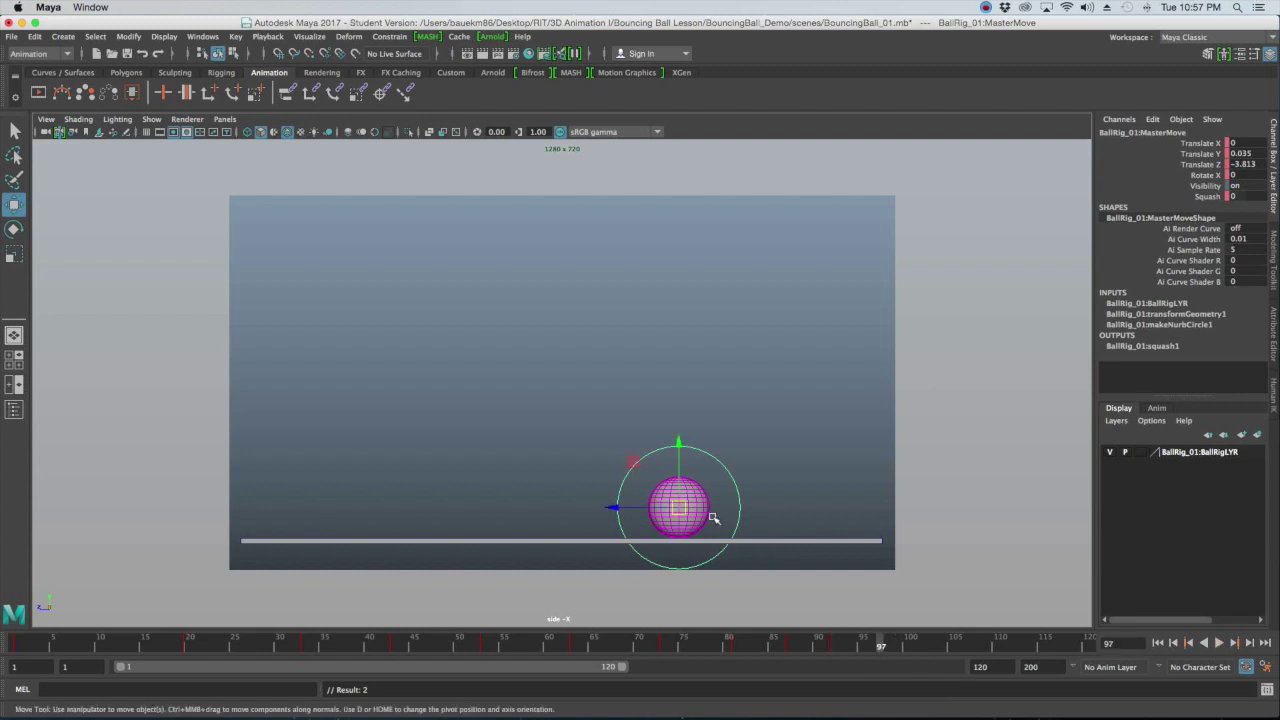
pyautogui.moveTo(688, 508); pyautogui.dragTo(711, 507)
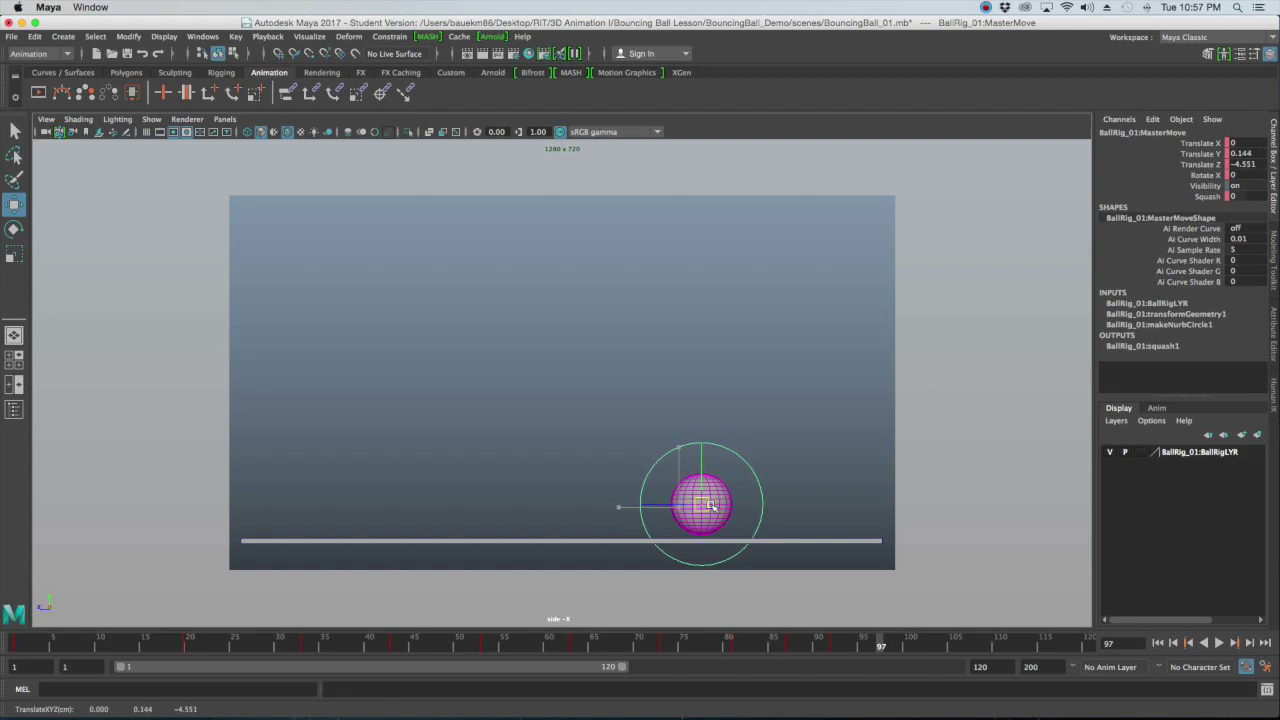
pyautogui.moveTo(711, 507); pyautogui.dragTo(711, 507)
pyautogui.press('s')
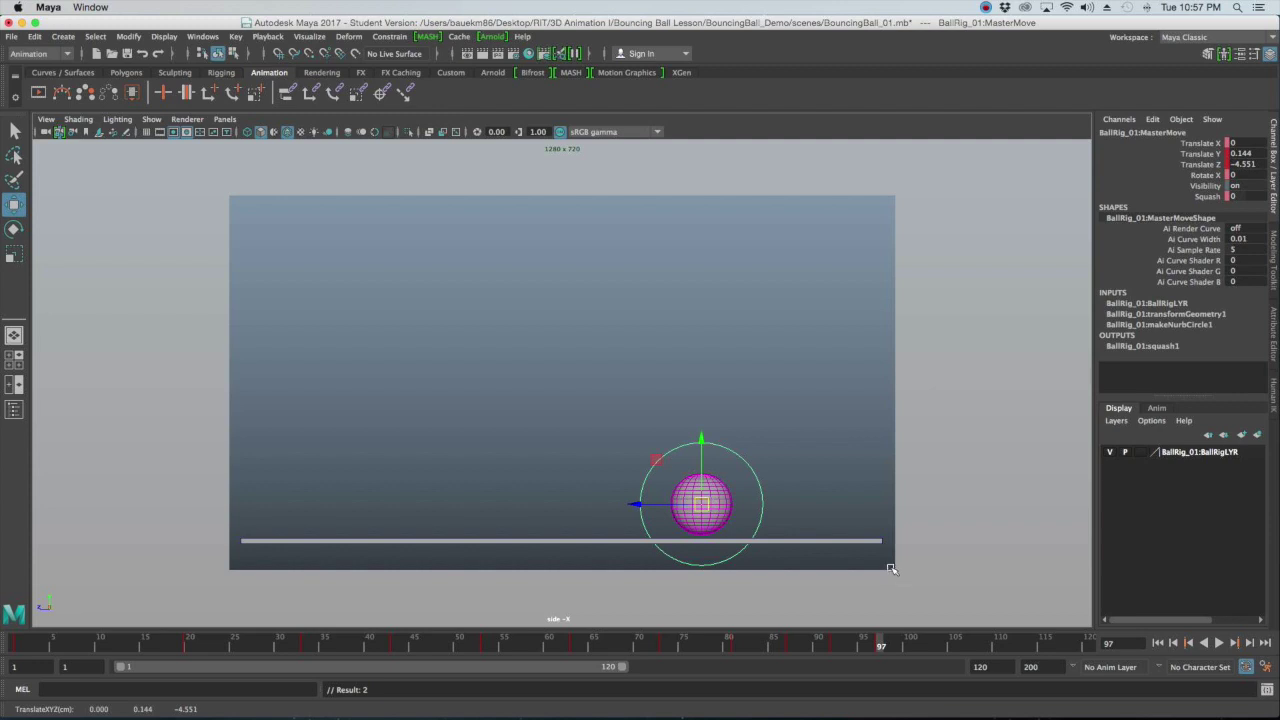
pyautogui.click(928, 646)
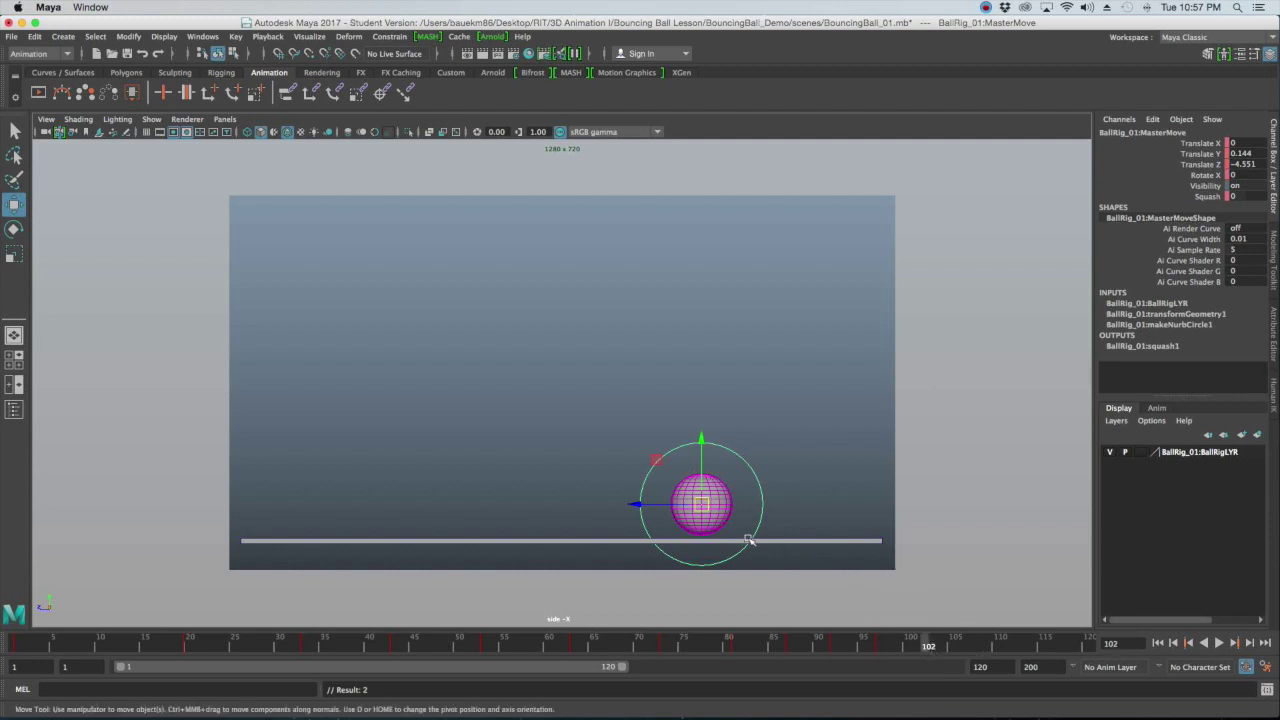
pyautogui.moveTo(706, 507); pyautogui.dragTo(727, 511)
pyautogui.press('s')
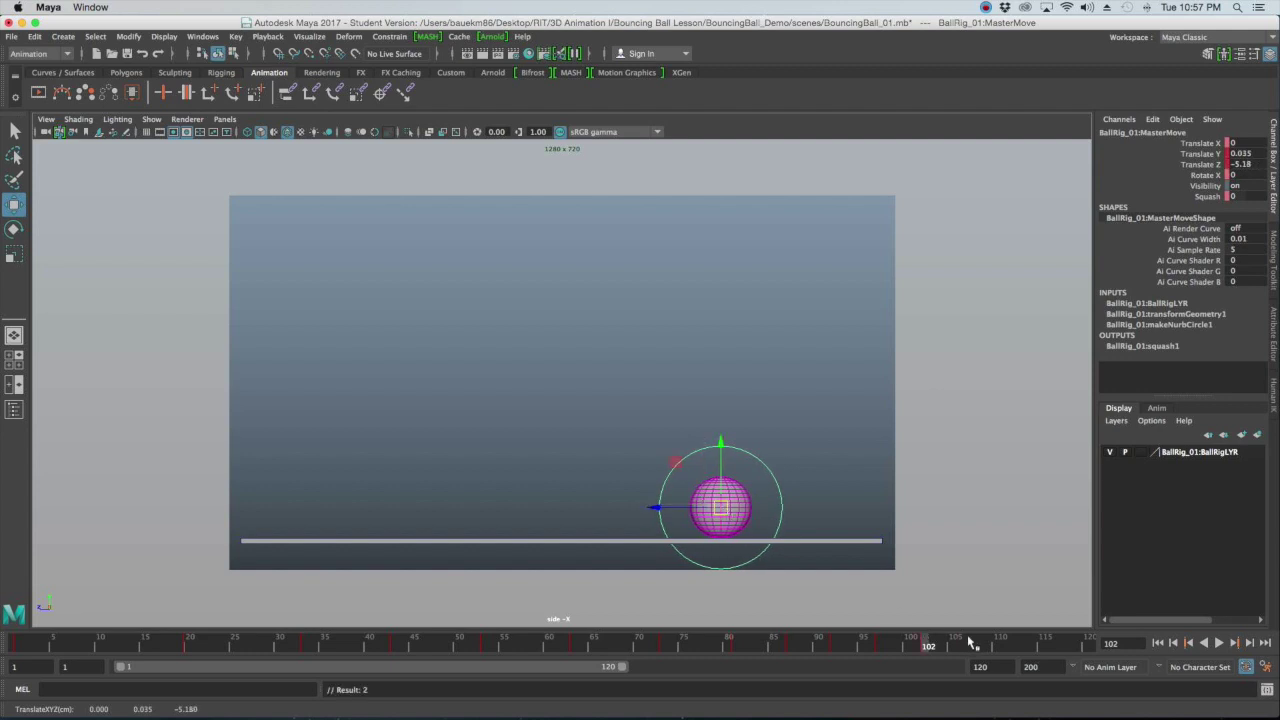
# Key the ball's final position along the floor at frame 116, about Z -8.22
pyautogui.click(1054, 646)
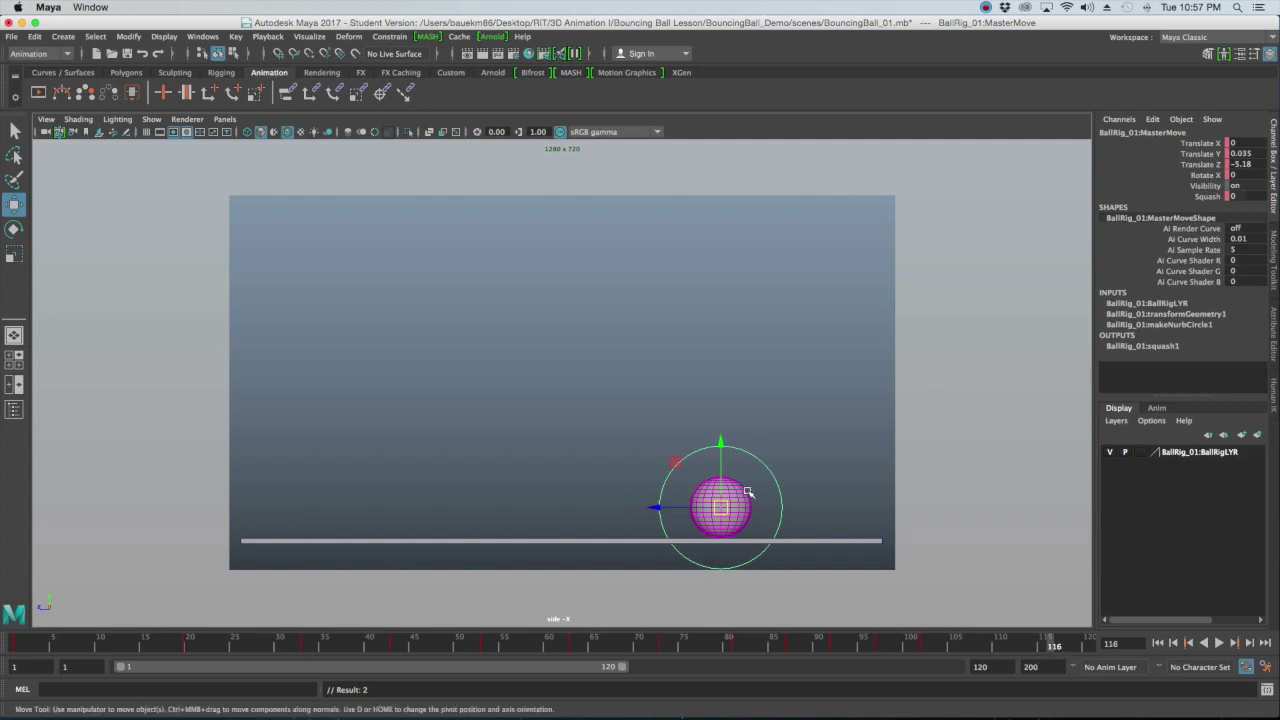
pyautogui.moveTo(659, 507); pyautogui.dragTo(749, 510)
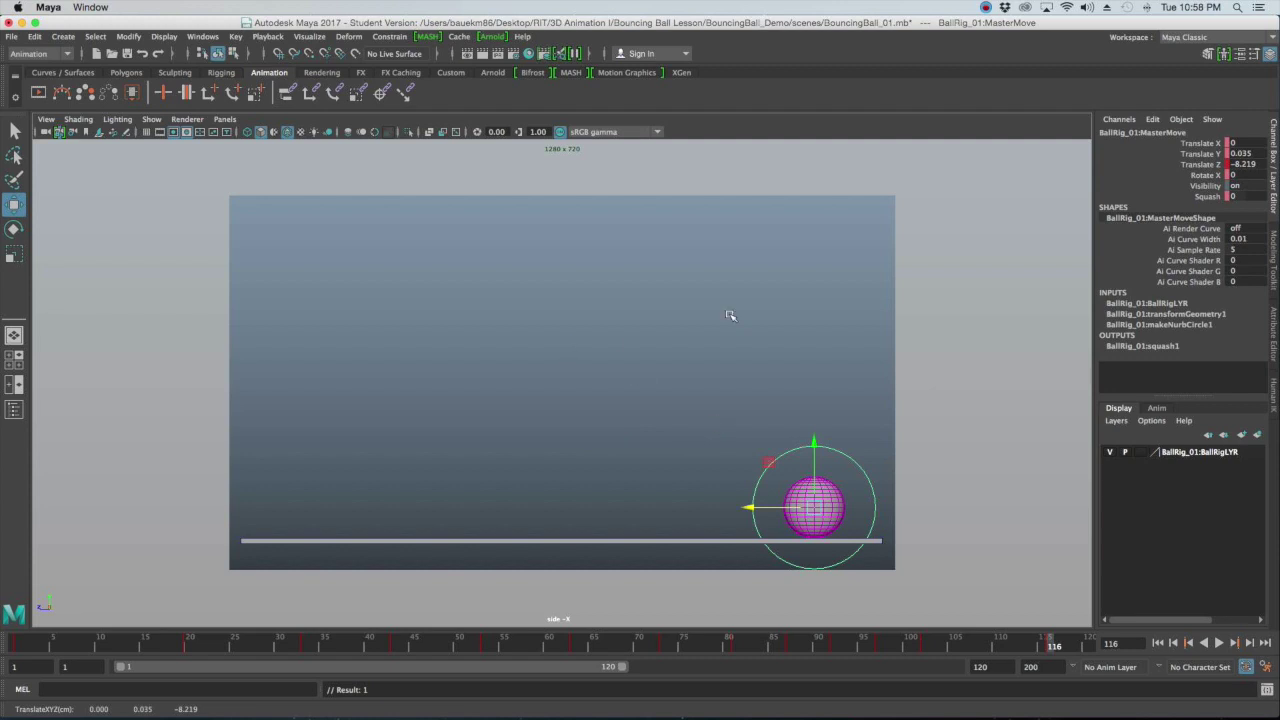
# Review the ball's stepped curves in the Graph Editor, play the animation in the side view, and return to frame 1
pyautogui.press('space')
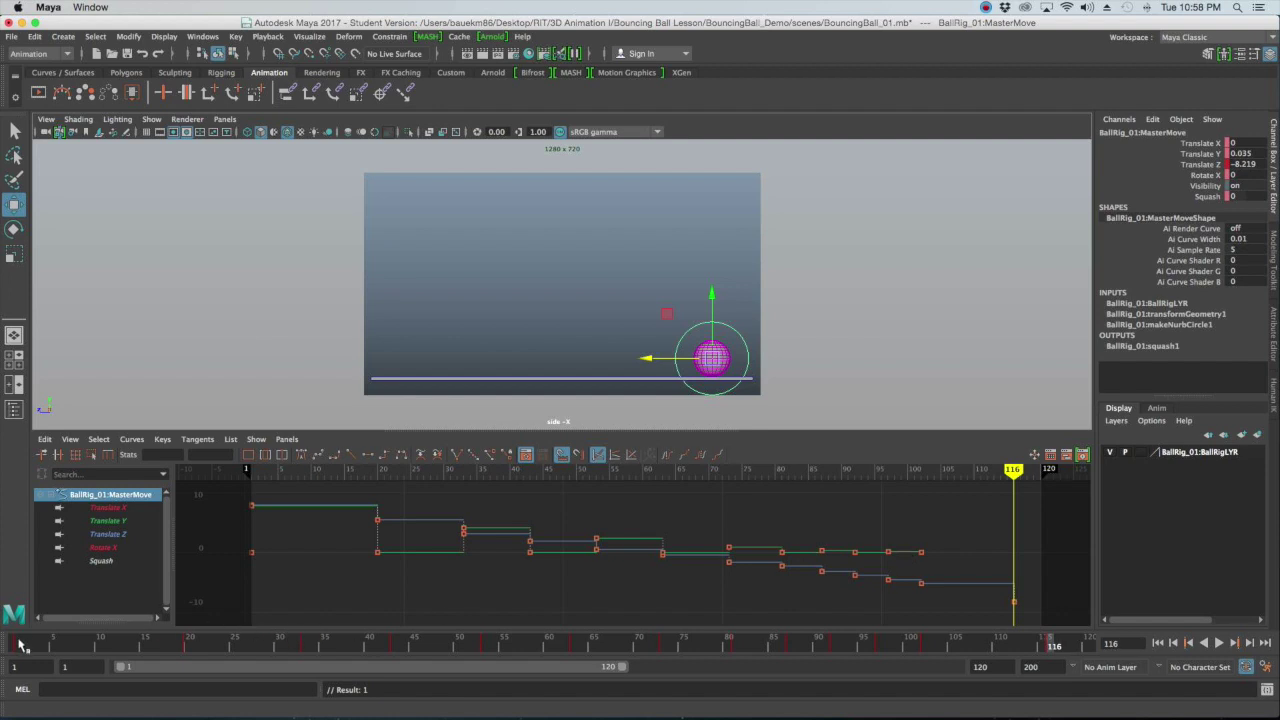
pyautogui.click(20, 644)
pyautogui.moveTo(20, 644)
pyautogui.mouseDown()
pyautogui.moveTo(658, 662)
pyautogui.moveTo(5, 641)
pyautogui.mouseUp()
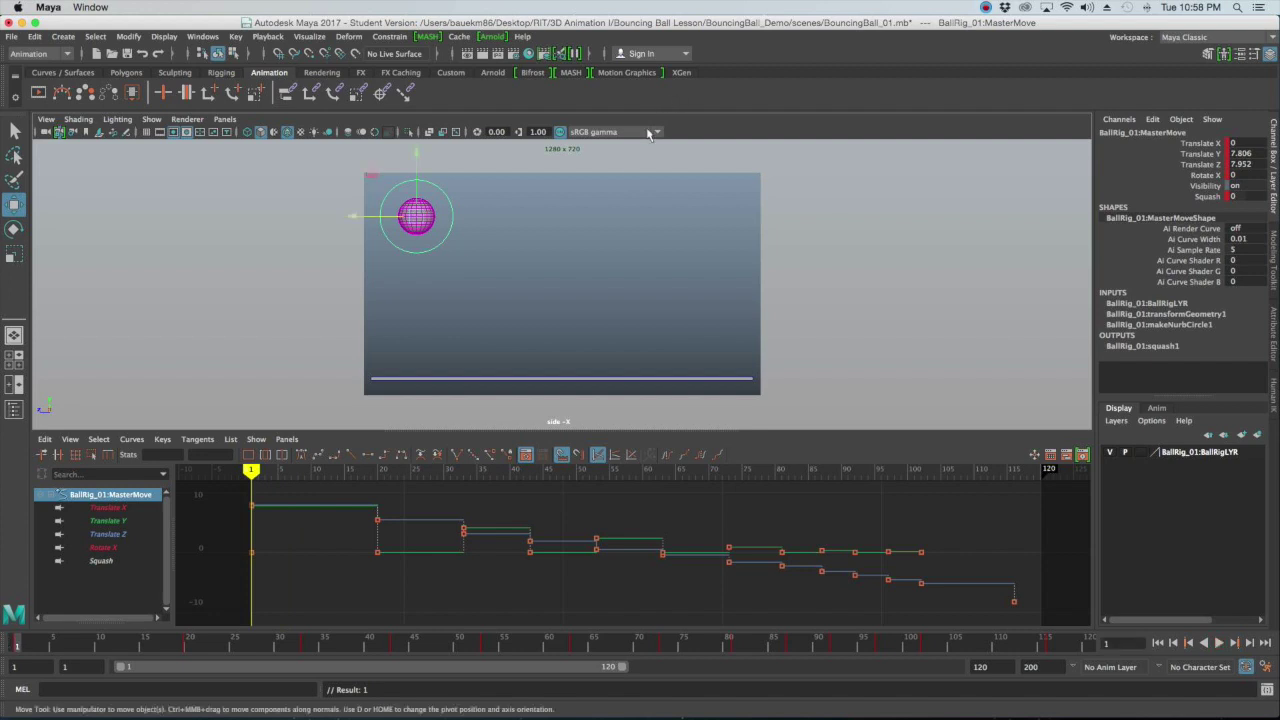
pyautogui.press('space')
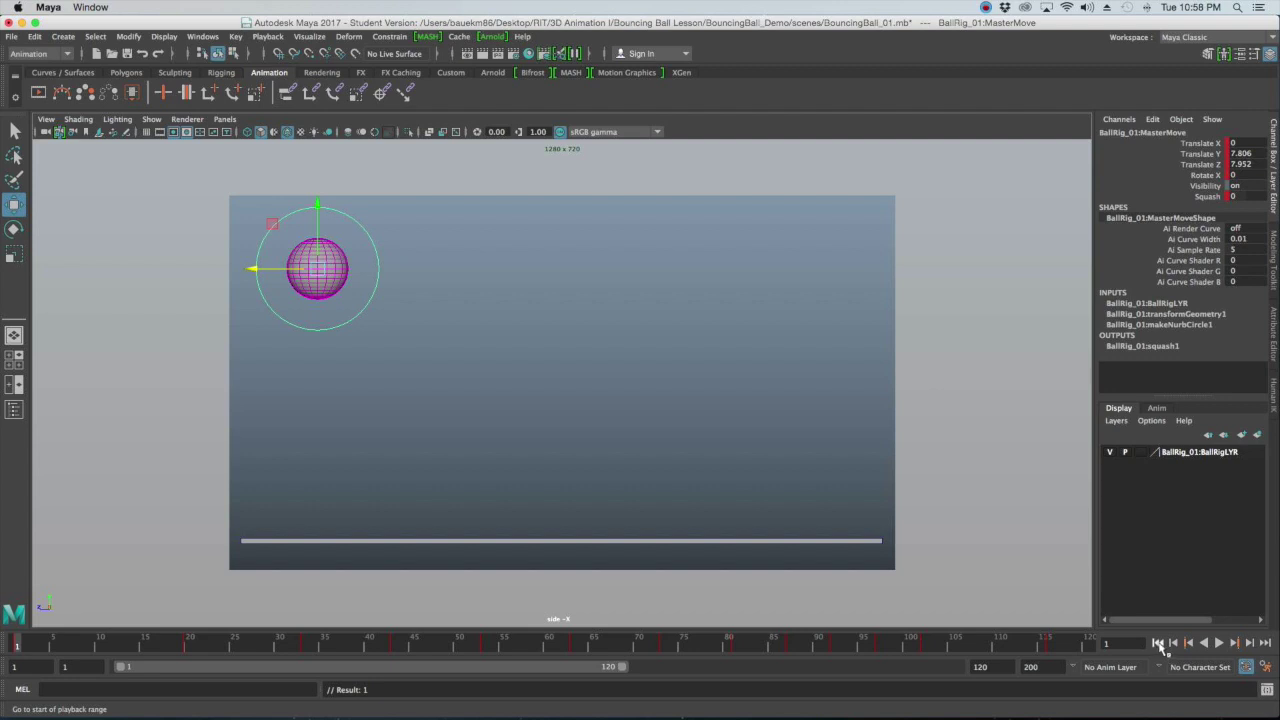
pyautogui.click(1219, 643)
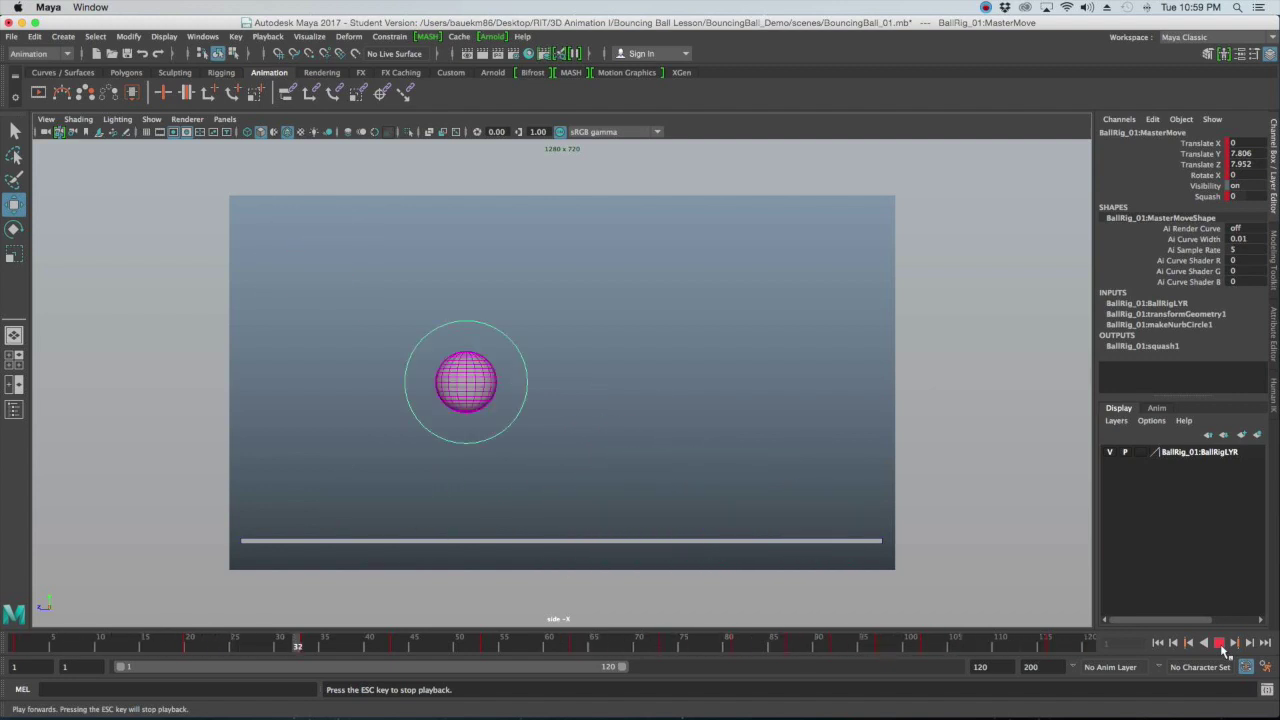
pyautogui.click(1220, 644)
pyautogui.click(1158, 643)
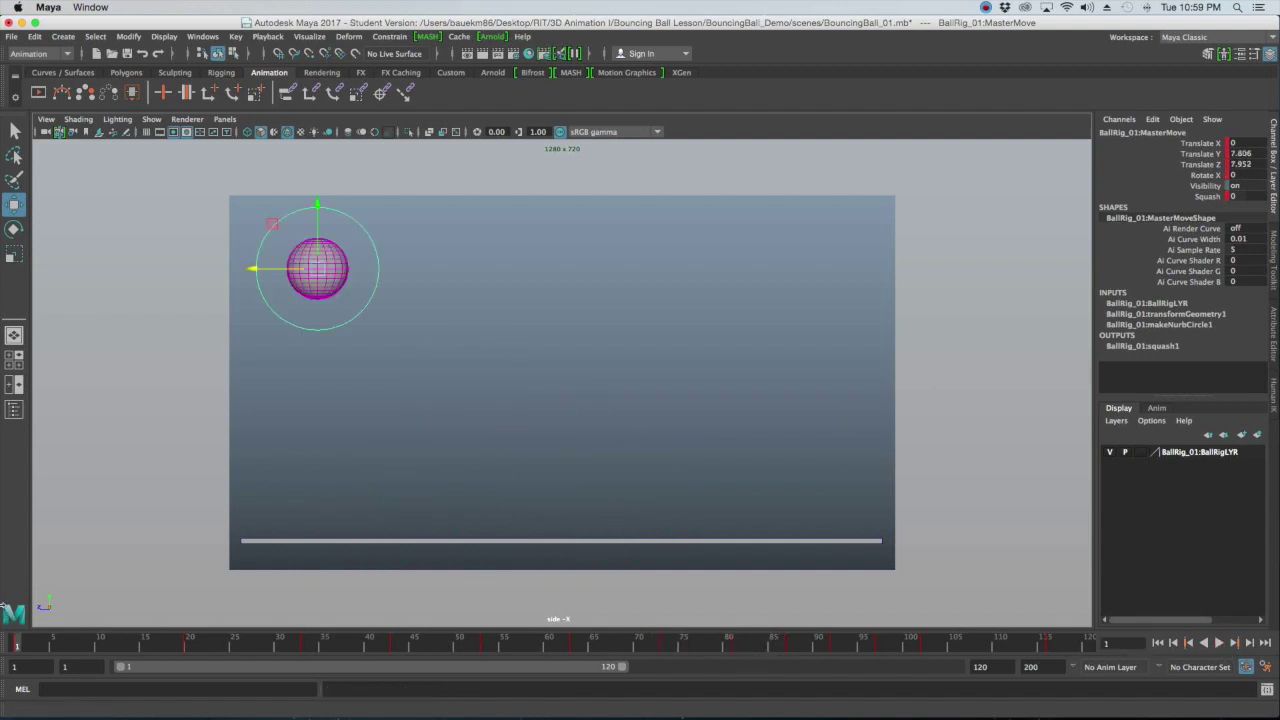
# Save the scene, accepting the Student Version notice, and reactivate the Move tool
pyautogui.press('super+s')
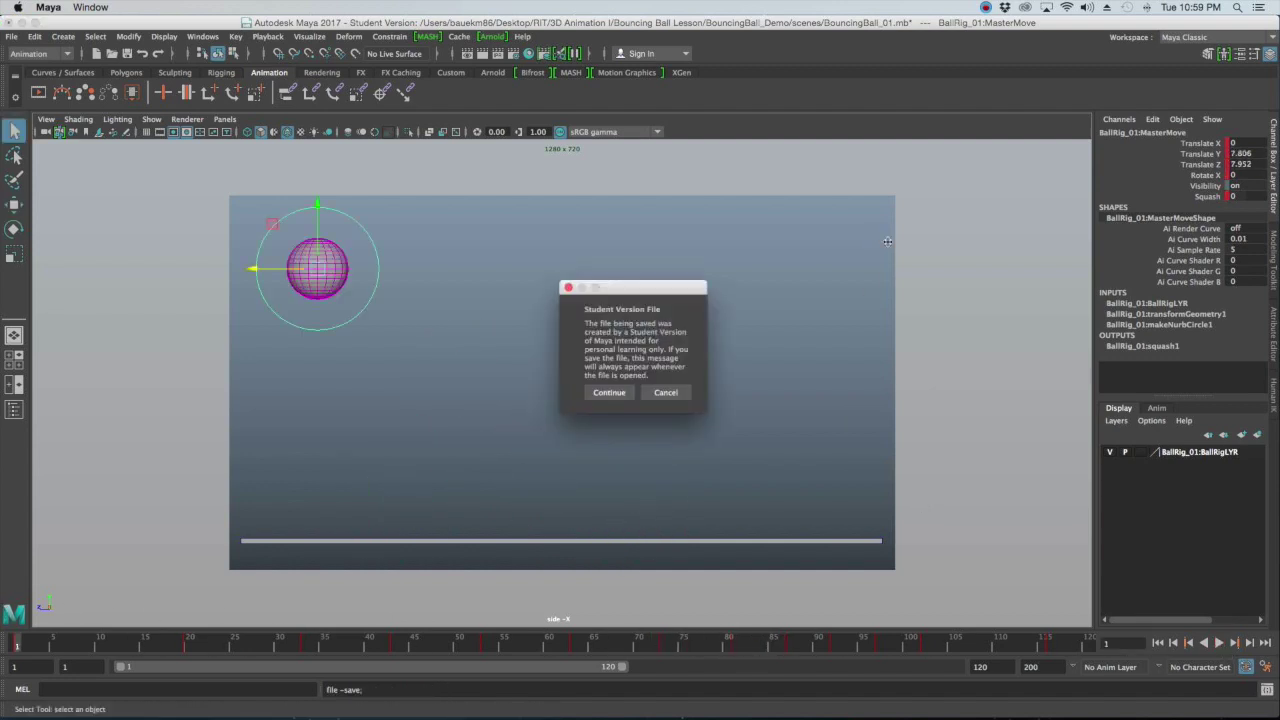
pyautogui.click(620, 396)
pyautogui.press('super+s')
pyautogui.click(609, 394)
pyautogui.press('w')
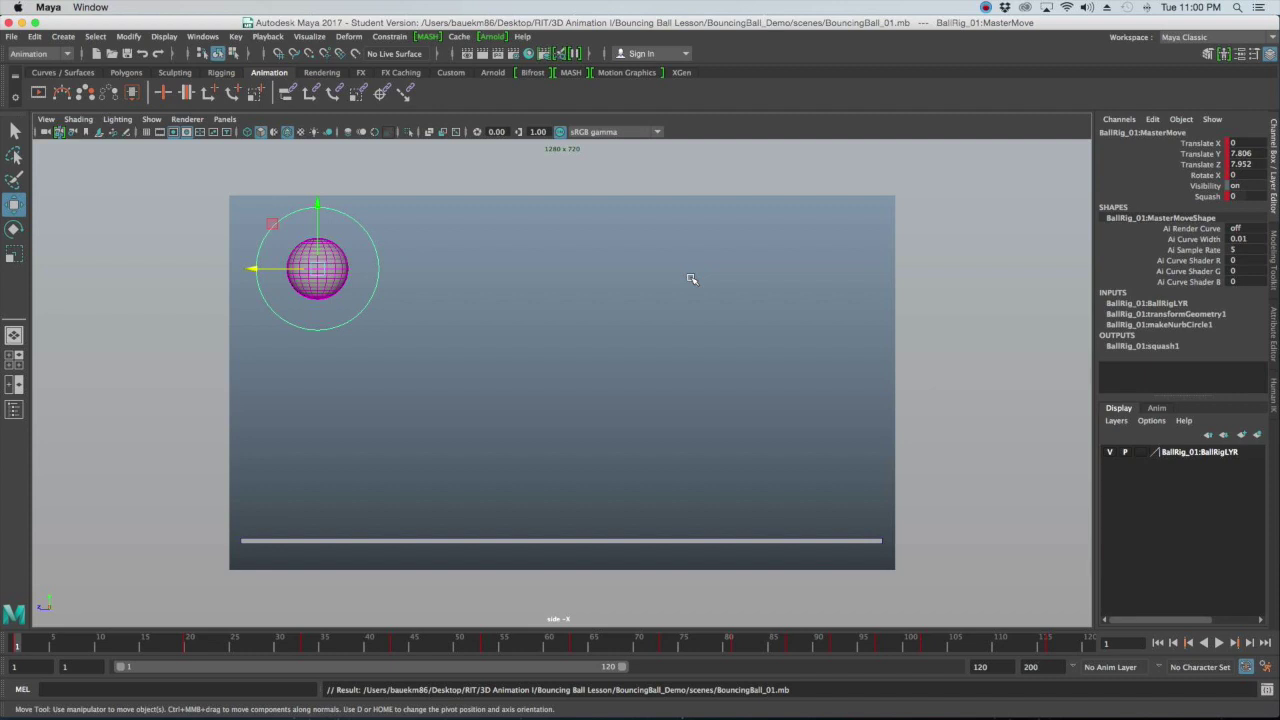
# Step through the ball's first key poses from frame 1 and play back the blocked bounces
pyautogui.moveTo(42, 643)
pyautogui.mouseDown()
pyautogui.moveTo(198, 648)
pyautogui.moveTo(17, 648)
pyautogui.mouseUp()
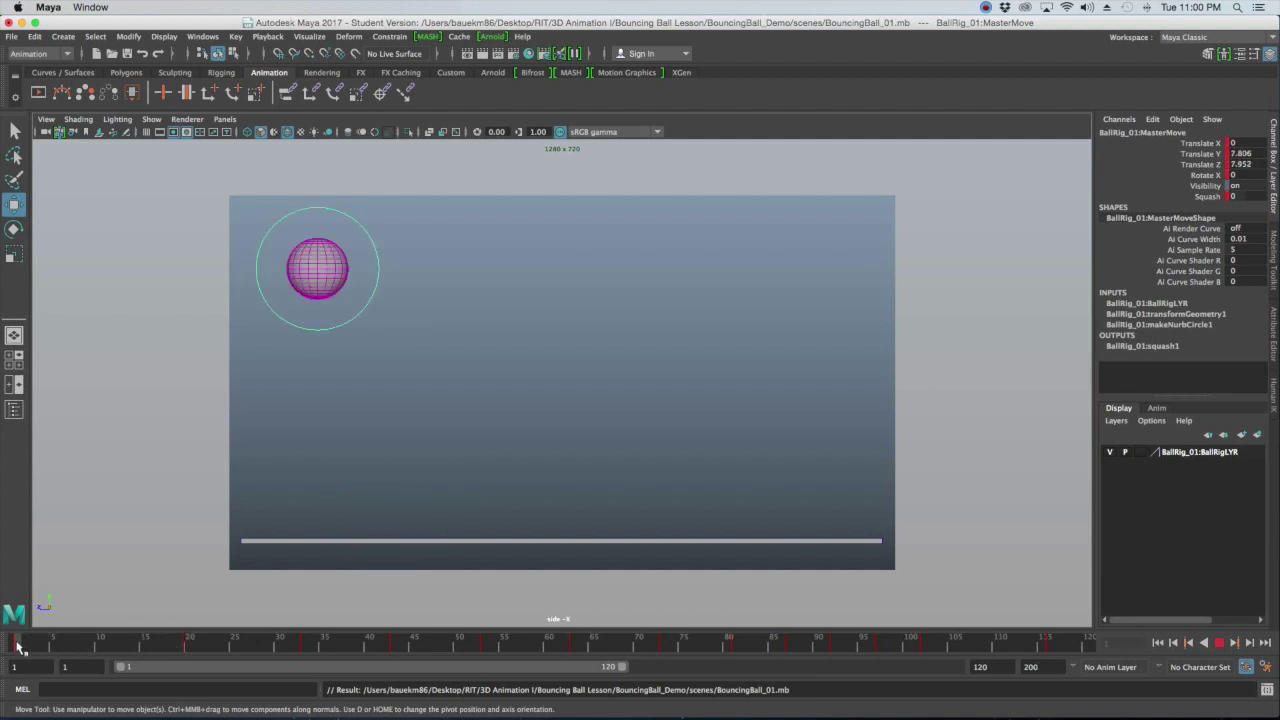
pyautogui.moveTo(17, 648); pyautogui.dragTo(17, 648)
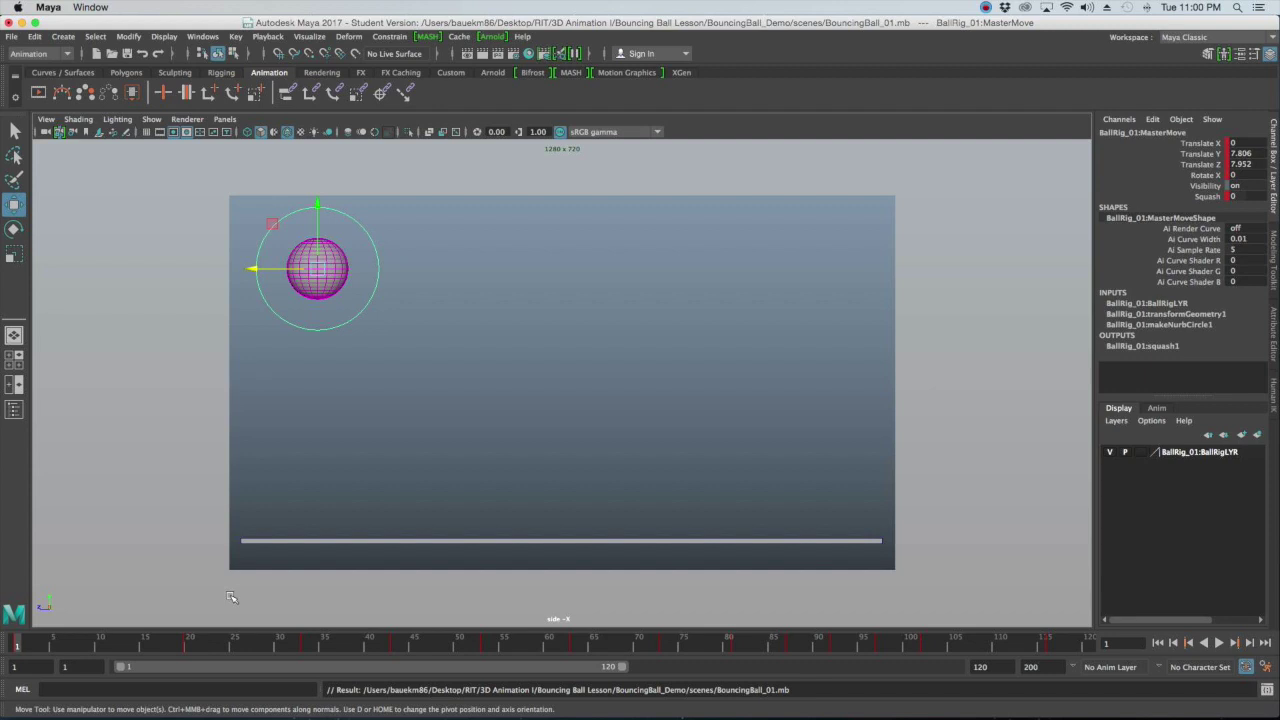
pyautogui.press('.')
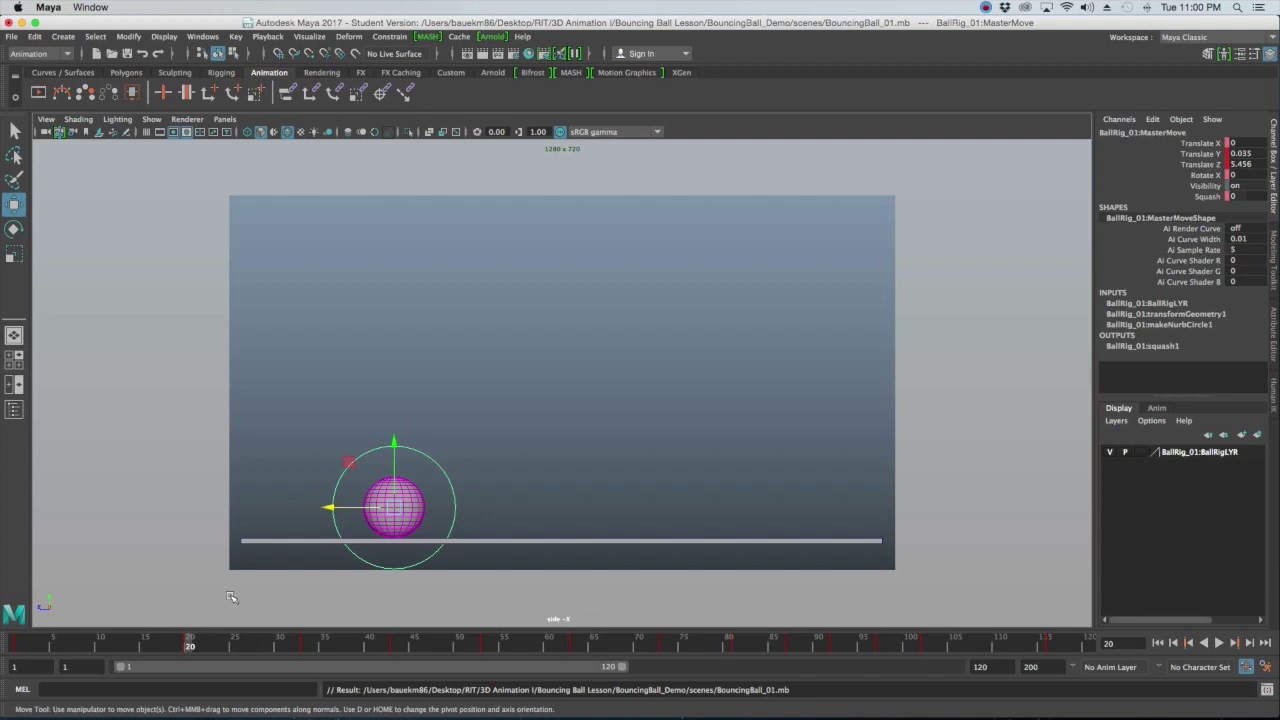
pyautogui.press(',')
pyautogui.press('.')
pyautogui.hotkey('alt', 'v')
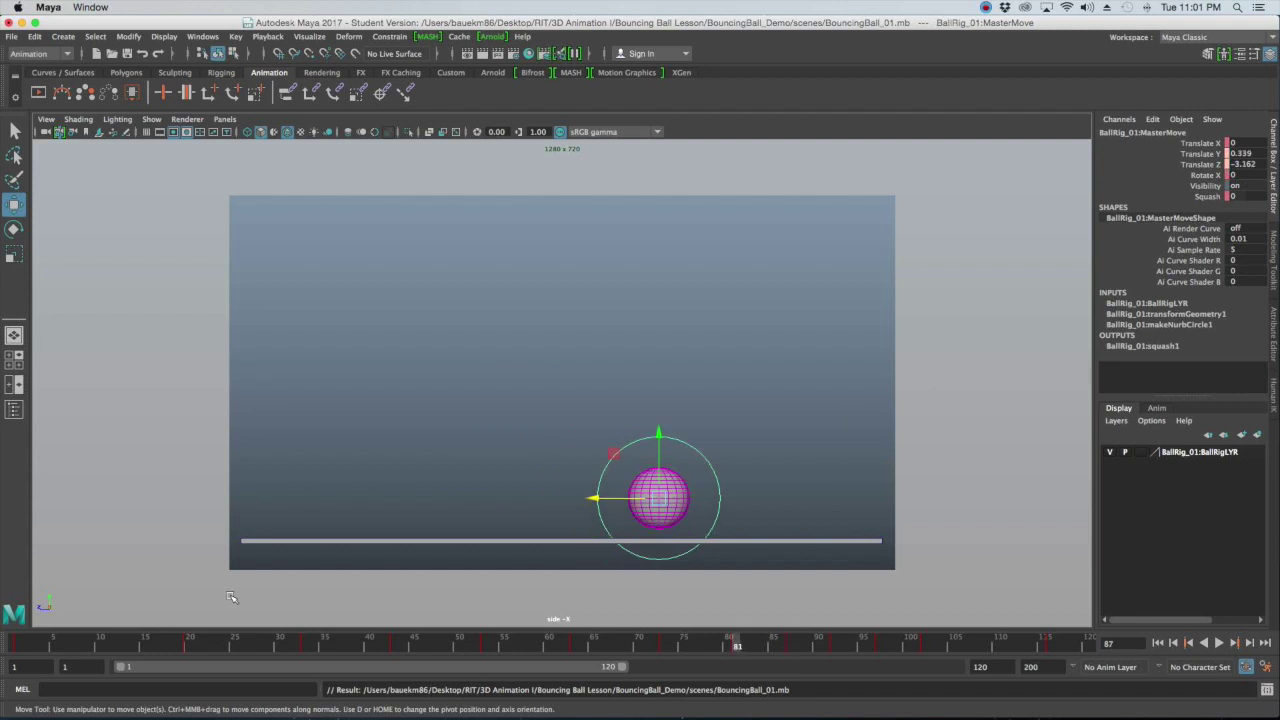
pyautogui.press('Escape')
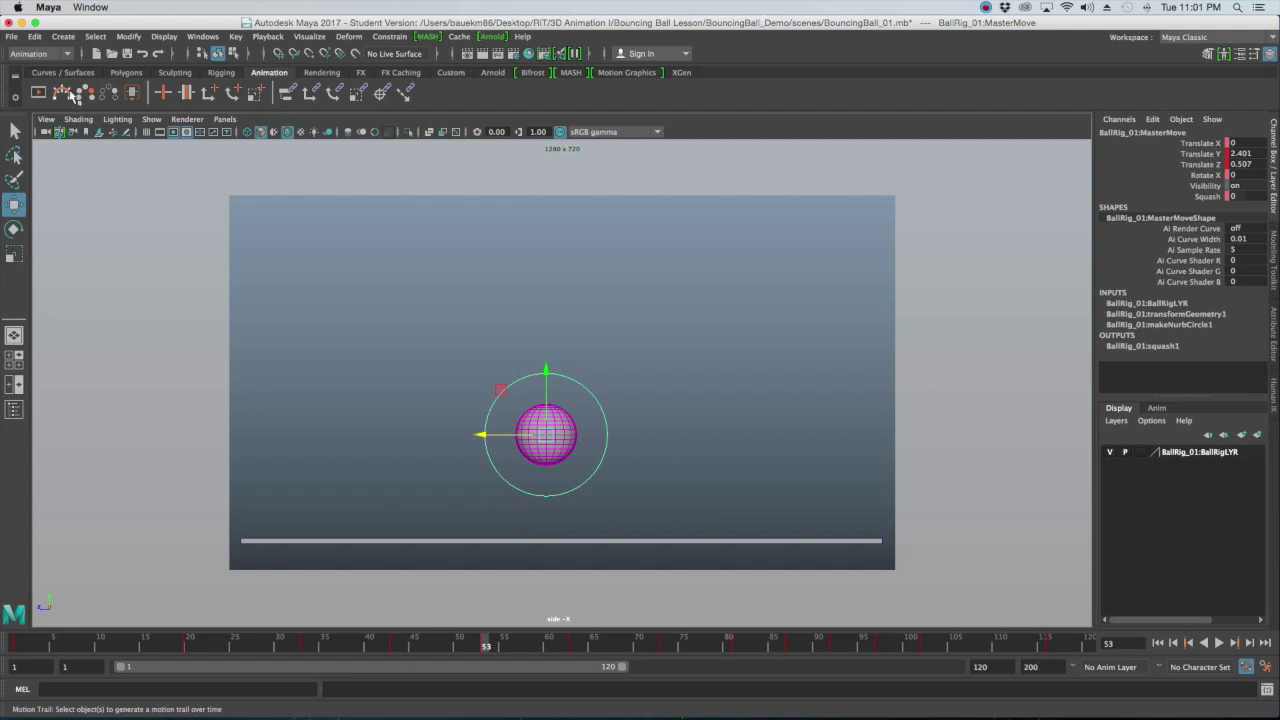
# Create a motion trail for the ball and shift its frame 33 peak along Z to about 3.52
pyautogui.click(70, 93)
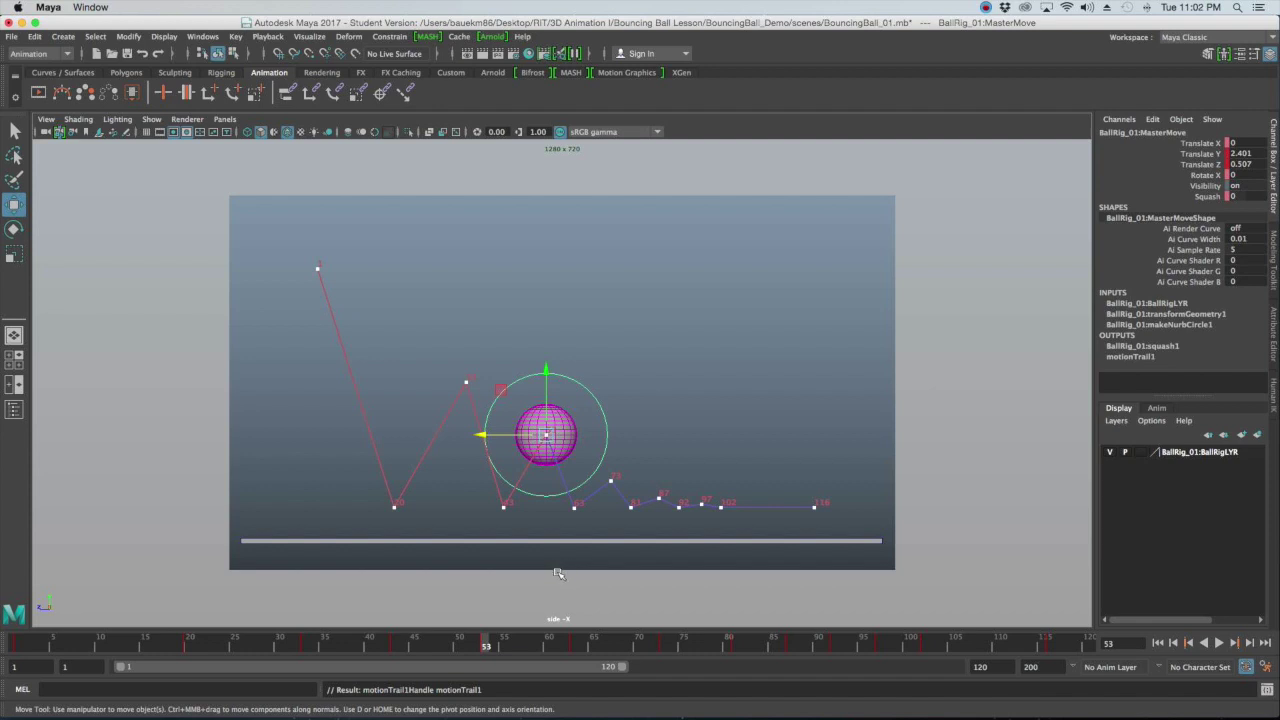
pyautogui.keyDown('alt'); pyautogui.moveTo(412, 452); pyautogui.dragTo(410, 452, button='middle'); pyautogui.keyUp('alt')
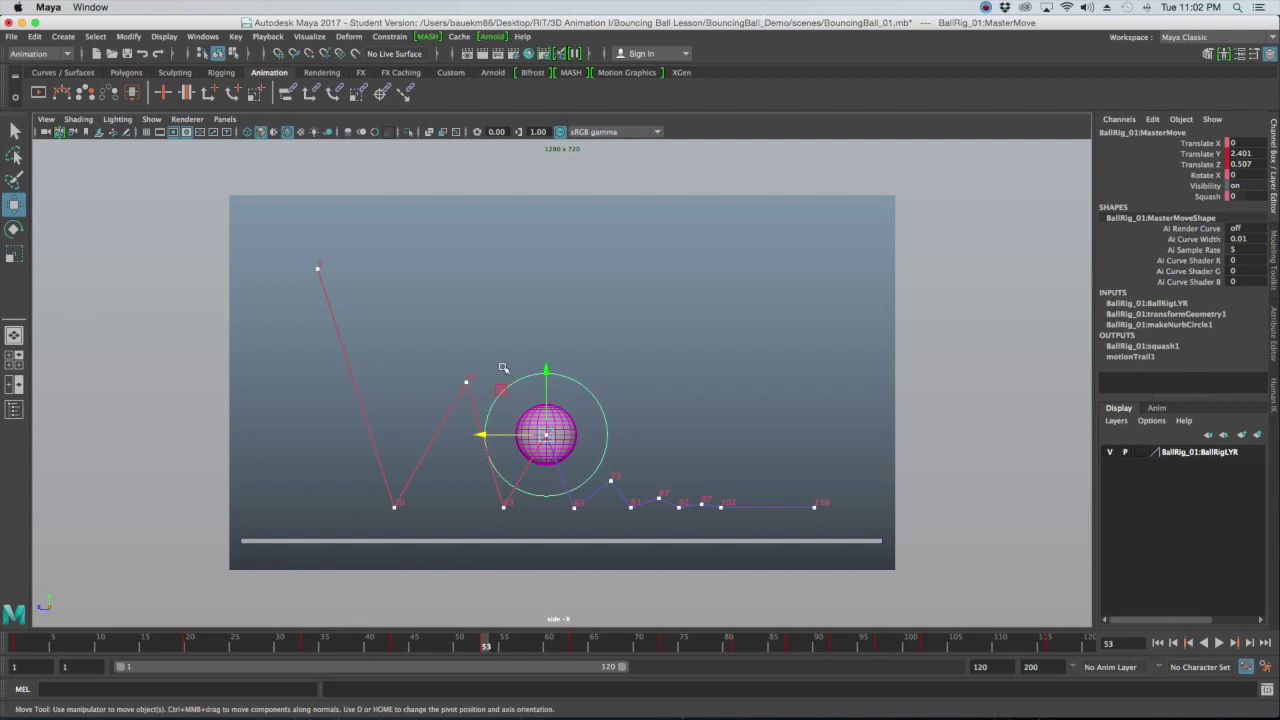
pyautogui.moveTo(448, 364); pyautogui.dragTo(498, 406)
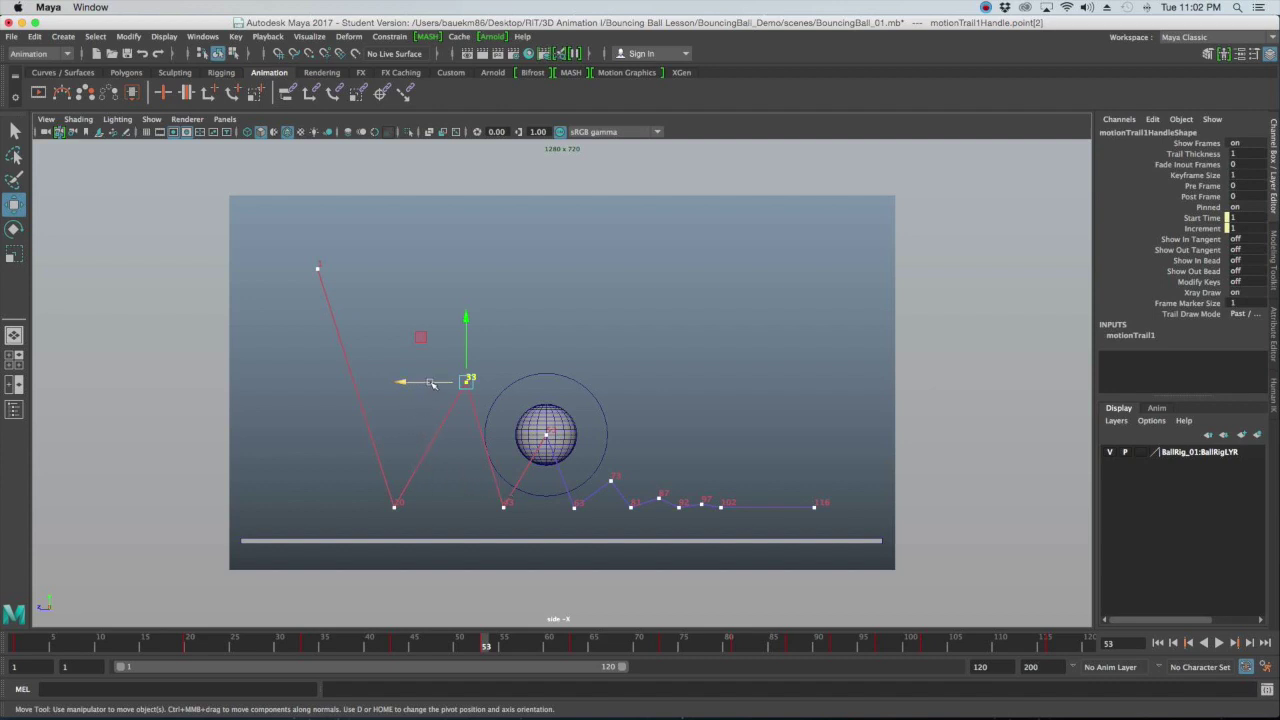
pyautogui.moveTo(430, 383)
pyautogui.mouseDown()
pyautogui.moveTo(406, 392)
pyautogui.moveTo(417, 382)
pyautogui.mouseUp()
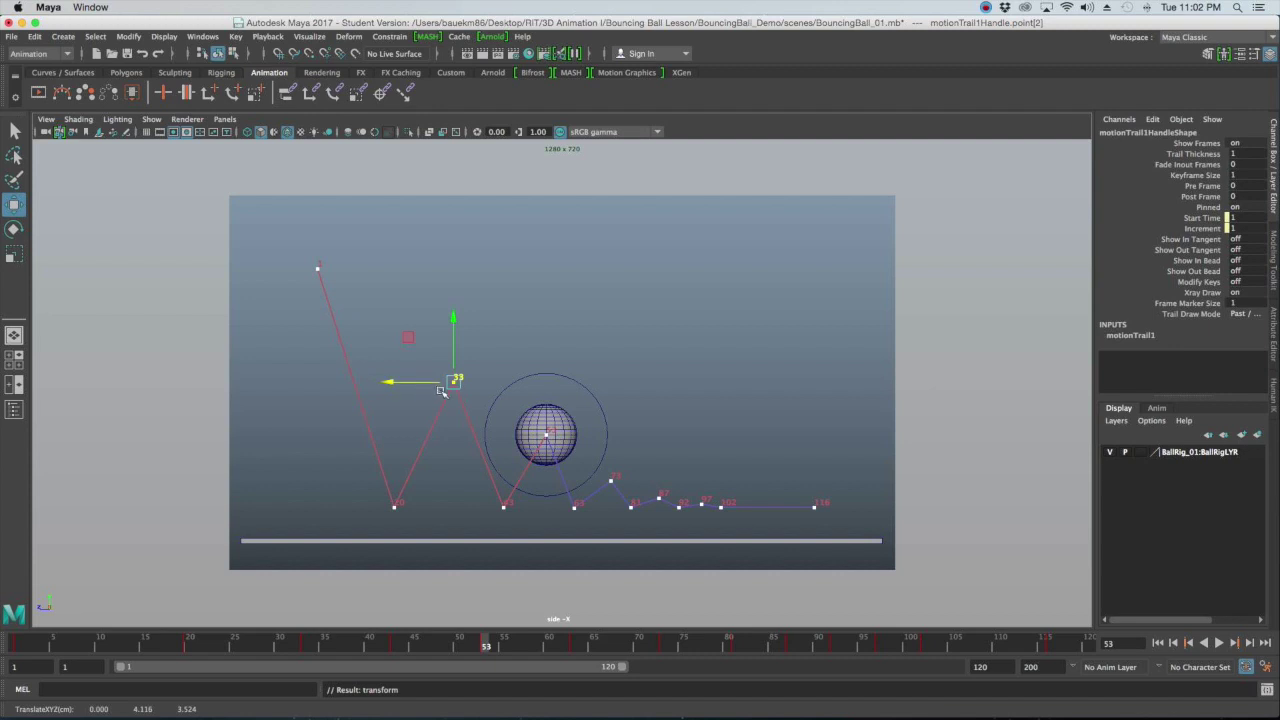
pyautogui.click(576, 648)
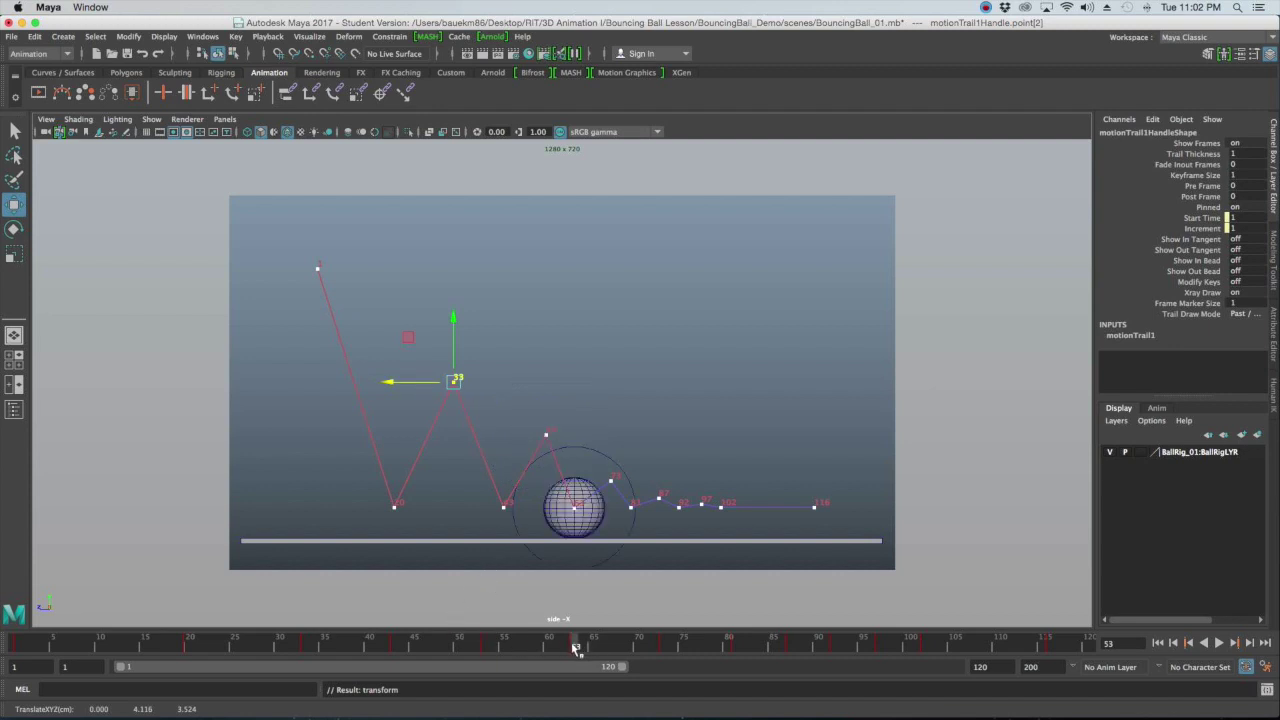
pyautogui.moveTo(576, 648)
pyautogui.mouseDown()
pyautogui.moveTo(594, 650)
pyautogui.moveTo(486, 646)
pyautogui.mouseUp()
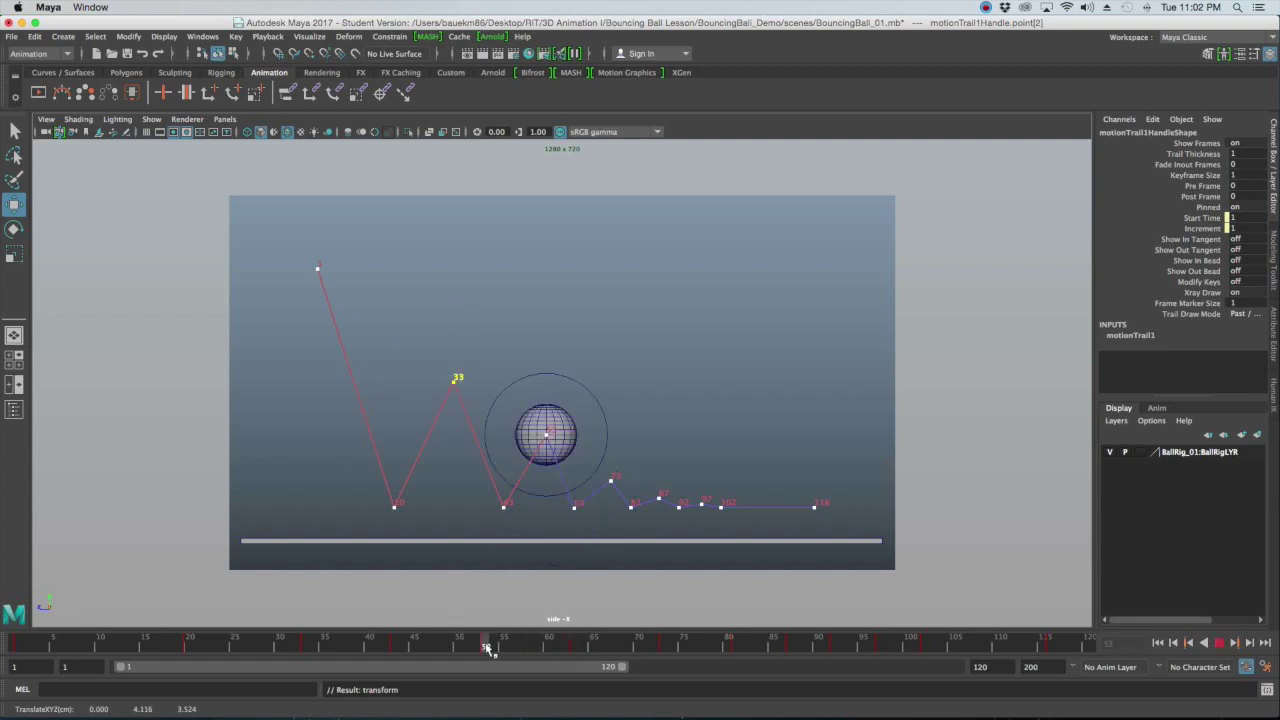
pyautogui.click(604, 401)
pyautogui.click(635, 404)
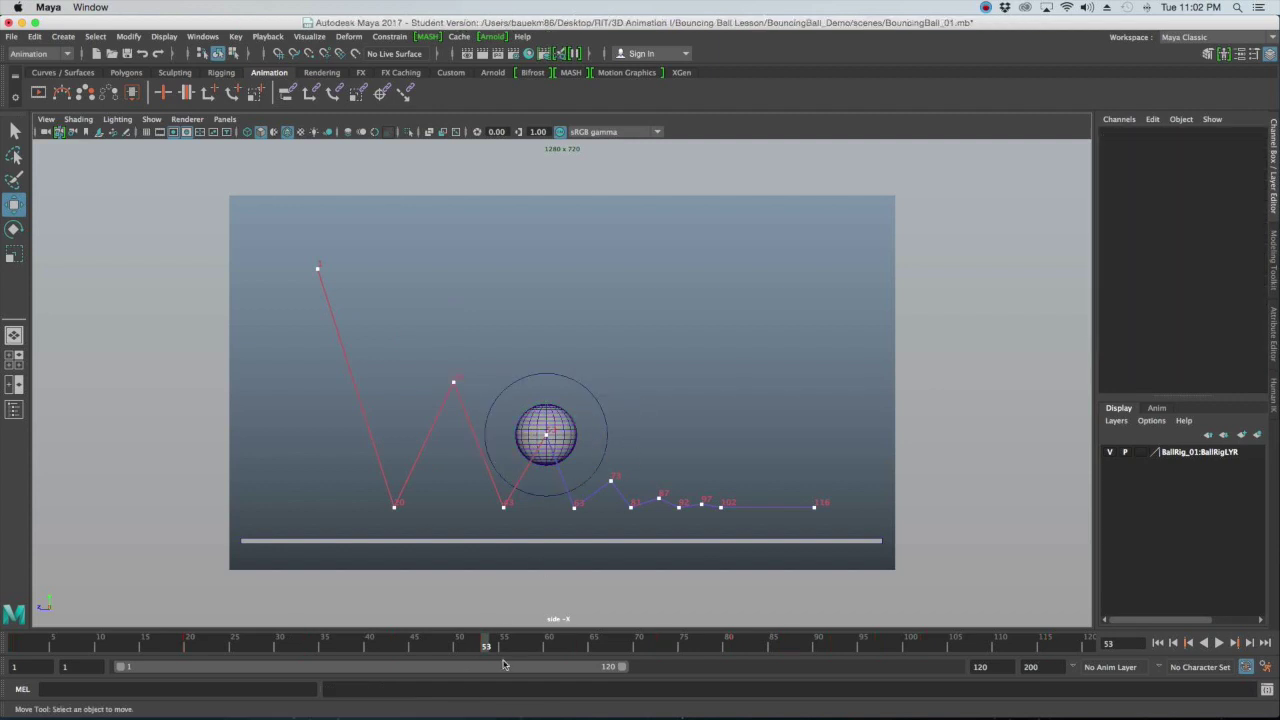
# Try raising the motion trail's frame 53 peak to about Y 7.46, and undo the move
pyautogui.moveTo(489, 646)
pyautogui.mouseDown()
pyautogui.moveTo(1047, 614)
pyautogui.moveTo(881, 586)
pyautogui.mouseUp()
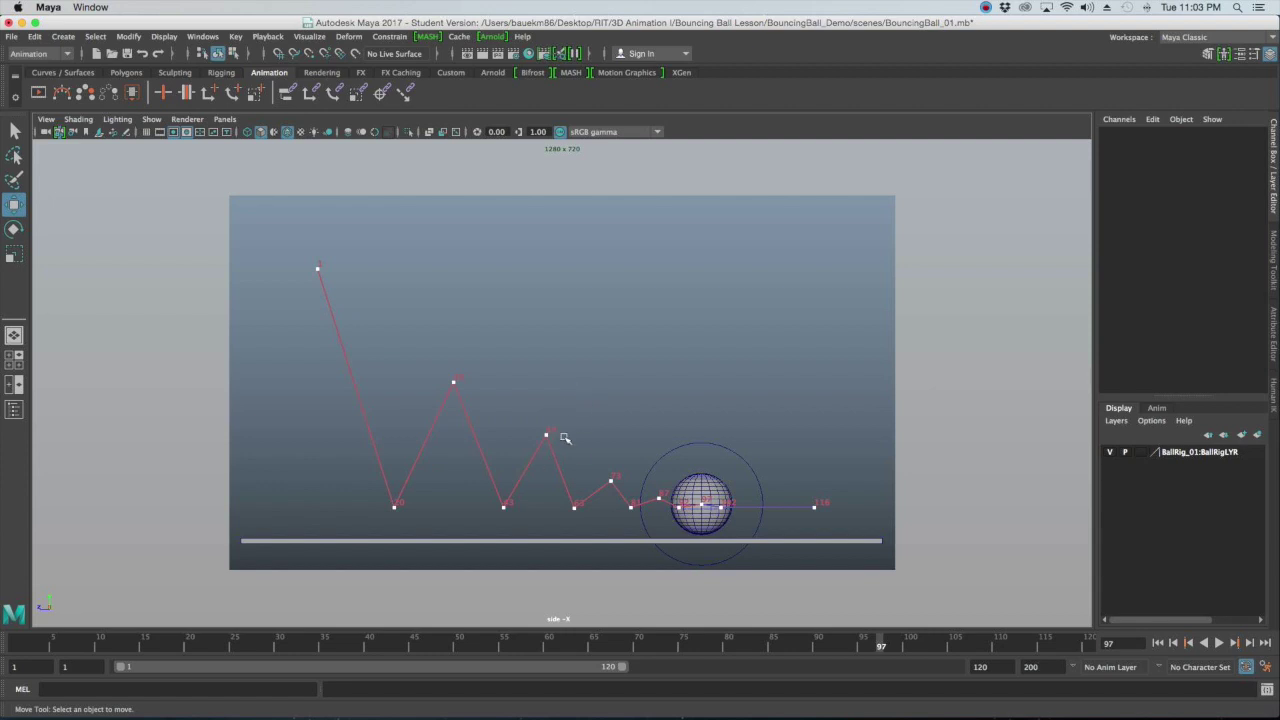
pyautogui.moveTo(570, 408); pyautogui.dragTo(548, 259)
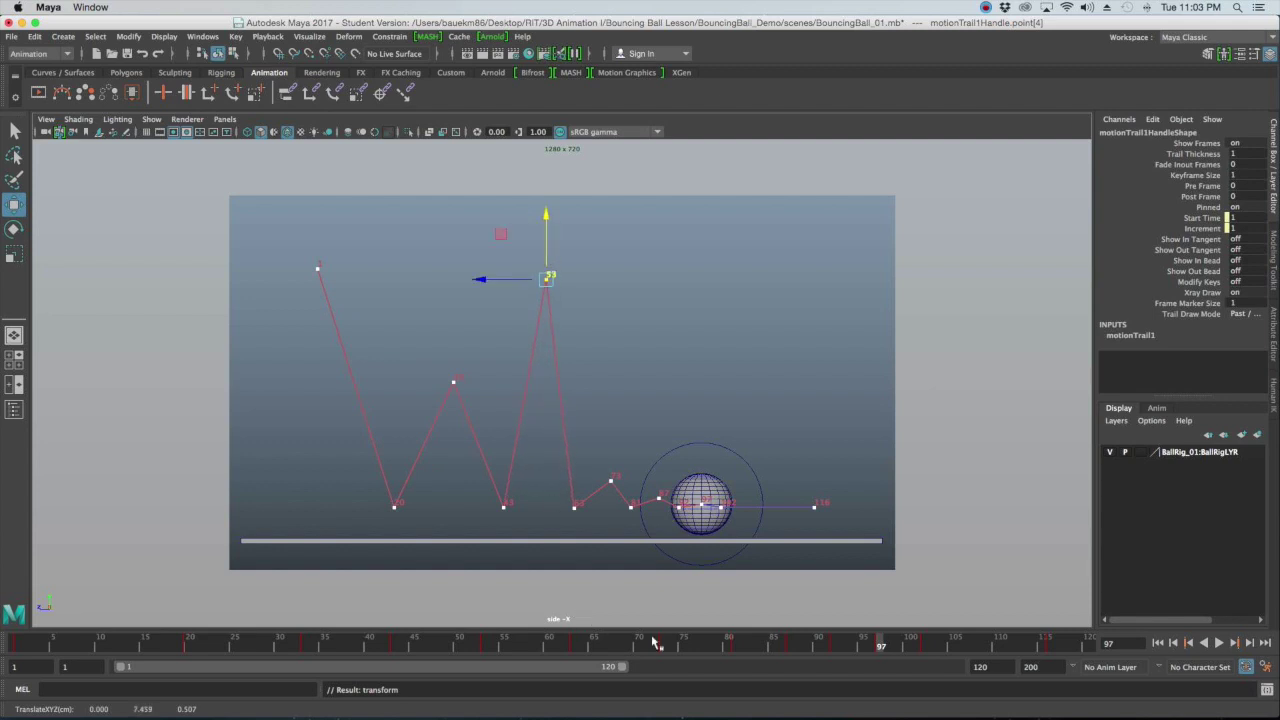
pyautogui.moveTo(874, 648); pyautogui.dragTo(745, 650)
pyautogui.press('.')
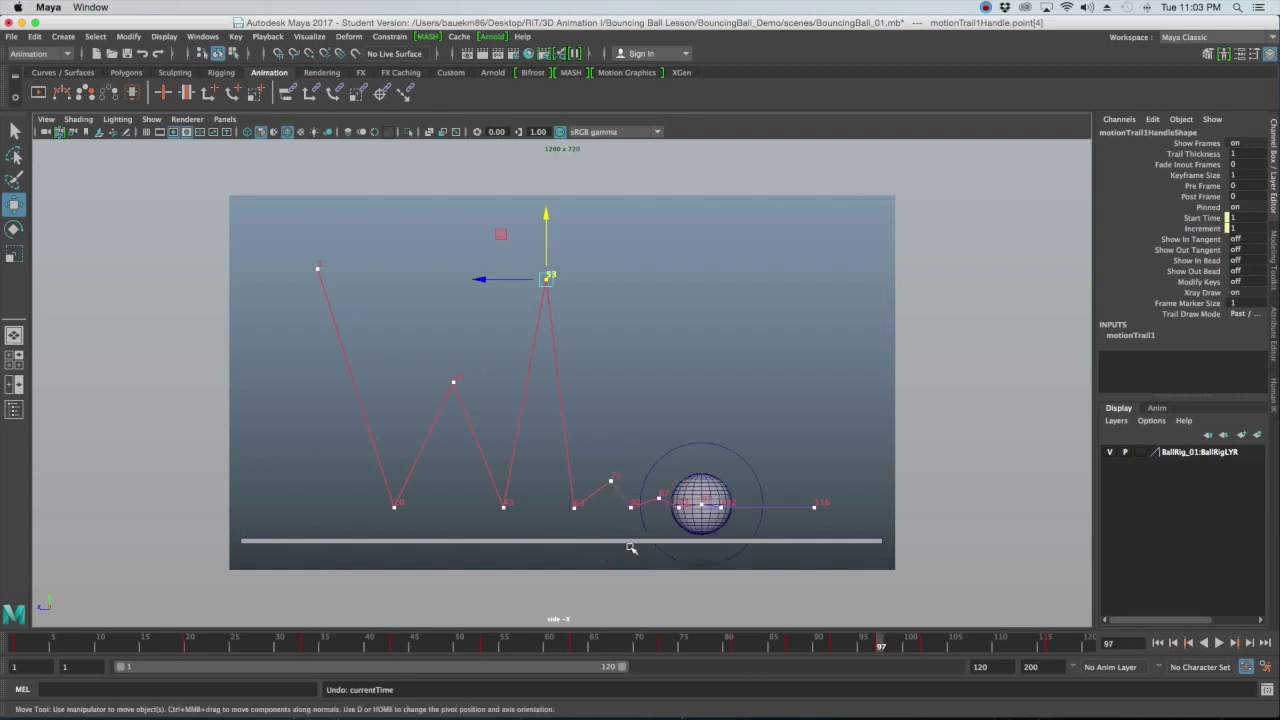
pyautogui.hotkey('ctrl', 'z')
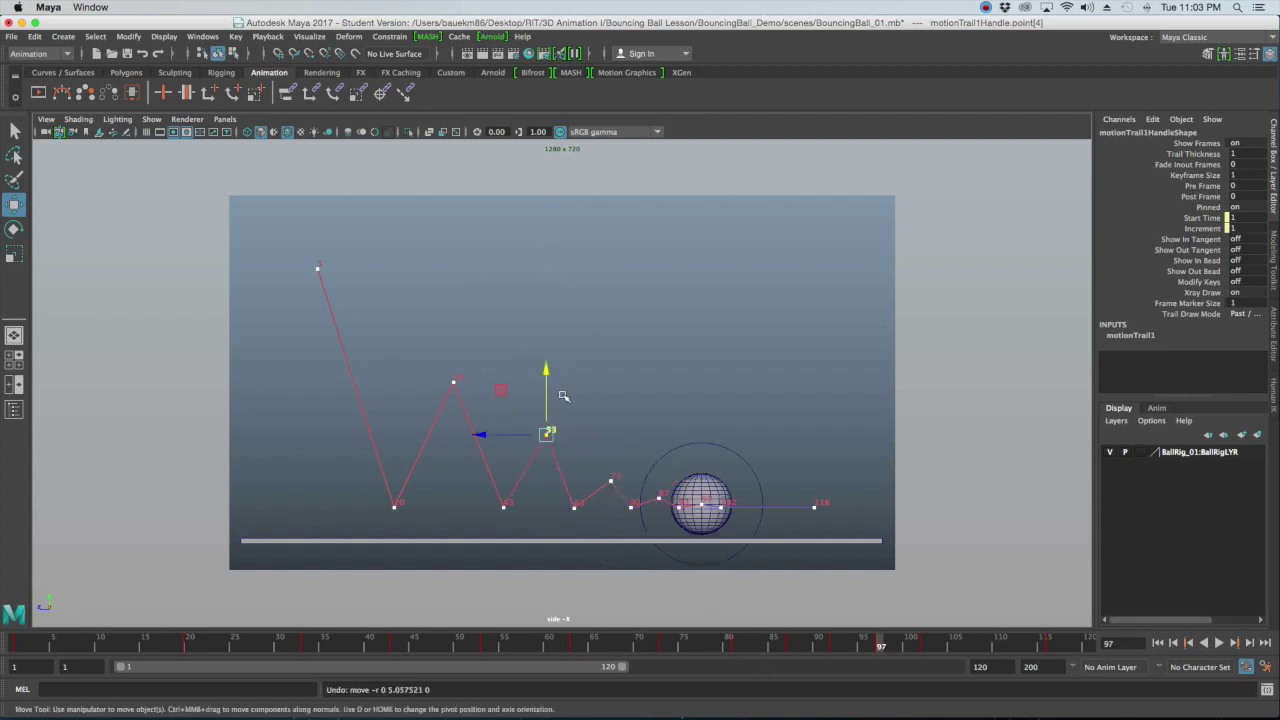
# Move the ball's frame 53 peak to about Y 2.23, Z 0.62, and its frame 73 peak to about Z -1.43
pyautogui.moveTo(545, 397); pyautogui.dragTo(541, 400)
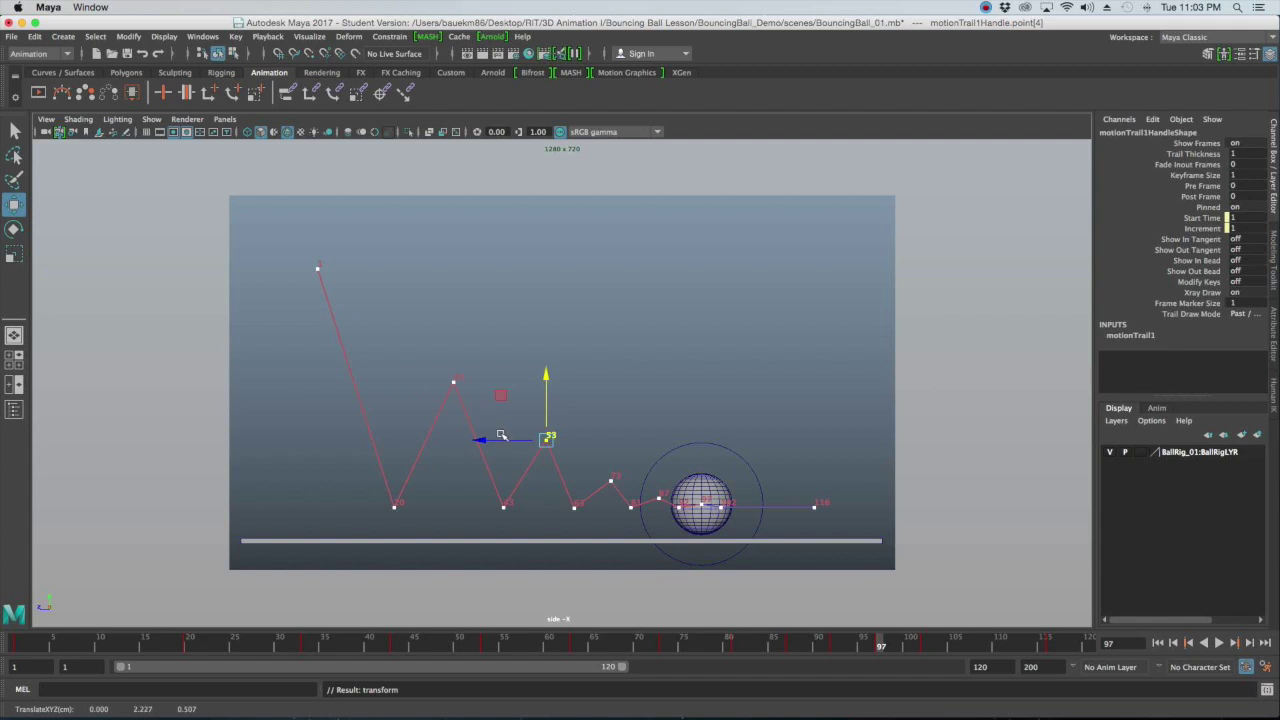
pyautogui.moveTo(501, 435); pyautogui.dragTo(503, 440)
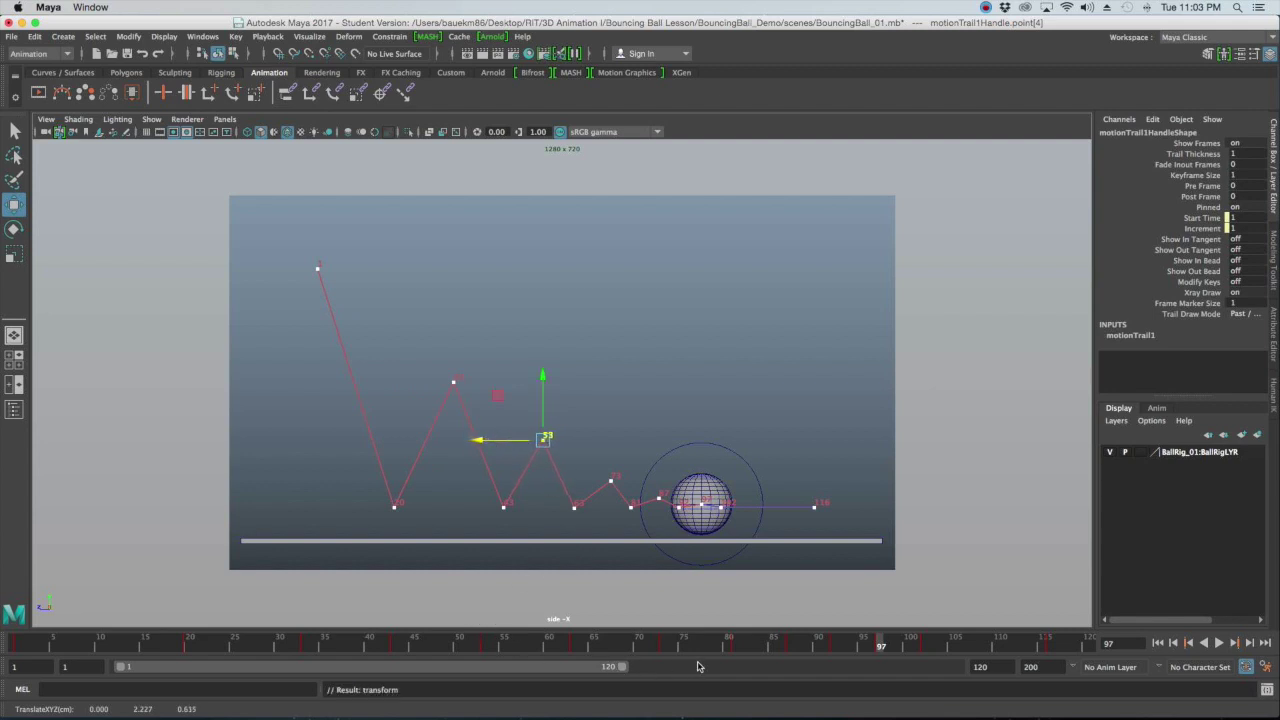
pyautogui.click(661, 650)
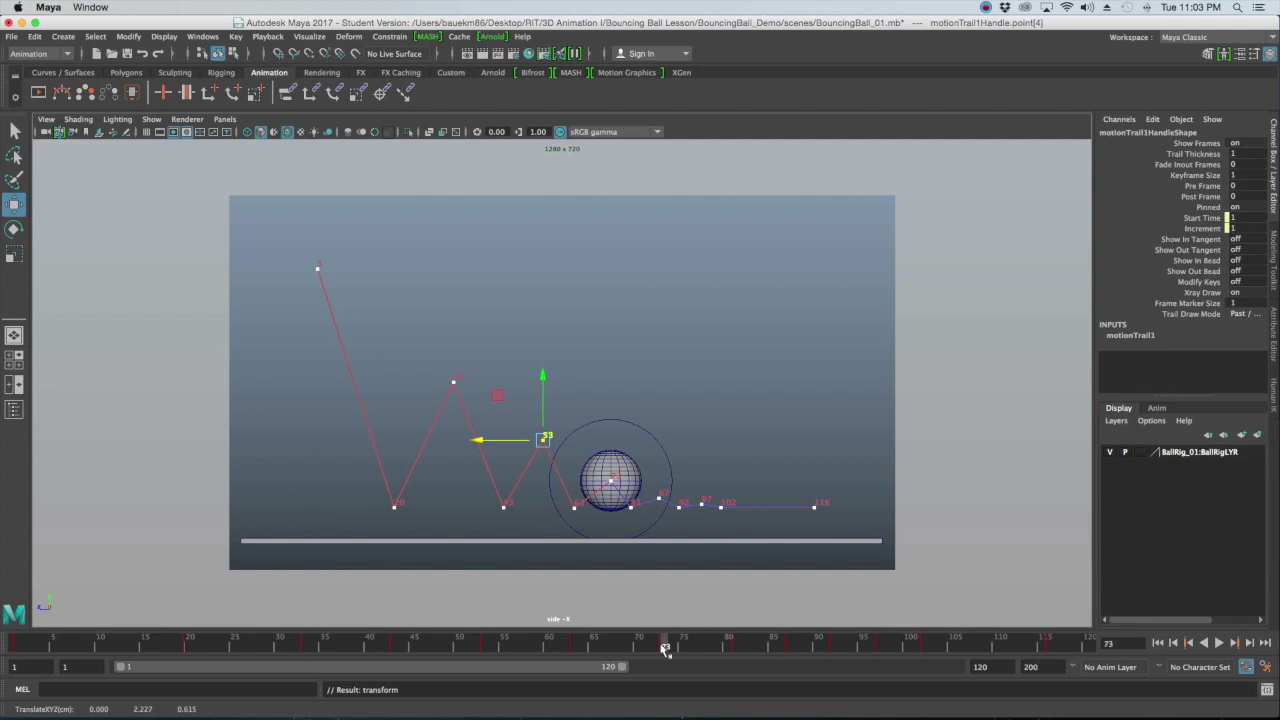
pyautogui.click(648, 434)
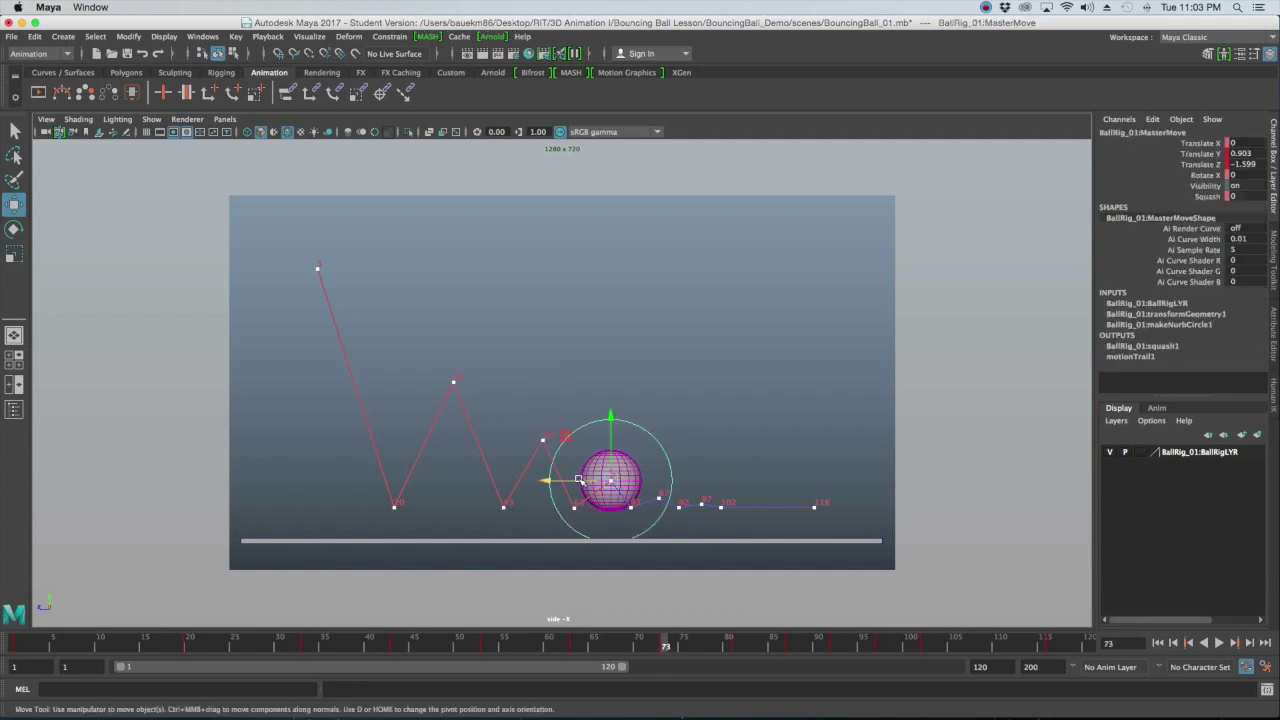
pyautogui.moveTo(577, 481); pyautogui.dragTo(571, 481)
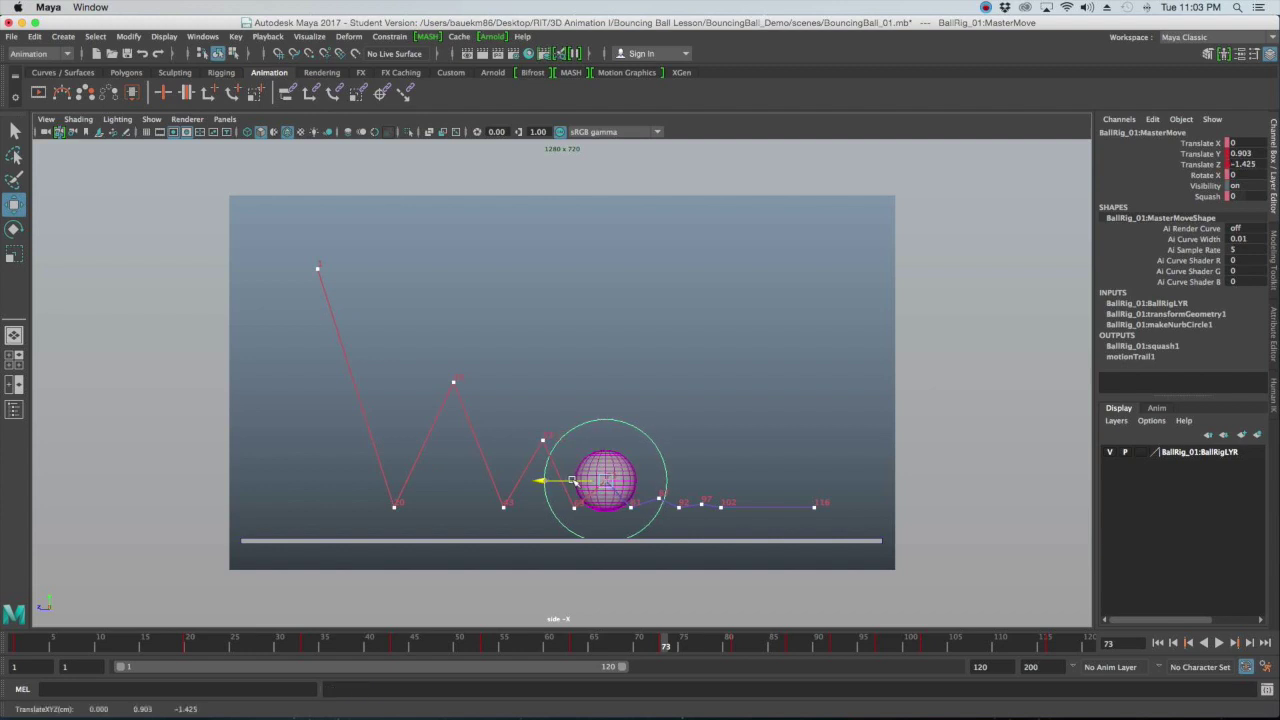
pyautogui.click(712, 460)
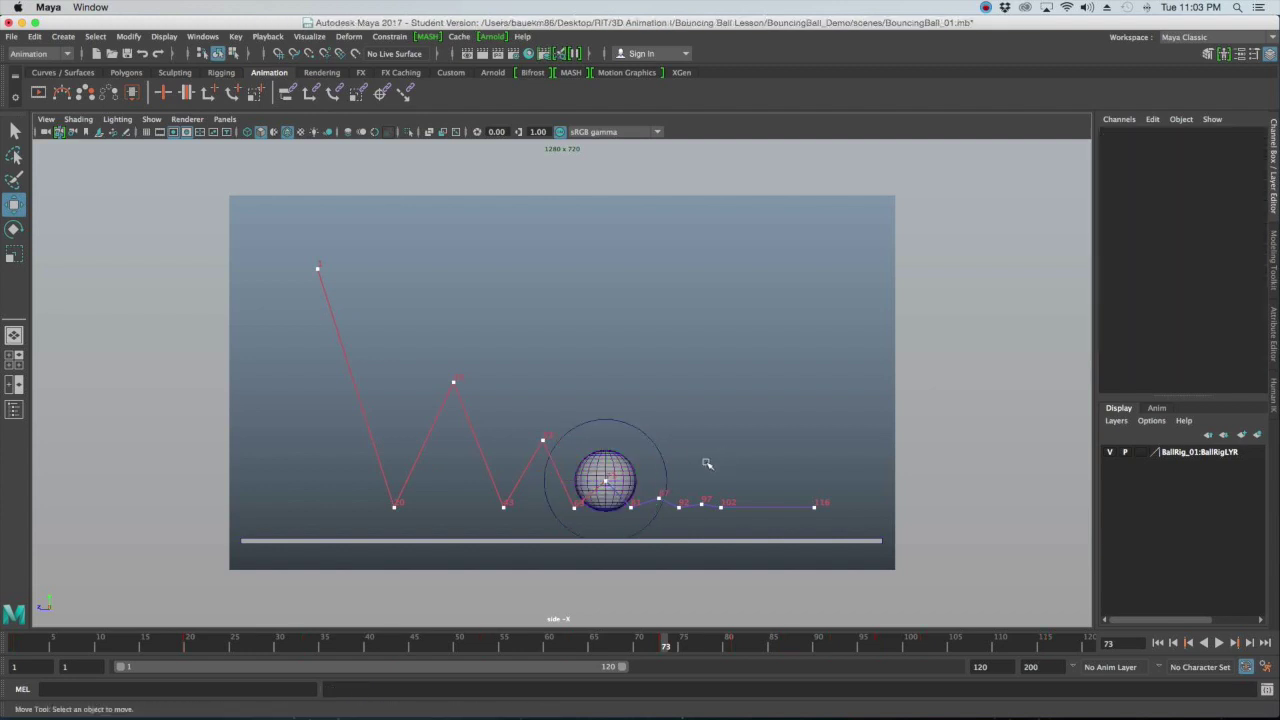
# Shift the motion trail's frame 87 peak slightly back toward the ball's start, and the frame 97 peak to about Z -4.51
pyautogui.click(659, 497)
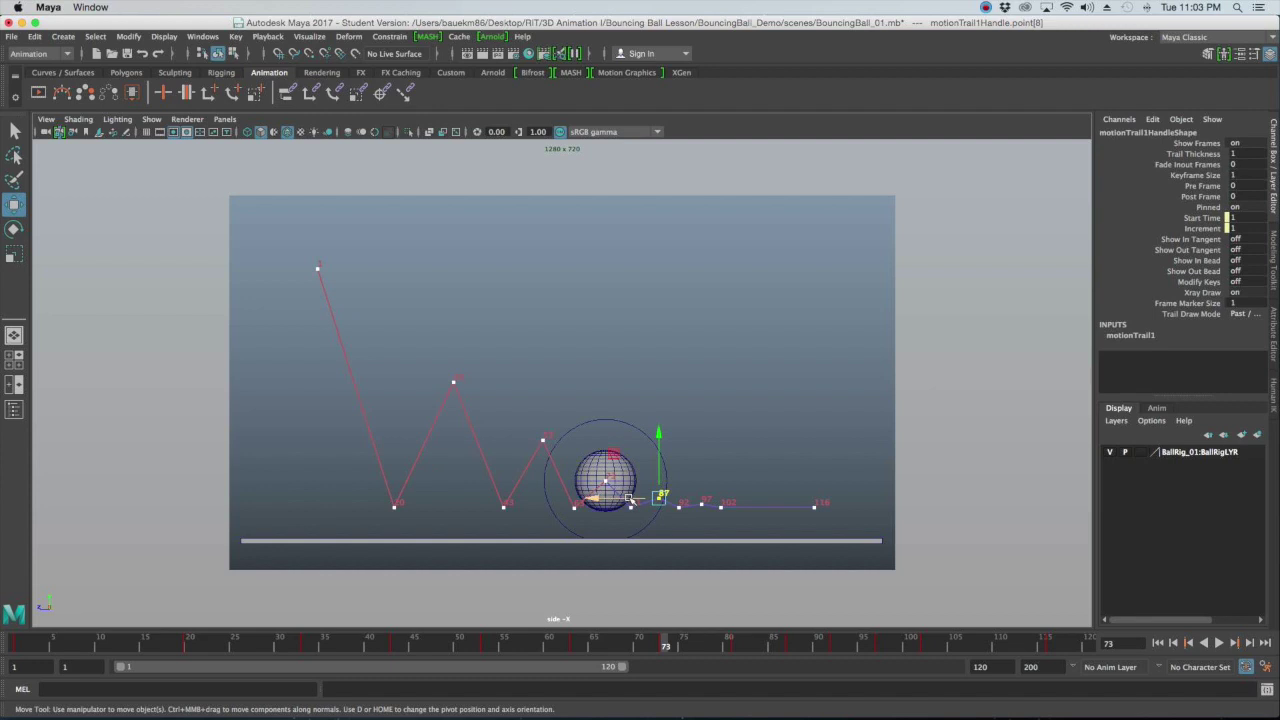
pyautogui.click(708, 487)
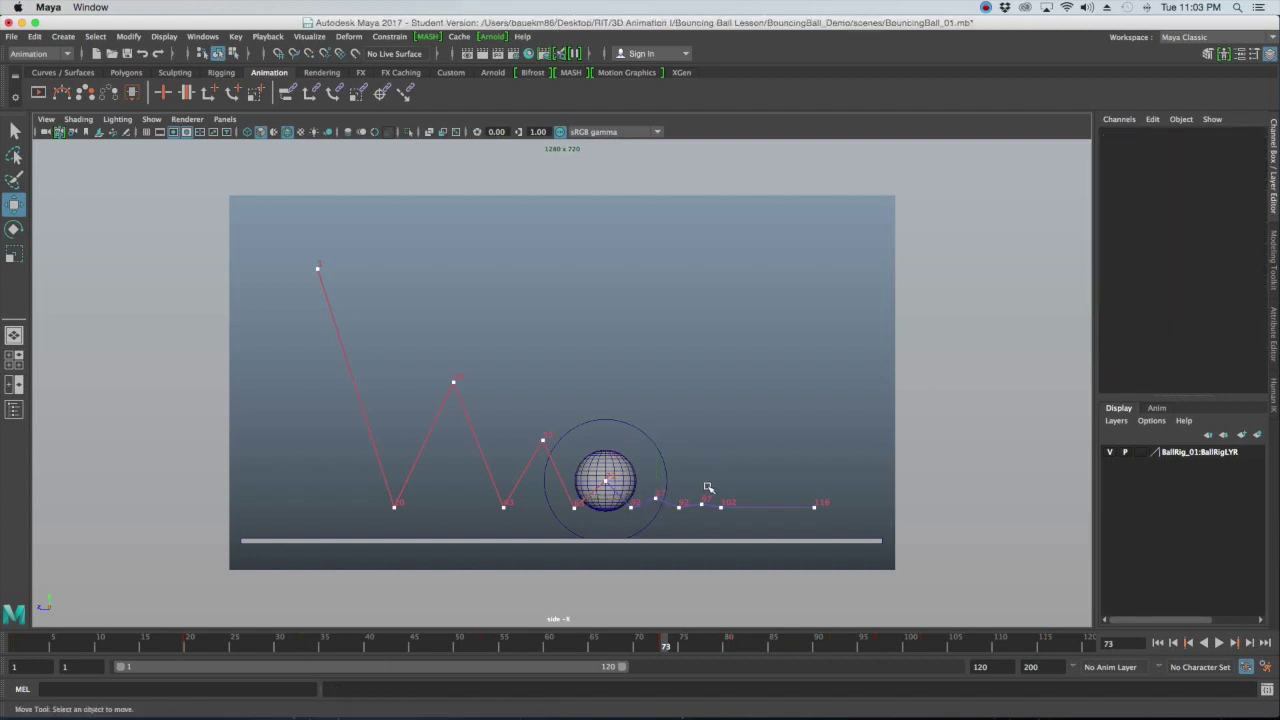
pyautogui.click(700, 503)
pyautogui.moveTo(676, 506); pyautogui.dragTo(668, 505)
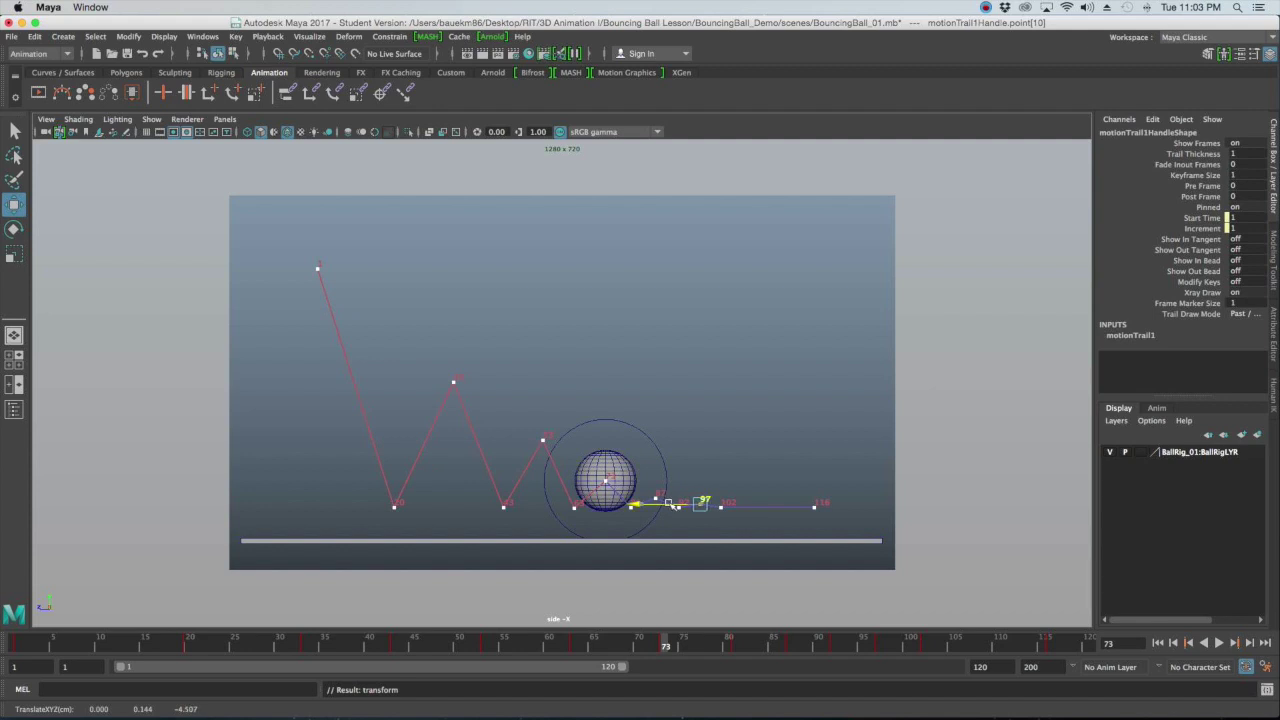
pyautogui.click(745, 438)
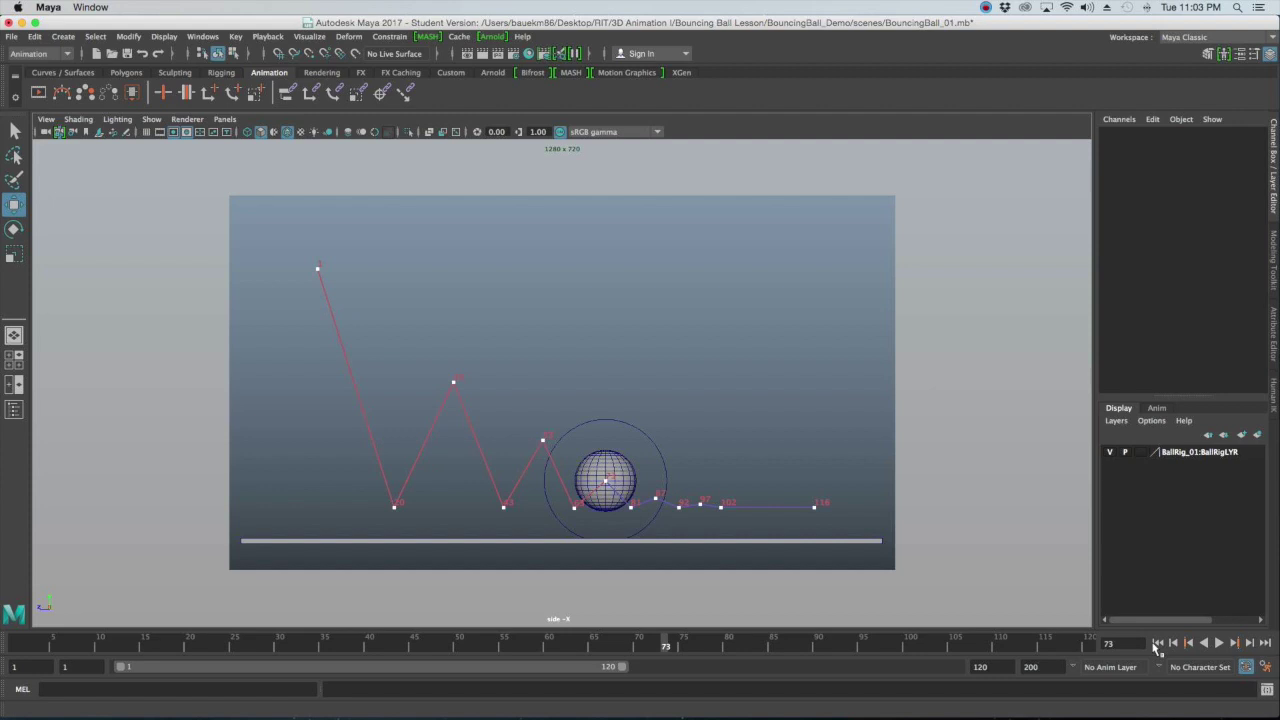
# Play the bouncing ball animation from the first frame to review its timing and spacing
pyautogui.click(1158, 643)
pyautogui.click(1219, 644)
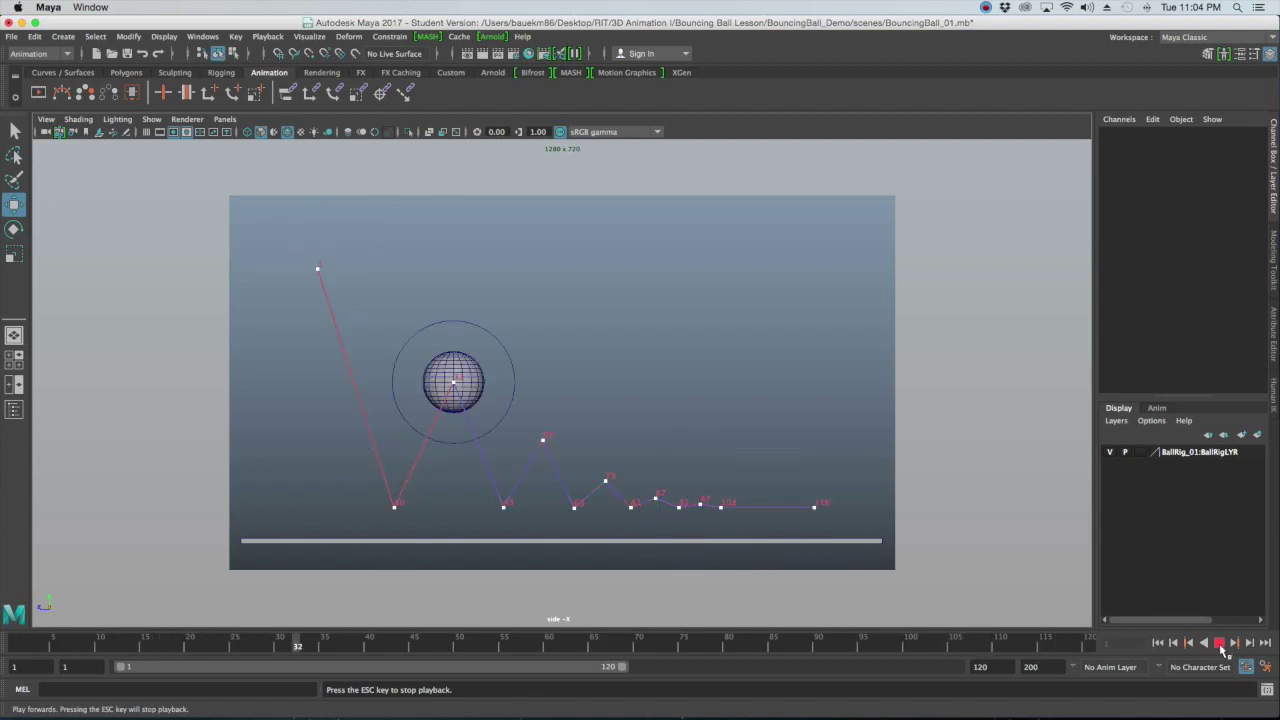
pyautogui.click(1219, 644)
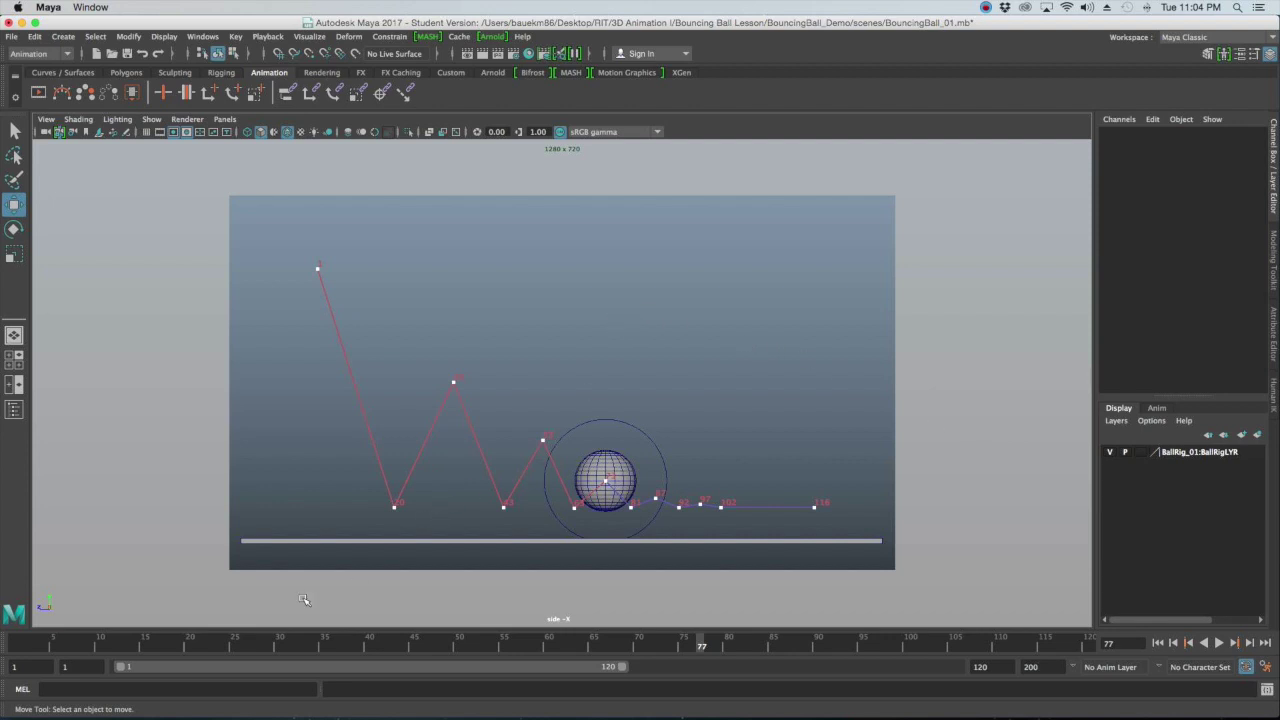
# Key the ball at frame 13 partway down its first fall, at about Y 3.70, Z 6.11
pyautogui.click(95, 645)
pyautogui.moveTo(92, 645); pyautogui.dragTo(172, 645)
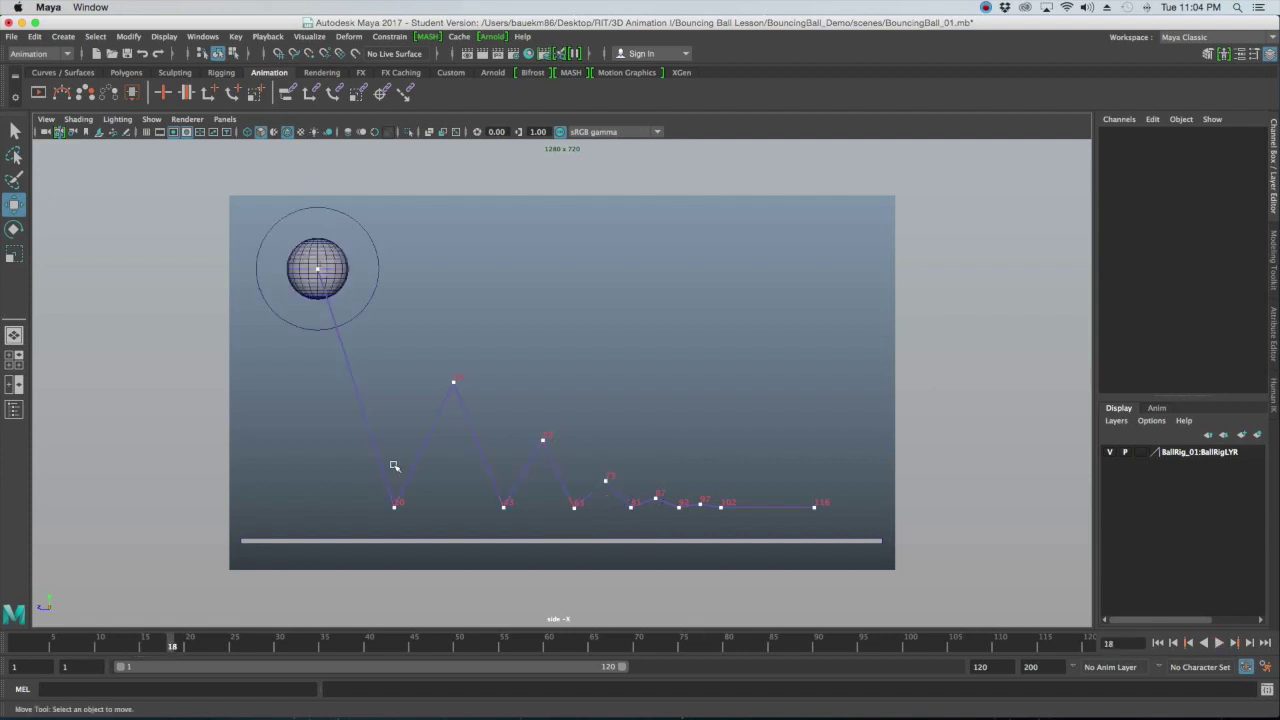
pyautogui.click(373, 288)
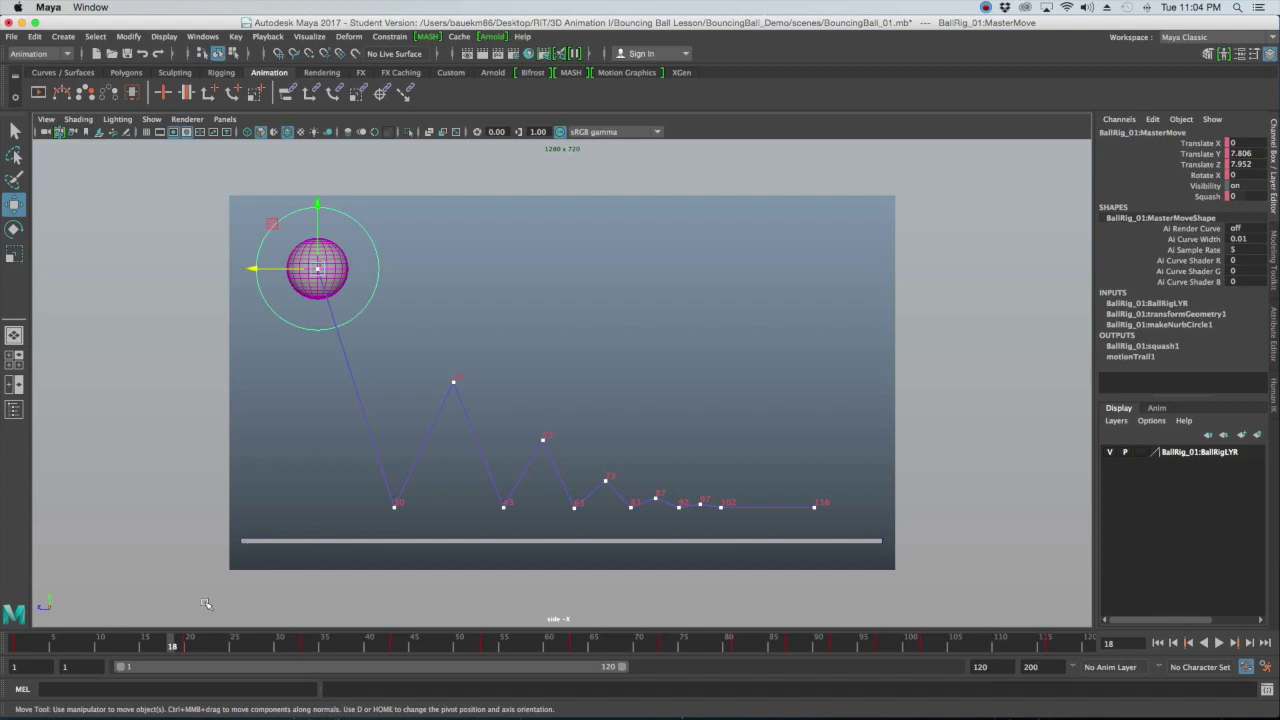
pyautogui.click(127, 647)
pyautogui.moveTo(318, 270); pyautogui.dragTo(378, 400)
pyautogui.press('s')
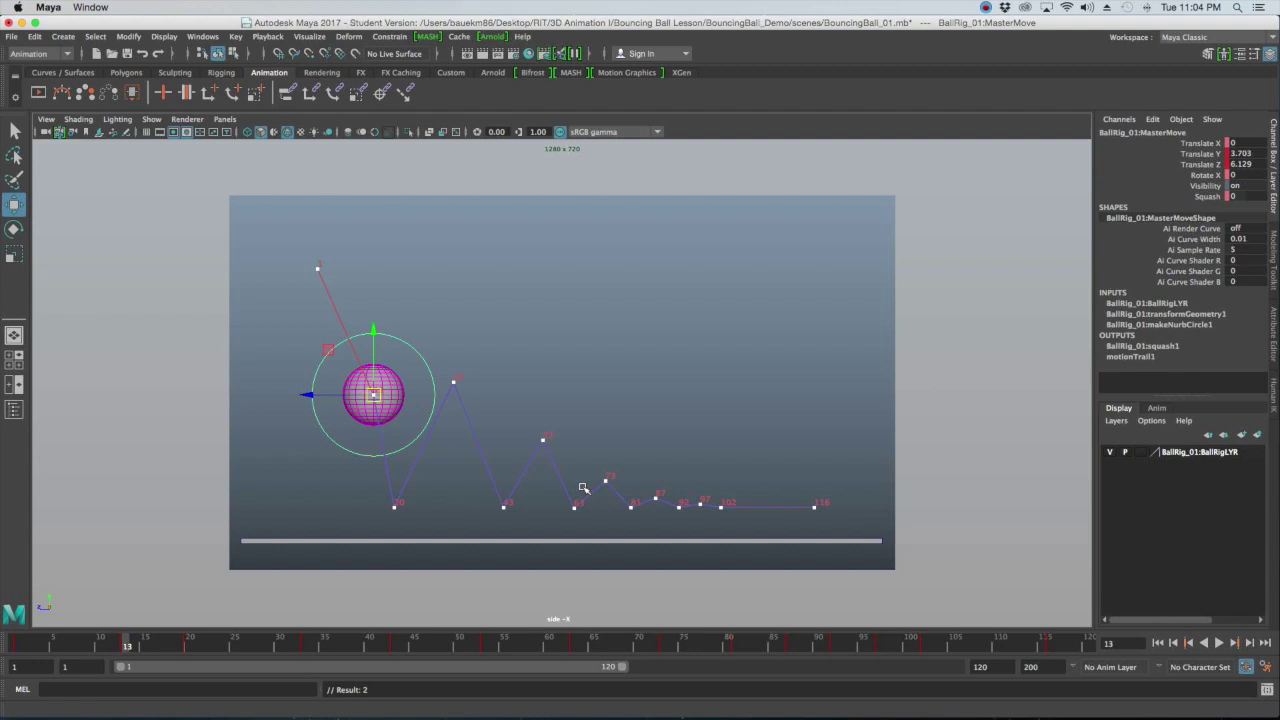
pyautogui.moveTo(307, 395); pyautogui.dragTo(345, 397)
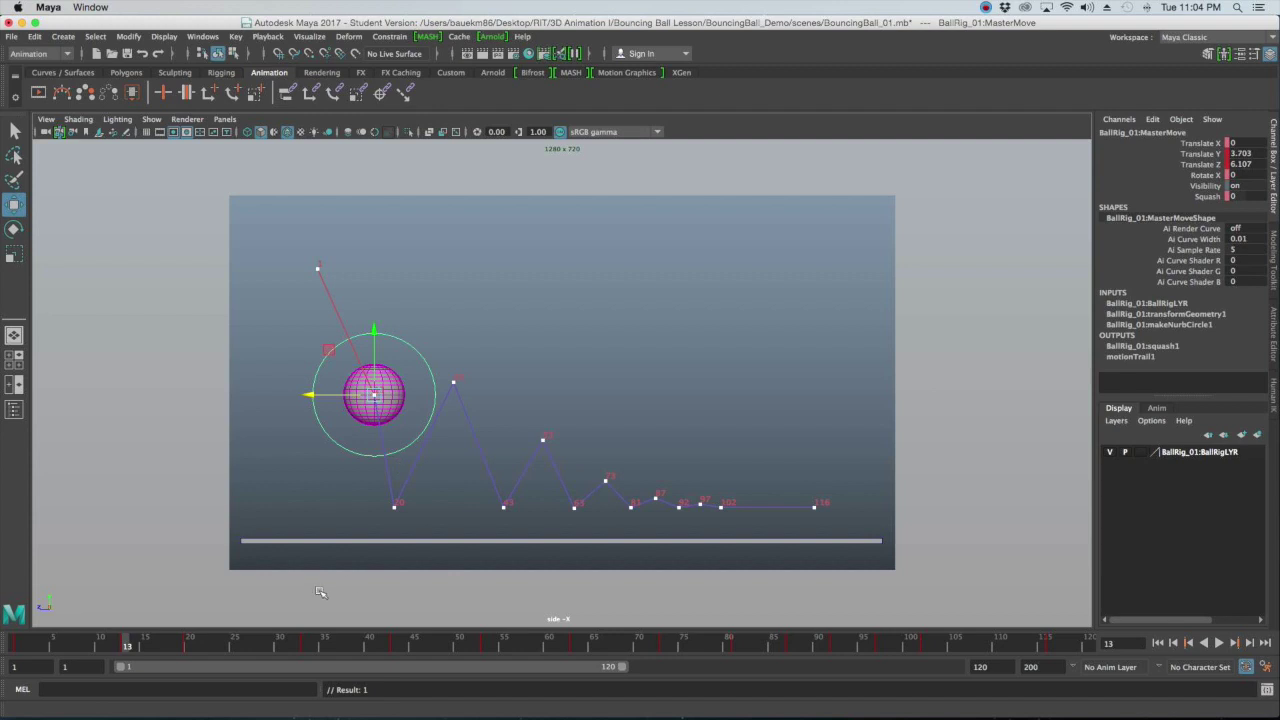
# Key the ball at frame 5 just below its starting height, at about Y 7.46, Z 7.13
pyautogui.moveTo(131, 645); pyautogui.dragTo(13, 645)
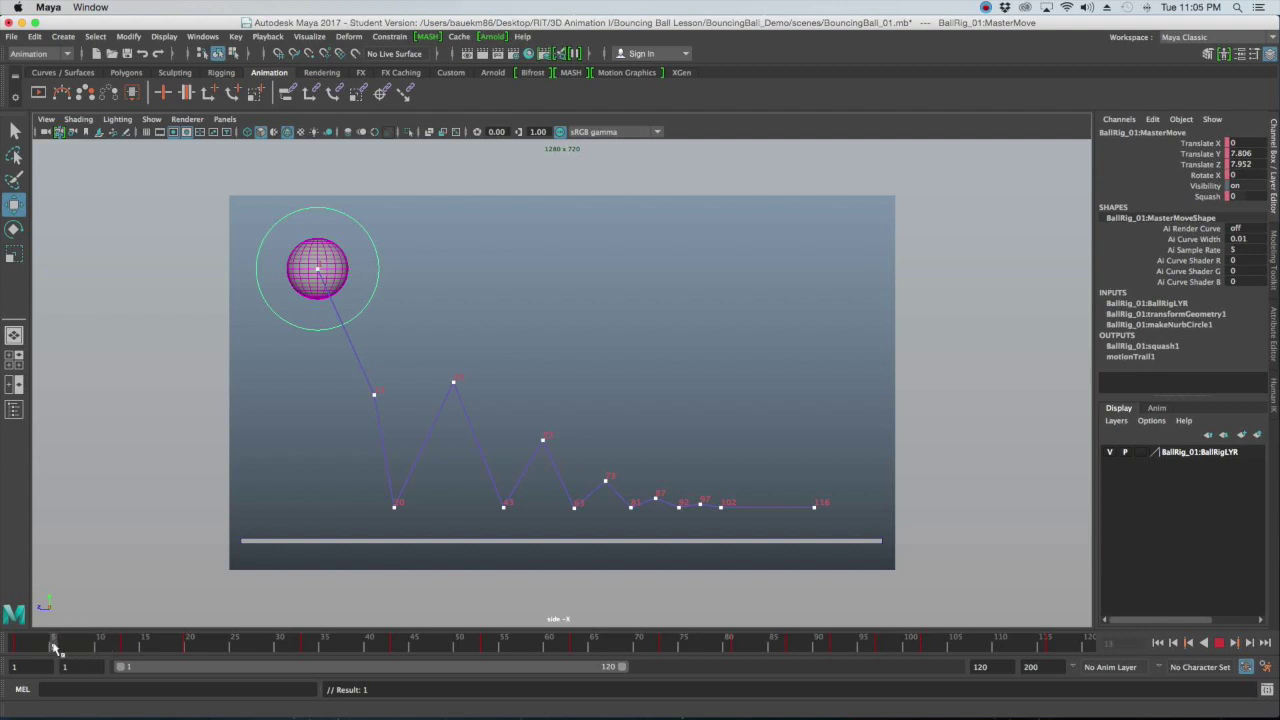
pyautogui.click(55, 647)
pyautogui.moveTo(317, 269); pyautogui.dragTo(342, 281)
pyautogui.press('s')
pyautogui.press('s')
pyautogui.press('s')
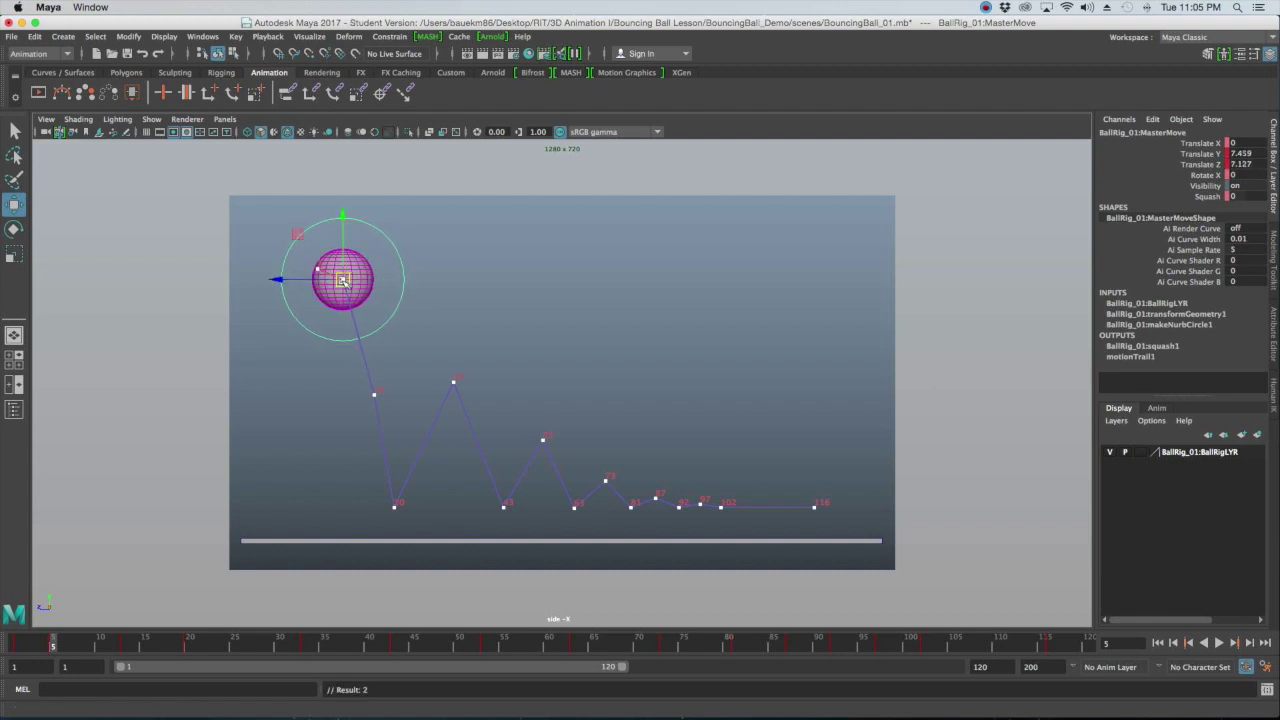
# Move the ball's frame 13 key to about Y 3.40, Z 5.91
pyautogui.moveTo(24, 645); pyautogui.dragTo(127, 648)
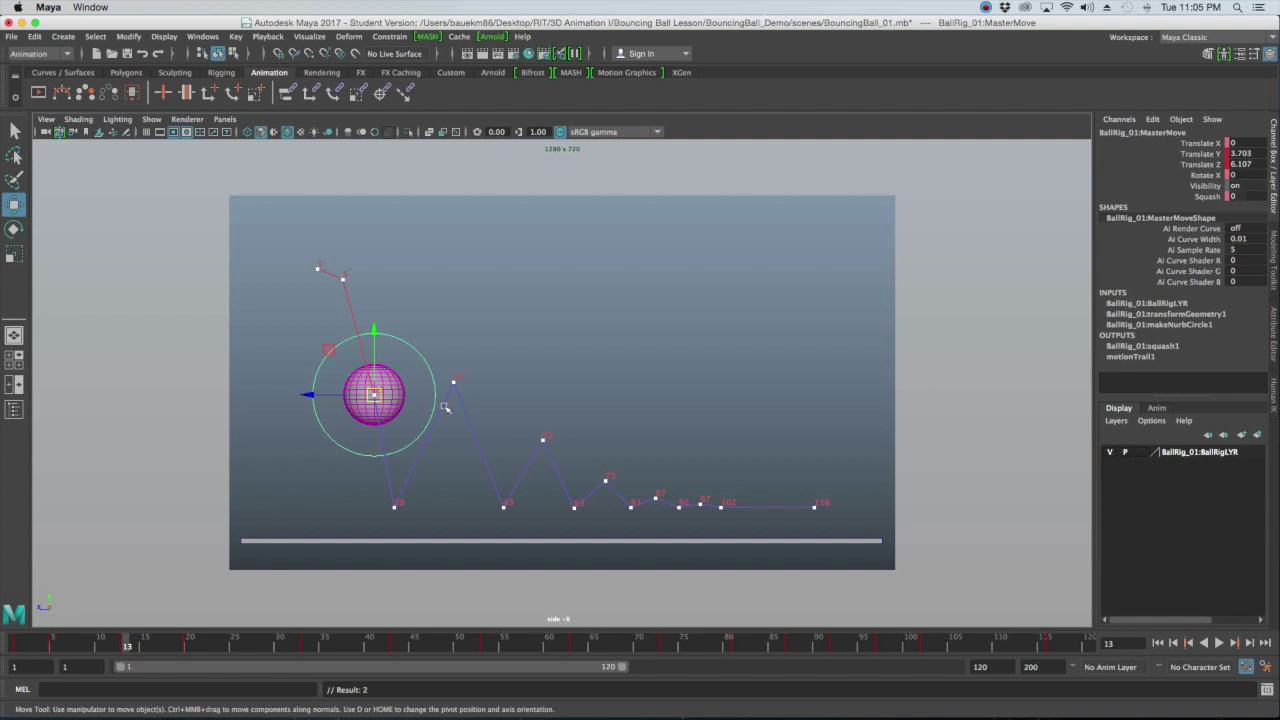
pyautogui.moveTo(377, 398); pyautogui.dragTo(387, 411)
pyautogui.press('s')
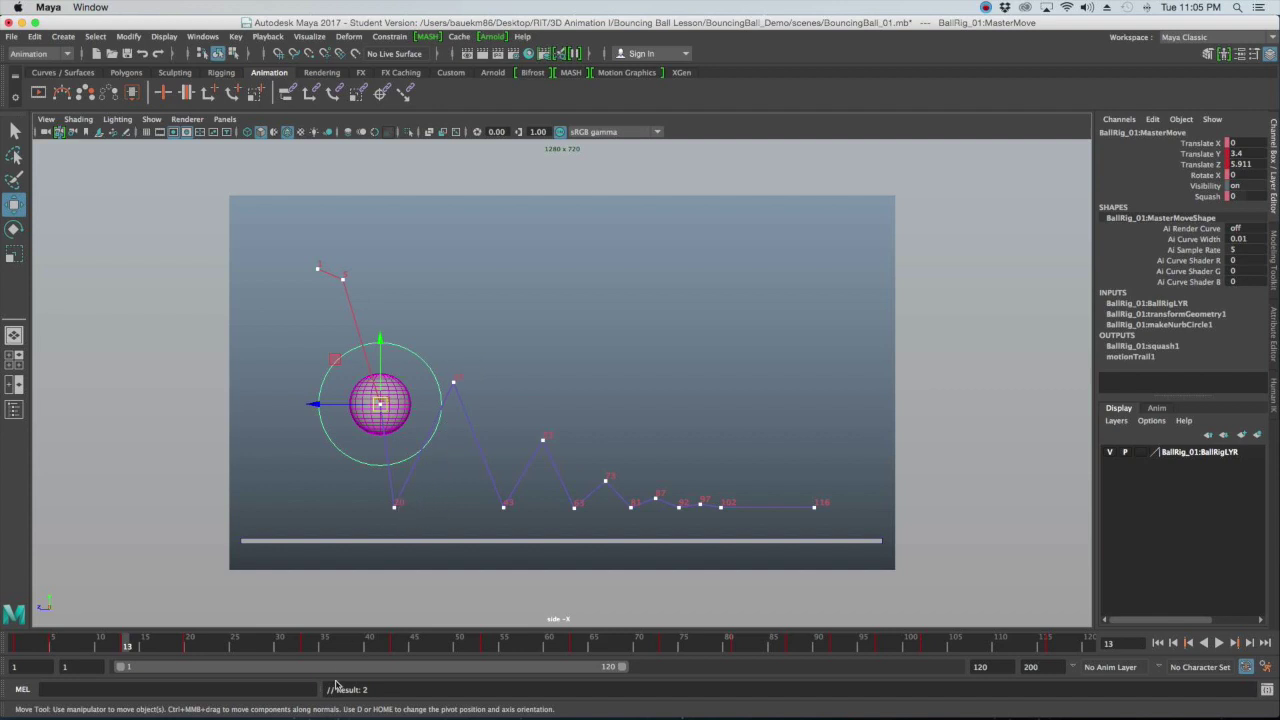
# Key the ball at frame 27 on the rise of its second arc, at about Y 2.79, Z 4.74
pyautogui.click(263, 647)
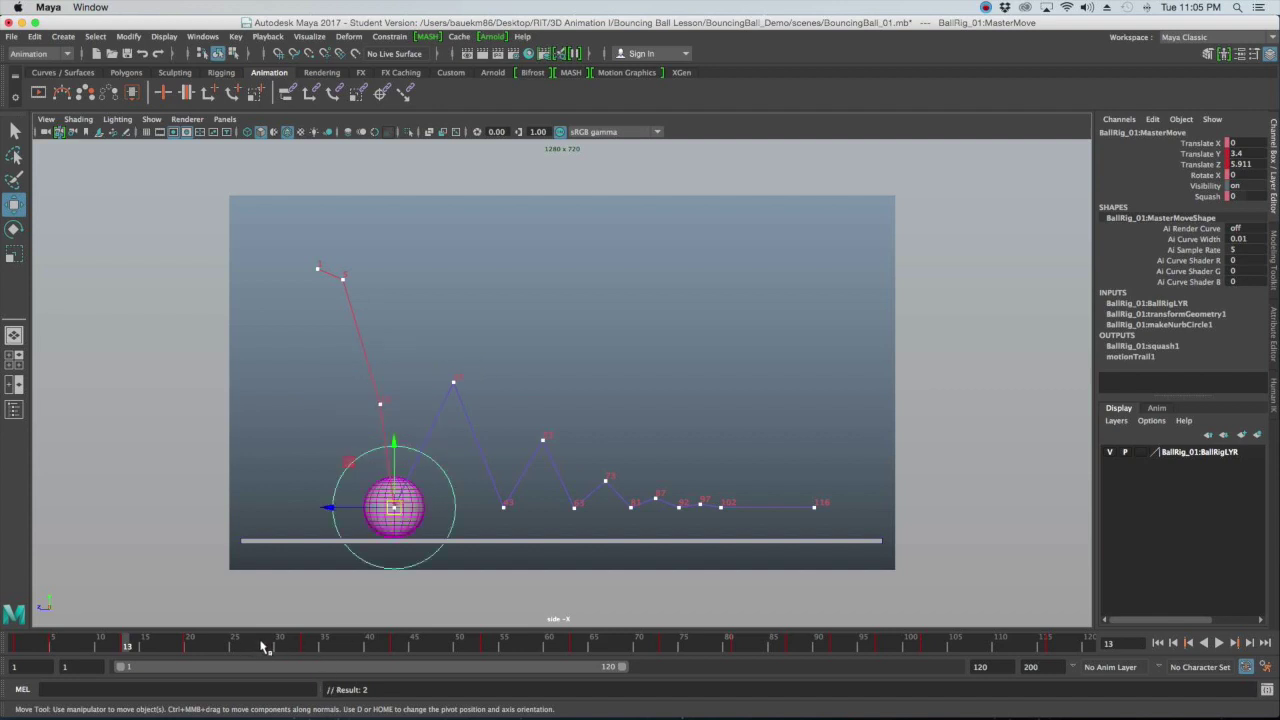
pyautogui.moveTo(262, 651); pyautogui.dragTo(252, 653)
pyautogui.moveTo(396, 508); pyautogui.dragTo(417, 422)
pyautogui.press('s')
pyautogui.press('s')
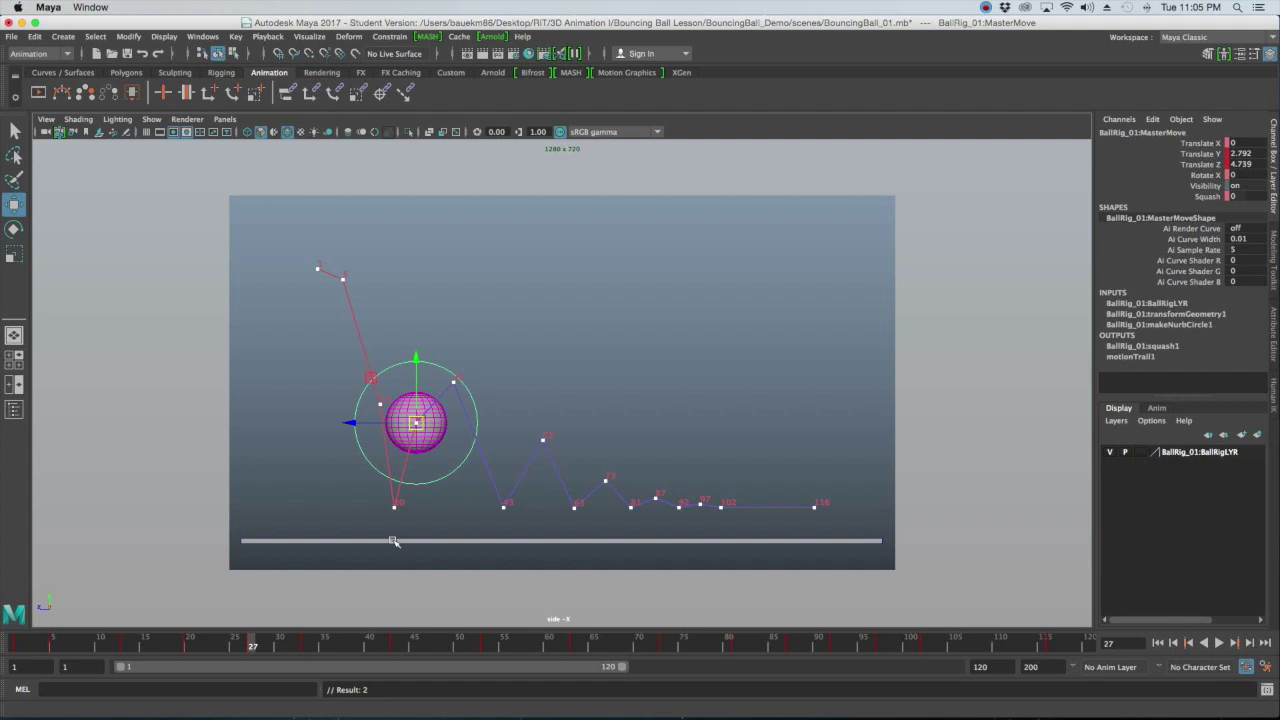
# Key the ball at frame 38 at about Y 2.60, Z 2.59, and at frame 48 at about Y 1.47, Z 1.42
pyautogui.moveTo(355, 653); pyautogui.dragTo(351, 651)
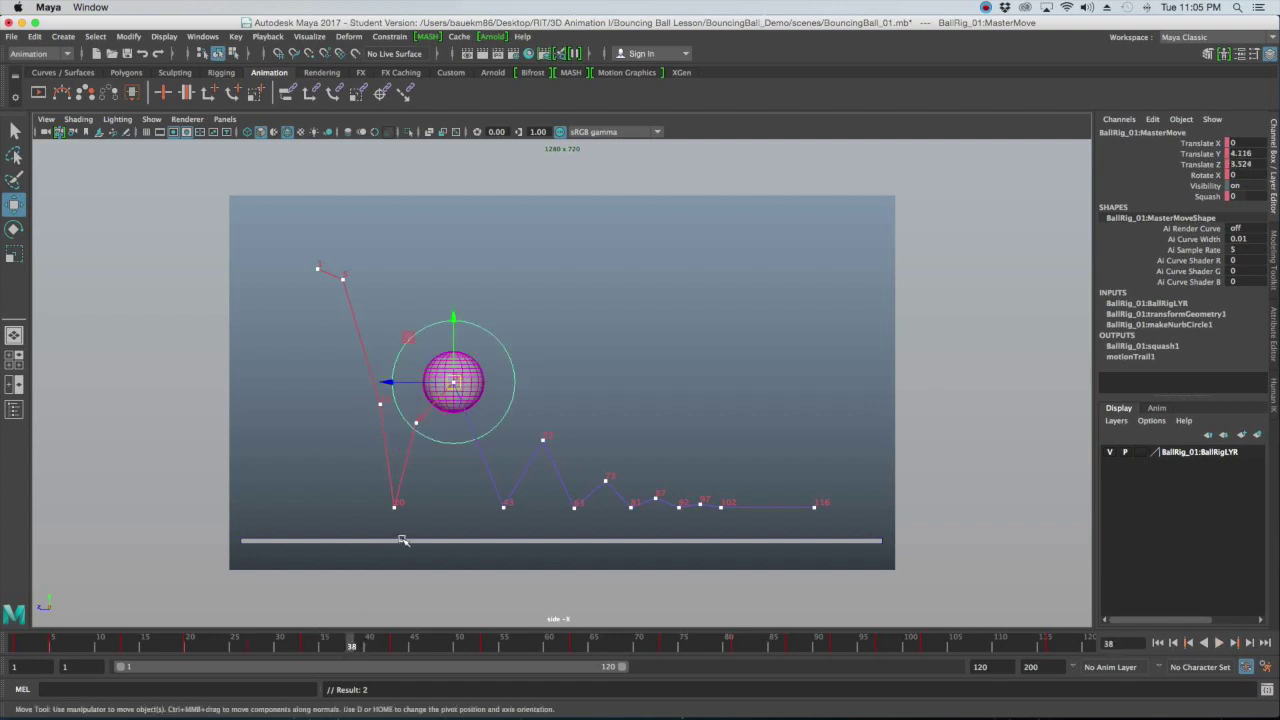
pyautogui.moveTo(460, 386); pyautogui.dragTo(485, 431)
pyautogui.press('s')
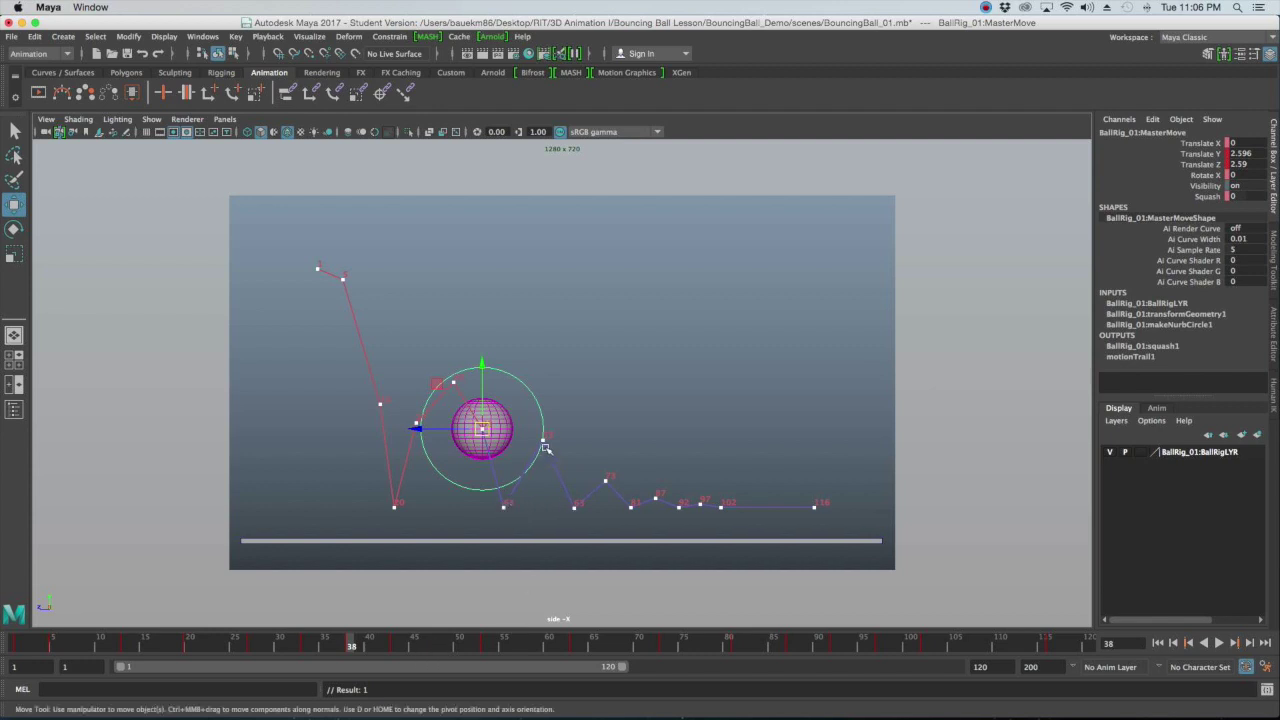
pyautogui.moveTo(437, 645)
pyautogui.mouseDown()
pyautogui.moveTo(449, 651)
pyautogui.moveTo(443, 642)
pyautogui.mouseUp()
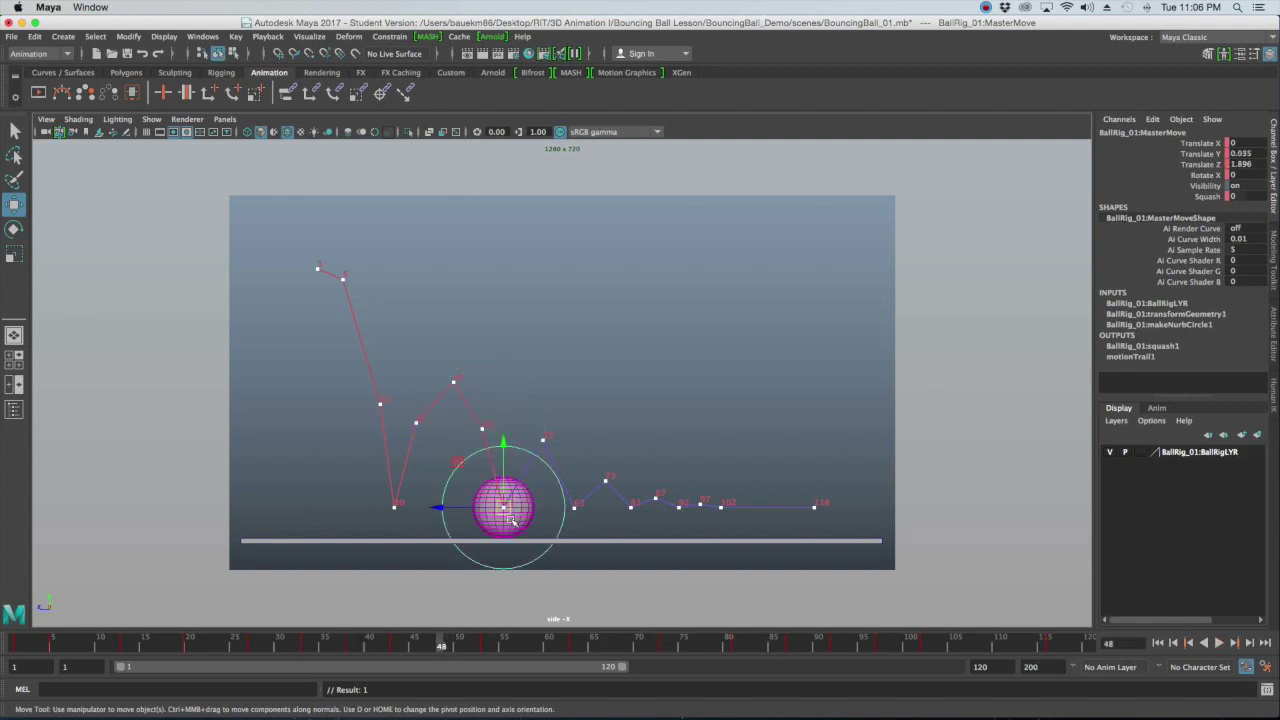
pyautogui.moveTo(505, 510); pyautogui.dragTo(520, 465)
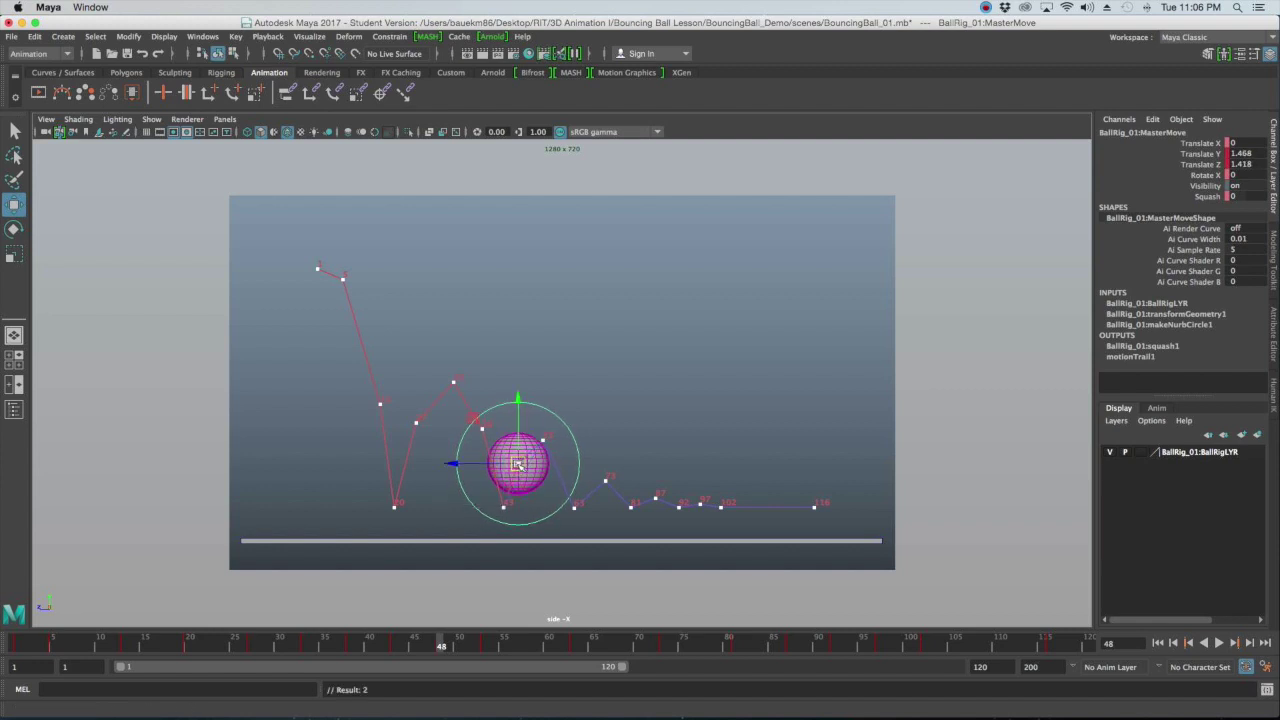
pyautogui.press('s')
# Key the ball at frame 58 on the fall of its third arc, at about Y 1.42, Z -0.04
pyautogui.click(531, 646)
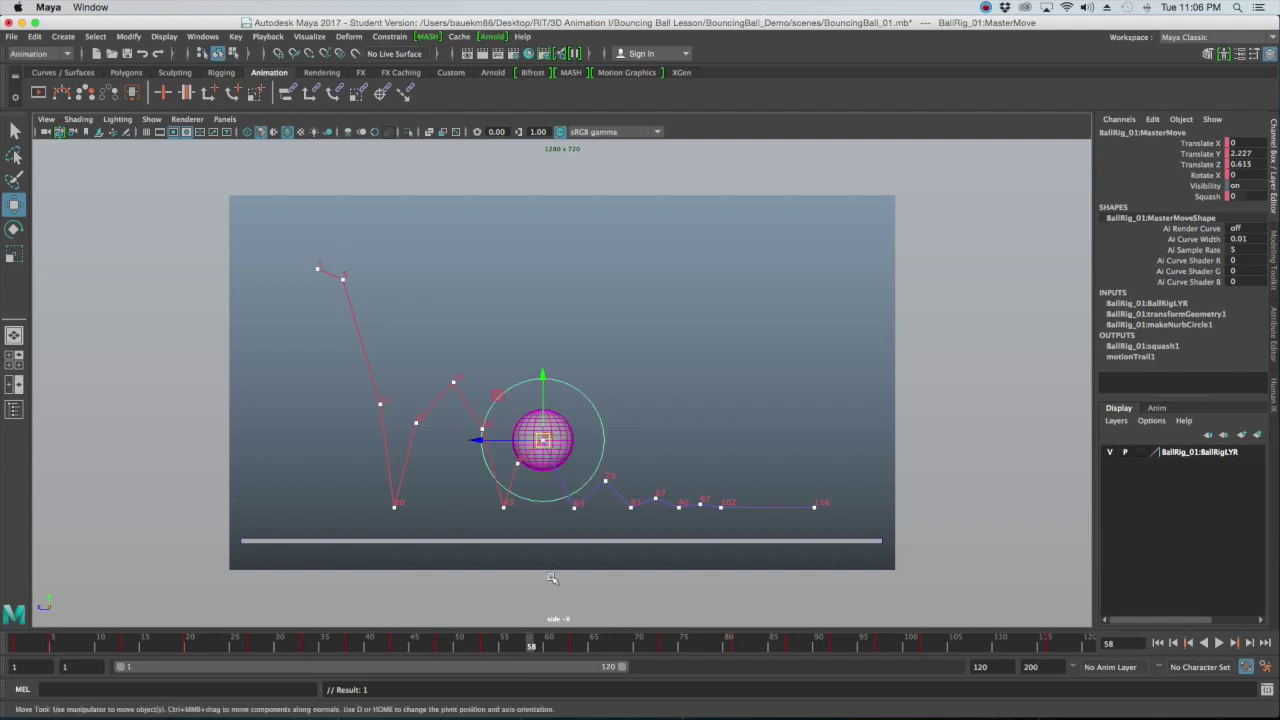
pyautogui.moveTo(543, 441); pyautogui.dragTo(566, 464)
pyautogui.press('s')
pyautogui.press('s')
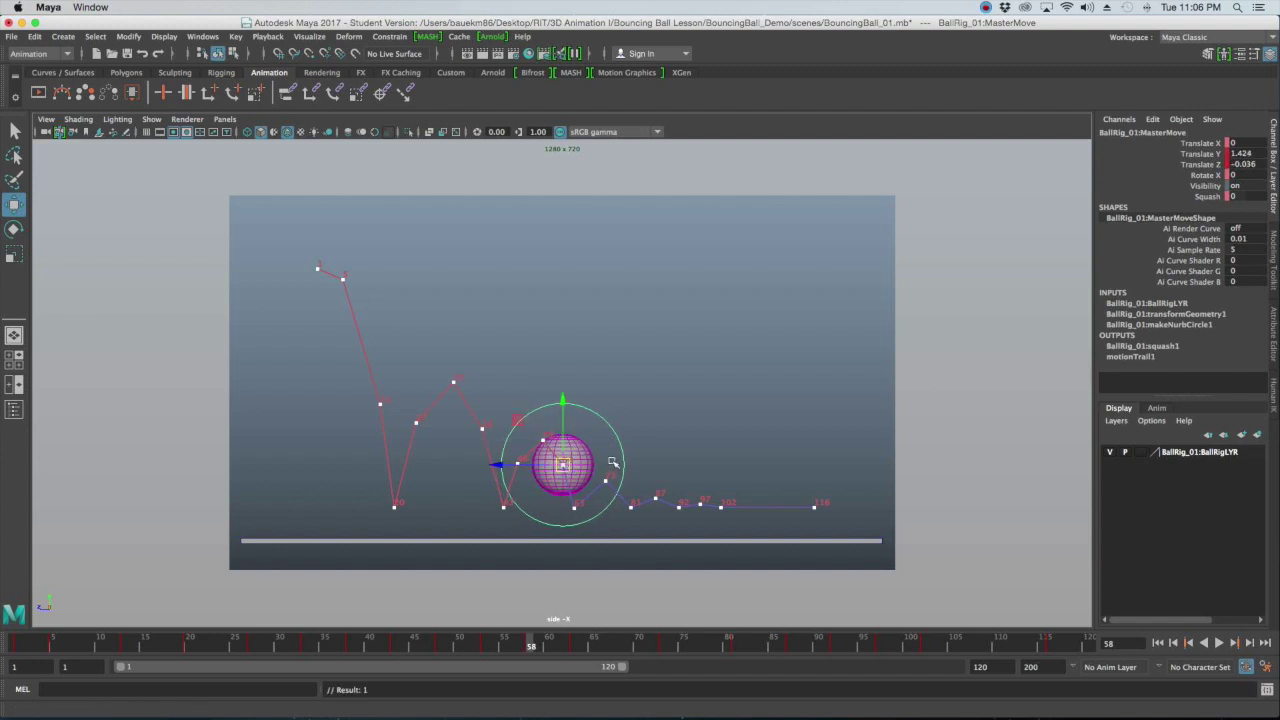
# Key the ball at frame 67 on the rise of its fourth arc, at about Y 0.60, Z -0.80
pyautogui.click(602, 645)
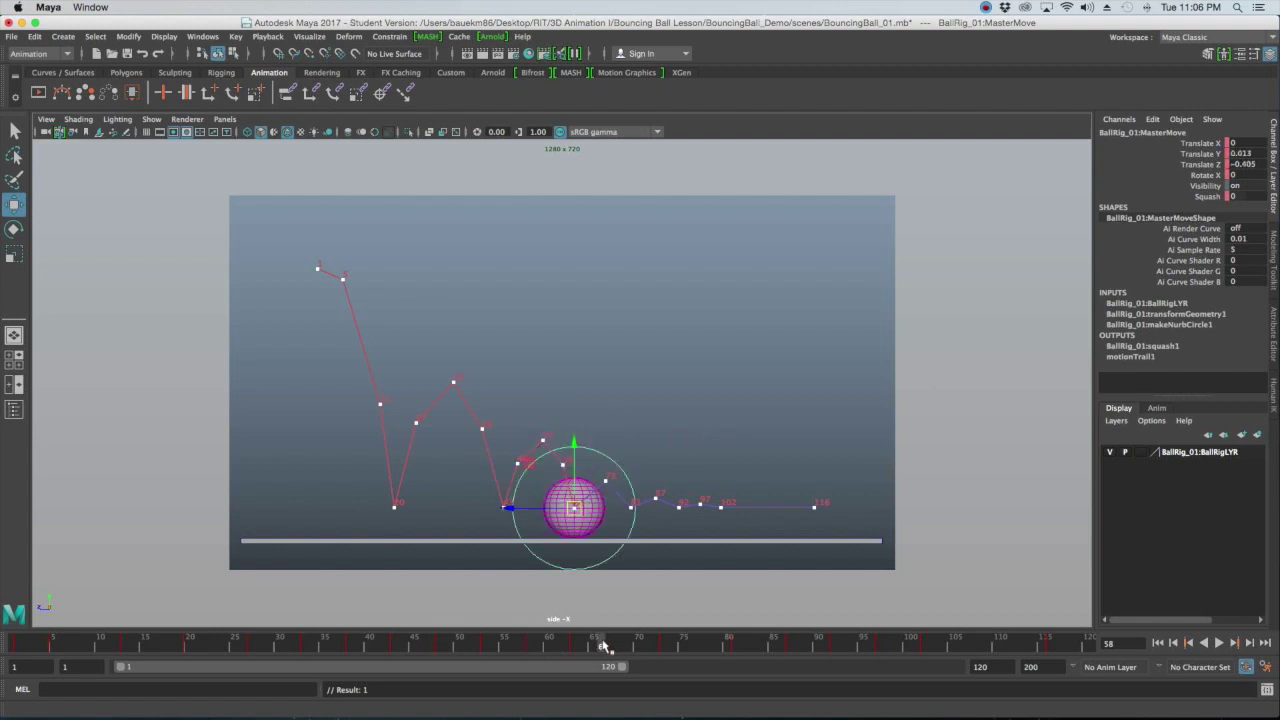
pyautogui.hotkey('alt', 'v')
pyautogui.hotkey('alt', 'v')
pyautogui.moveTo(575, 507); pyautogui.dragTo(590, 493)
pyautogui.press('s')
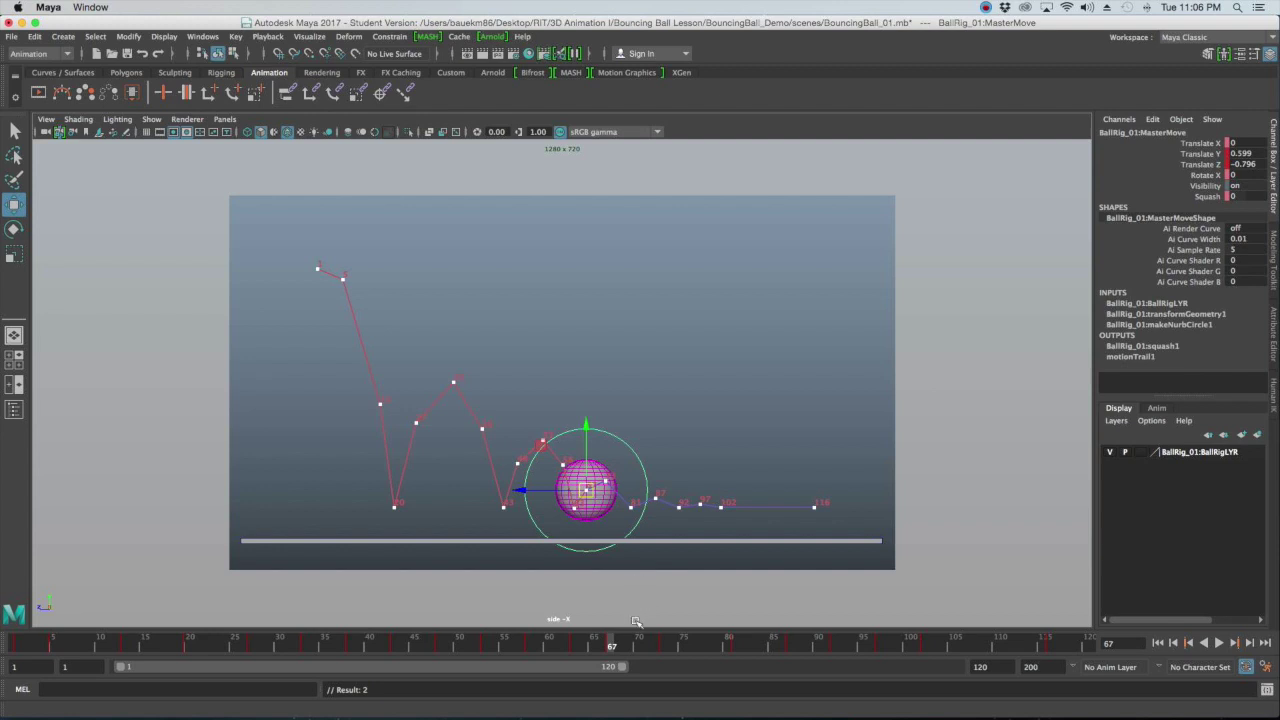
# Key the ball at frame 76 at about Y 0.60, Z -1.97, and at frame 83 at about Y 0.32, Z -2.60
pyautogui.click(690, 648)
pyautogui.moveTo(605, 482); pyautogui.dragTo(625, 496)
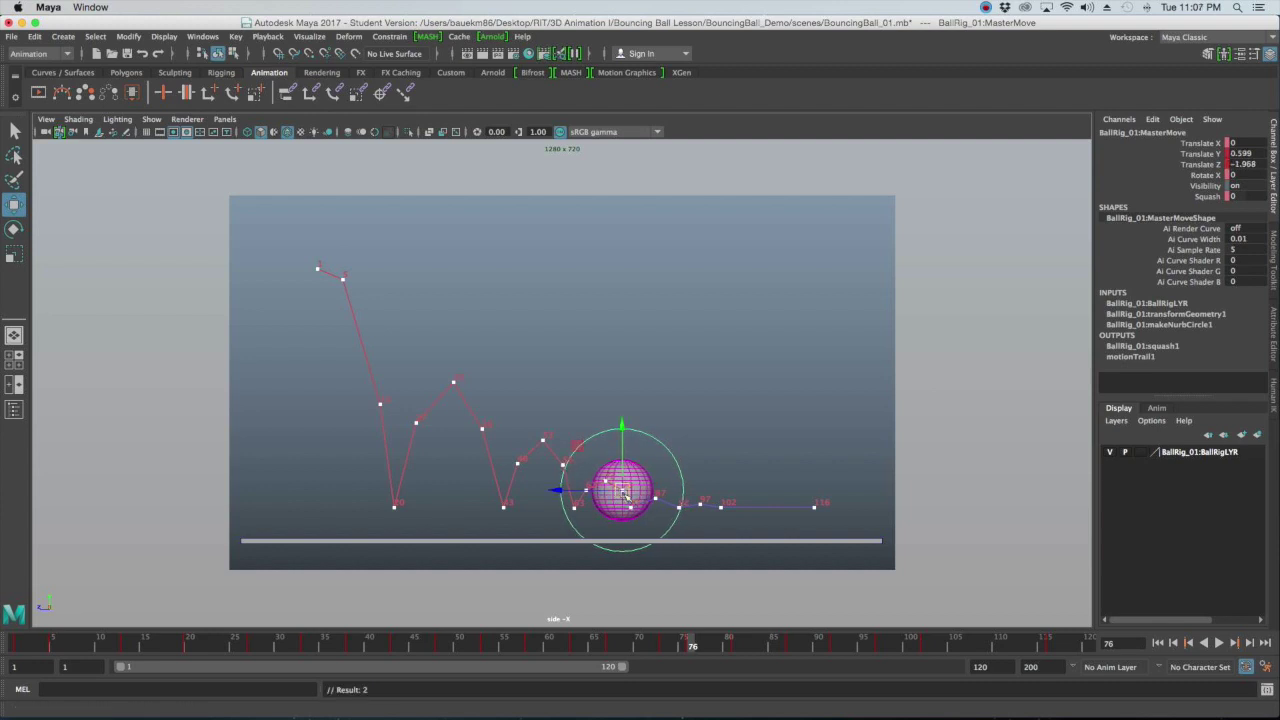
pyautogui.click(759, 647)
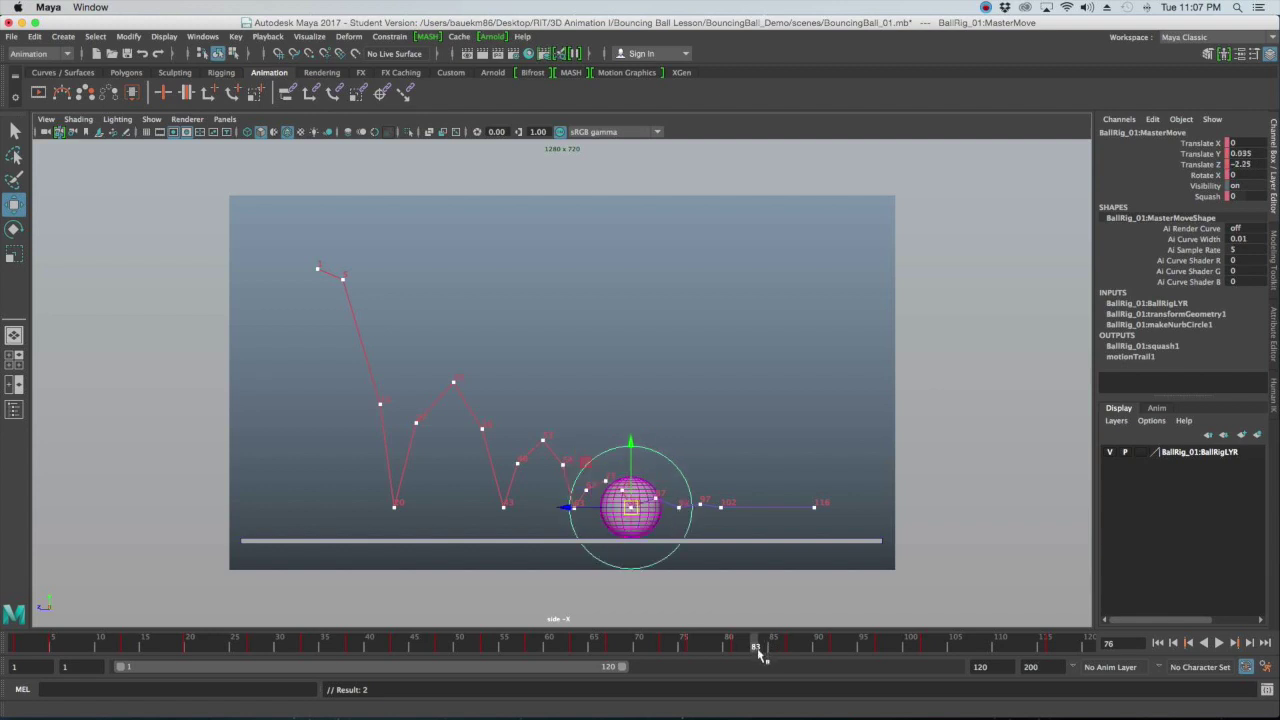
pyautogui.moveTo(632, 508); pyautogui.dragTo(642, 503)
pyautogui.press('s')
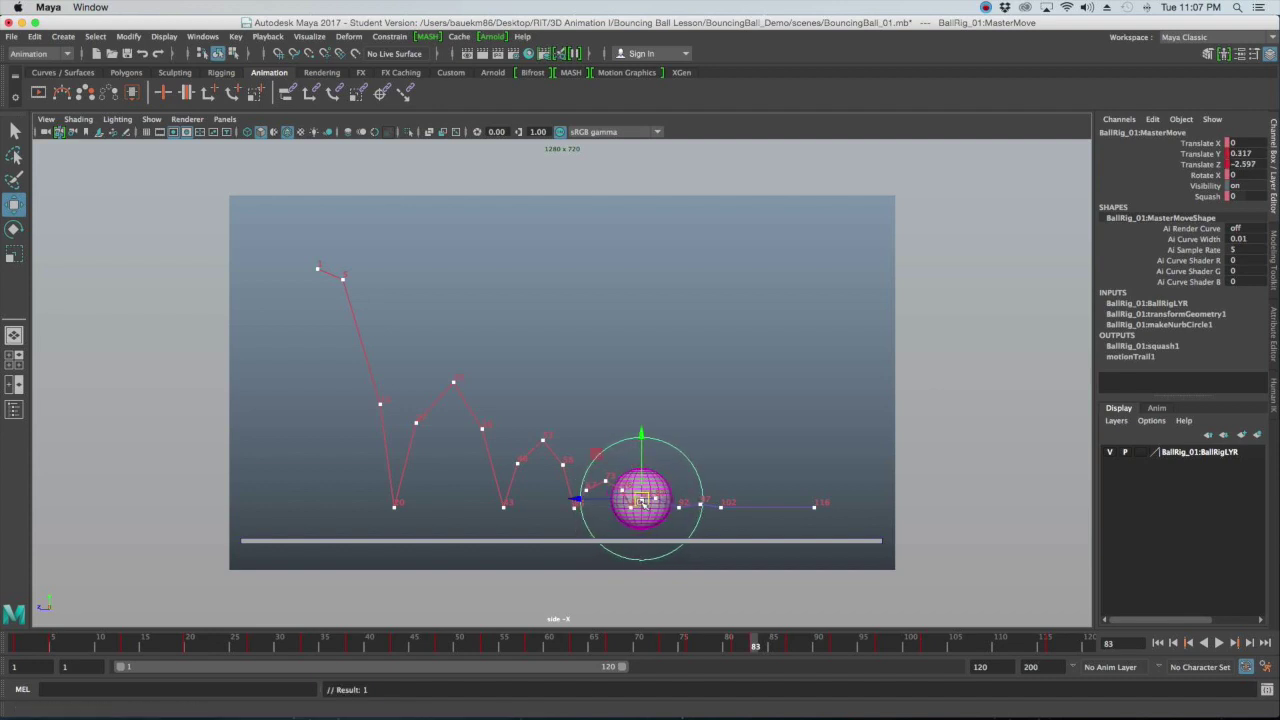
# Key the ball at frame 89 at about Y 0.25, Z -3.47, and lower the motion trail's frame 83 point to about Y 0.27
pyautogui.click(808, 650)
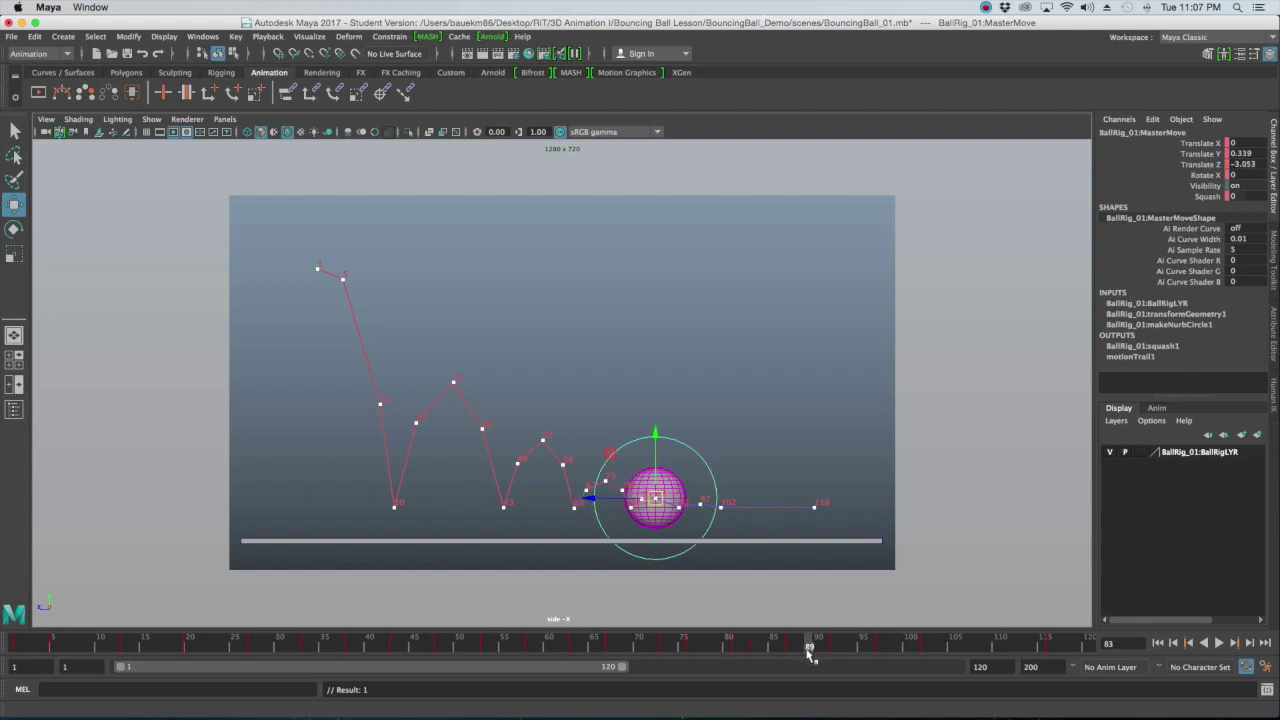
pyautogui.moveTo(664, 505); pyautogui.dragTo(669, 504)
pyautogui.press('s')
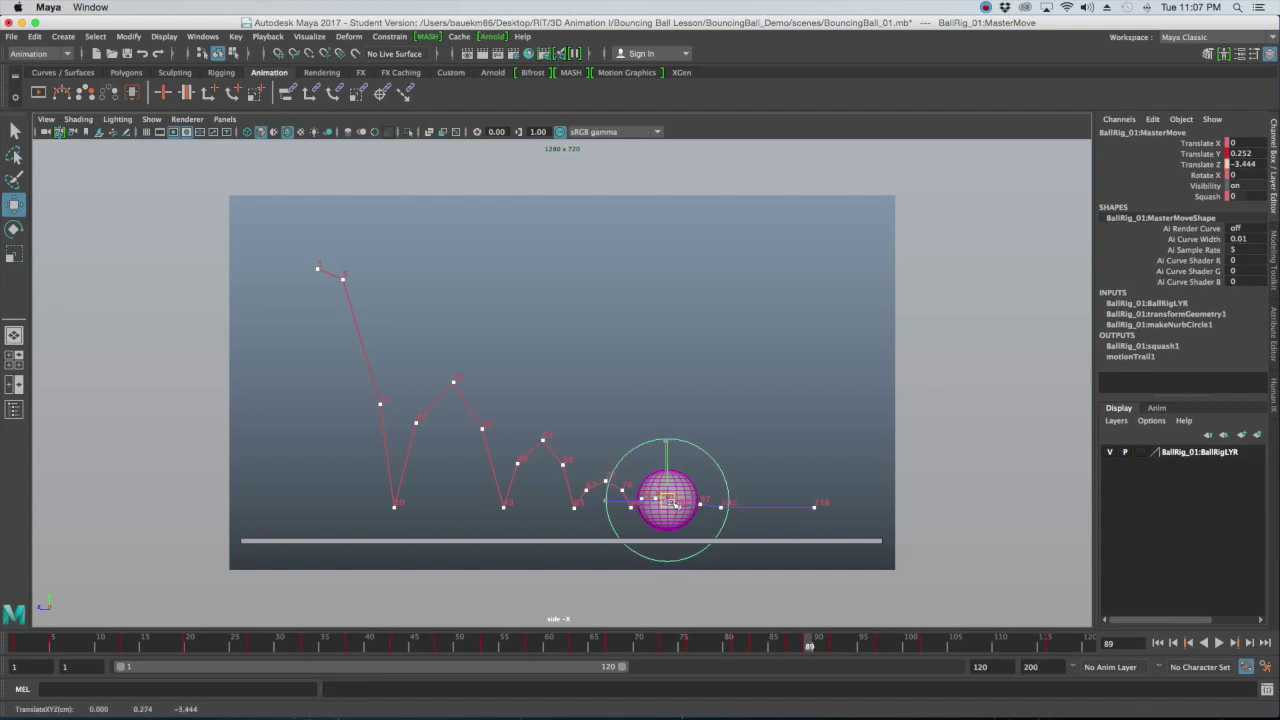
pyautogui.press('s')
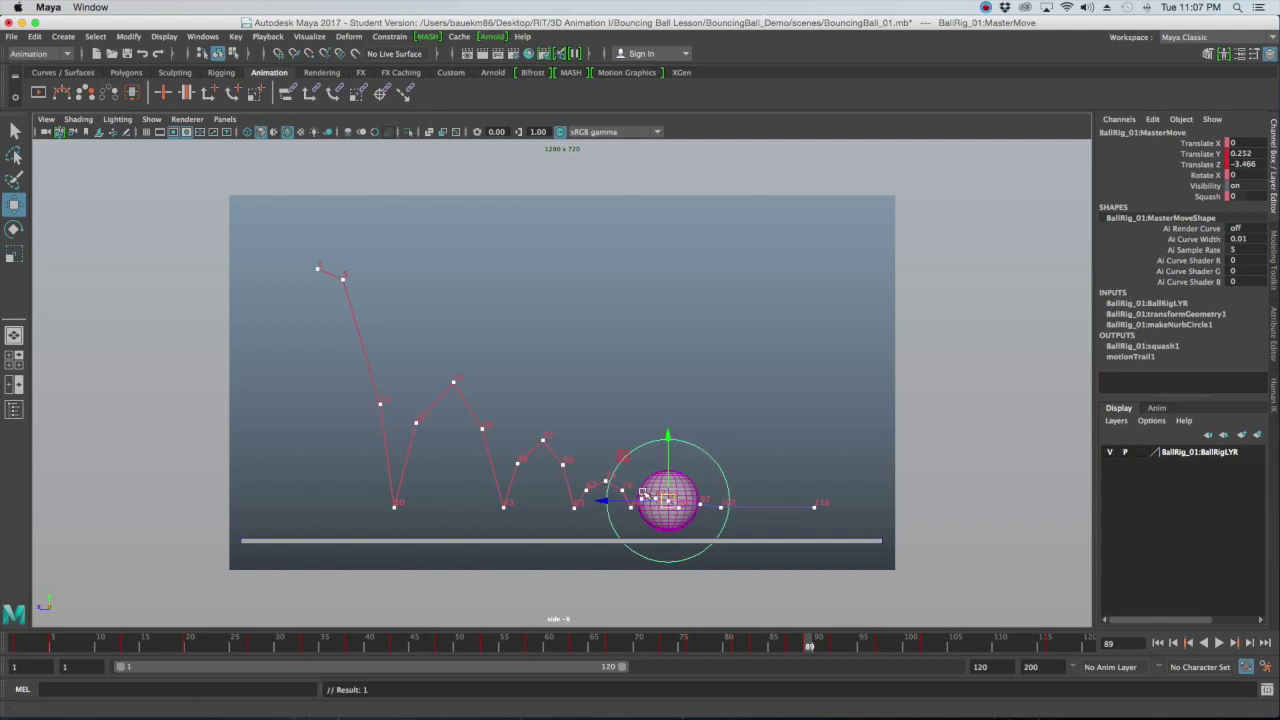
pyautogui.click(641, 497)
pyautogui.click(640, 478)
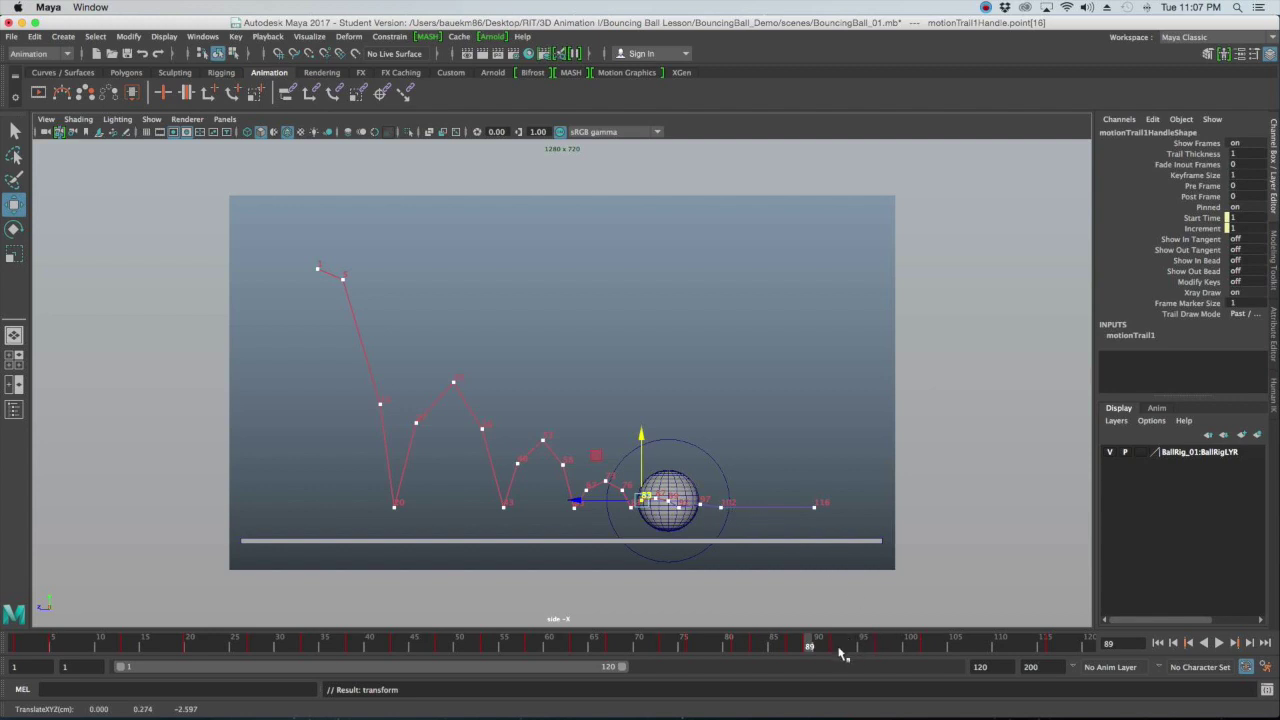
# Scrub through the remaining small bounces, return to frame 1, and play the animation to review the new arcs
pyautogui.moveTo(826, 648)
pyautogui.mouseDown()
pyautogui.moveTo(812, 648)
pyautogui.moveTo(837, 650)
pyautogui.mouseUp()
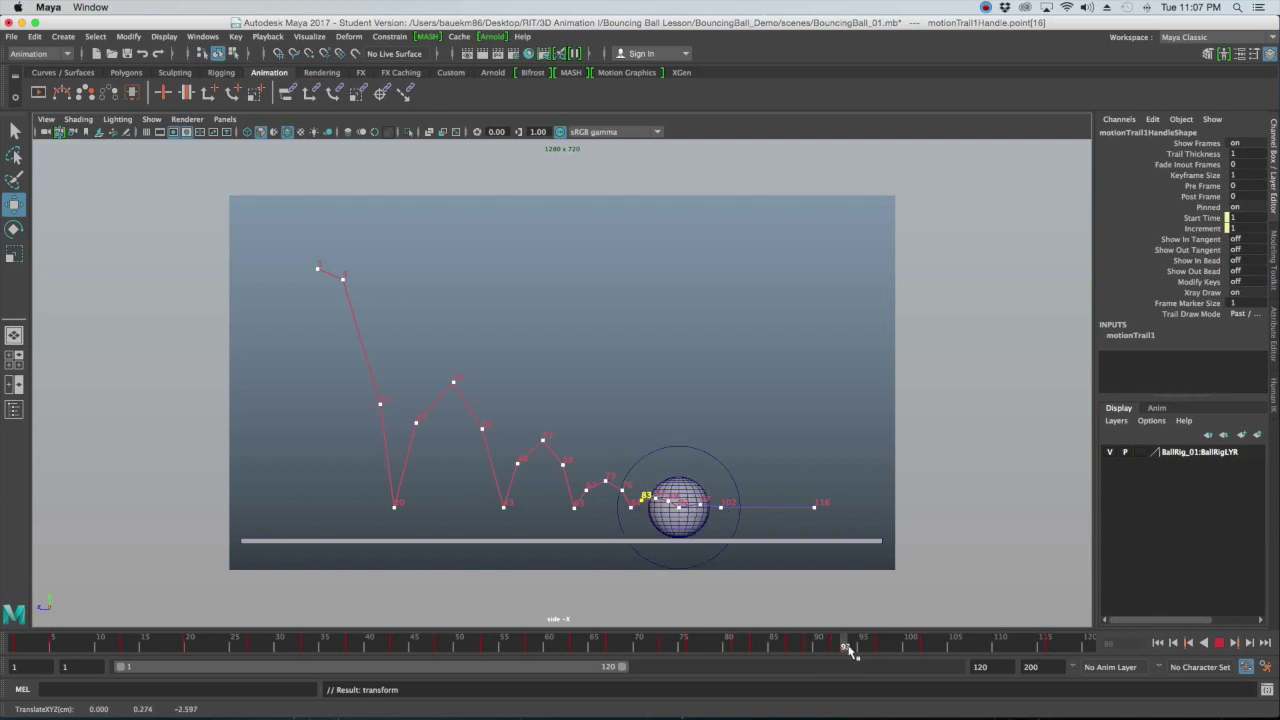
pyautogui.moveTo(864, 650); pyautogui.dragTo(12, 576)
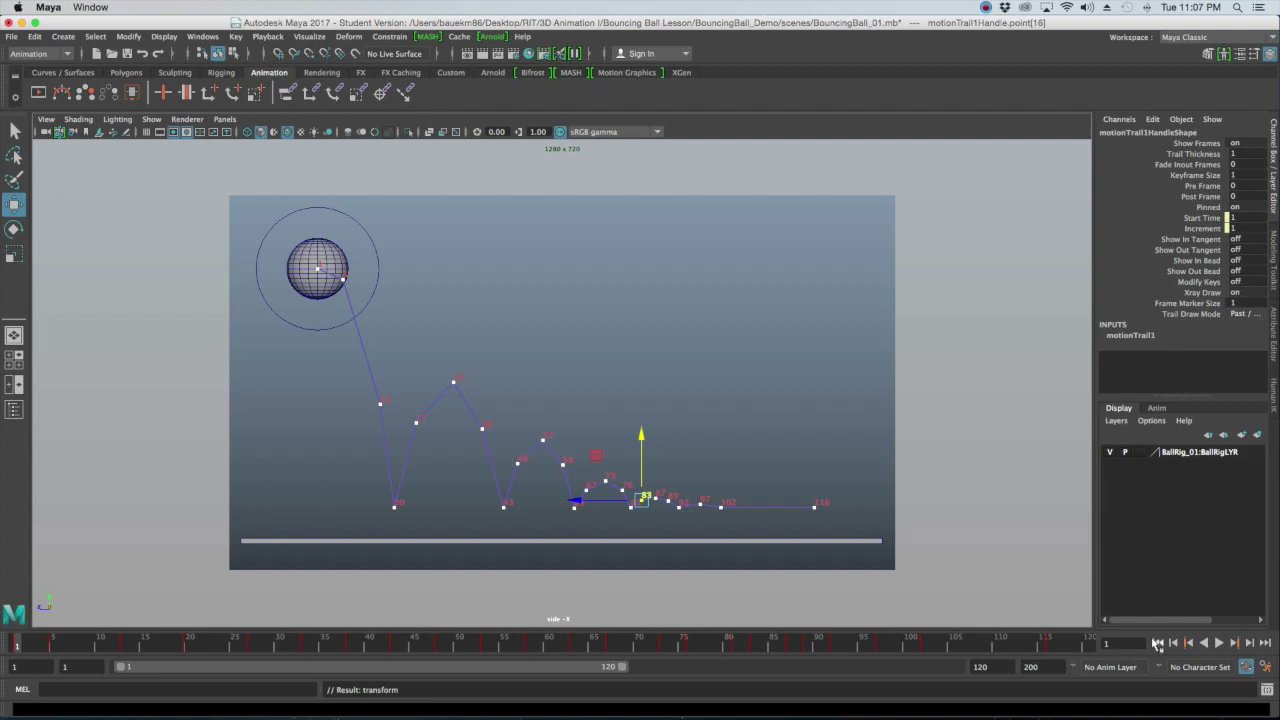
pyautogui.click(801, 337)
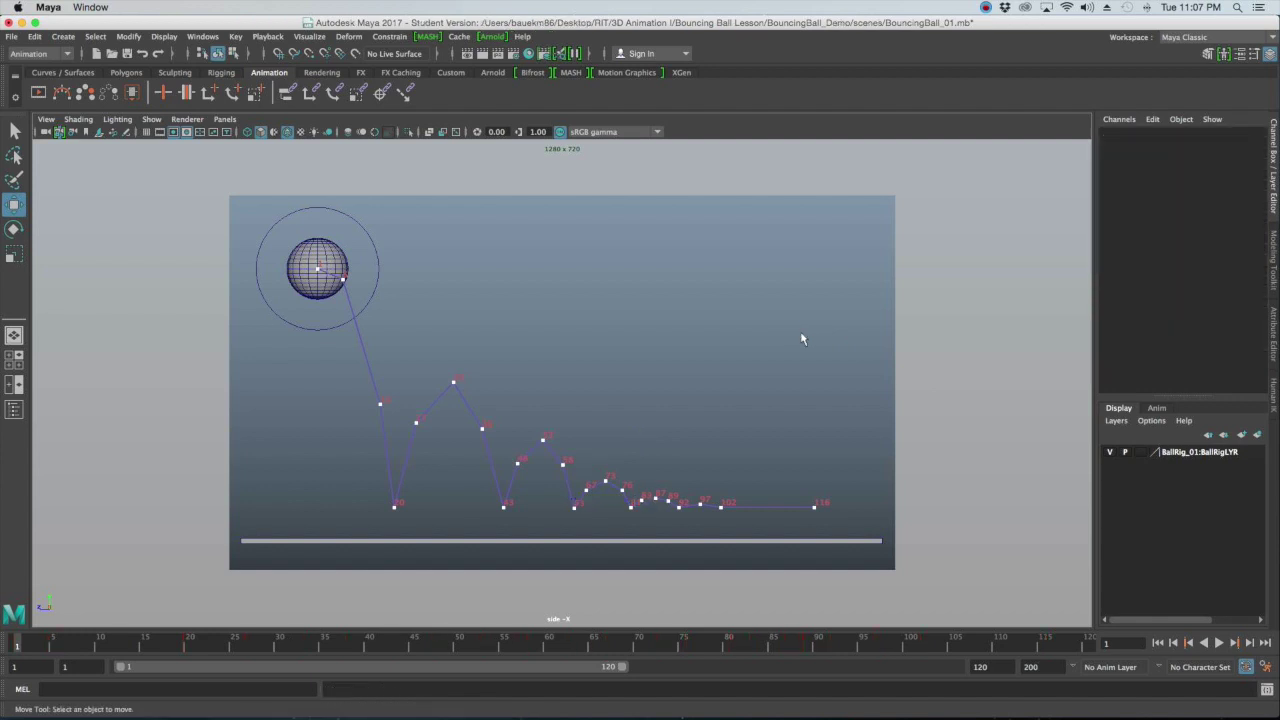
pyautogui.click(1220, 646)
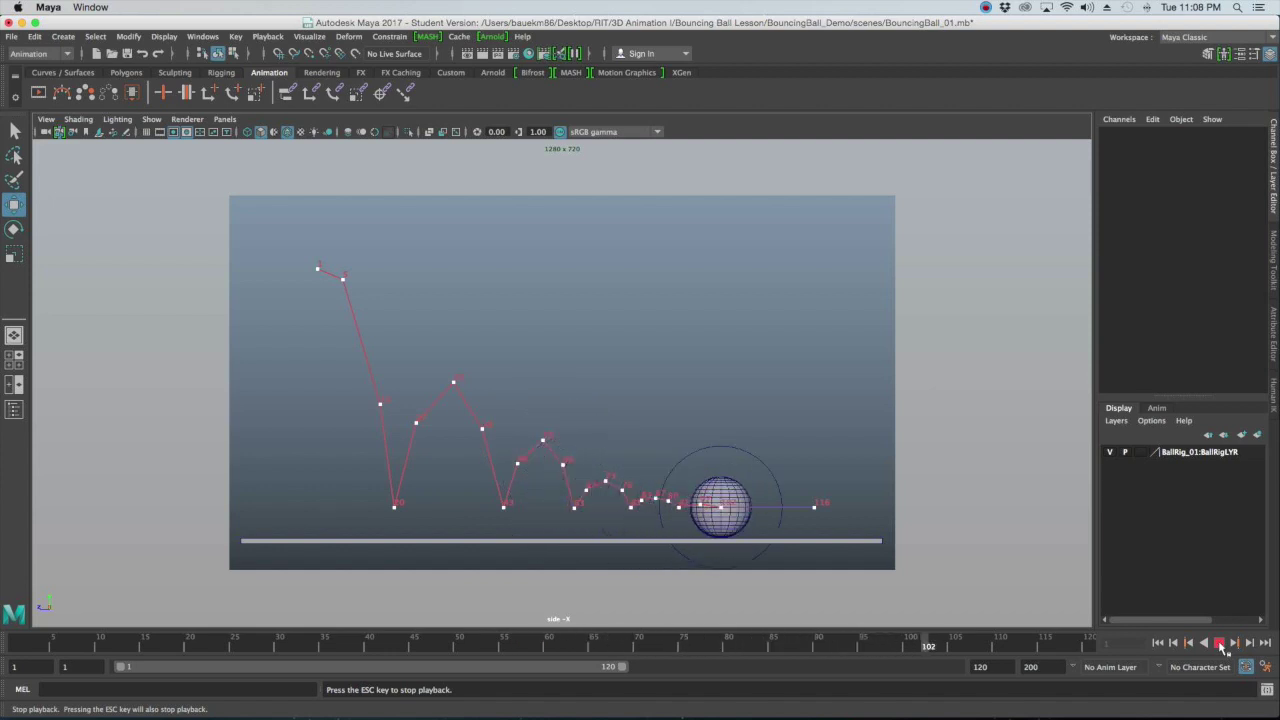
pyautogui.click(1219, 644)
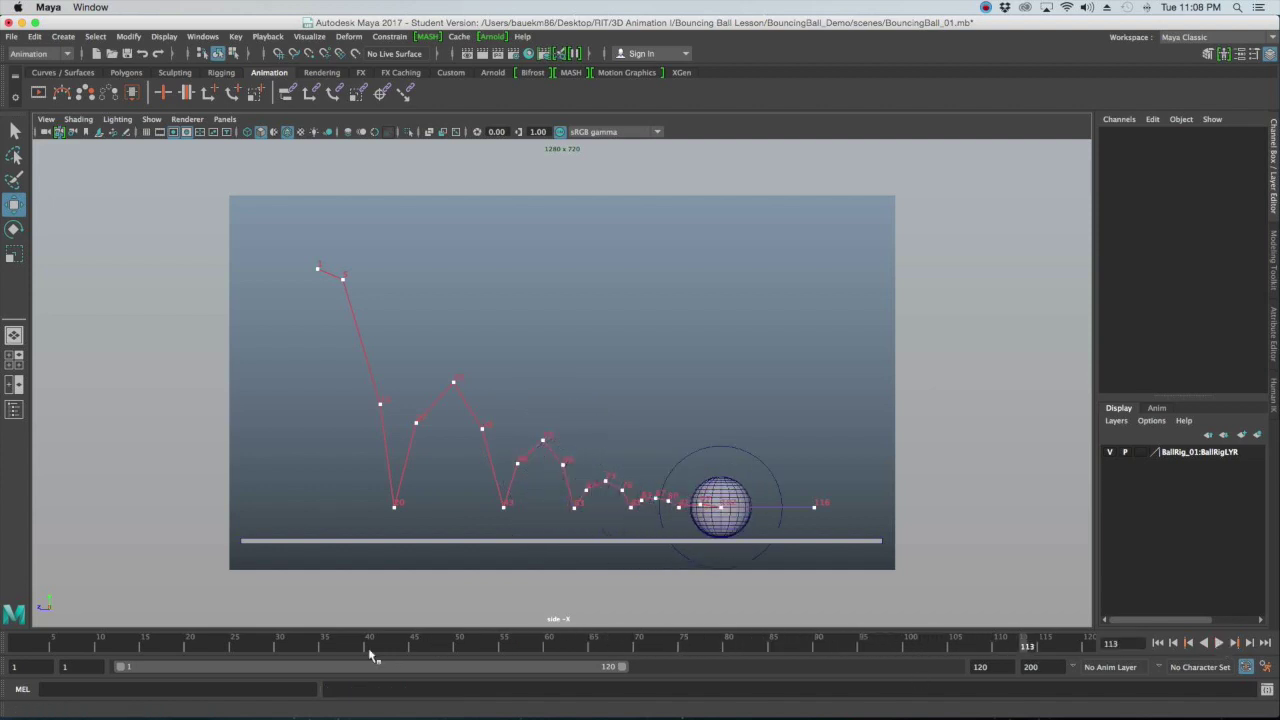
# Lower the ball's frame 13 key to about Y 2.81, Z 5.74
pyautogui.click(679, 453)
pyautogui.moveTo(55, 647); pyautogui.dragTo(143, 647)
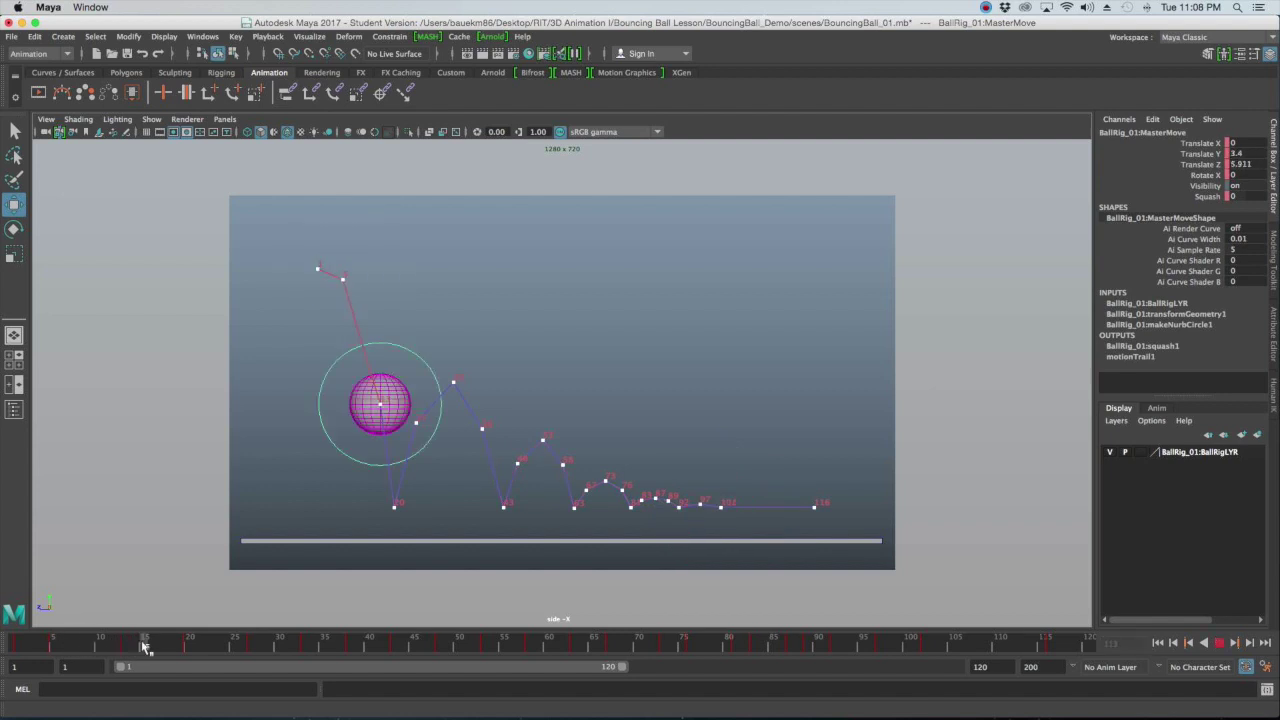
pyautogui.moveTo(143, 646); pyautogui.dragTo(127, 647)
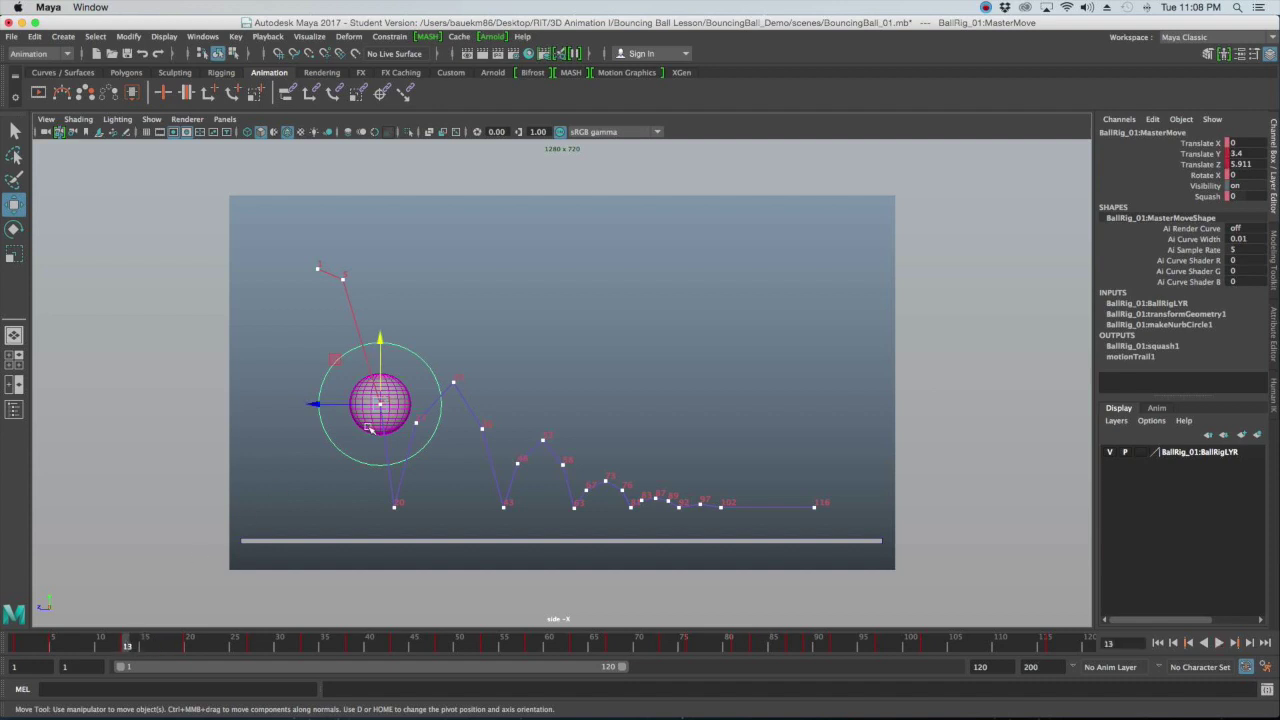
pyautogui.moveTo(383, 401); pyautogui.dragTo(388, 422)
pyautogui.press('s')
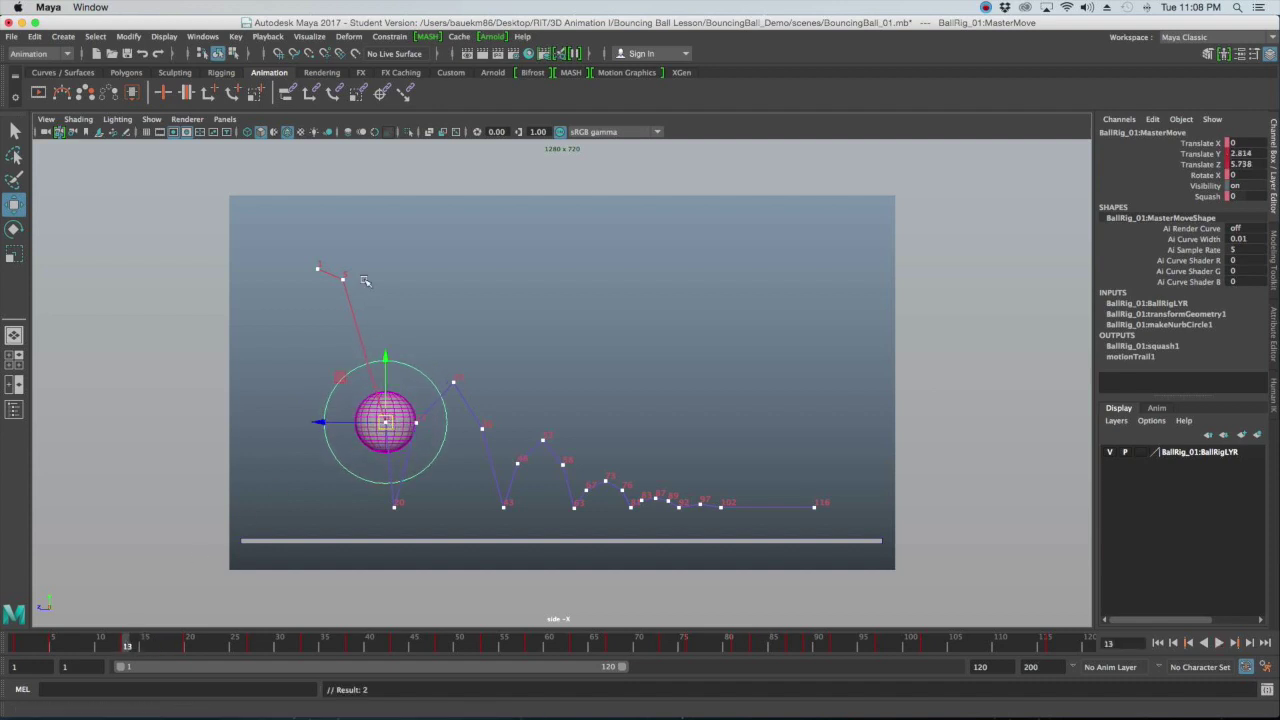
# Lower the ball's frame 13 key to about Y 2.73, Z 5.67
pyautogui.doubleClick(55, 648)
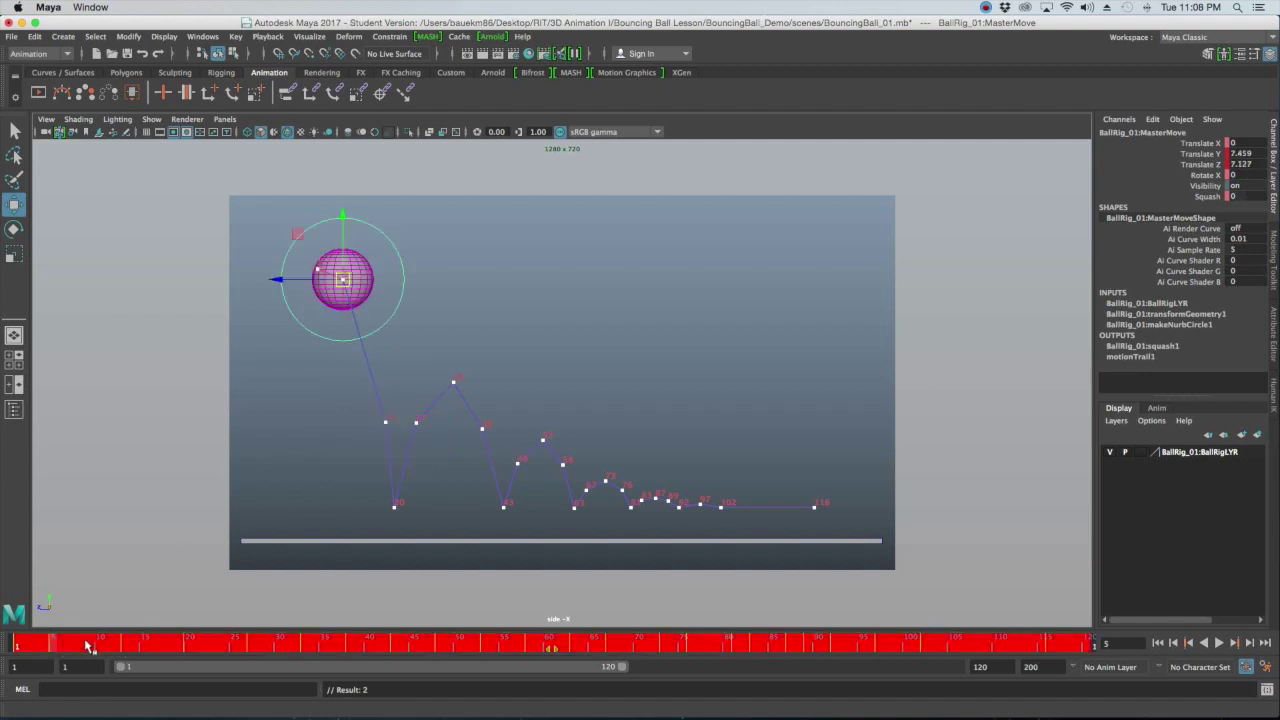
pyautogui.click(55, 646)
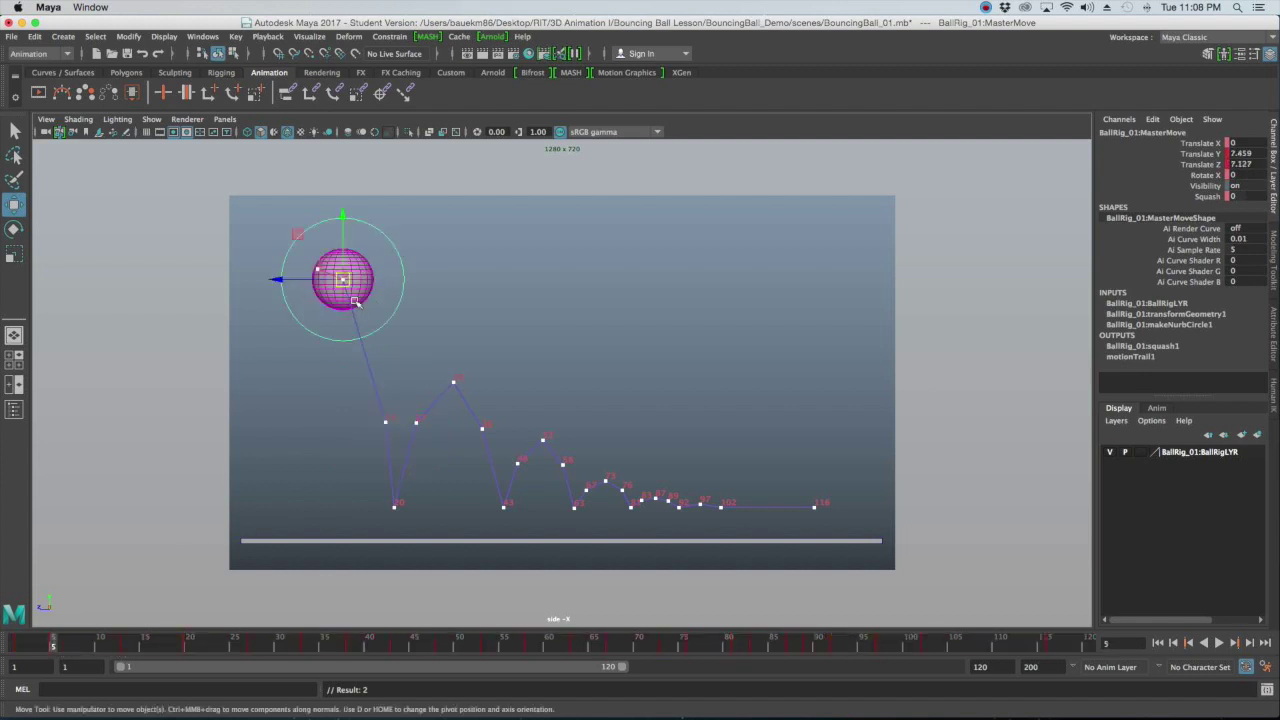
pyautogui.hotkey('alt', 'v')
pyautogui.hotkey('alt', 'v')
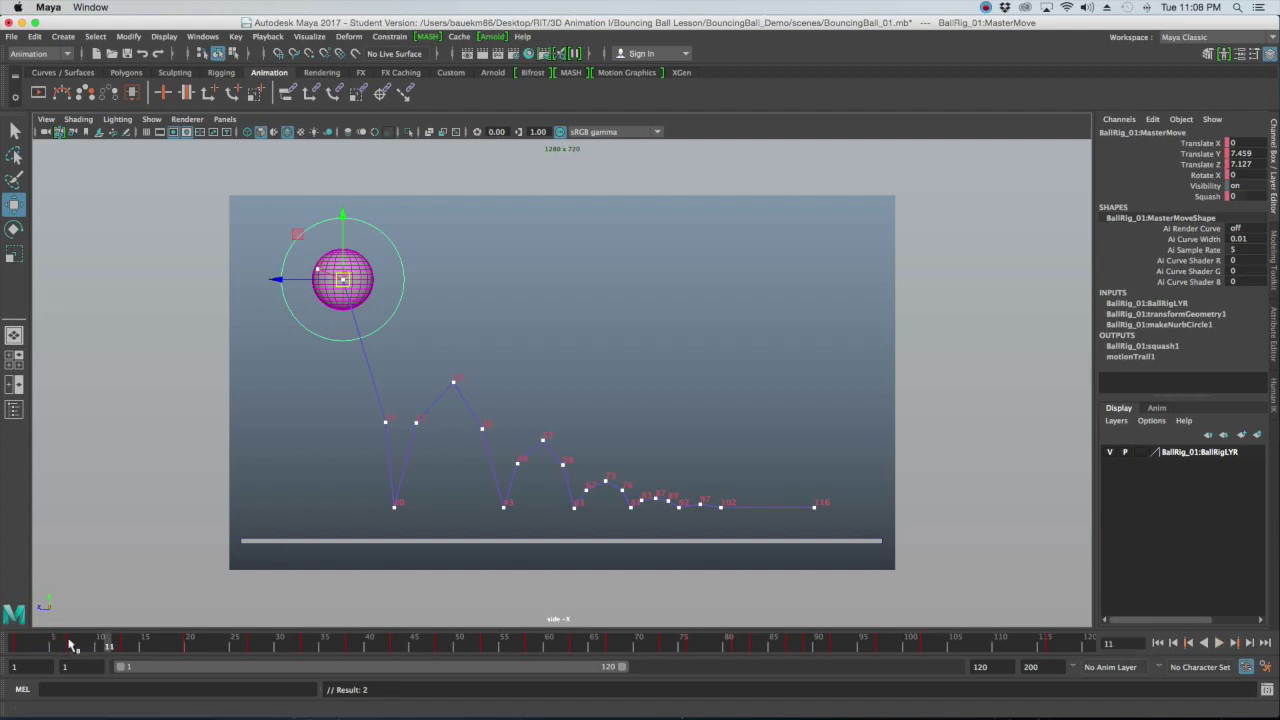
pyautogui.click(120, 648)
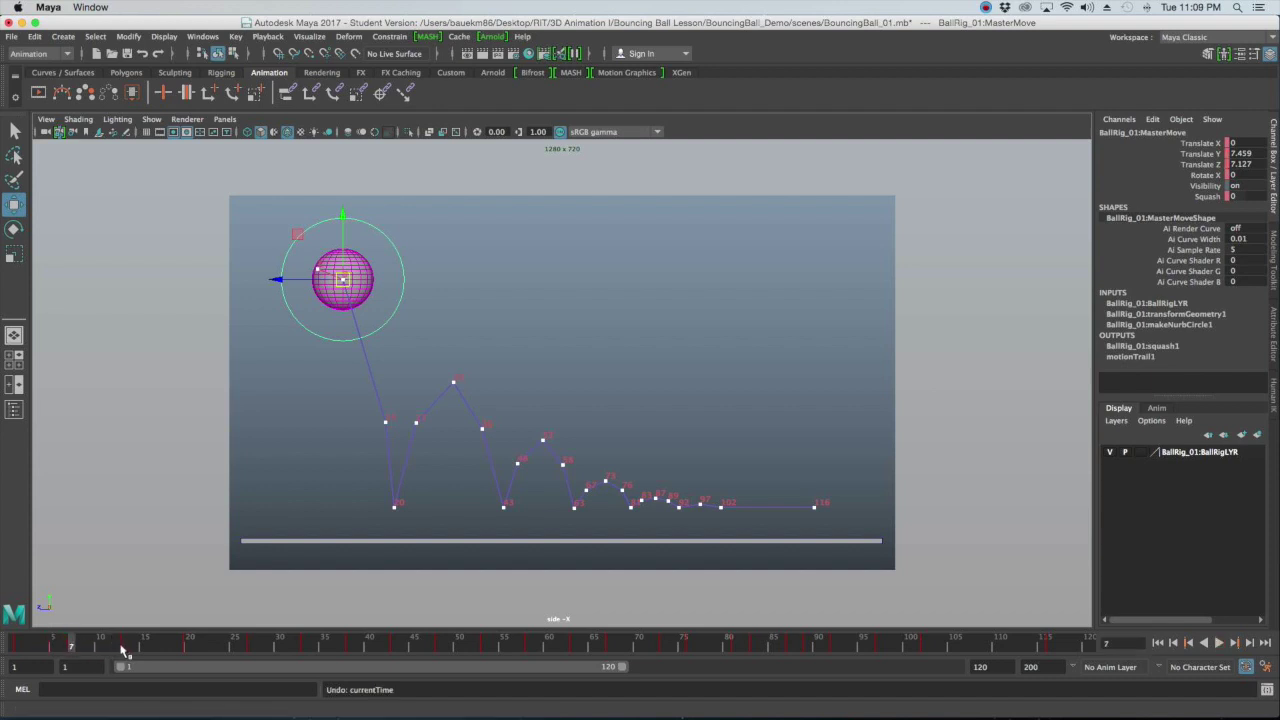
pyautogui.moveTo(381, 425); pyautogui.dragTo(383, 428)
pyautogui.press('s')
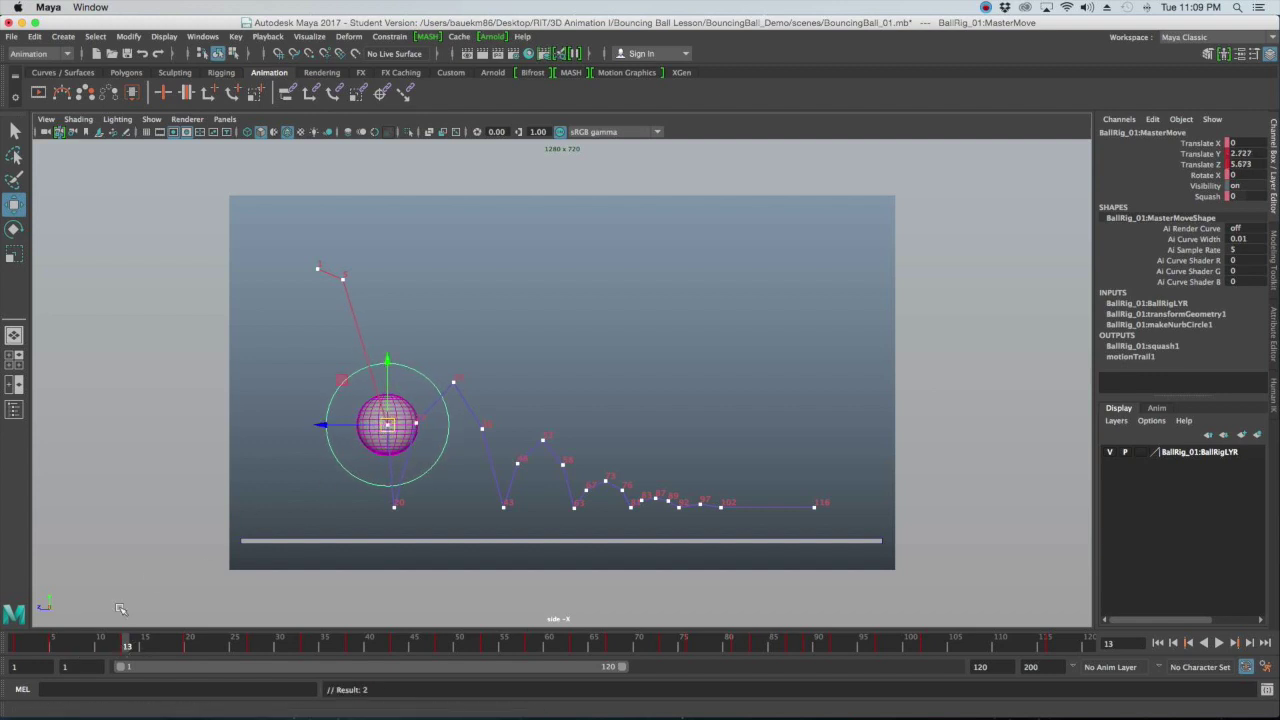
# Move the ball's frame 5 key to frame 7 on the timeline and deselect the ball
pyautogui.click(55, 648)
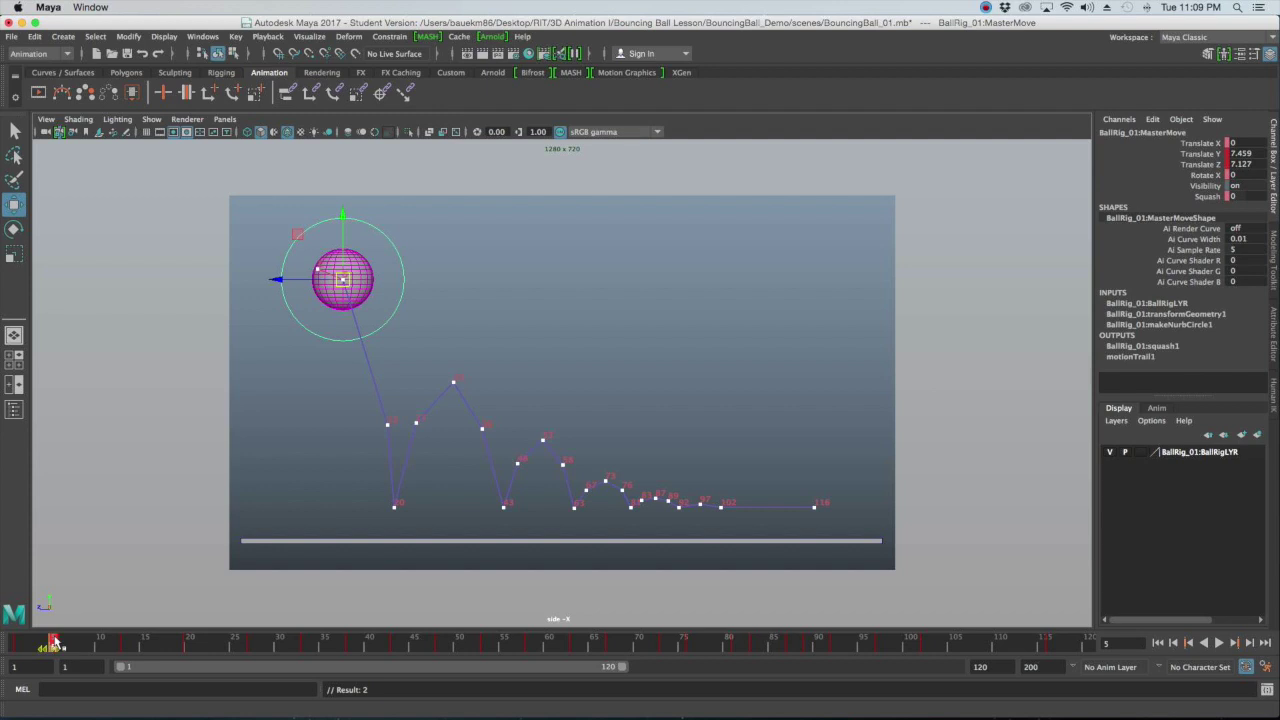
pyautogui.moveTo(55, 640); pyautogui.dragTo(71, 641)
pyautogui.click(147, 645)
pyautogui.moveTo(377, 259); pyautogui.dragTo(336, 296)
pyautogui.click(392, 278)
pyautogui.press('z')
pyautogui.click(435, 302)
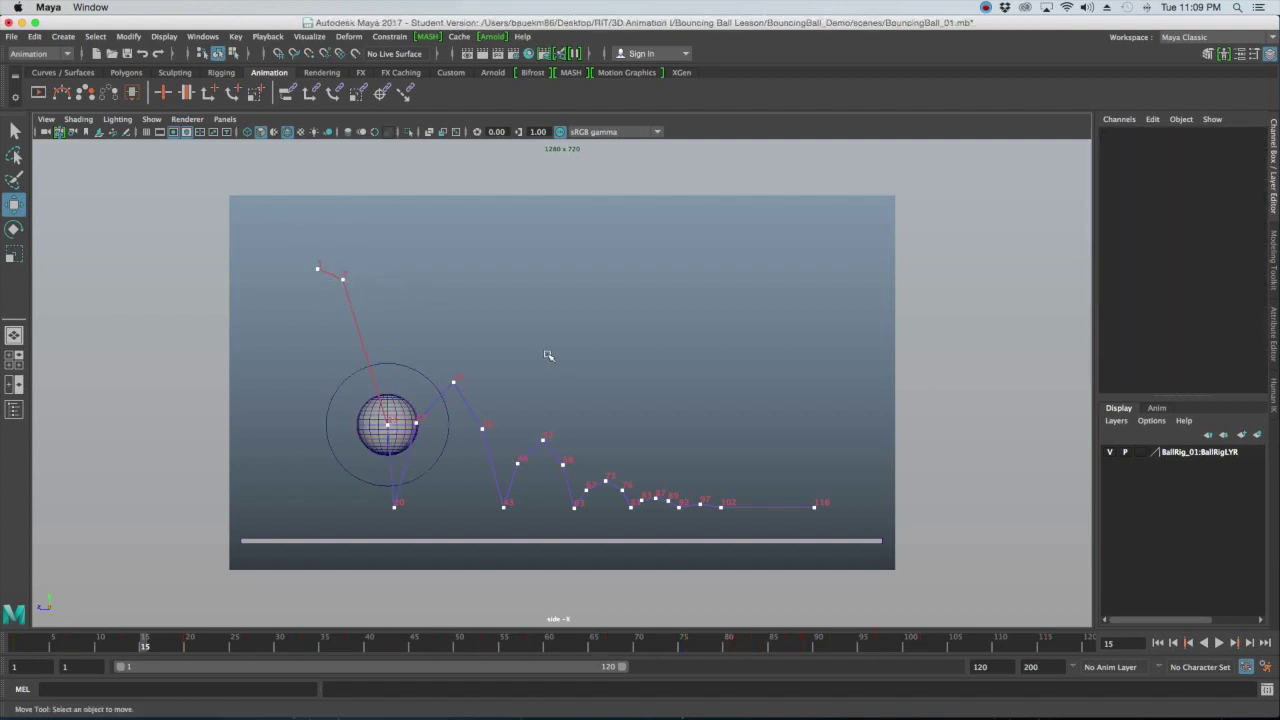
# Play the animation from frame 1 to review the timing of the first fall
pyautogui.click(1173, 643)
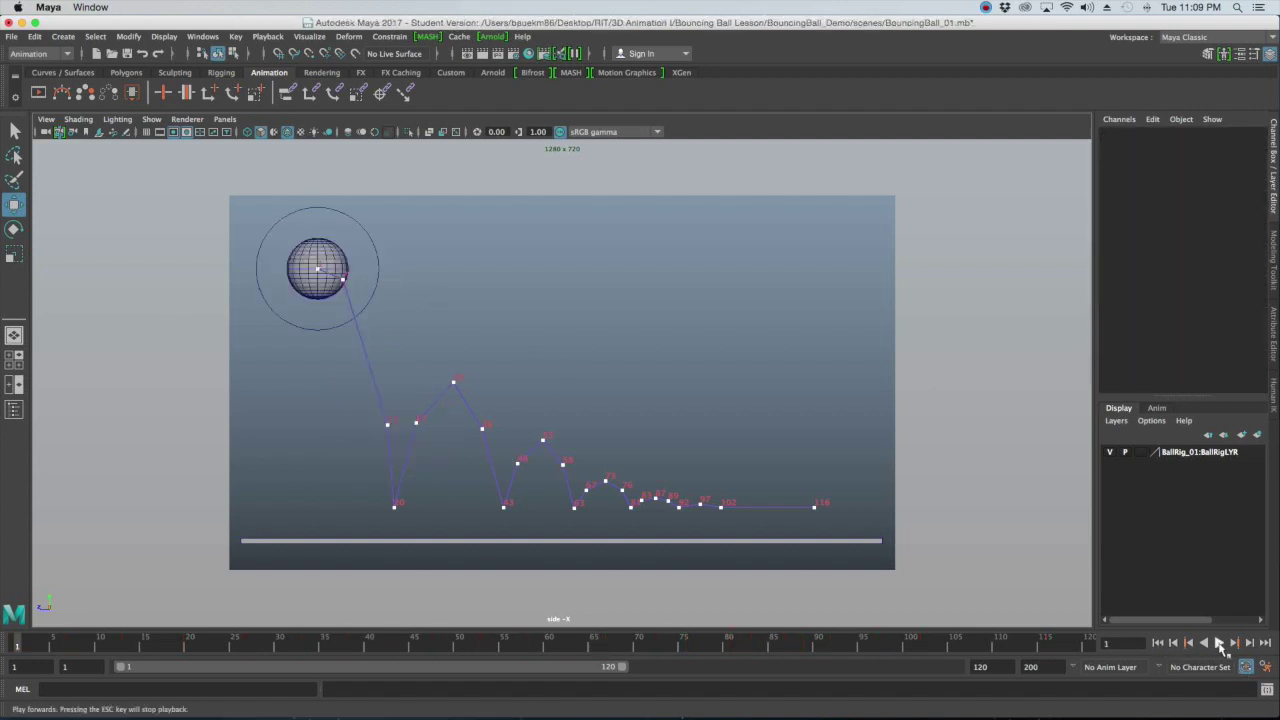
pyautogui.click(1220, 645)
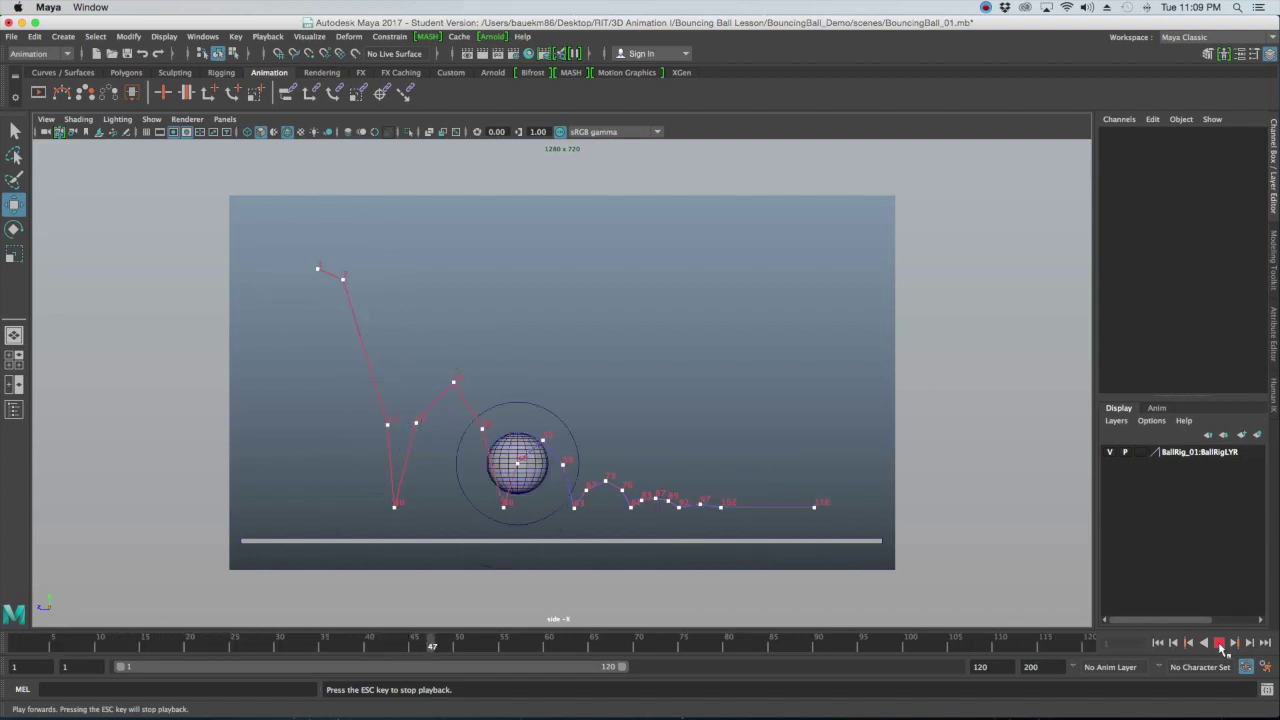
pyautogui.click(1220, 645)
# Raise the motion trail's frame 13 point to about Y 3.40, Z 5.87, and return to frame 1
pyautogui.moveTo(386, 427); pyautogui.dragTo(382, 406)
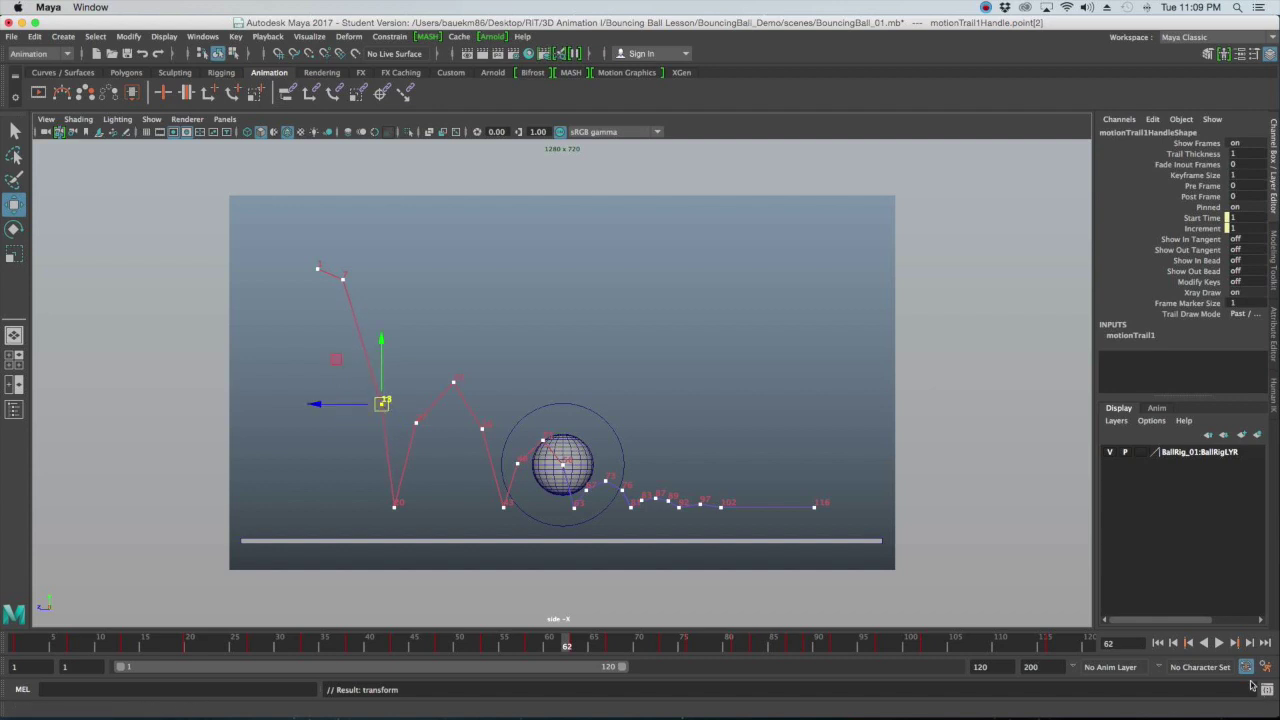
pyautogui.click(1156, 644)
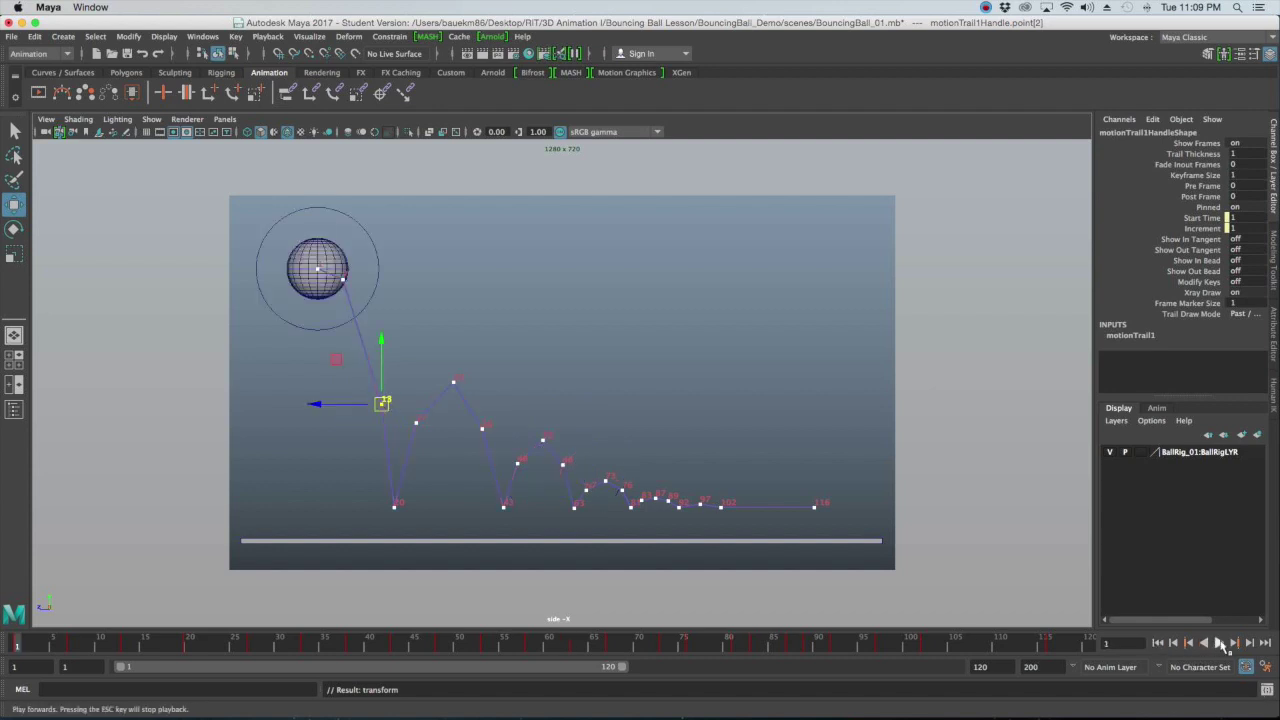
pyautogui.click(882, 466)
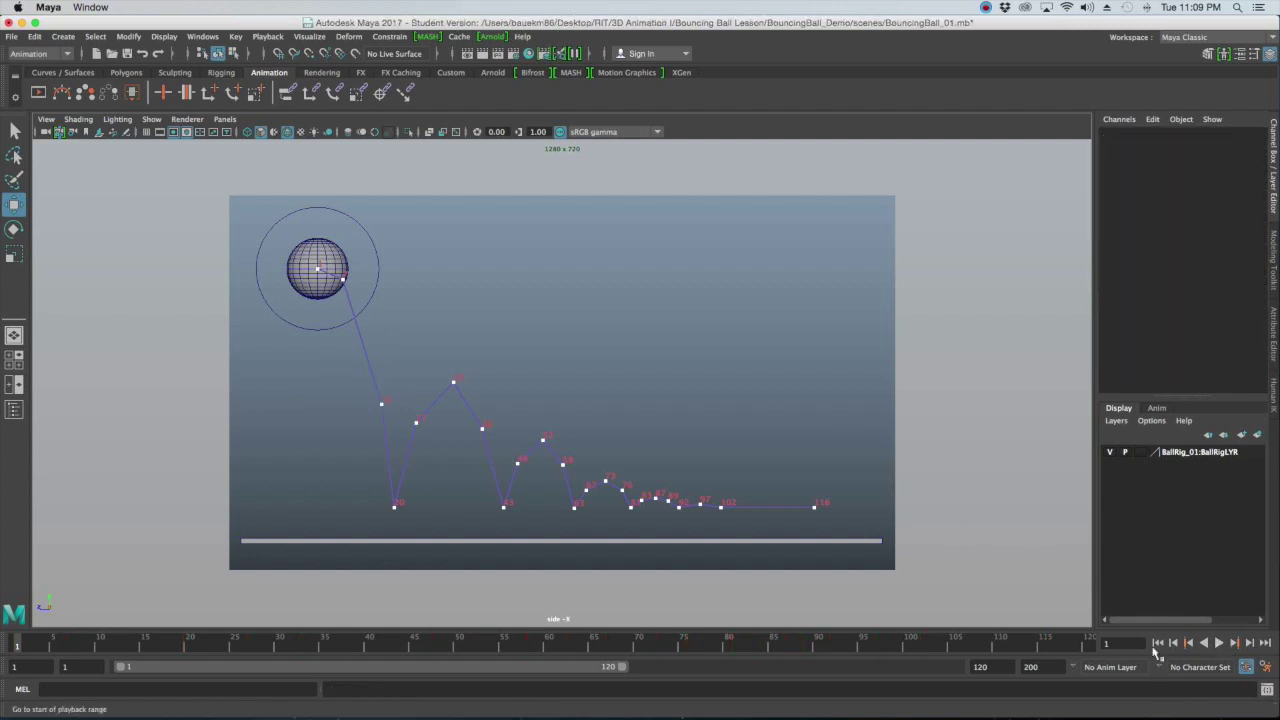
# Play the animation to review the adjusted first arc, and return to frame 1
pyautogui.click(1219, 644)
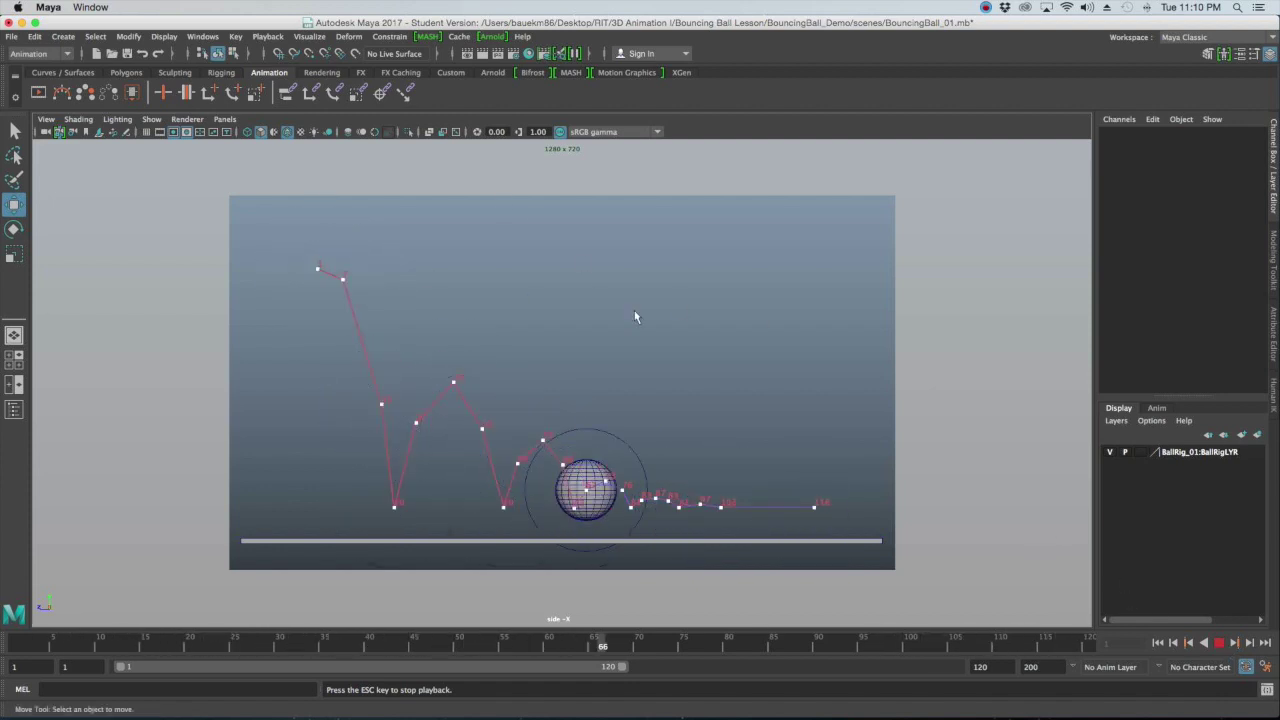
pyautogui.click(1226, 645)
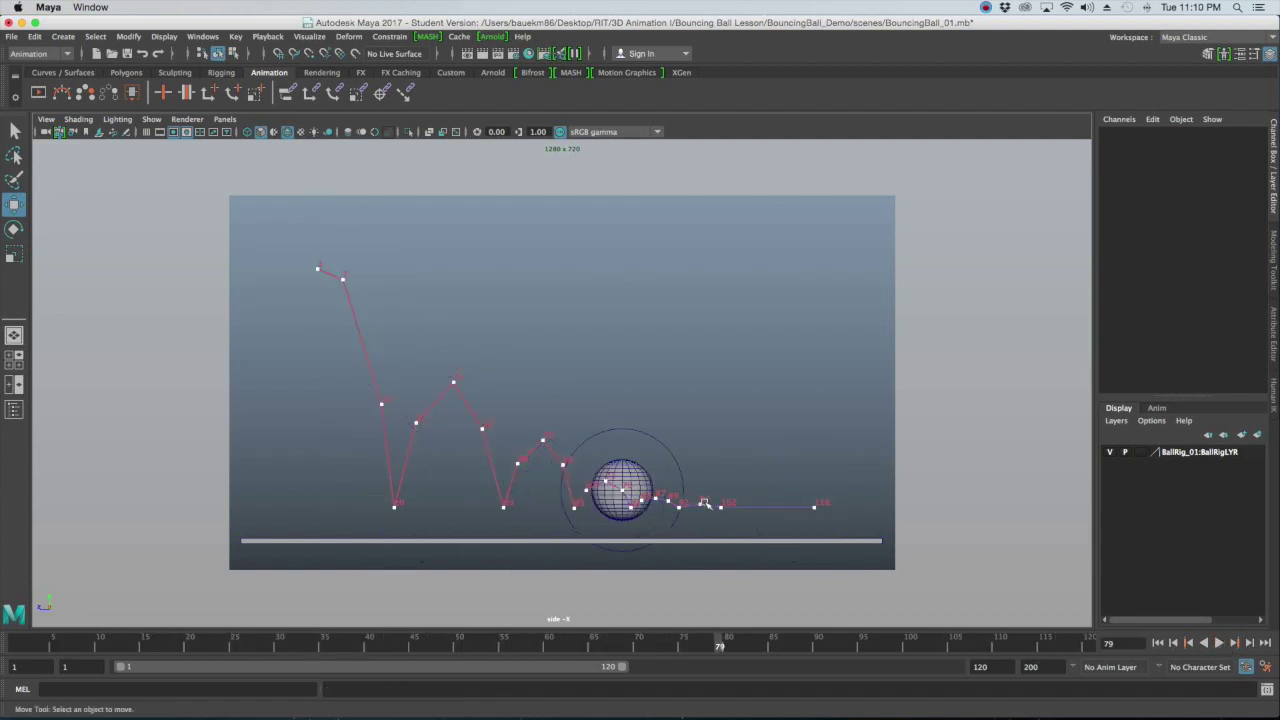
pyautogui.moveTo(426, 636); pyautogui.dragTo(58, 634)
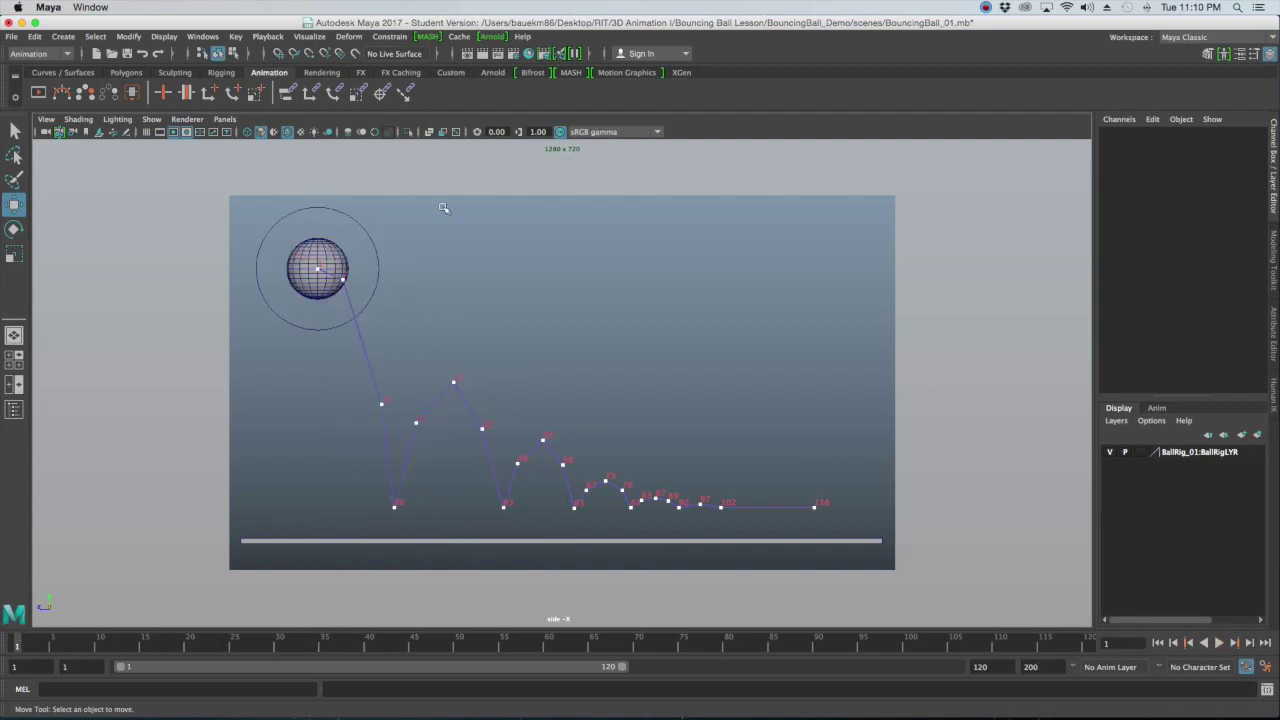
# Select the ball's master control and set its Squash to 0.7 at frame 7
pyautogui.moveTo(355, 240); pyautogui.dragTo(354, 241)
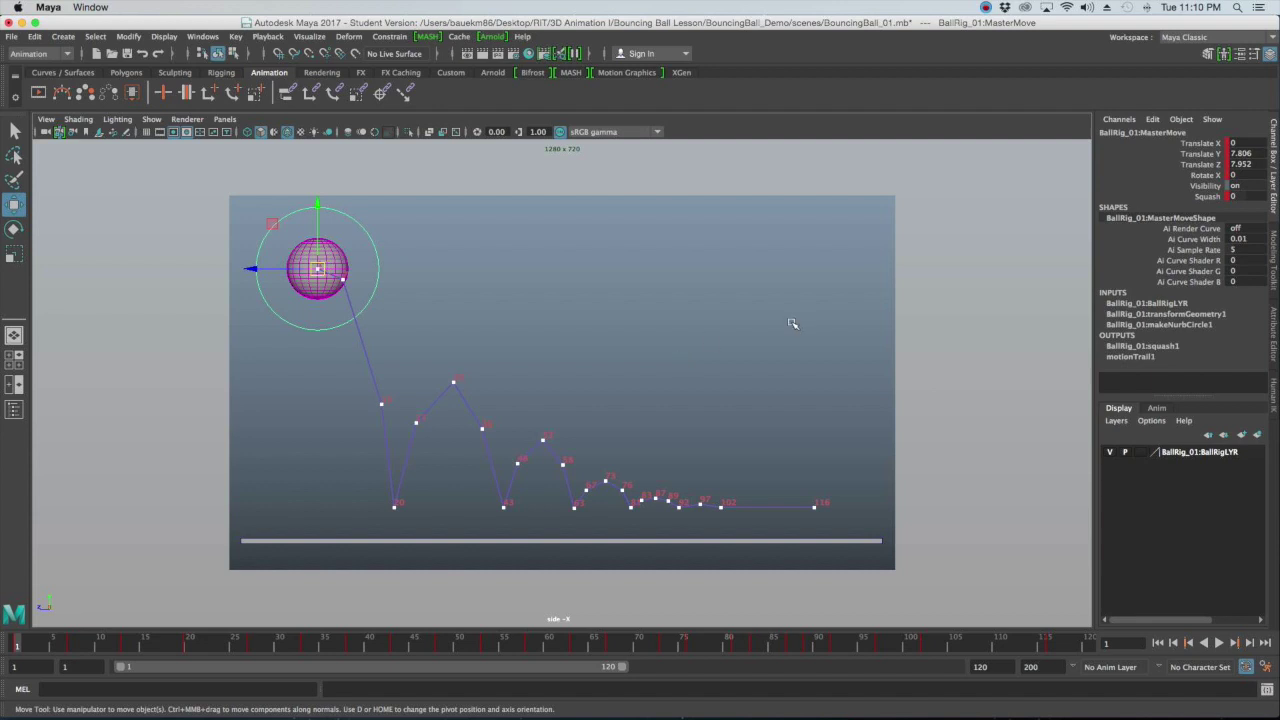
pyautogui.click(450, 270)
pyautogui.click(364, 254)
pyautogui.moveTo(418, 258); pyautogui.dragTo(367, 257)
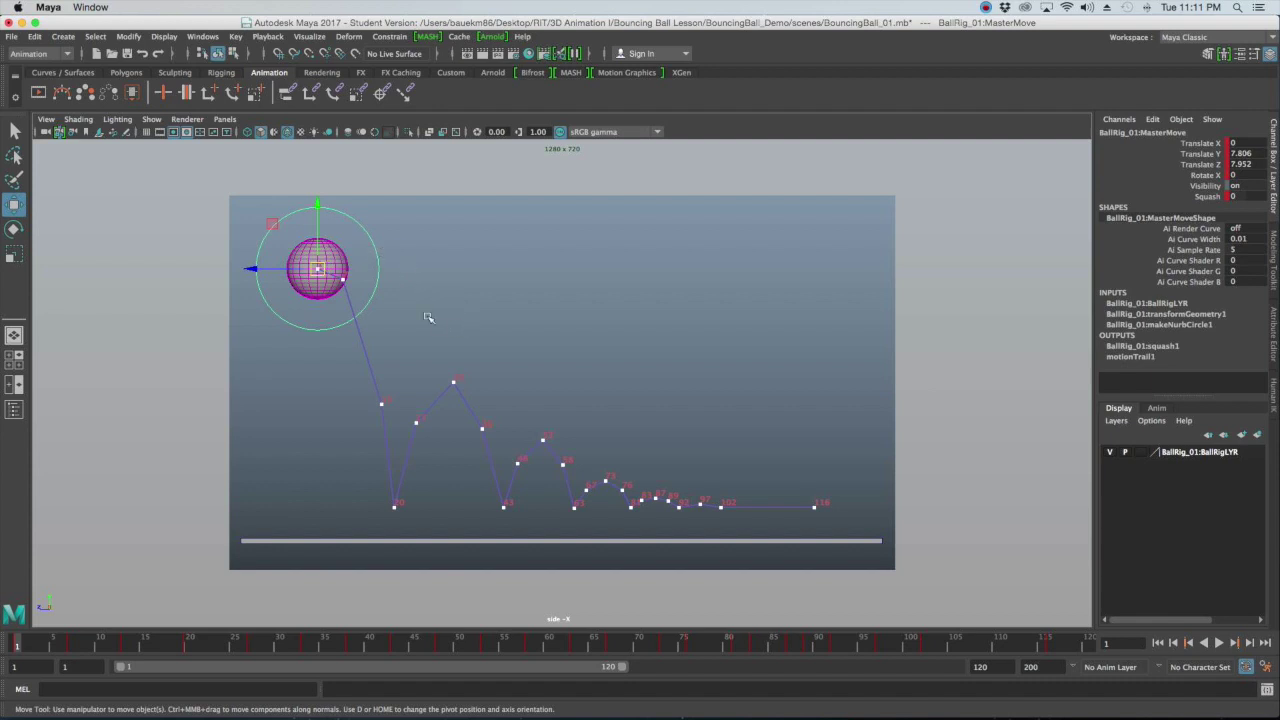
pyautogui.click(63, 644)
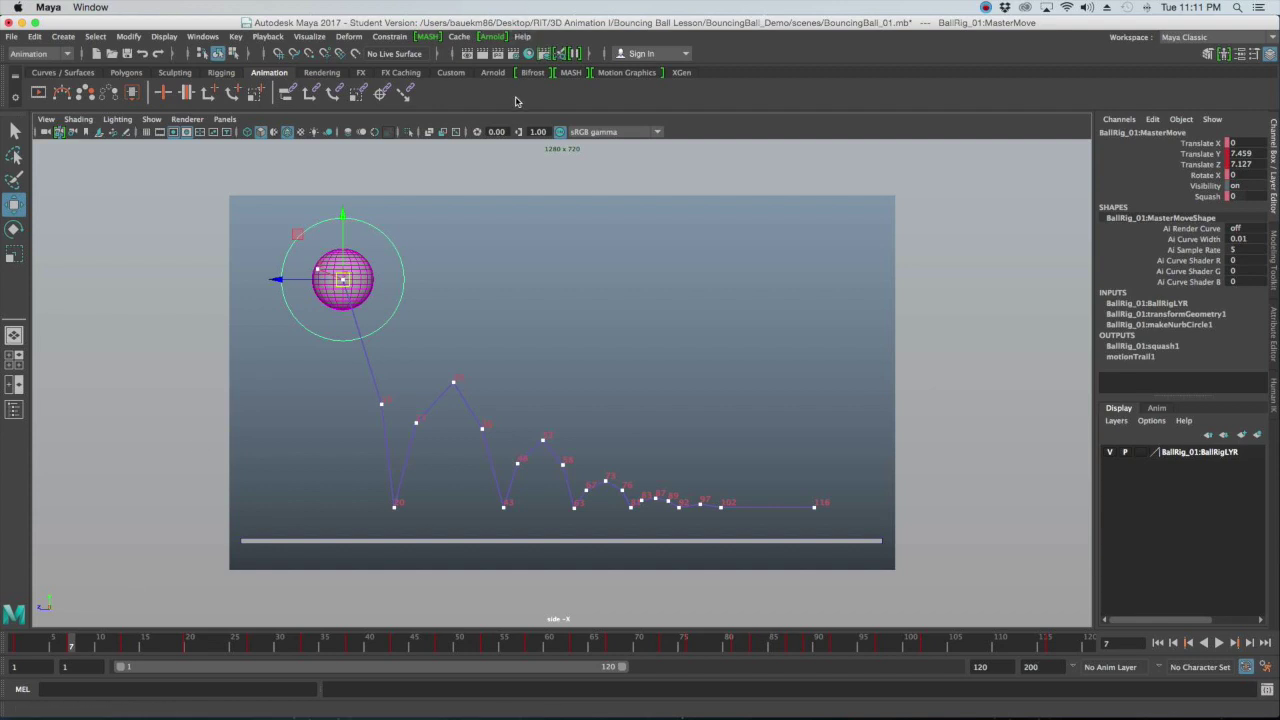
pyautogui.click(1208, 197)
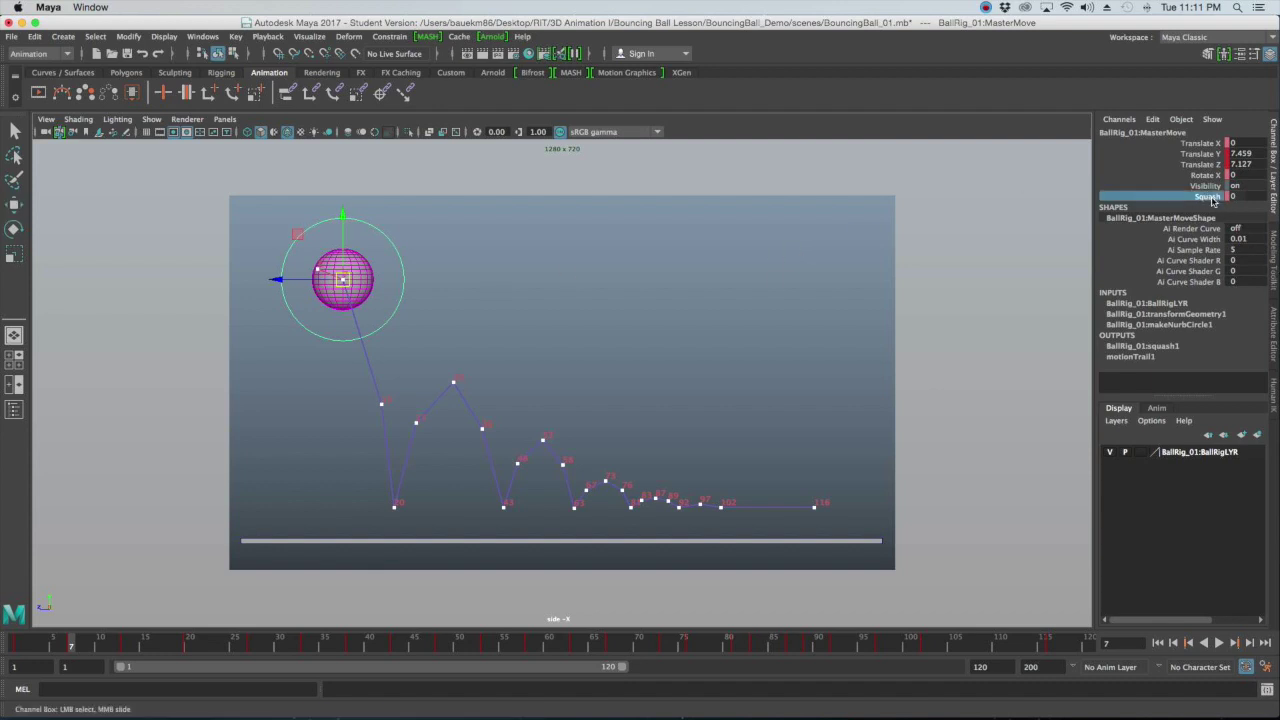
pyautogui.moveTo(820, 265); pyautogui.dragTo(824, 264, button='middle')
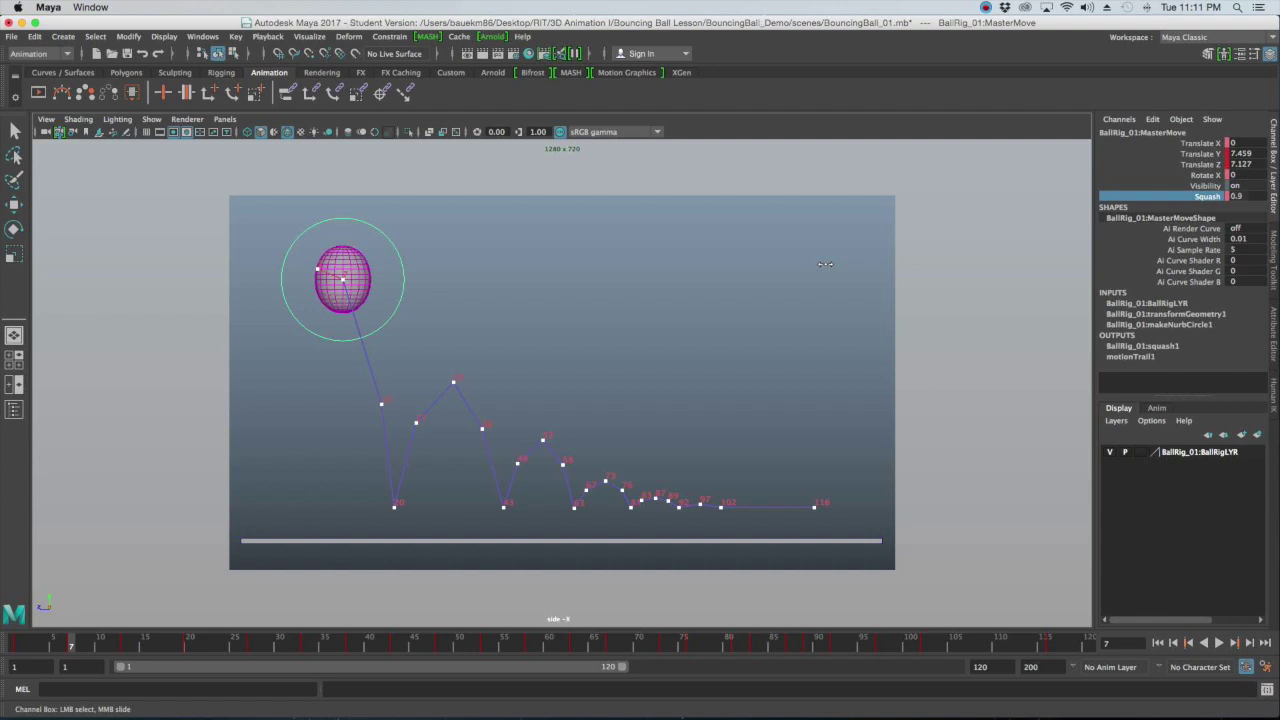
pyautogui.moveTo(824, 264); pyautogui.dragTo(823, 265, button='middle')
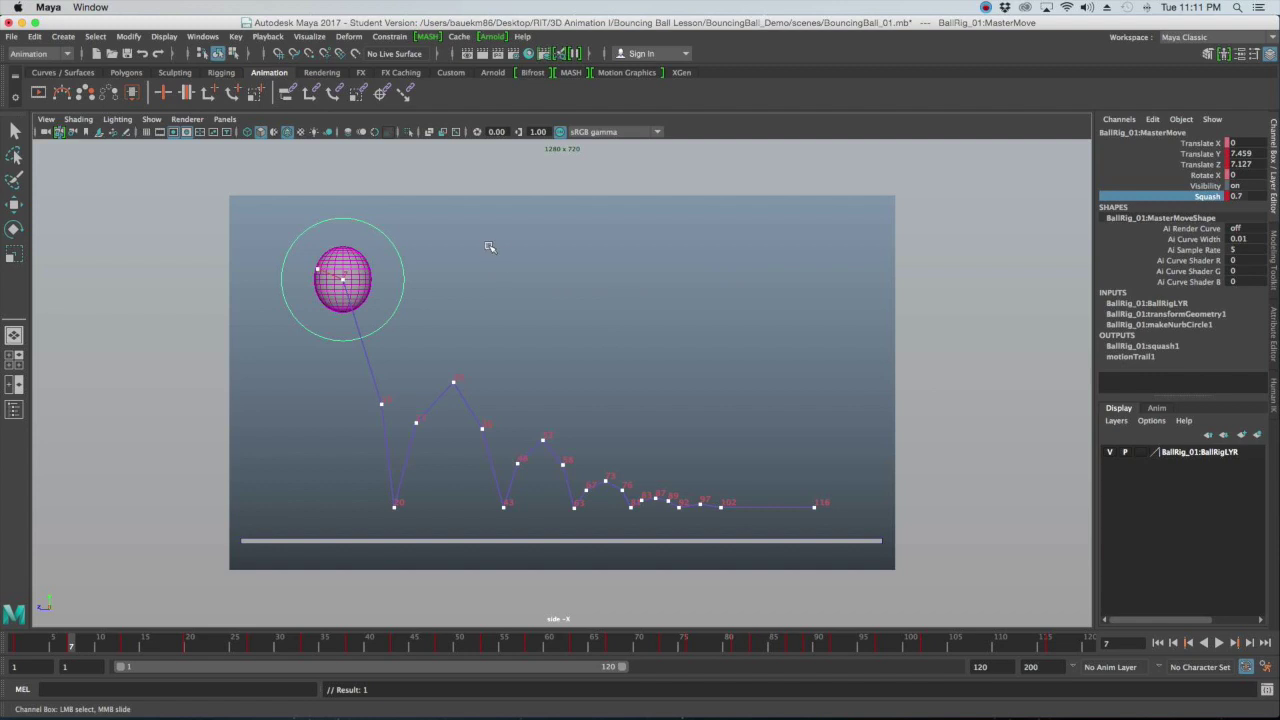
# Rotate the stretched ball at frame 7 to about 24.5 degrees in X, in line with the falling path
pyautogui.press('e')
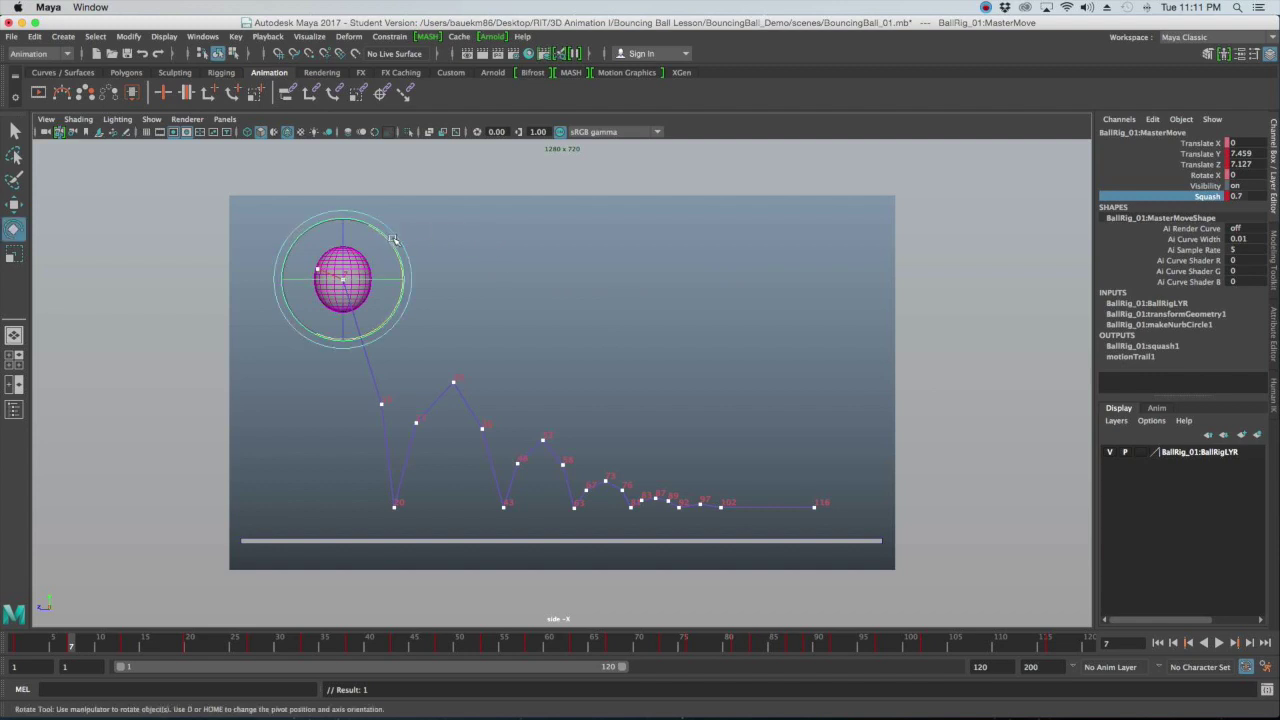
pyautogui.moveTo(391, 243); pyautogui.dragTo(371, 226)
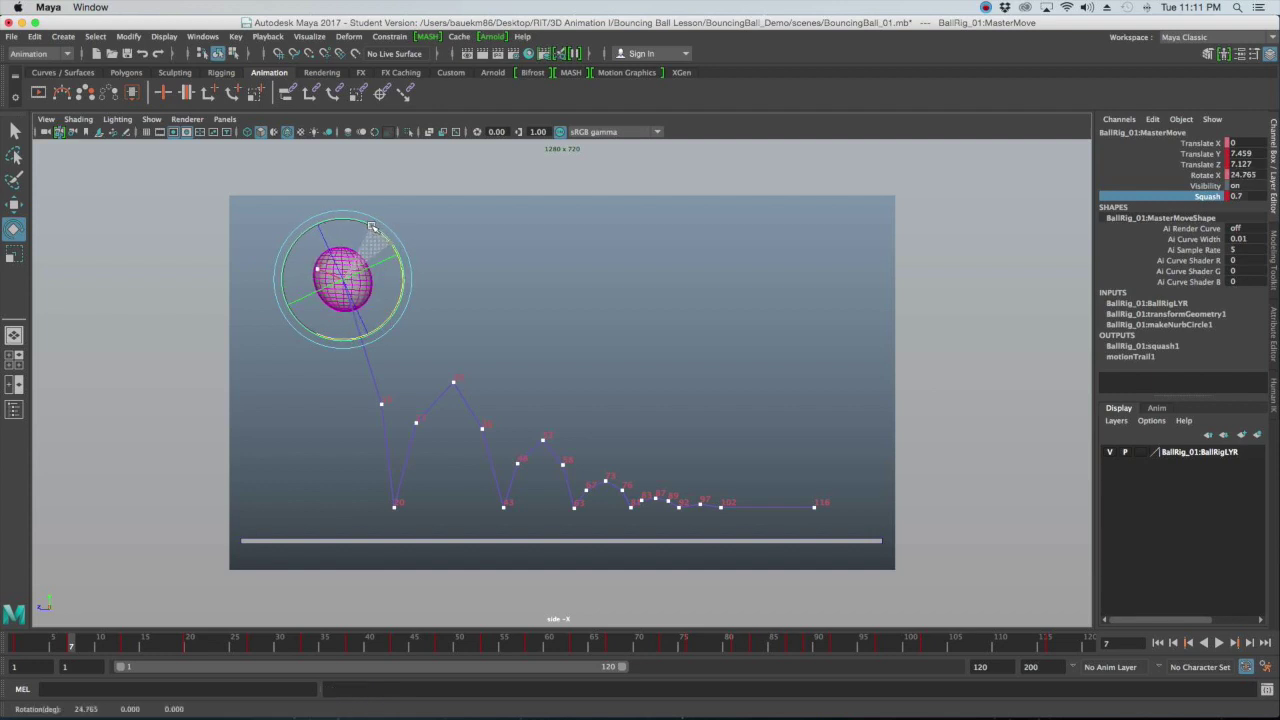
pyautogui.moveTo(371, 226); pyautogui.dragTo(370, 226)
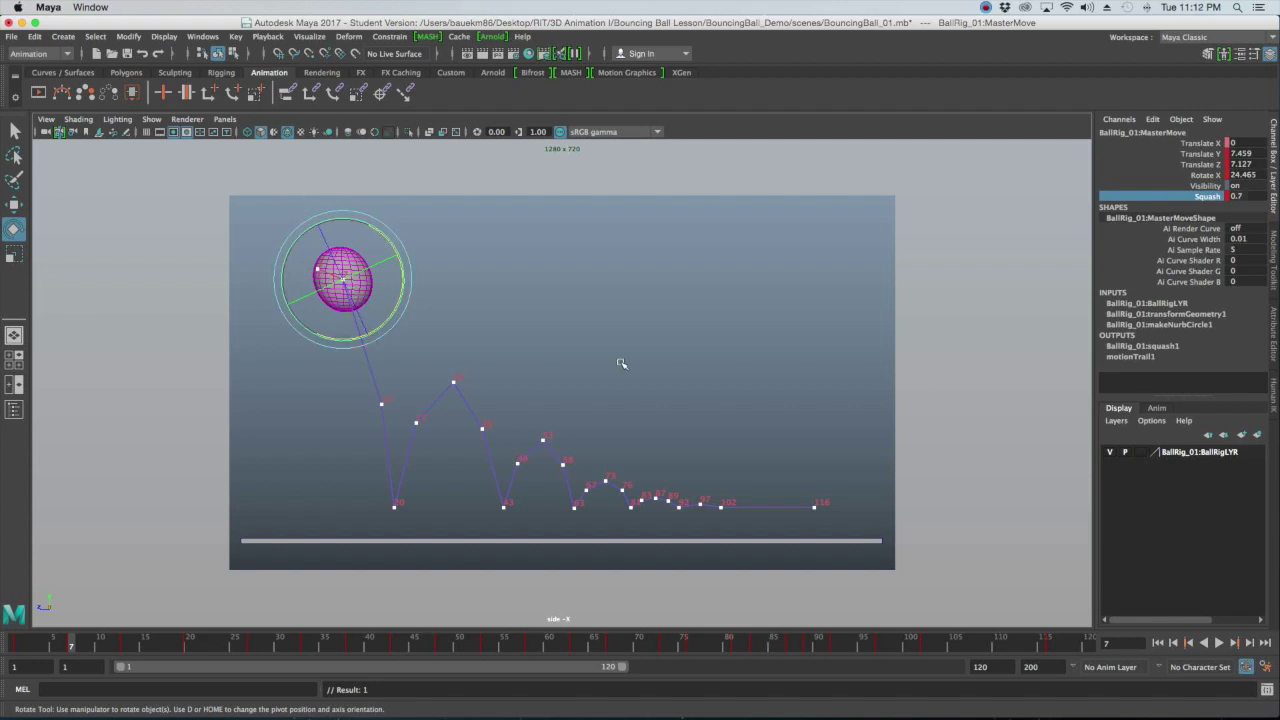
# Flip between the keys at frames 1 and 7 to compare the ball's poses
pyautogui.hotkey('alt', 'shift', 'v')
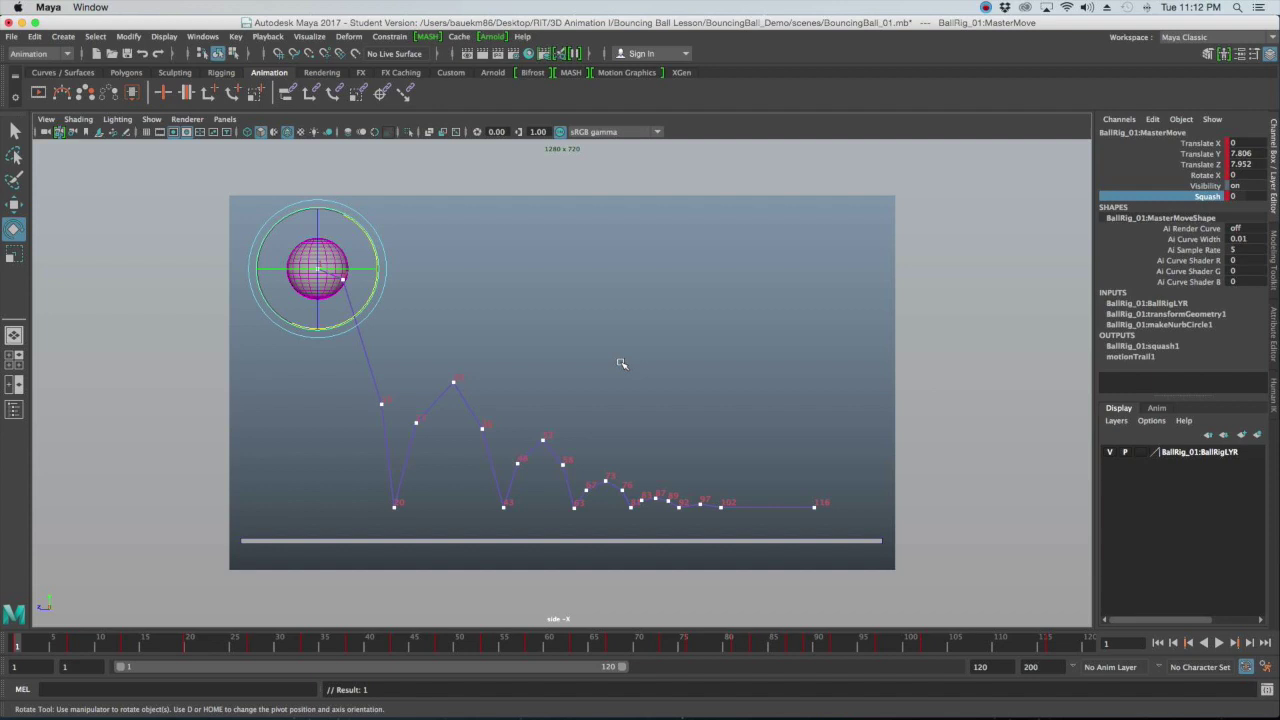
pyautogui.press('.')
pyautogui.press(',')
pyautogui.press('.')
pyautogui.press(',')
pyautogui.press('.')
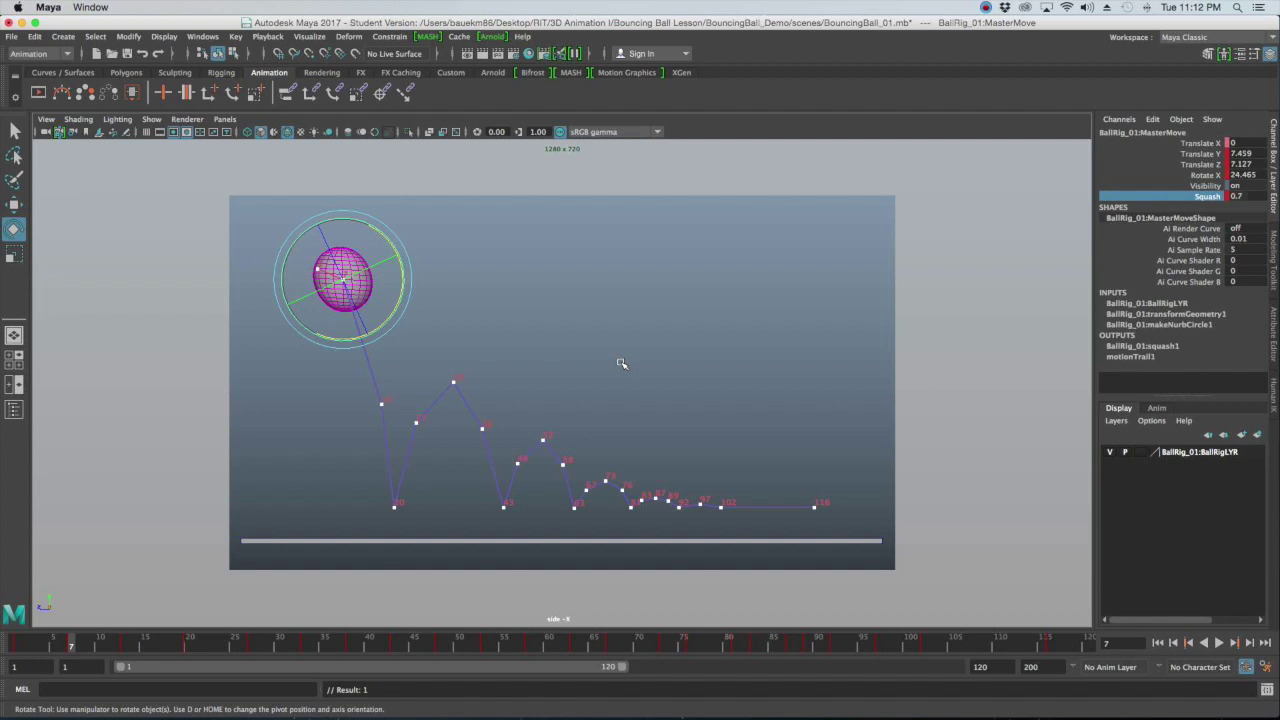
# Set the ball's Squash to 2.9 at frame 13
pyautogui.press('.')
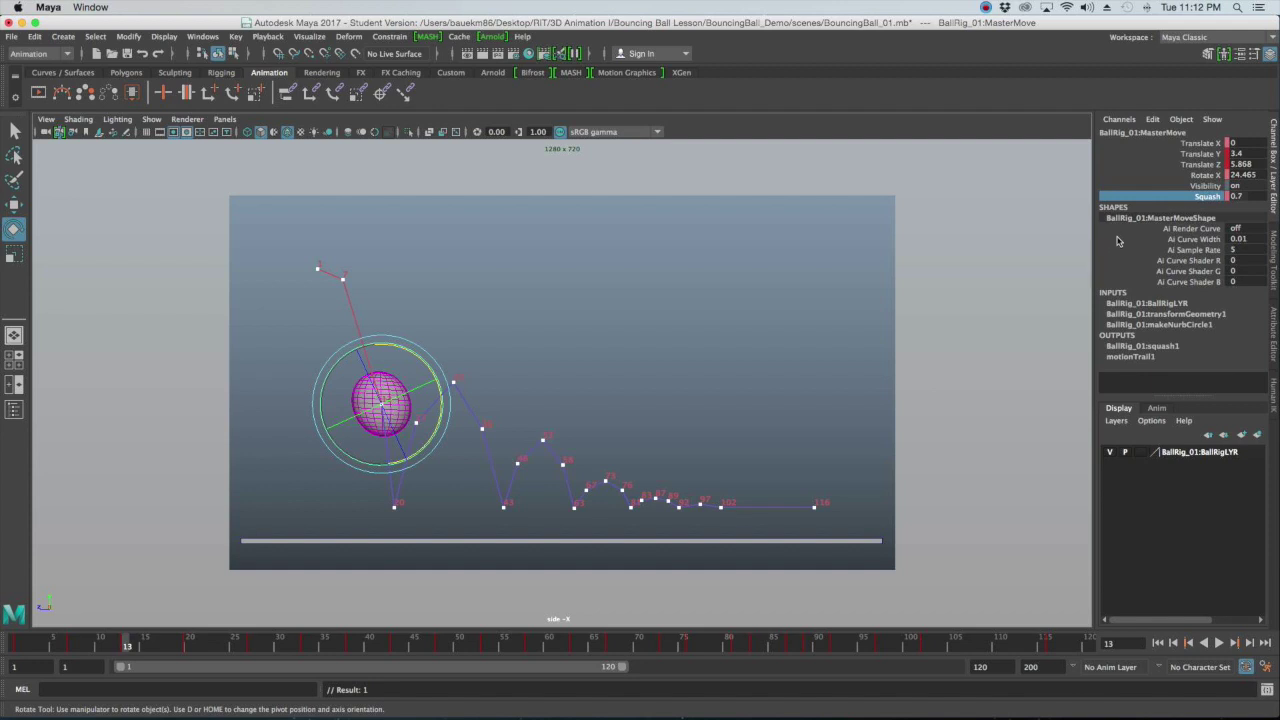
pyautogui.click(1172, 198)
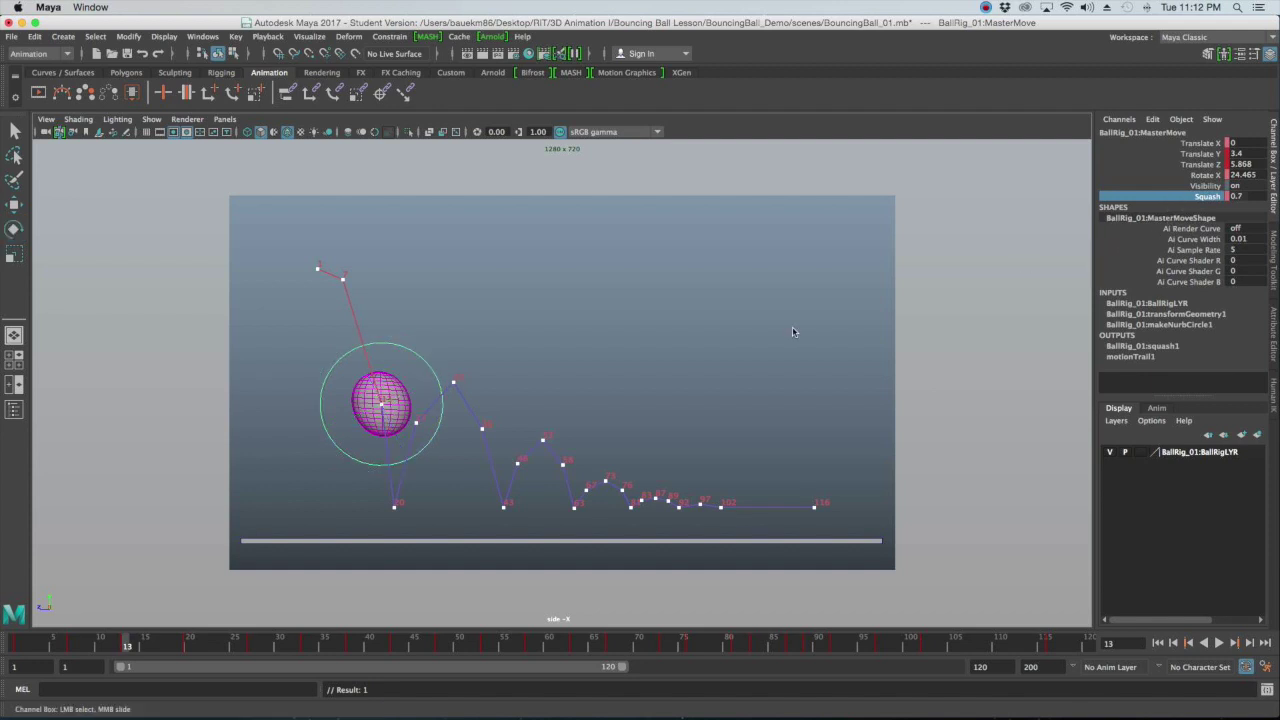
pyautogui.moveTo(794, 326); pyautogui.dragTo(815, 324, button='middle')
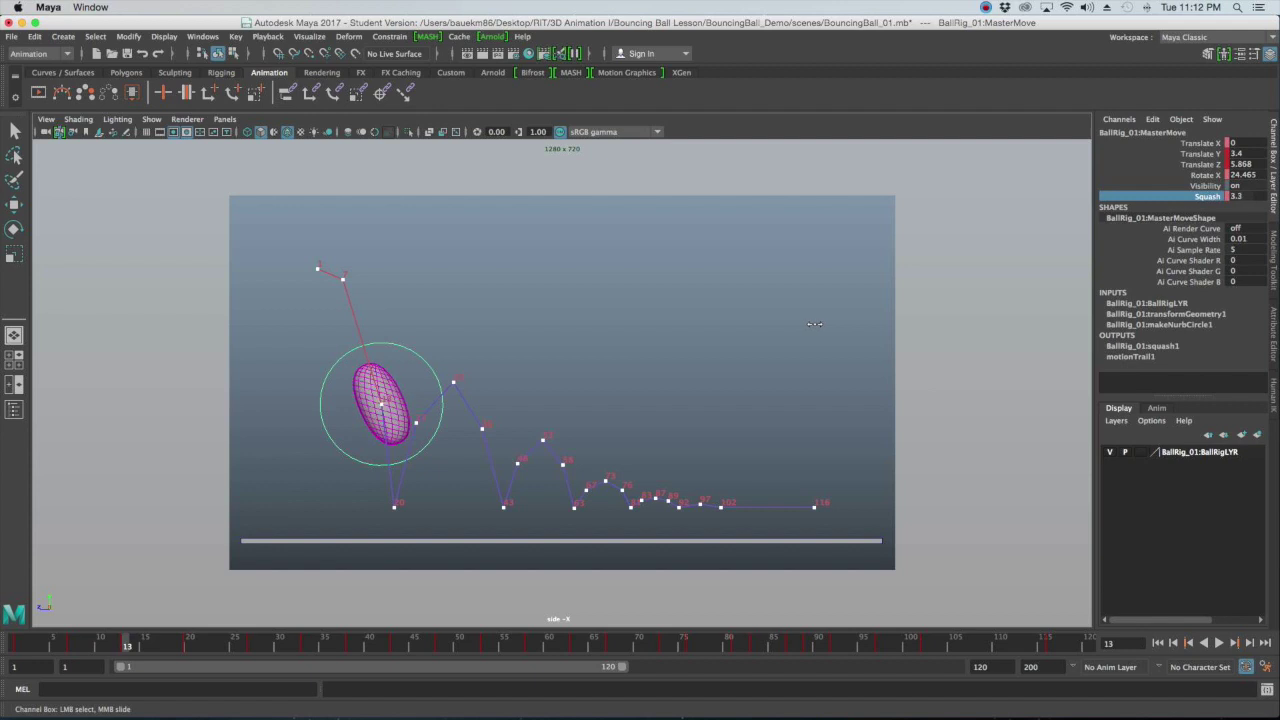
pyautogui.moveTo(814, 324); pyautogui.dragTo(812, 324, button='middle')
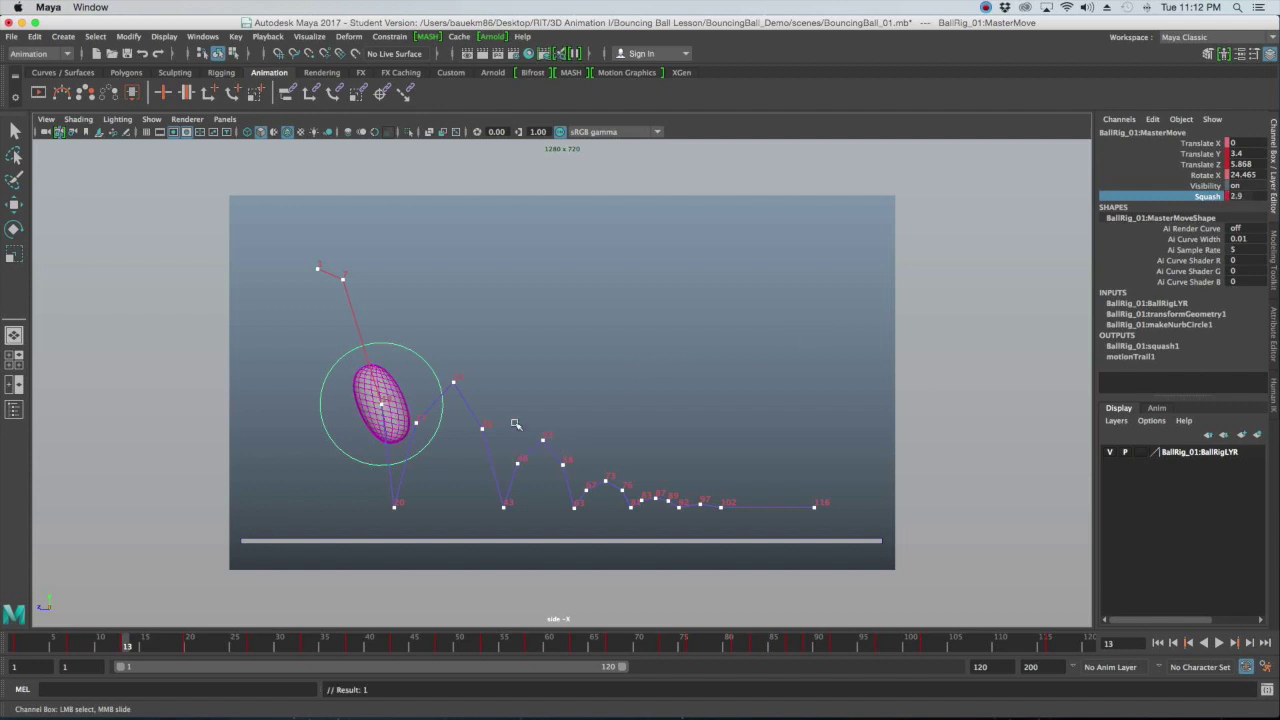
# Rotate the ball at frame 13 to about 7.3 degrees in X and compare it with the frame 7 pose
pyautogui.press('e')
pyautogui.moveTo(418, 353); pyautogui.dragTo(427, 370)
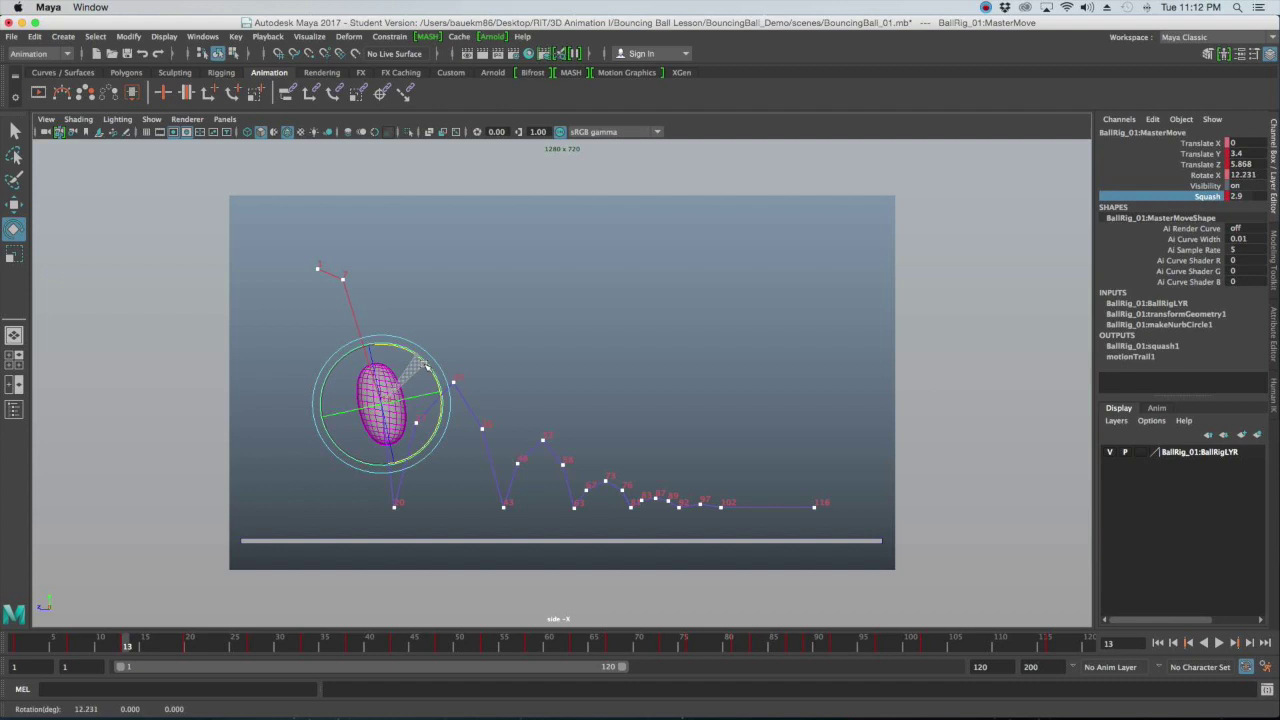
pyautogui.moveTo(427, 368); pyautogui.dragTo(430, 368)
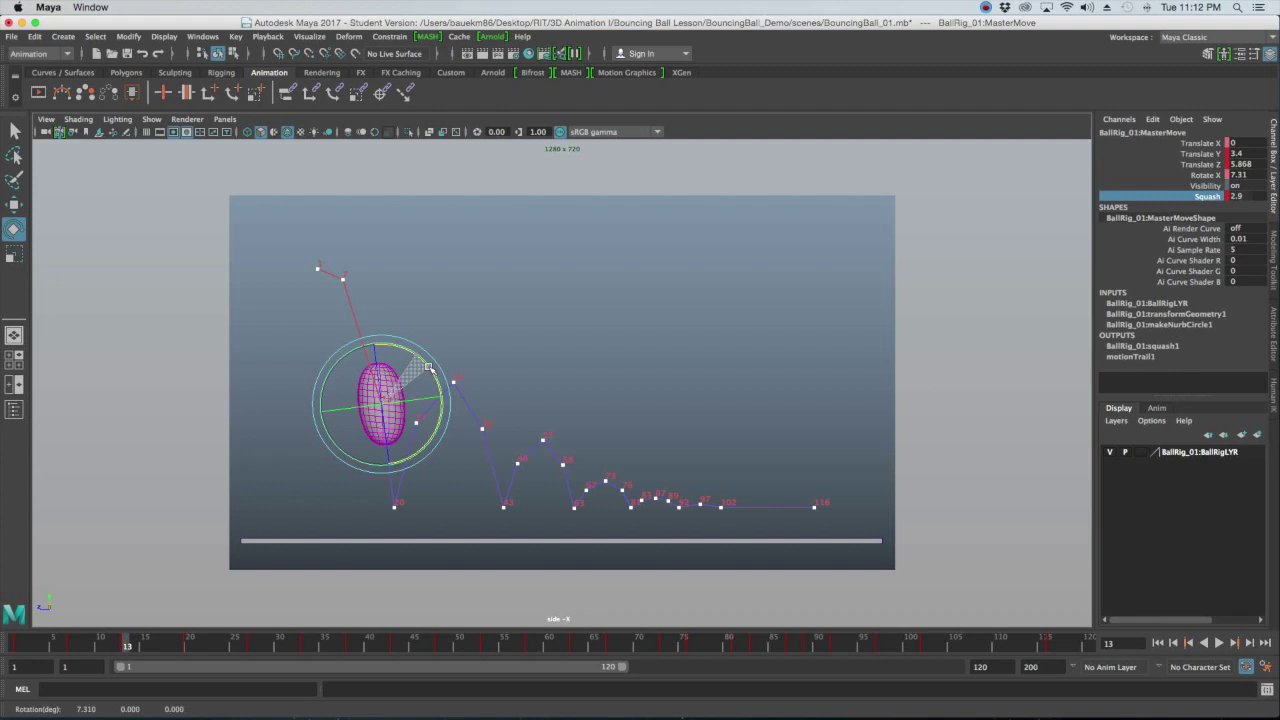
pyautogui.moveTo(430, 368); pyautogui.dragTo(431, 368)
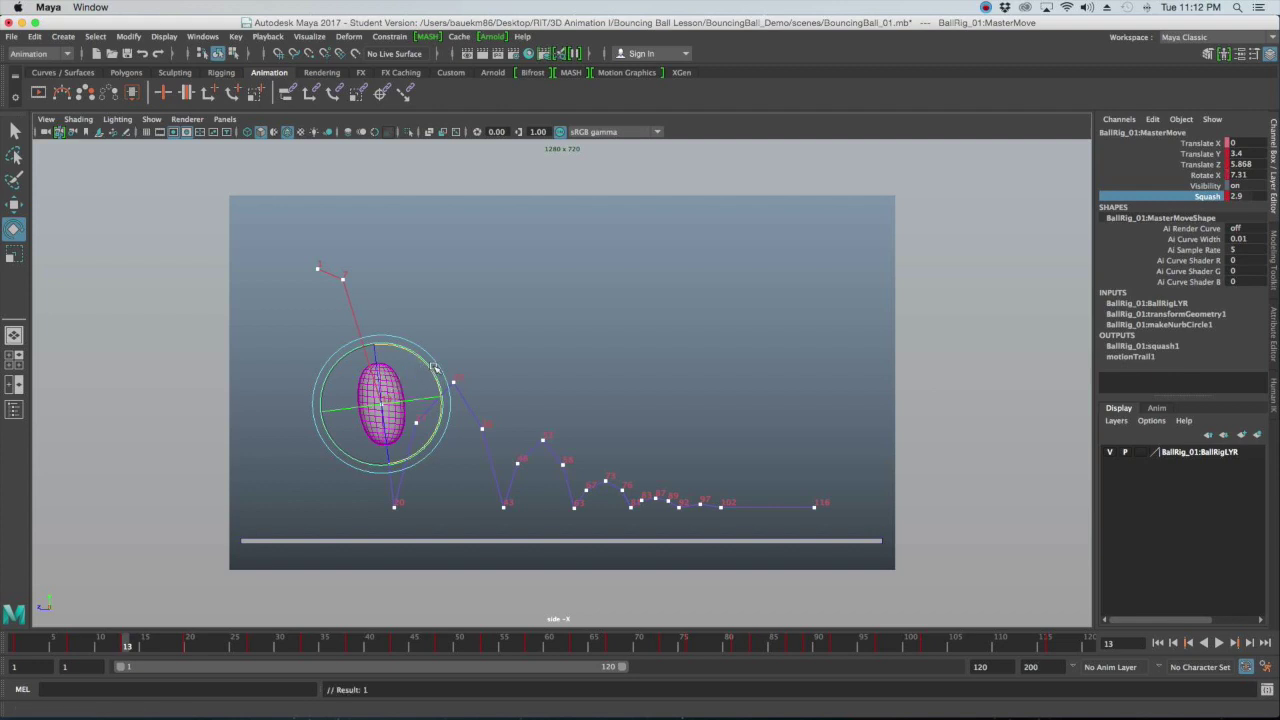
pyautogui.hotkey('alt', 'shift', 'v')
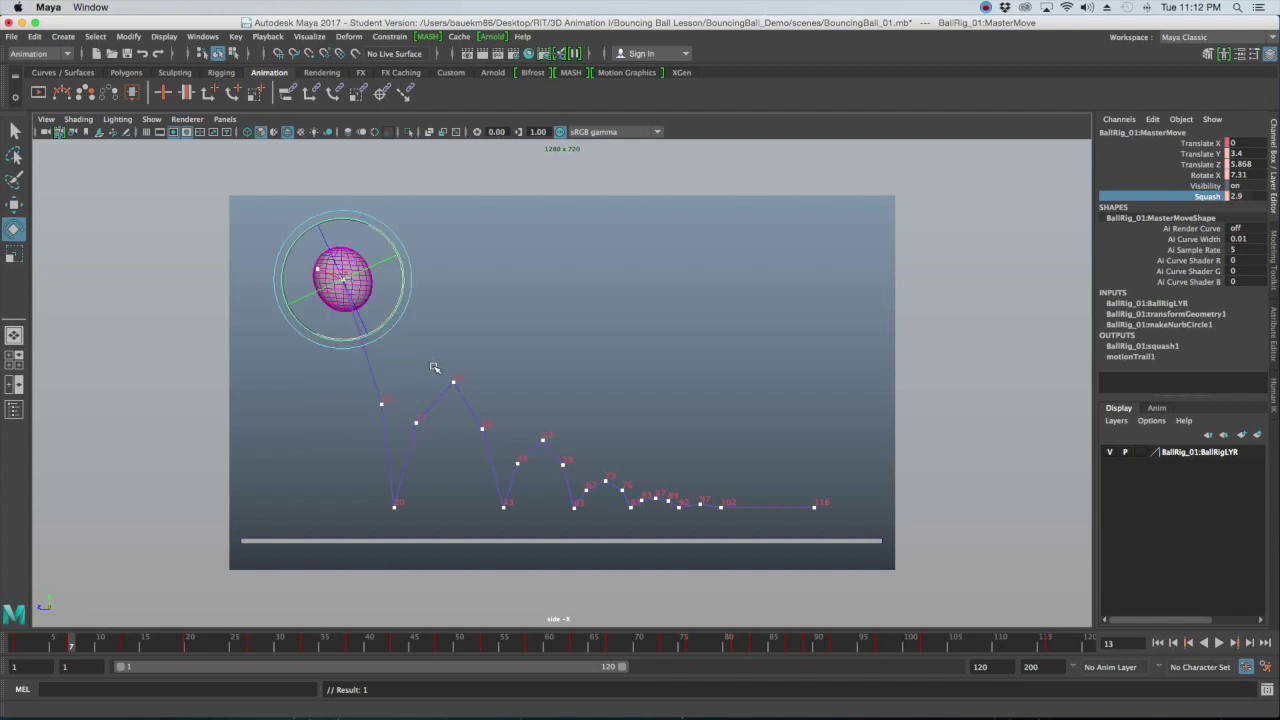
pyautogui.hotkey('alt', 'v')
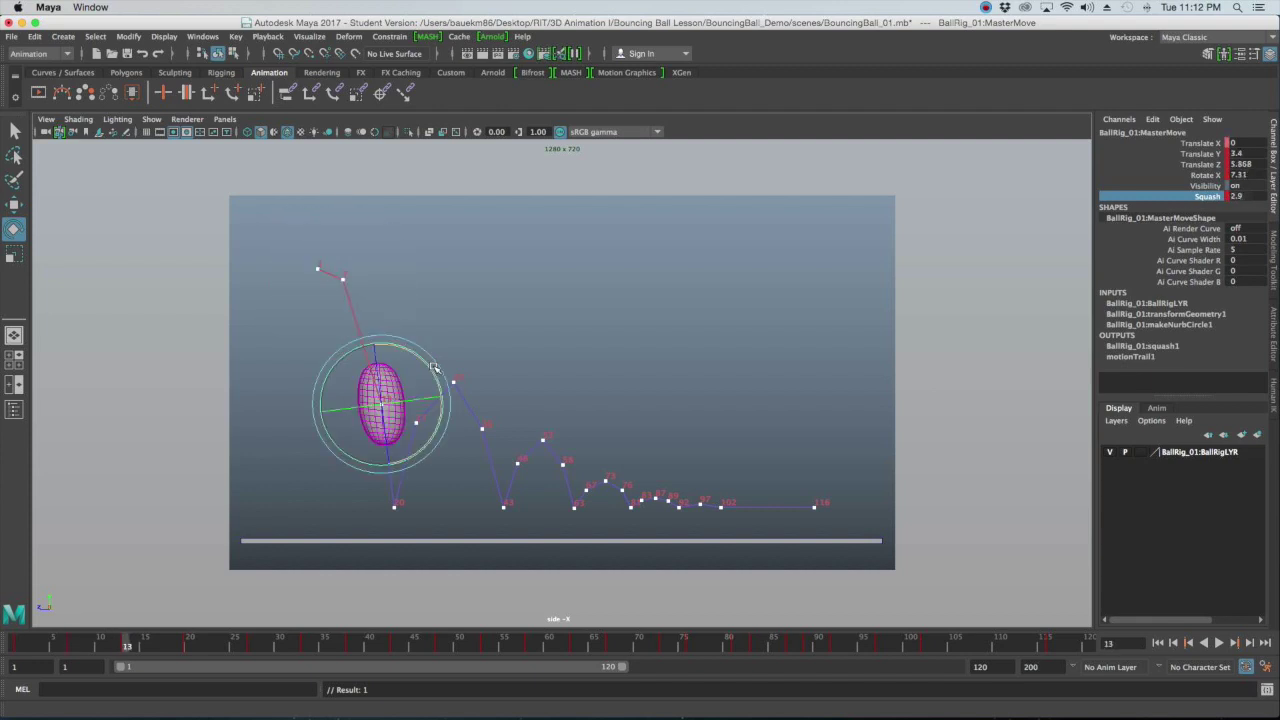
# Review the ball's falling motion from frame 1 through the poses at frames 7 and 13
pyautogui.hotkey('alt', 'shift', 'v')
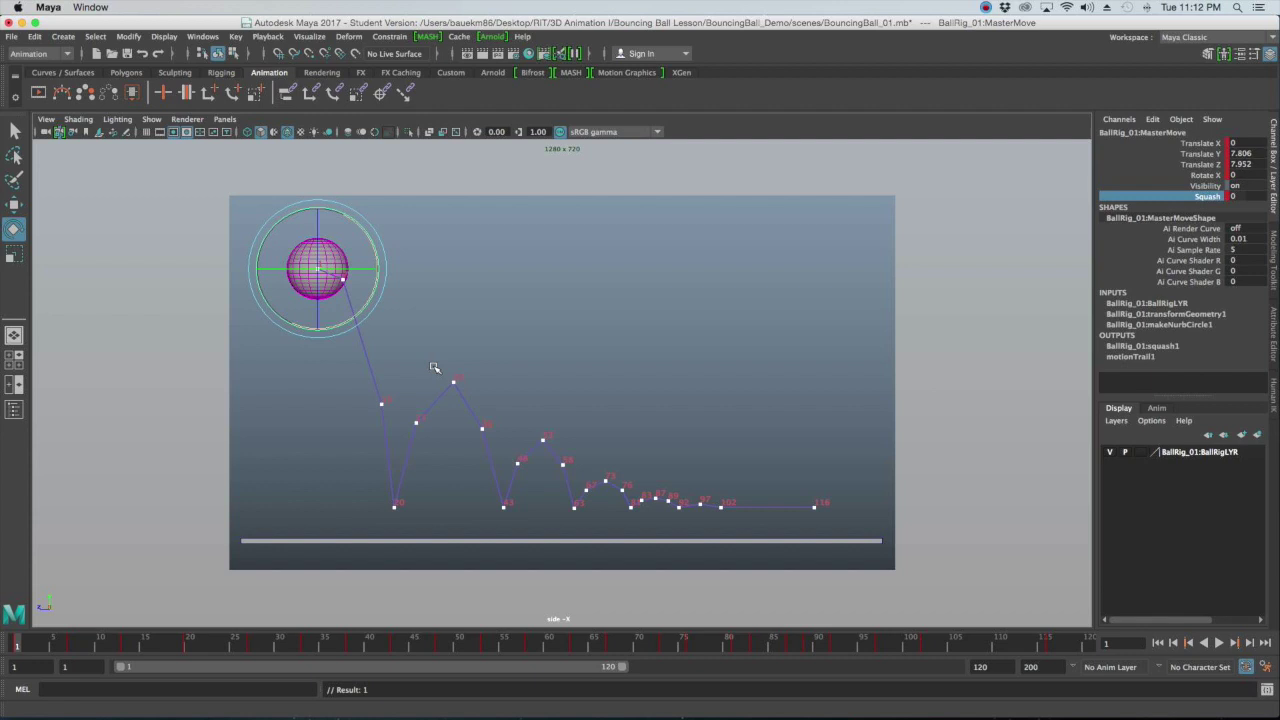
pyautogui.hotkey('alt', 'v')
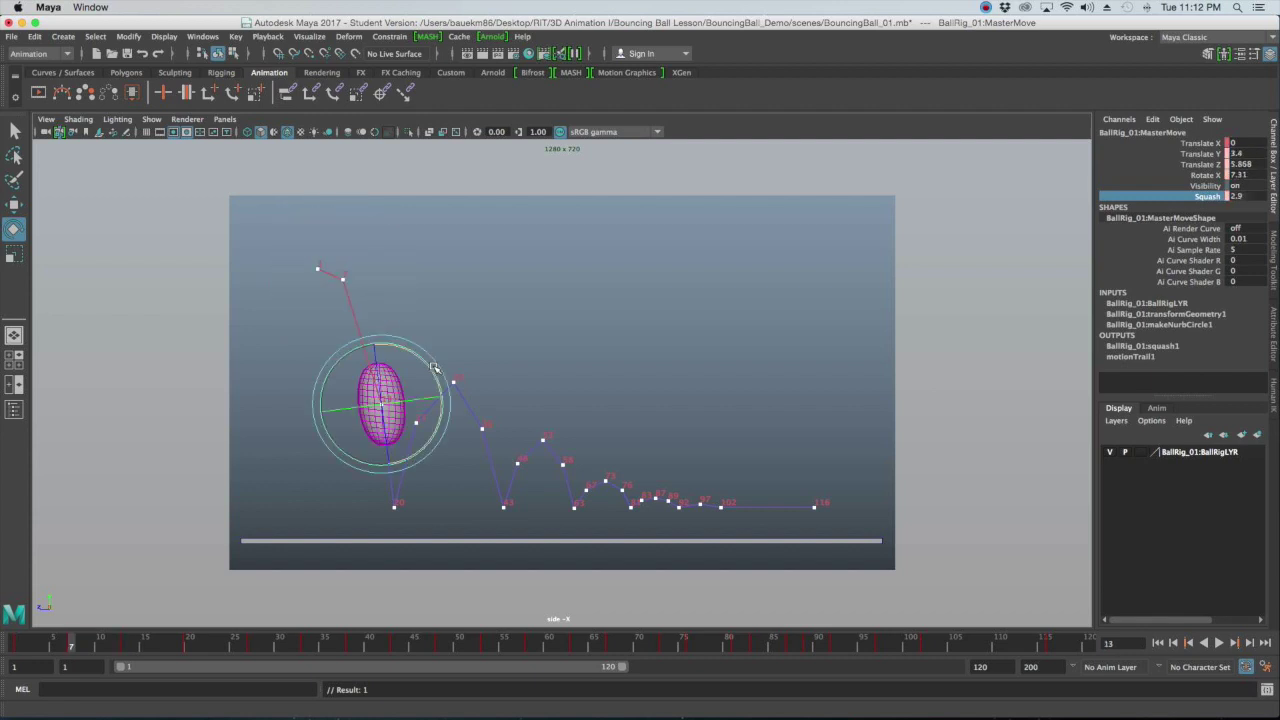
pyautogui.hotkey('alt', 'shift', 'v')
pyautogui.hotkey('alt', 'v')
pyautogui.hotkey('alt', 'shift', 'v')
# Flatten the ball at its first ground contact on frame 20 by setting Squash to -3.6
pyautogui.hotkey('alt', 'v')
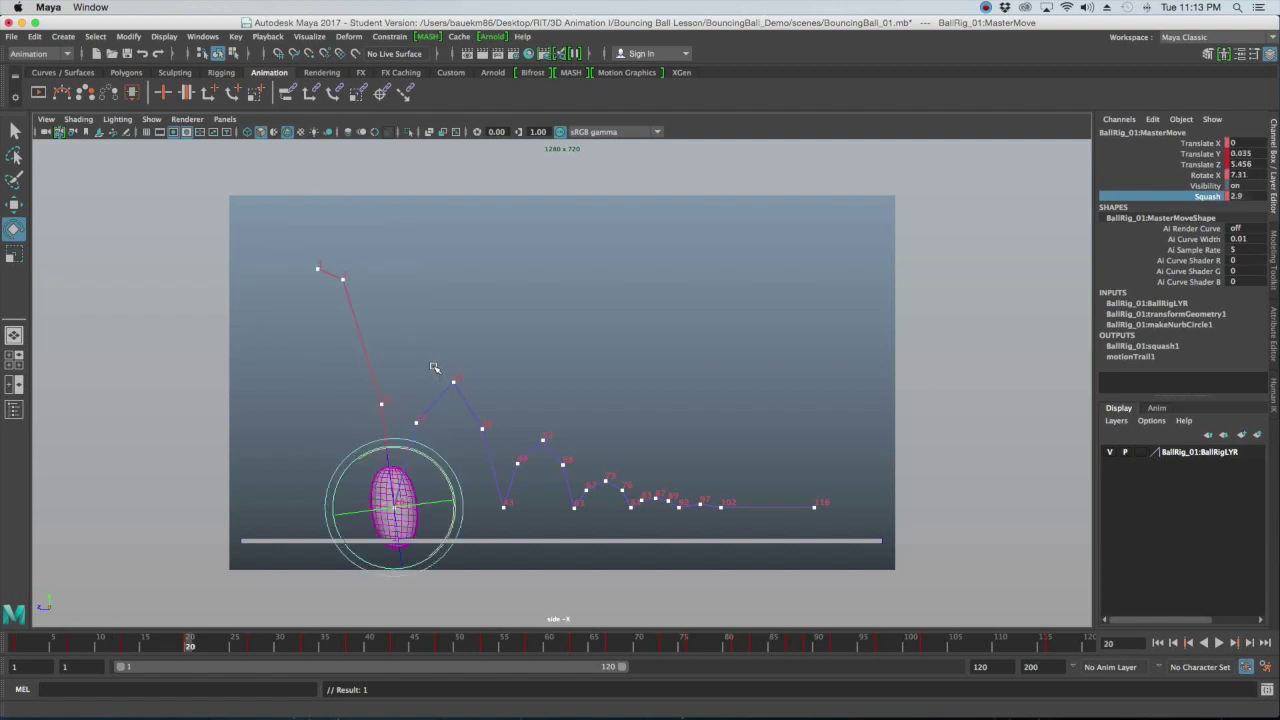
pyautogui.click(1206, 196)
pyautogui.moveTo(900, 248); pyautogui.dragTo(856, 237, button='middle')
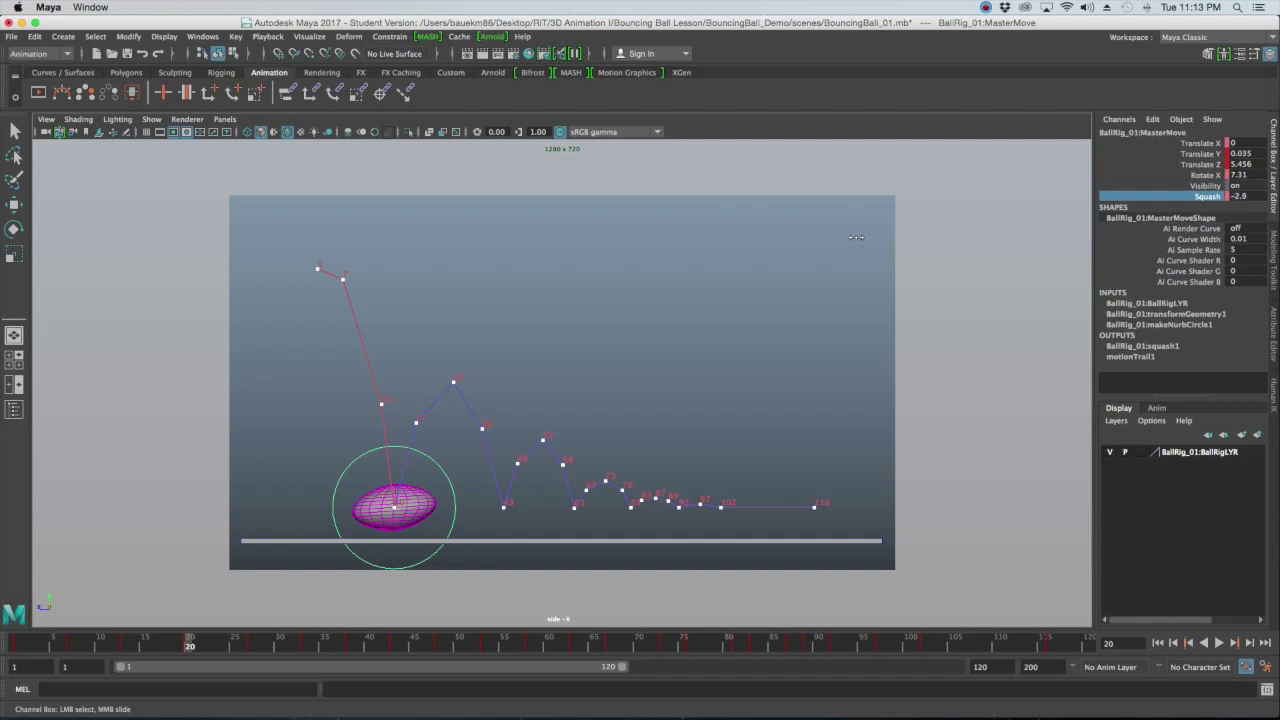
pyautogui.moveTo(856, 237); pyautogui.dragTo(855, 237, button='middle')
pyautogui.moveTo(852, 237); pyautogui.dragTo(848, 238, button='middle')
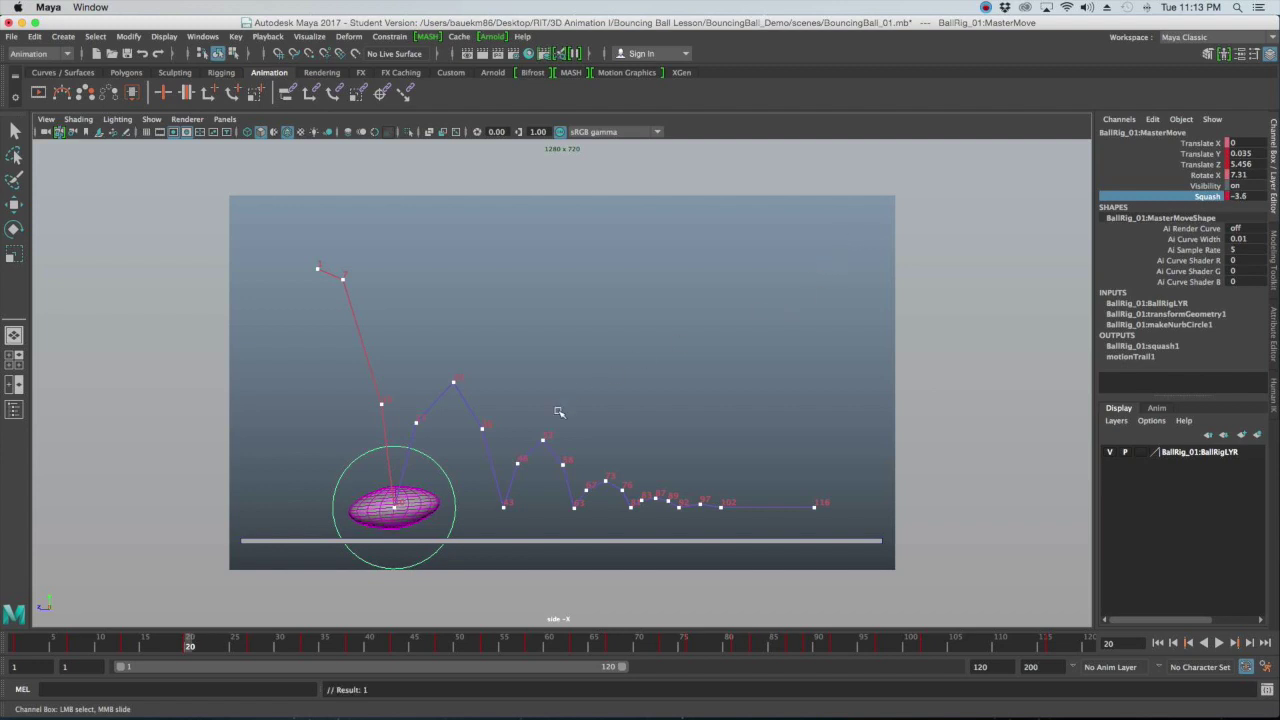
# Set the squashed ball's Rotate X to 0 at frame 20 so it lies level with the ground
pyautogui.press('e')
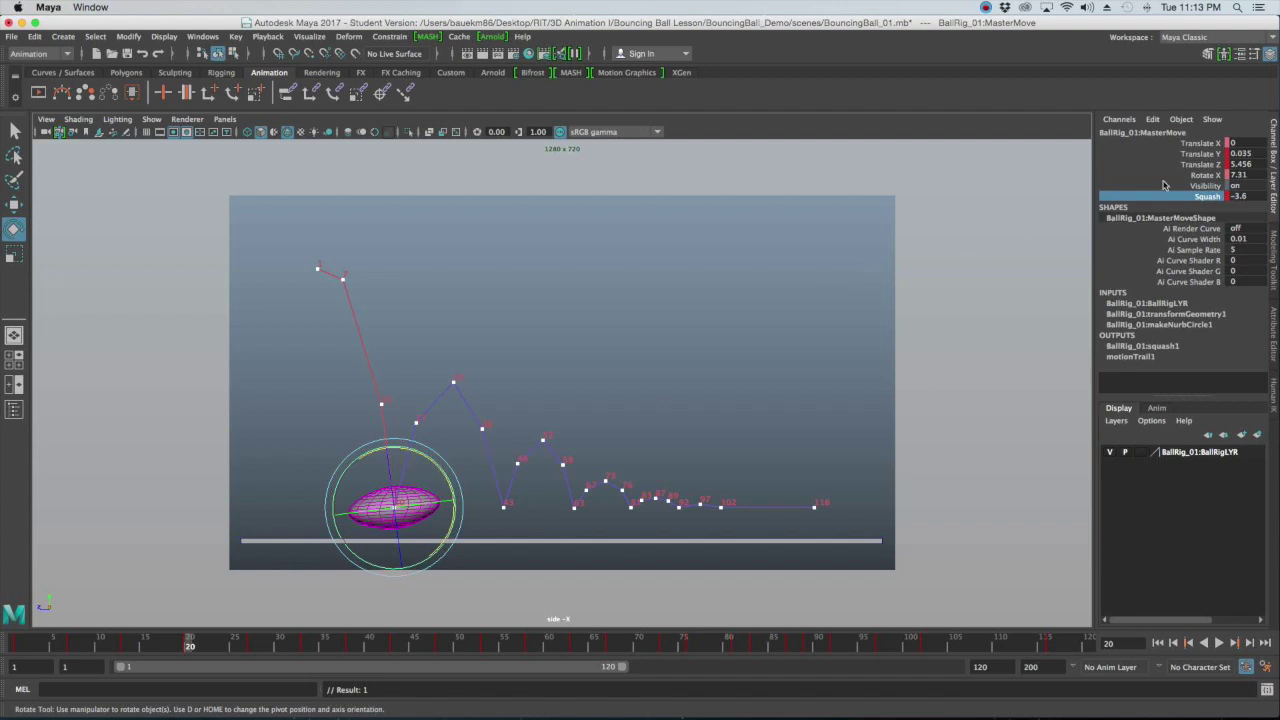
pyautogui.click(1262, 175)
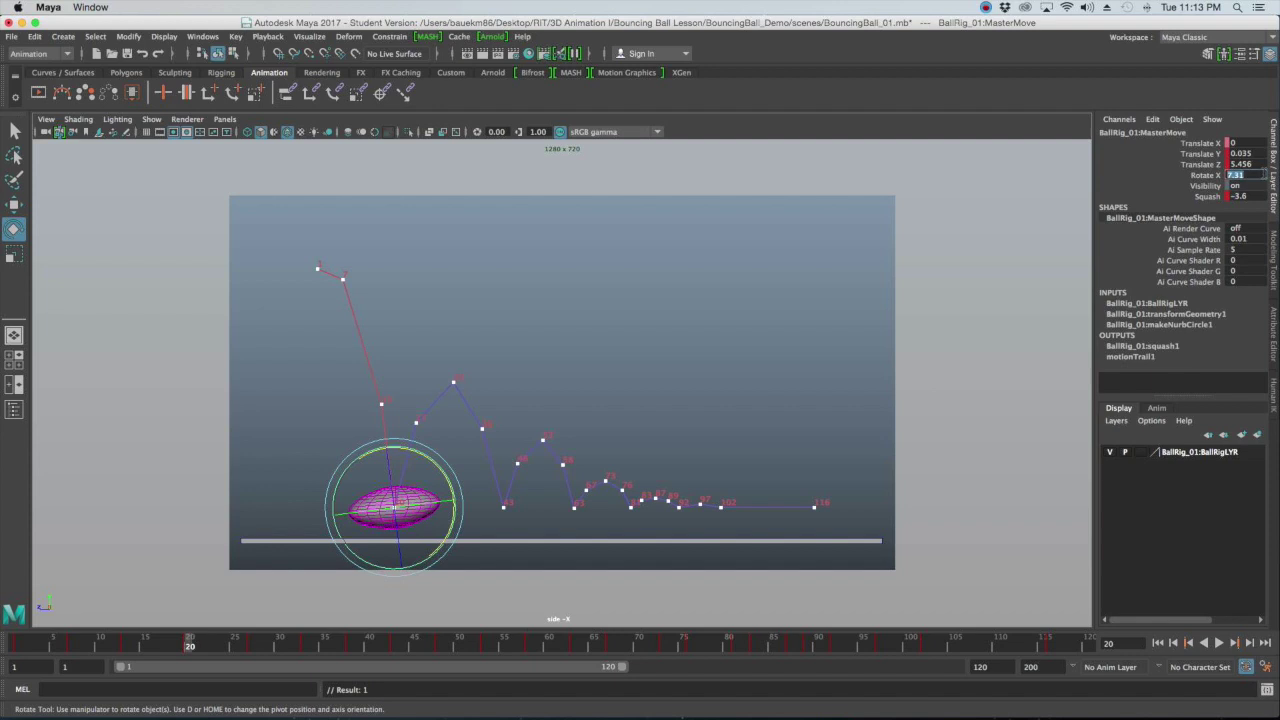
pyautogui.write('0')
pyautogui.press('Return')
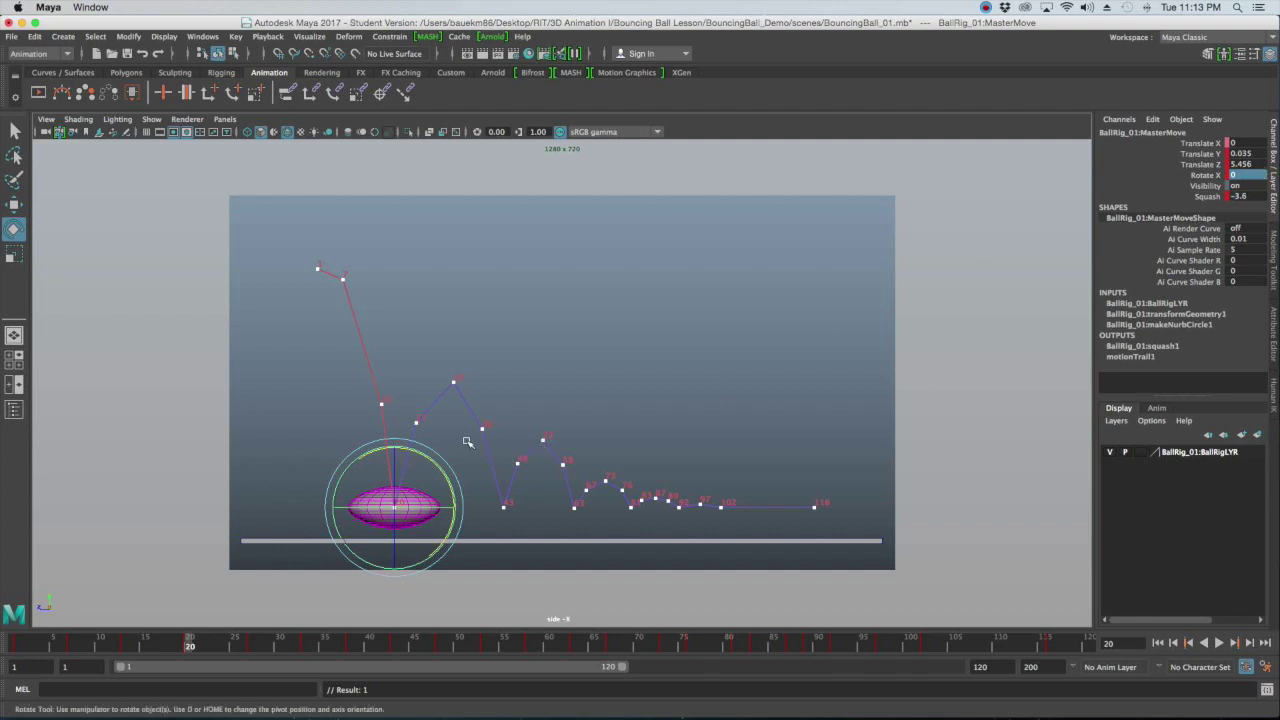
# Lower the ball at frame 20 onto the ground, to about -0.29 in Translate Y, and check it against the preceding key poses
pyautogui.press('w')
pyautogui.moveTo(396, 444); pyautogui.dragTo(397, 456)
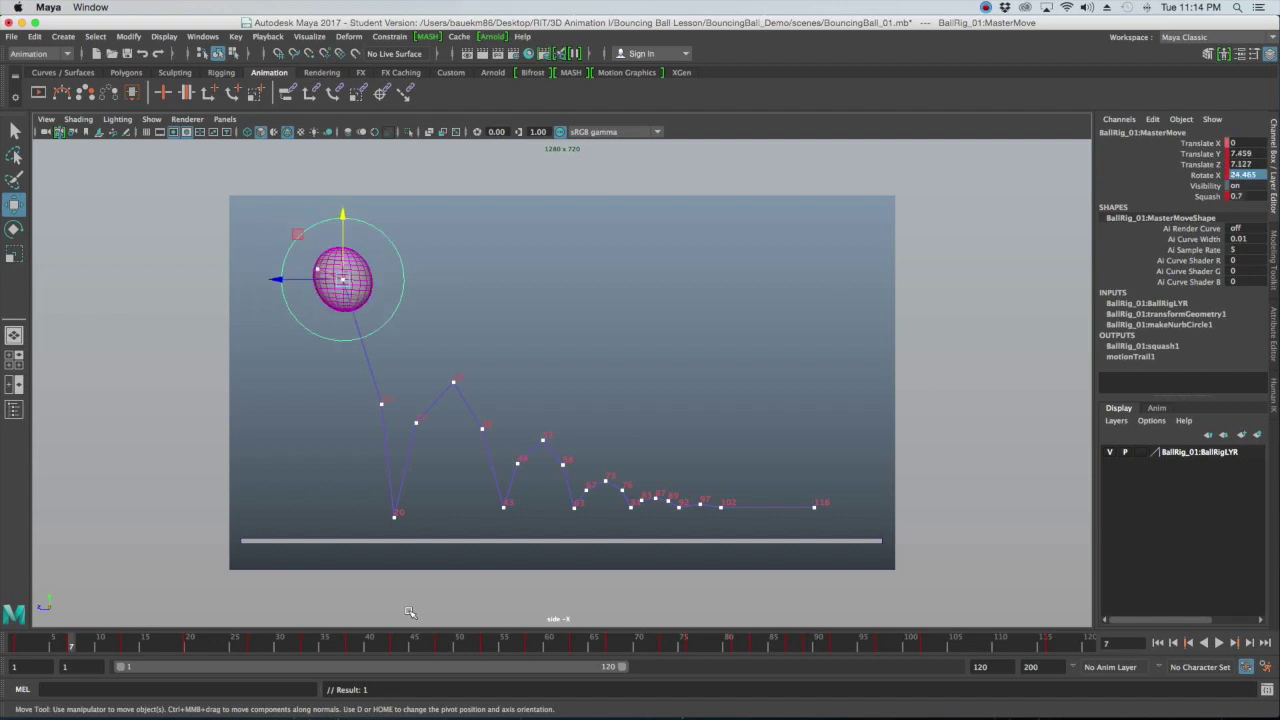
pyautogui.hotkey('alt', 'v')
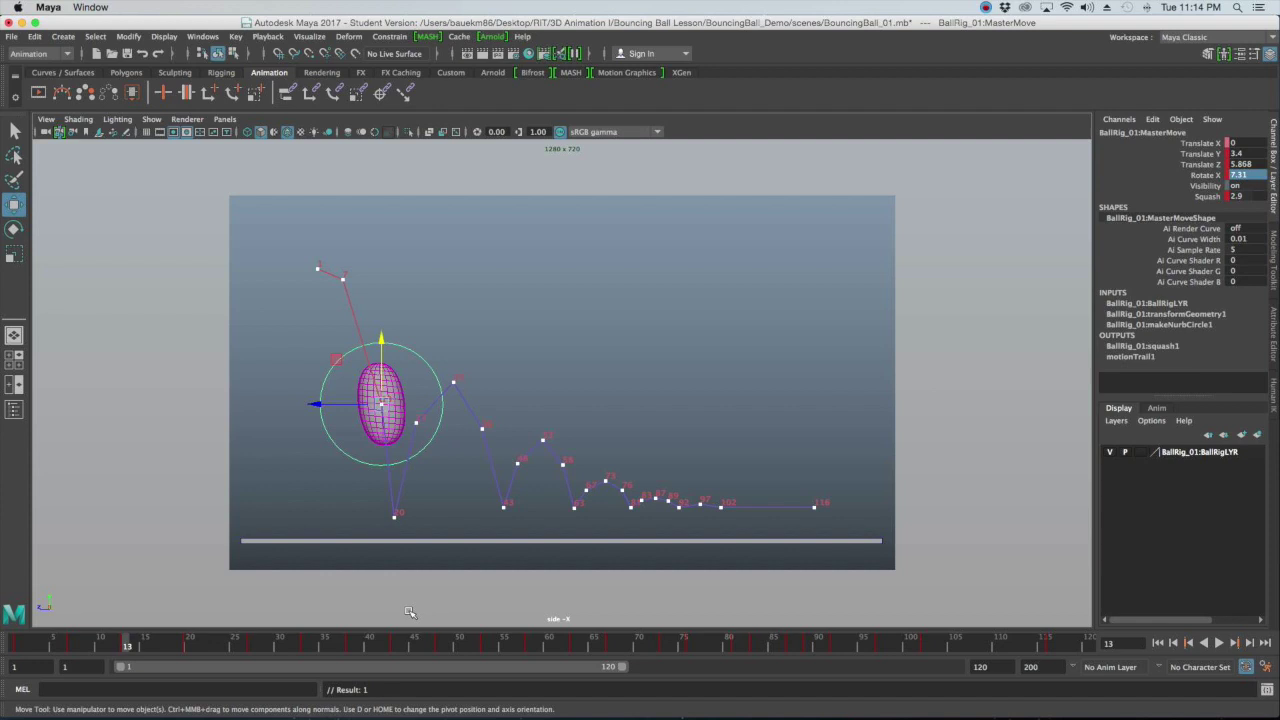
pyautogui.press('.')
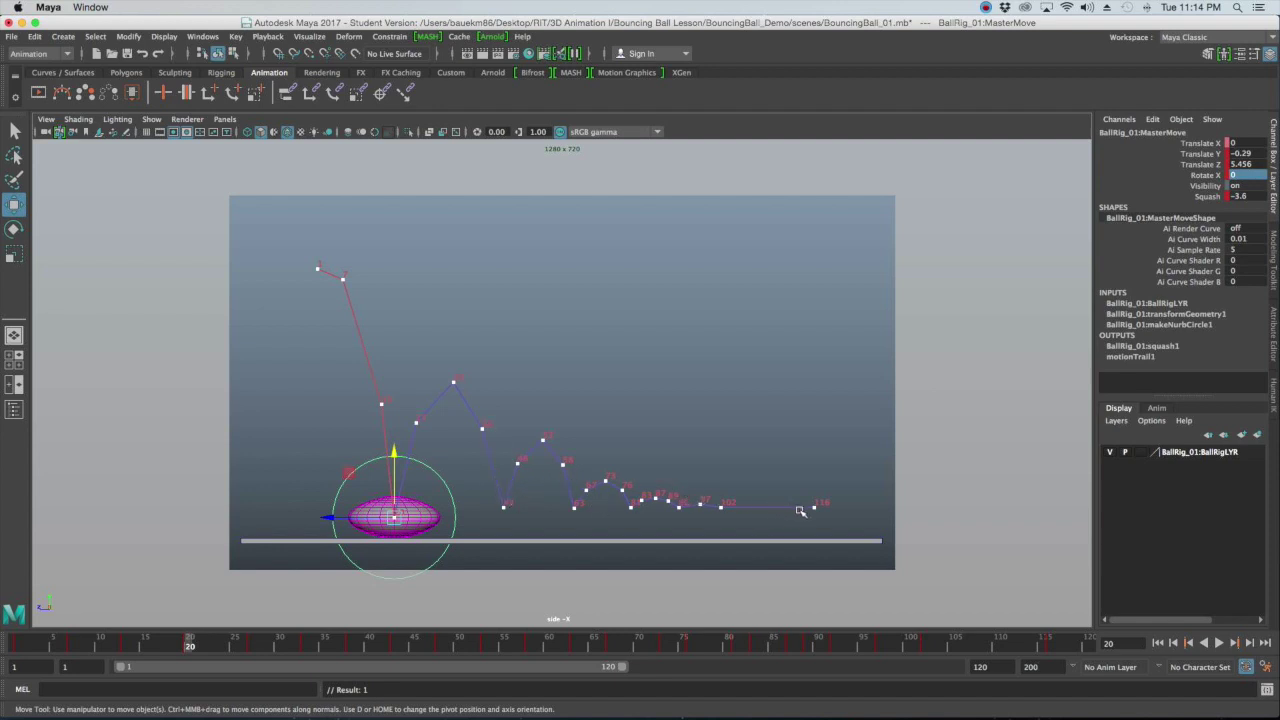
# At frame 27, set the ball's Squash to 1.9 and rotate it to about -25.1 degrees in X along the rising path
pyautogui.press('.')
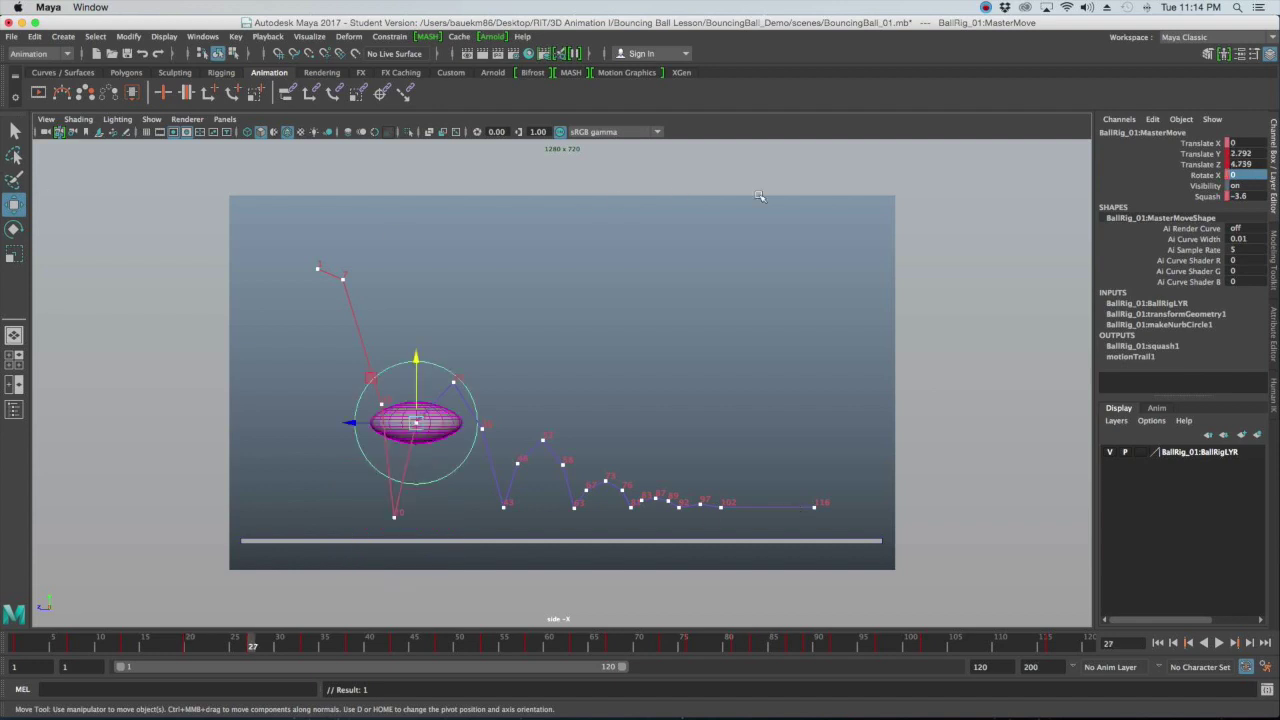
pyautogui.click(1195, 197)
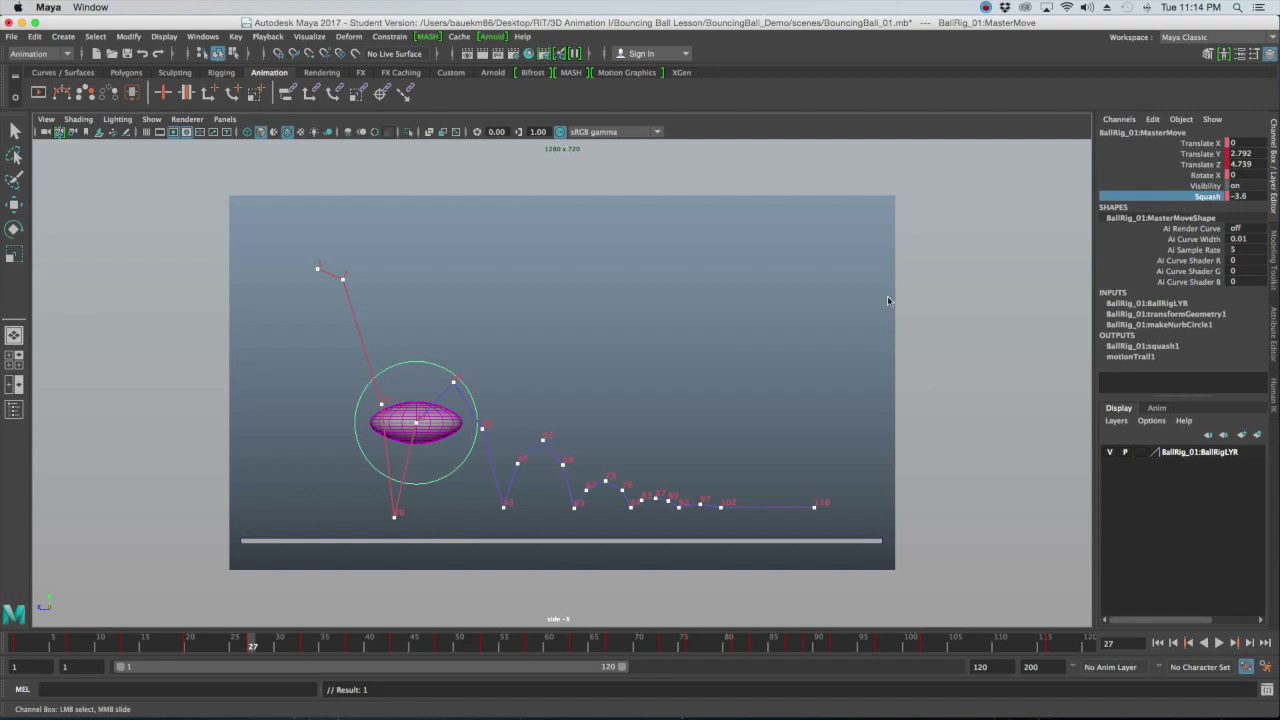
pyautogui.moveTo(887, 295); pyautogui.dragTo(876, 296, button='middle')
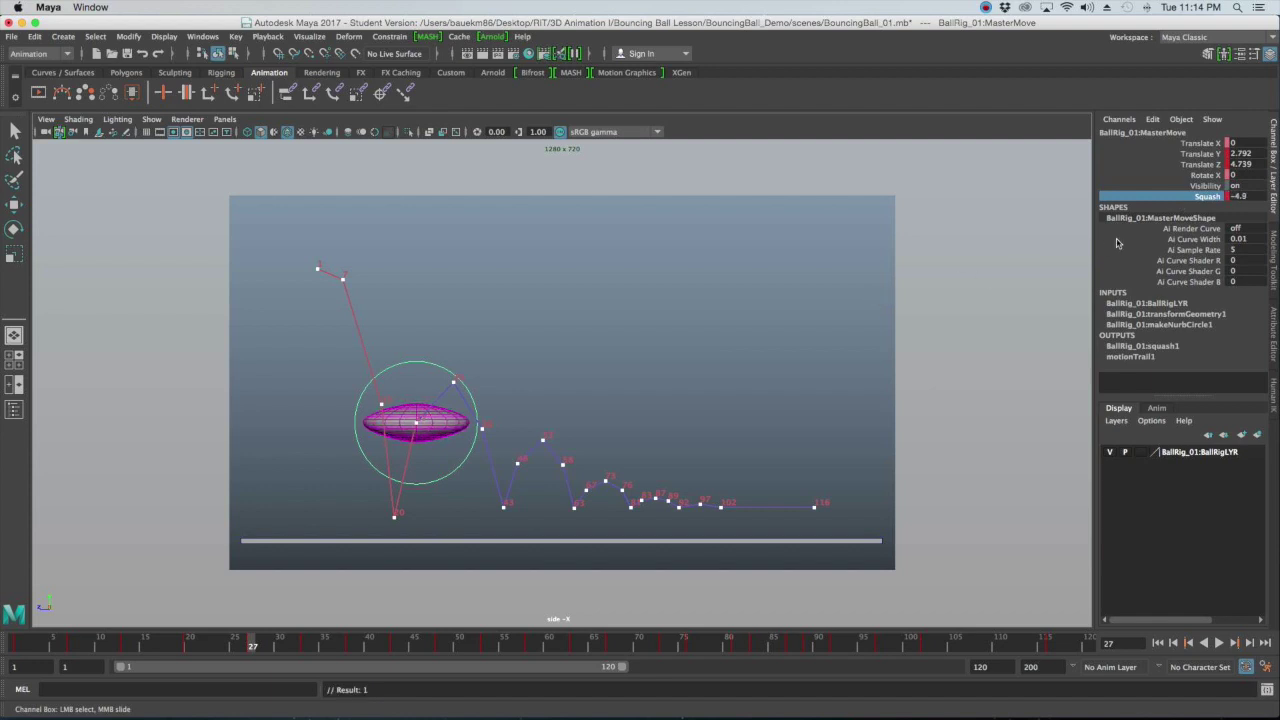
pyautogui.keyDown('ctrl'); pyautogui.click(1205, 205); pyautogui.keyUp('ctrl')
pyautogui.click(1206, 197)
pyautogui.moveTo(877, 288); pyautogui.dragTo(877, 283, button='middle')
pyautogui.moveTo(877, 284); pyautogui.dragTo(920, 284, button='middle')
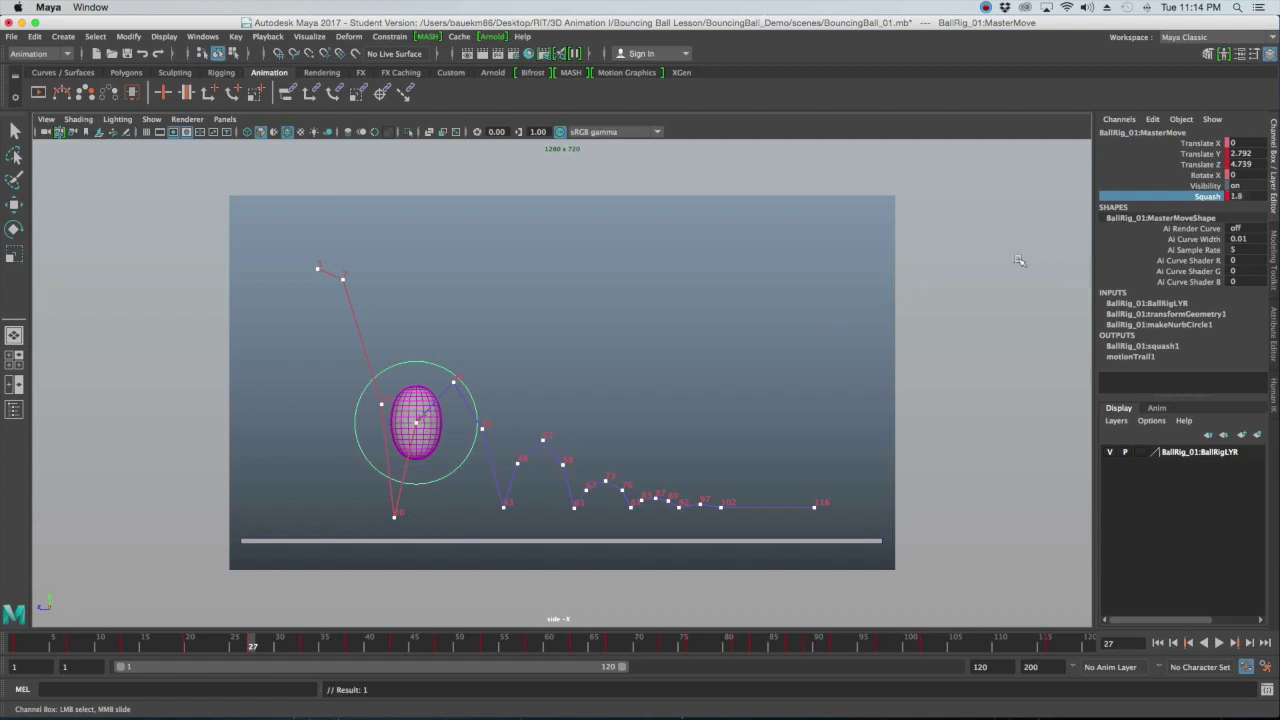
pyautogui.moveTo(743, 309); pyautogui.dragTo(740, 309, button='middle')
pyautogui.press('e')
pyautogui.moveTo(450, 375); pyautogui.dragTo(468, 393)
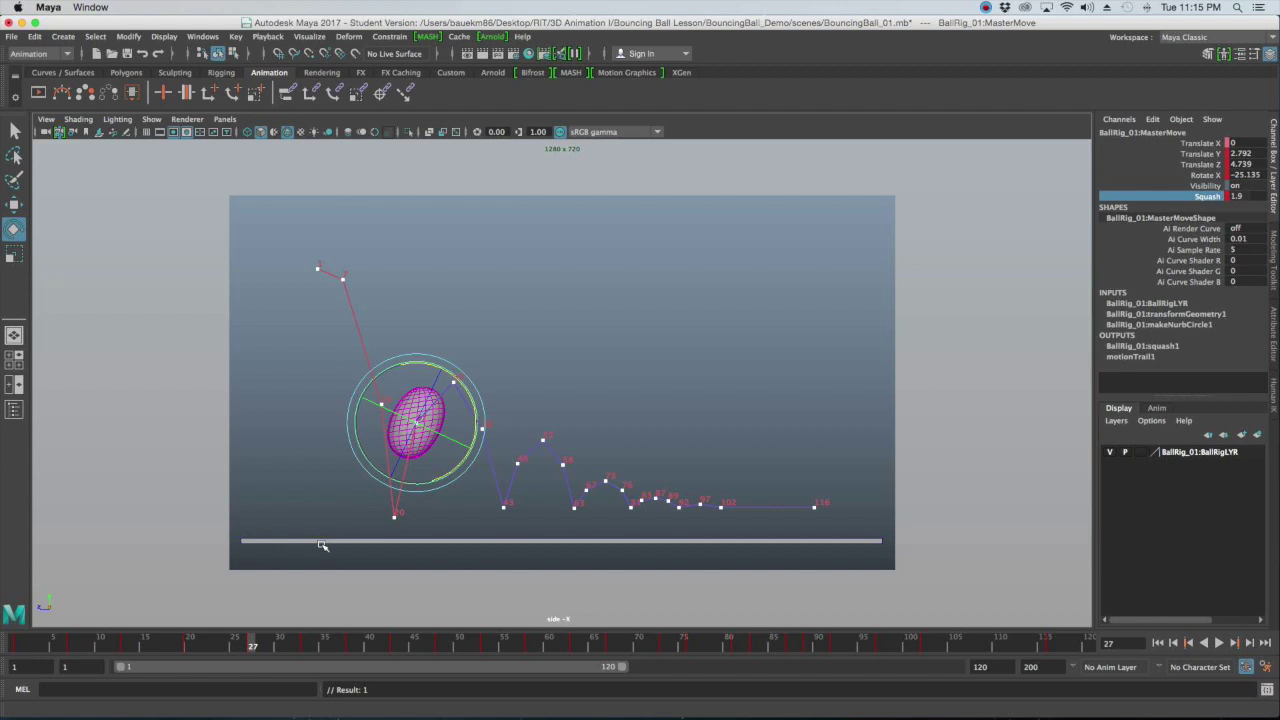
# Flip back and forth between the keys at frames 13, 20 and 27 to compare the poses around the first impact
pyautogui.press(',')
pyautogui.press(',')
pyautogui.press('.')
pyautogui.press(',')
pyautogui.press(',')
pyautogui.press('.')
pyautogui.press('.')
pyautogui.press(',')
pyautogui.press('.')
pyautogui.press(',')
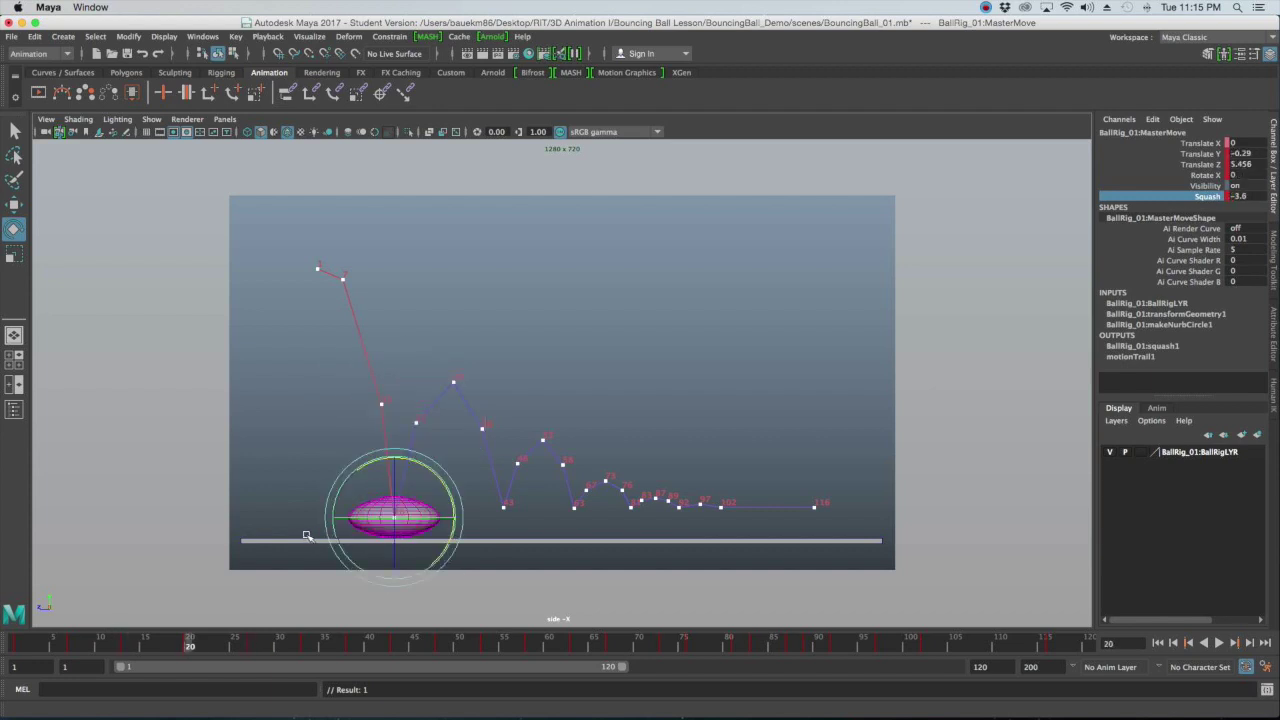
pyautogui.press('.')
pyautogui.press(',')
pyautogui.press(',')
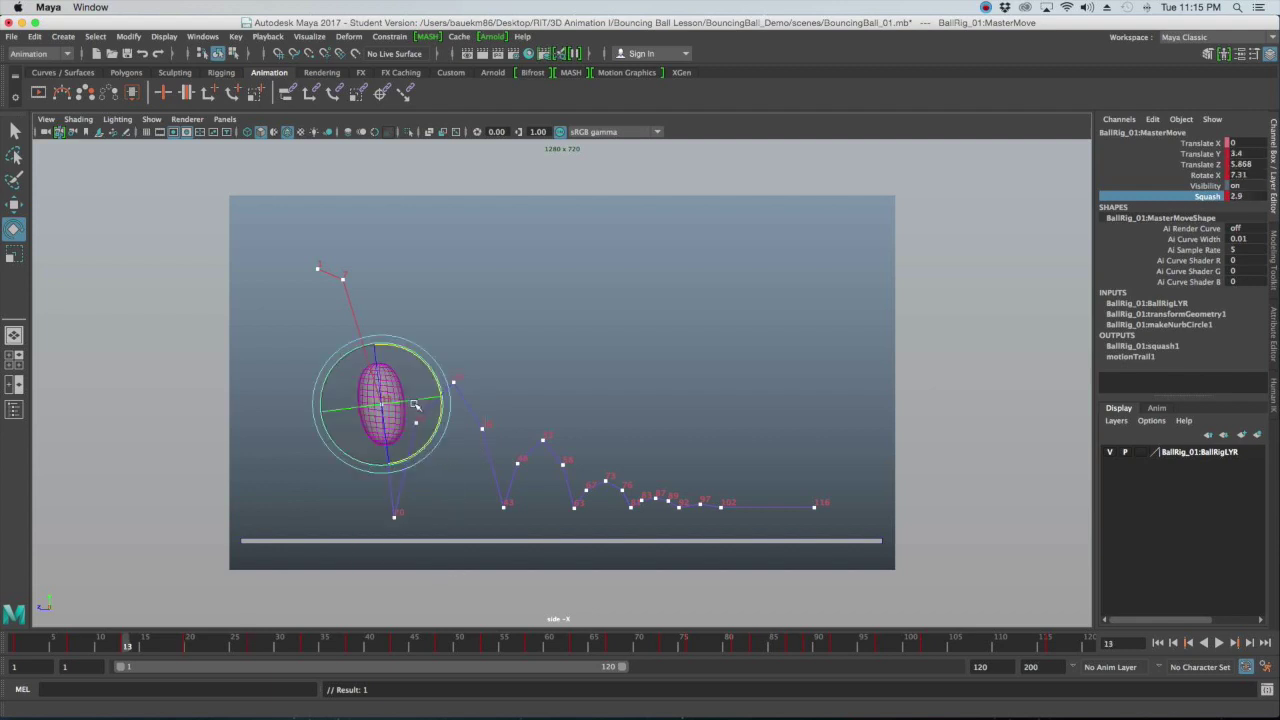
pyautogui.press('.')
pyautogui.press('.')
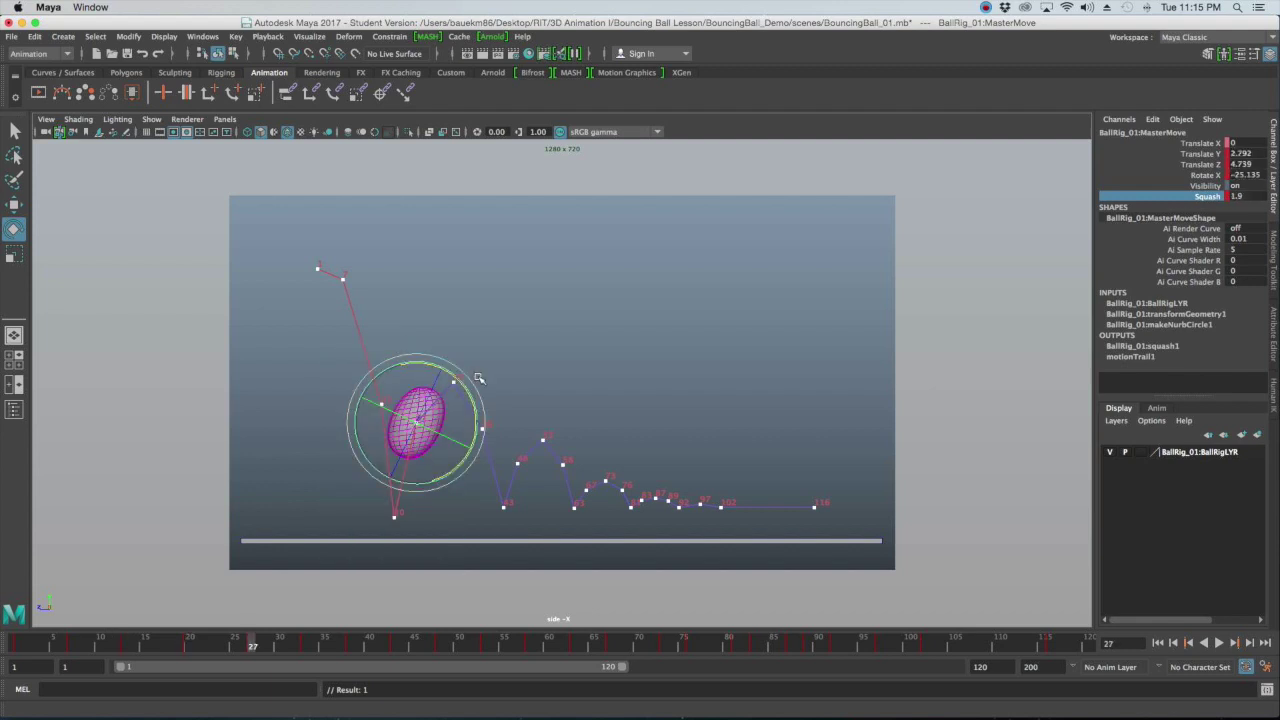
# At frame 33, the top of the second arc, set the ball's Rotate X to 0 and its Squash to -1.7
pyautogui.press('.')
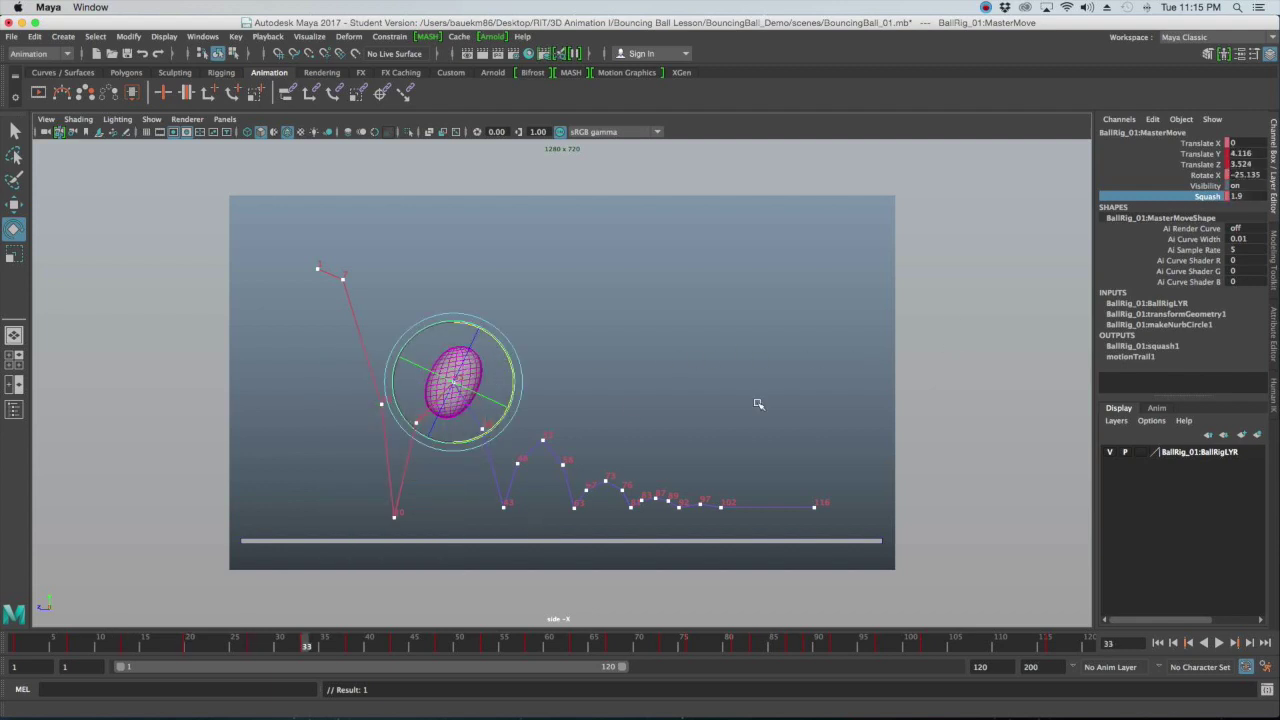
pyautogui.doubleClick(1250, 175)
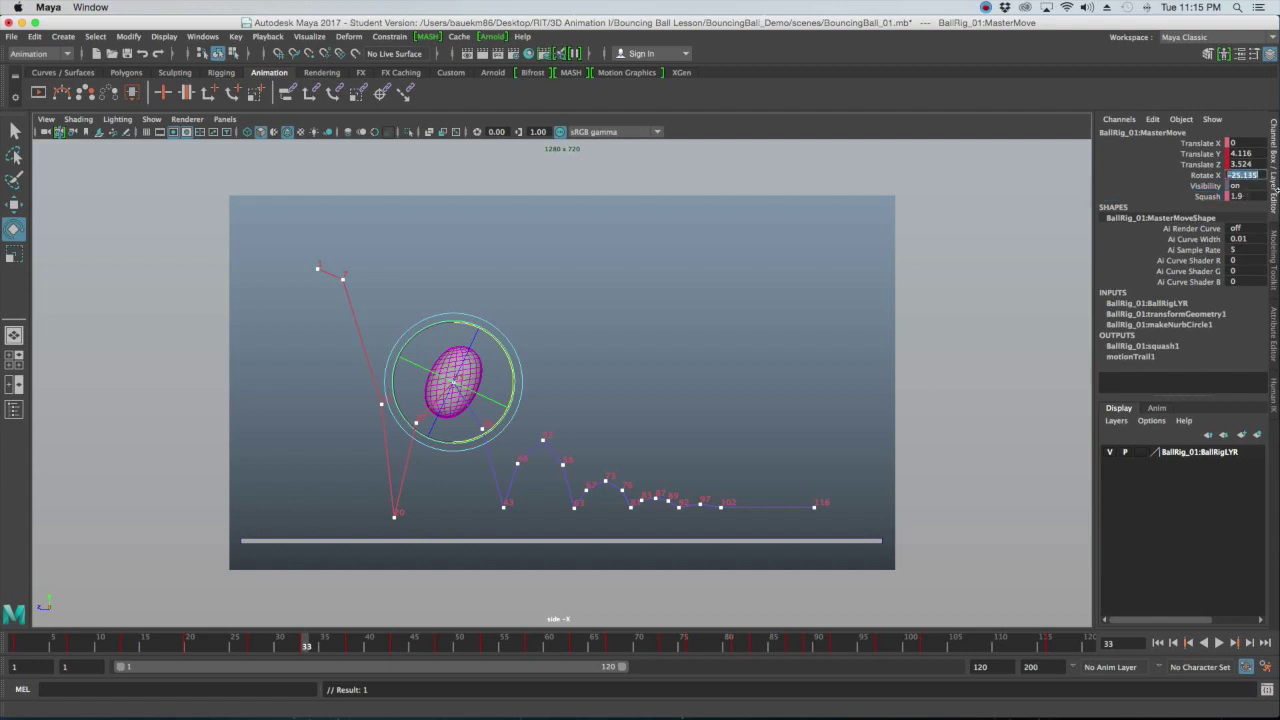
pyautogui.write('0')
pyautogui.press('Return')
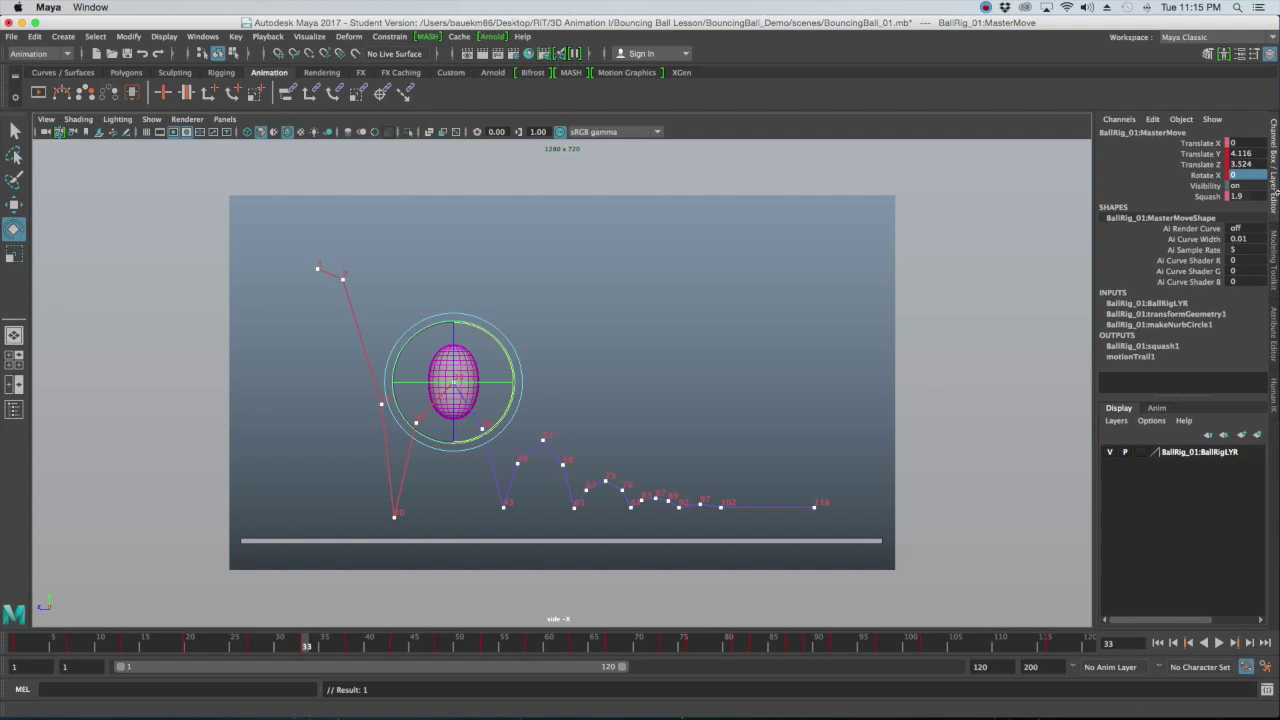
pyautogui.click(1218, 196)
pyautogui.moveTo(859, 235); pyautogui.dragTo(827, 235, button='middle')
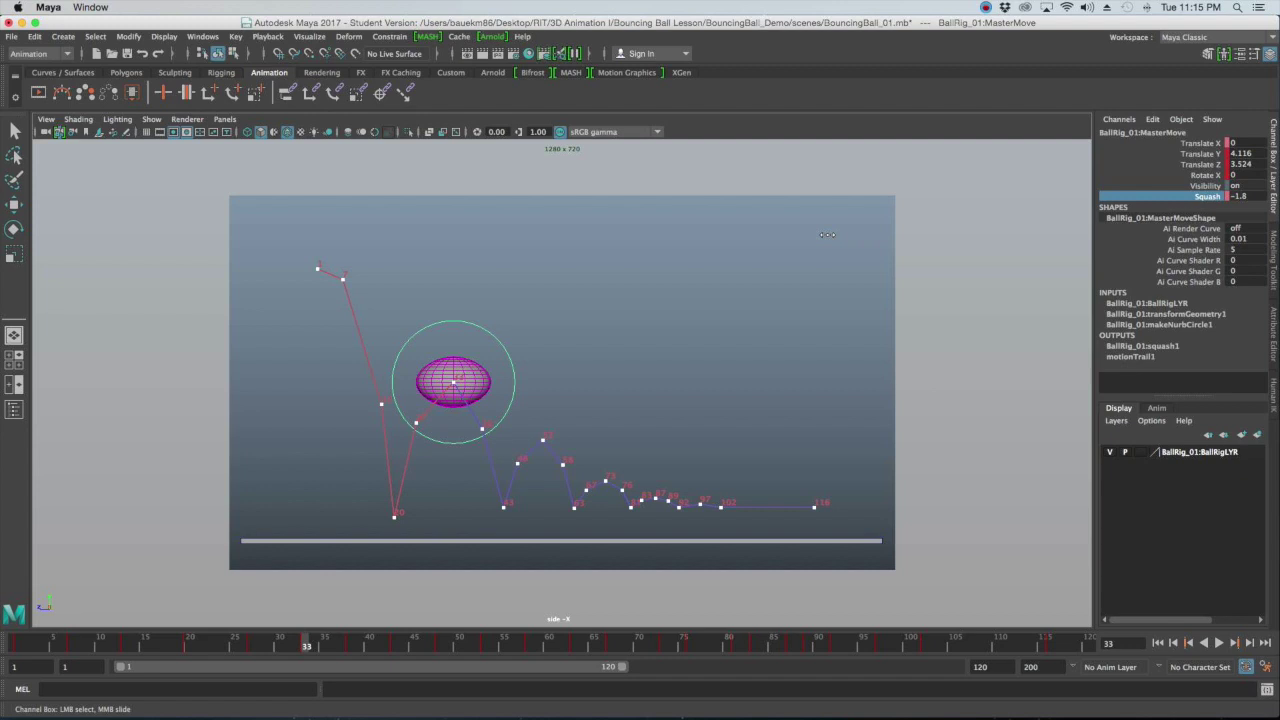
pyautogui.moveTo(827, 234); pyautogui.dragTo(829, 236, button='middle')
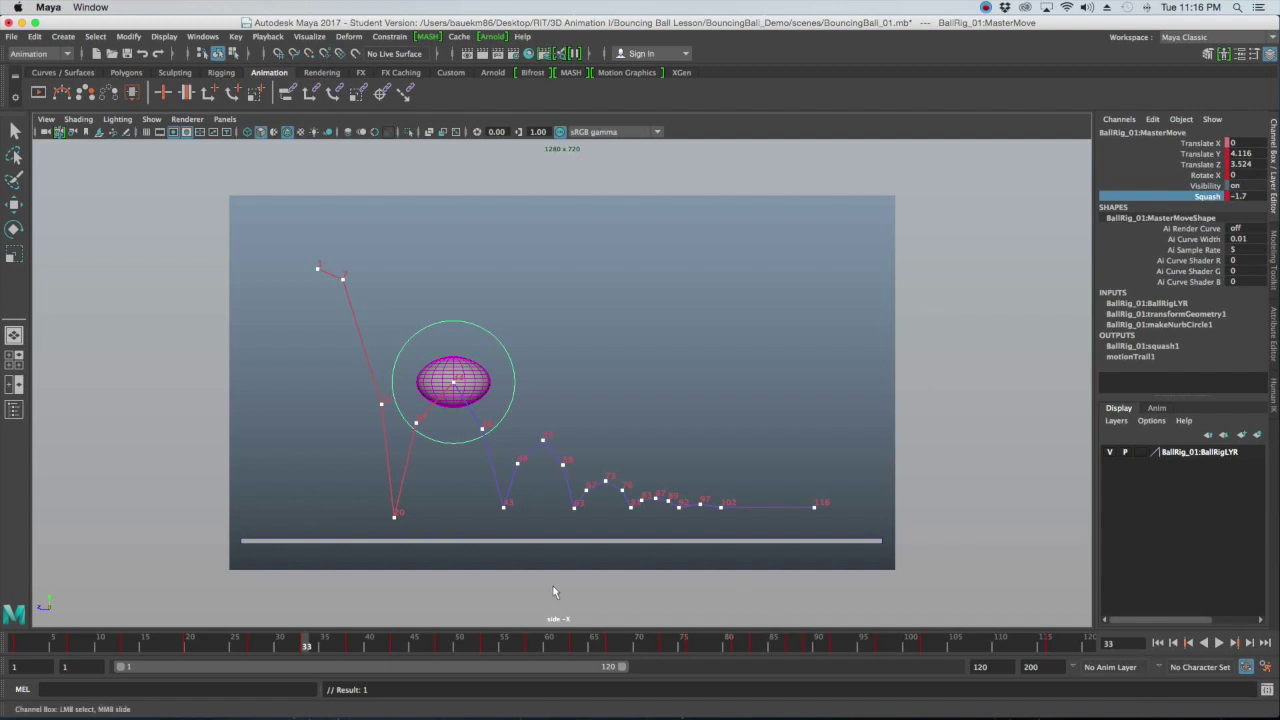
# At frame 38, set the ball's Squash to 0.8, rotate it to about 21.6 degrees in X, and key the pose
pyautogui.press('.')
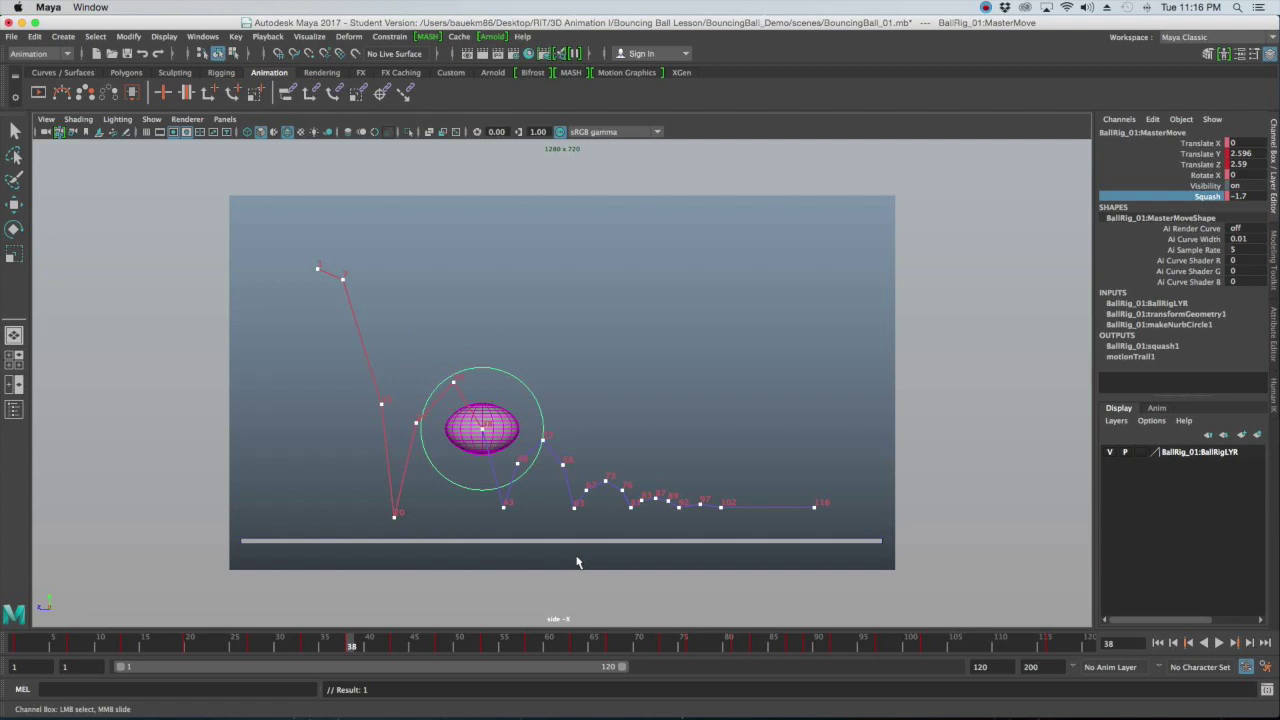
pyautogui.moveTo(772, 276); pyautogui.dragTo(789, 273, button='middle')
pyautogui.press('e')
pyautogui.moveTo(525, 384); pyautogui.dragTo(502, 371)
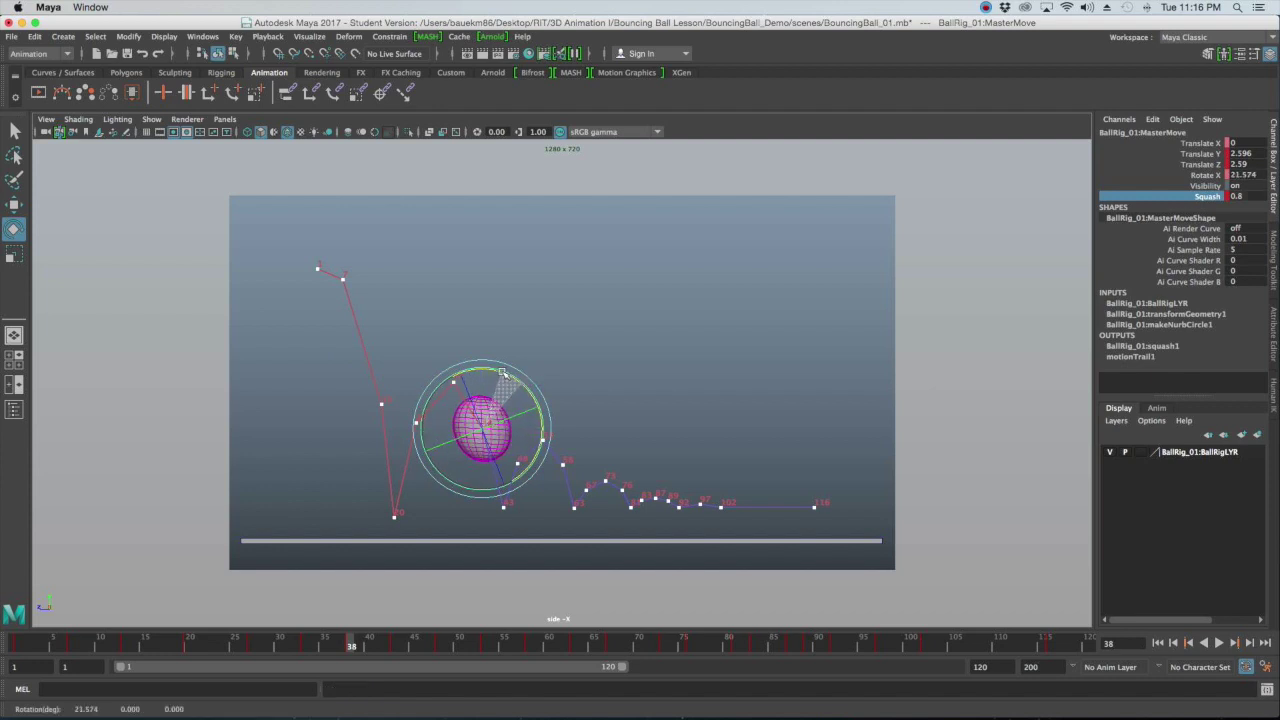
pyautogui.press('s')
# Set the ball's Rotate X to 0 at the second ground contact on frame 43
pyautogui.press('.')
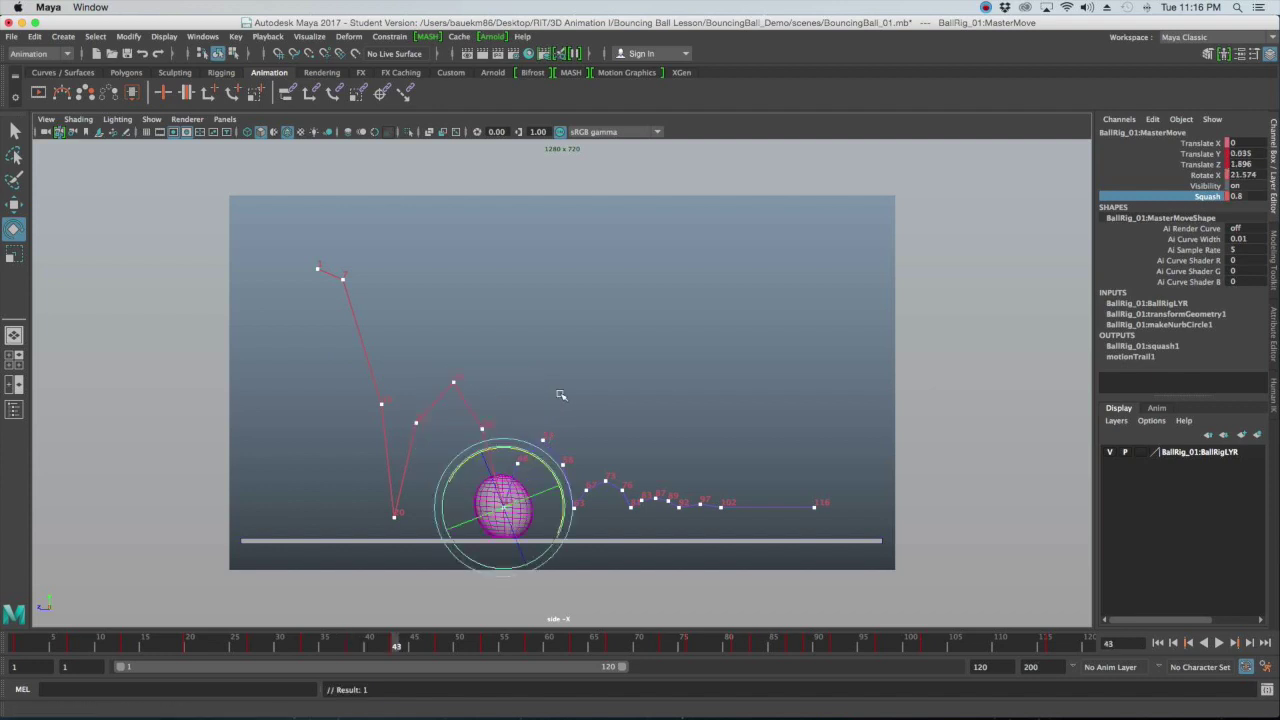
pyautogui.click(1243, 175)
pyautogui.write('0')
pyautogui.press('Return')
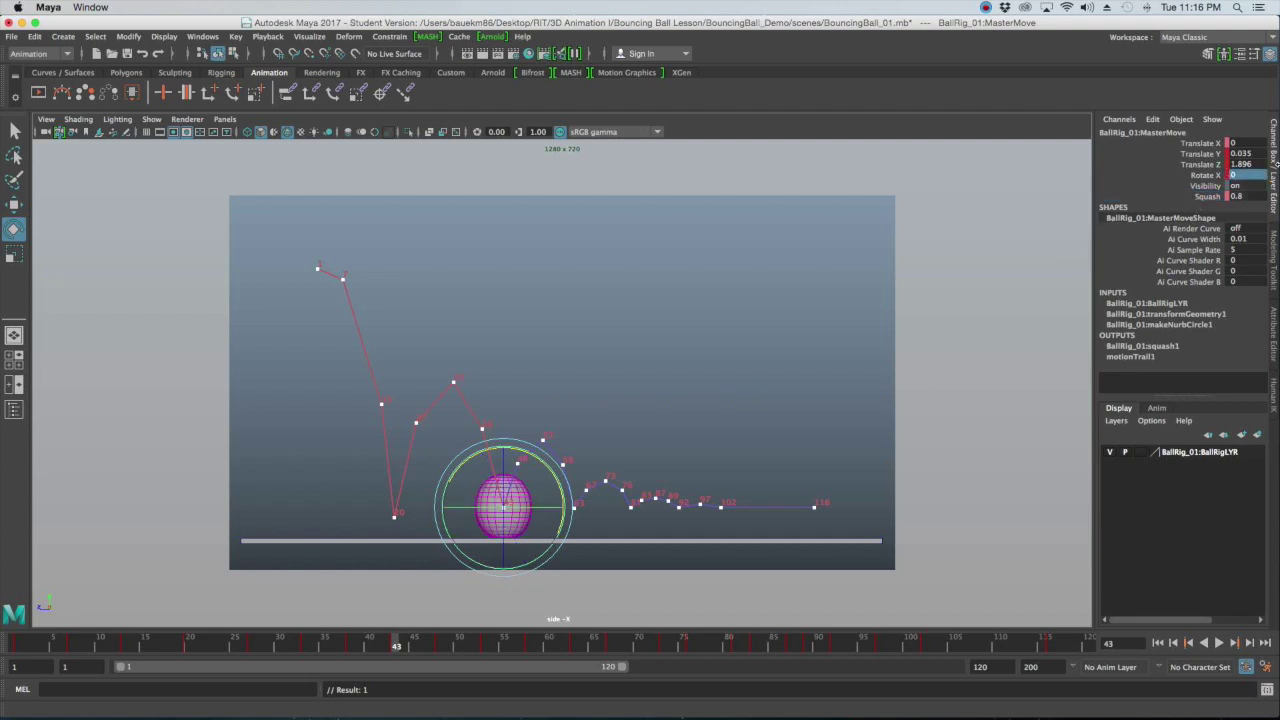
# Set the ball's Squash to -2 at frame 43 and lower it onto the ground, to about -0.16 in Translate Y
pyautogui.click(1207, 197)
pyautogui.moveTo(638, 356); pyautogui.dragTo(608, 354, button='middle')
pyautogui.press('w')
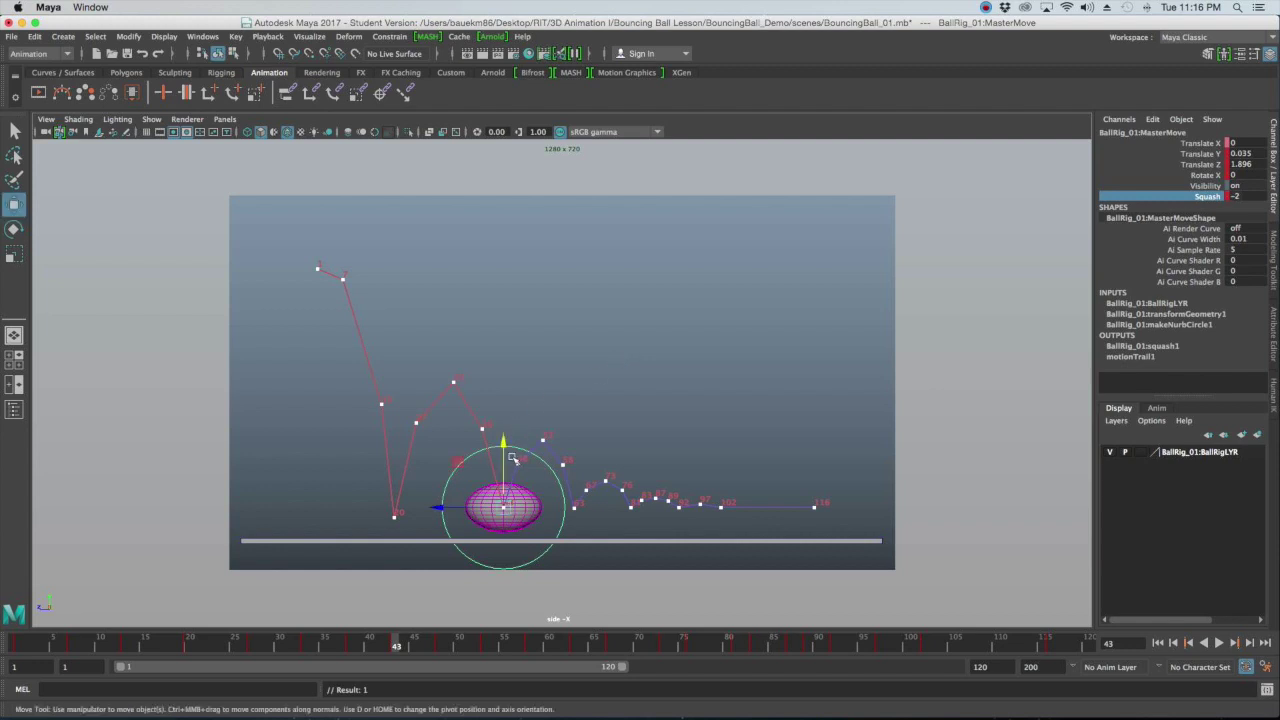
pyautogui.moveTo(505, 443); pyautogui.dragTo(506, 450)
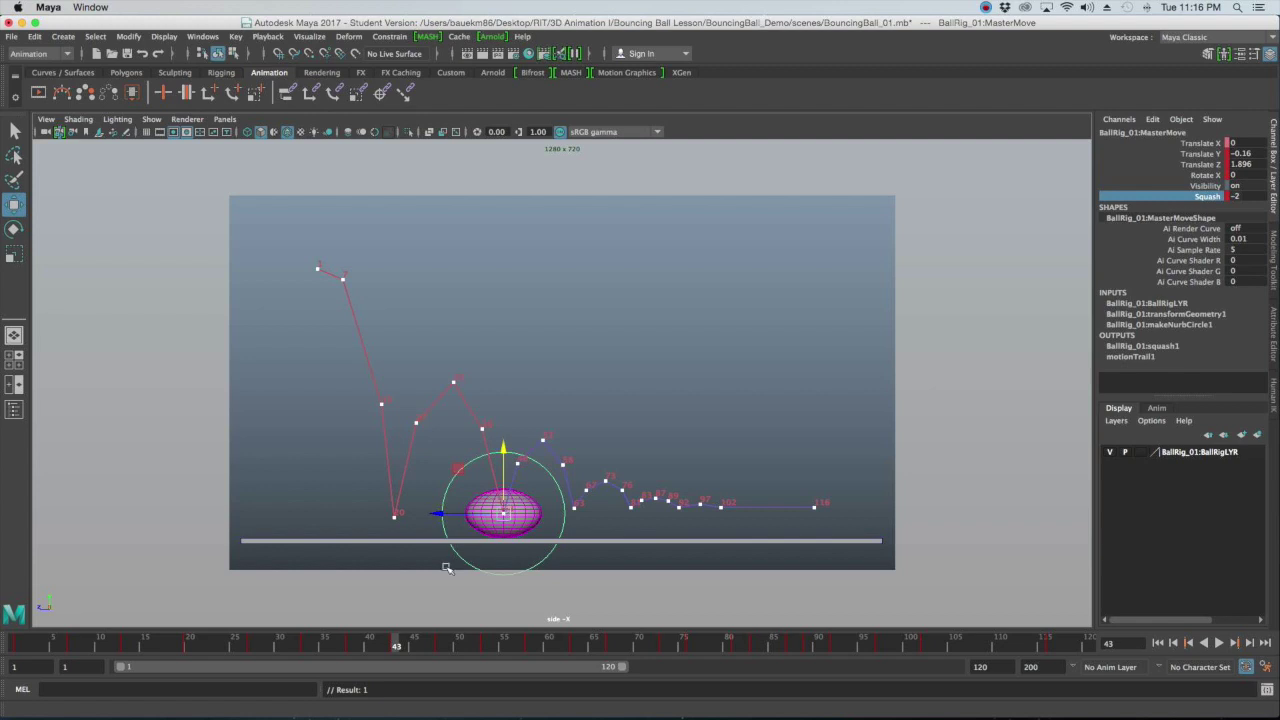
# At frame 48, set the ball's Squash to 0.9 and rotate it to about -27.4 degrees in X along the rising path
pyautogui.press('.')
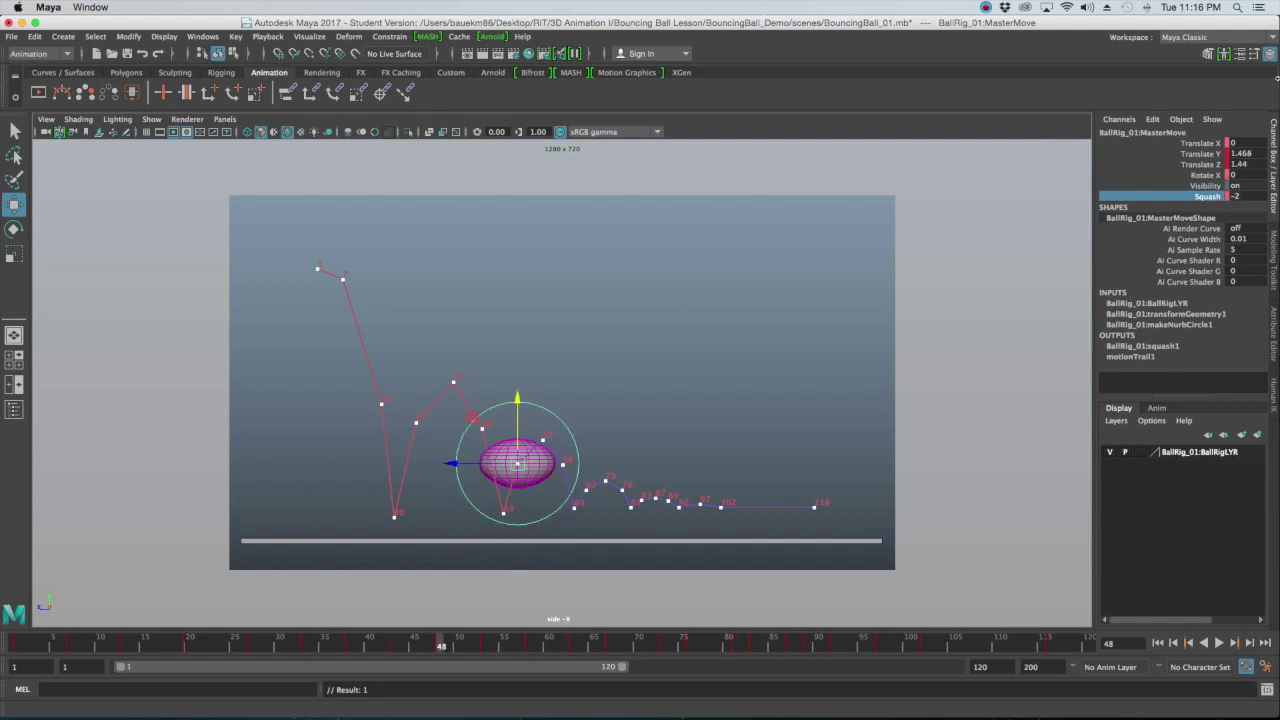
pyautogui.moveTo(864, 278); pyautogui.dragTo(880, 278, button='middle')
pyautogui.press('e')
pyautogui.moveTo(550, 415); pyautogui.dragTo(582, 430)
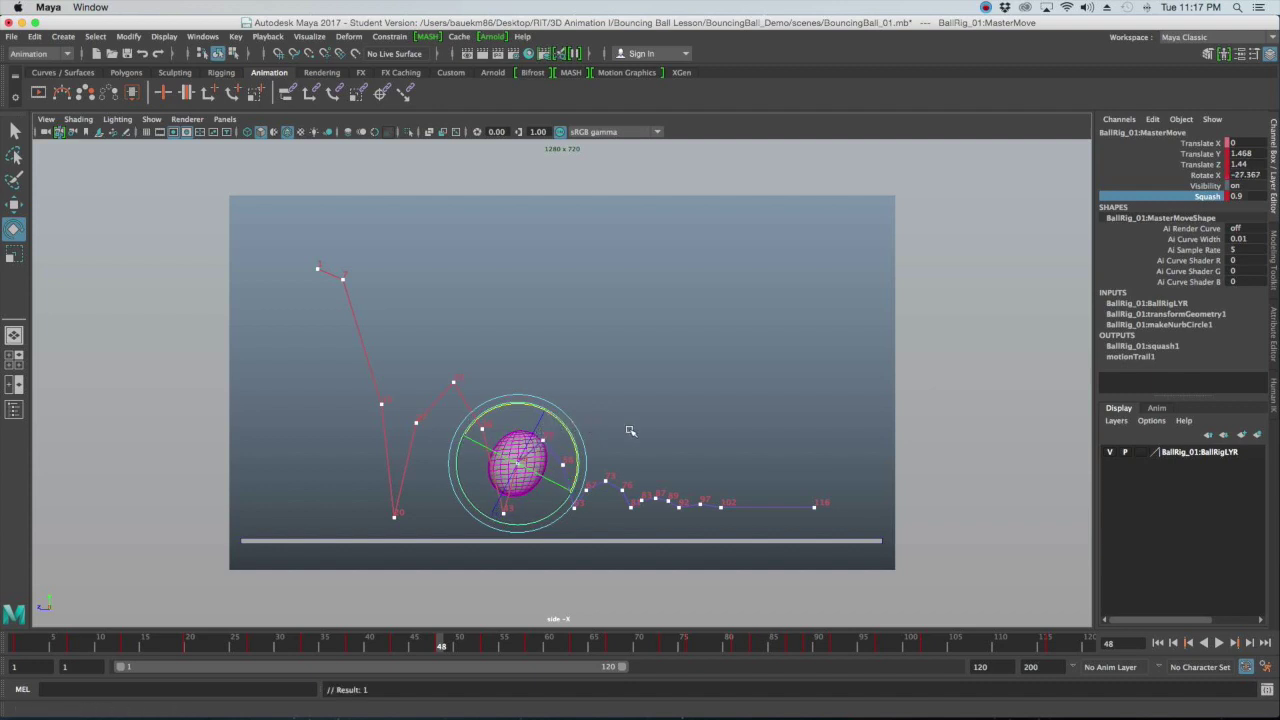
# At frame 53, the top of the third arc, set the ball's Rotate X to 0 and its Squash to -1.4
pyautogui.press('.')
pyautogui.click(1248, 175)
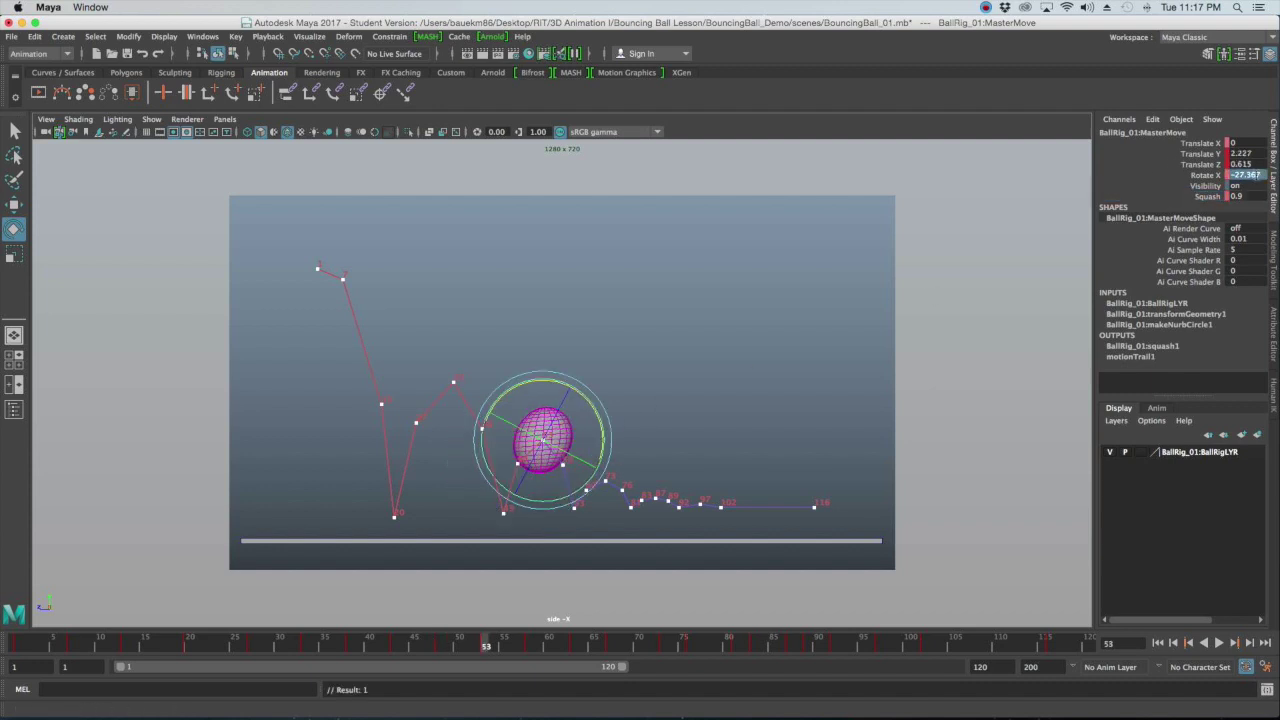
pyautogui.write('0')
pyautogui.press('Return')
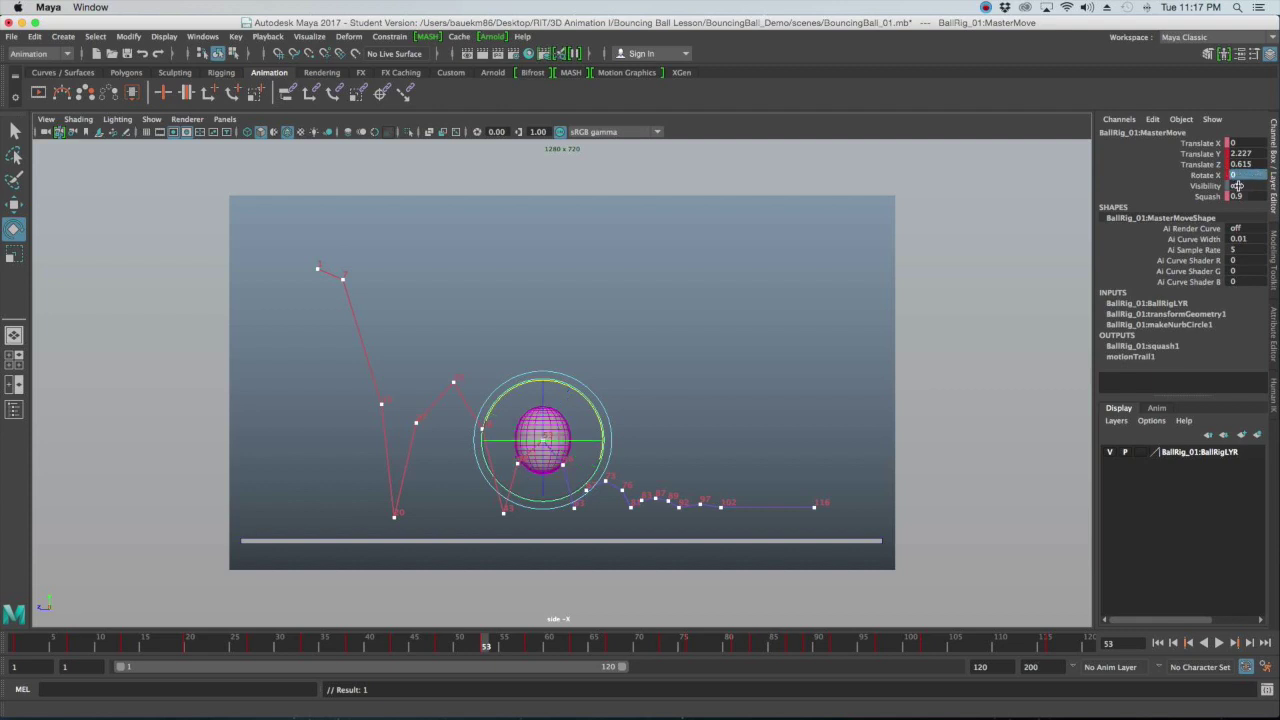
pyautogui.click(1218, 197)
pyautogui.moveTo(853, 231); pyautogui.dragTo(835, 227, button='middle')
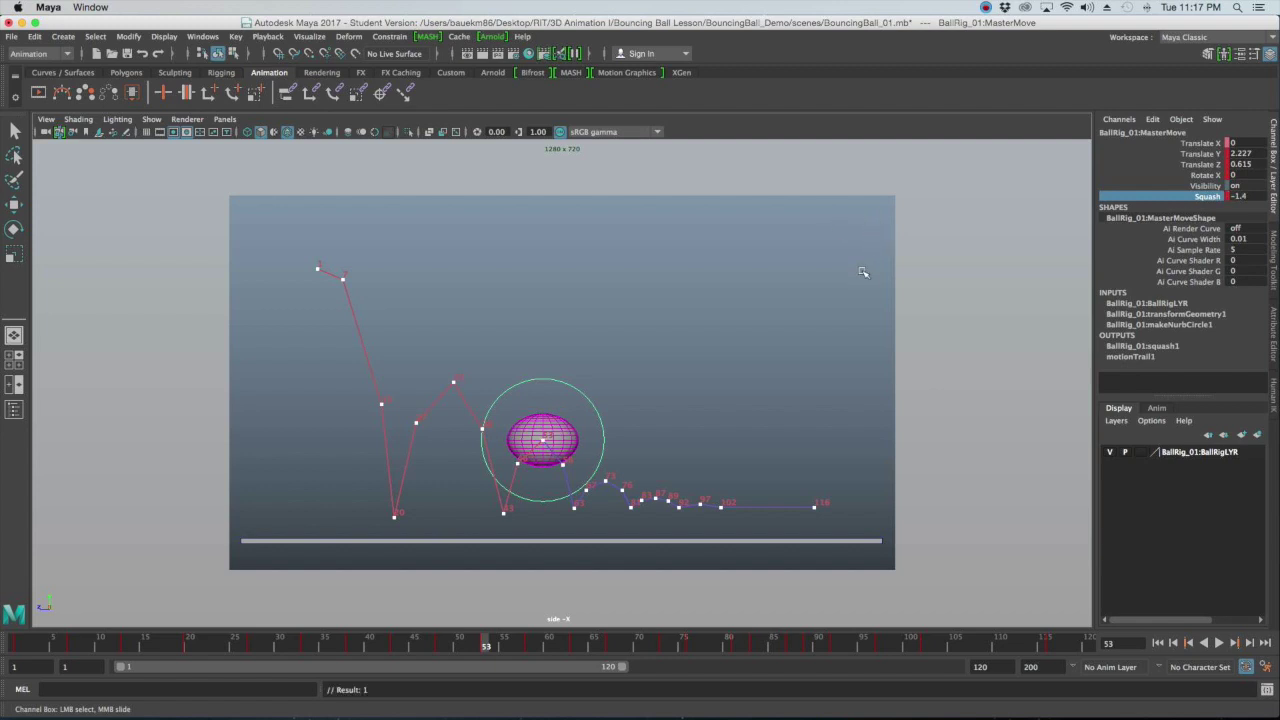
# At frame 58, set the ball's Squash to 0.8 and rotate it to about 24 degrees in X along the falling path
pyautogui.press('.')
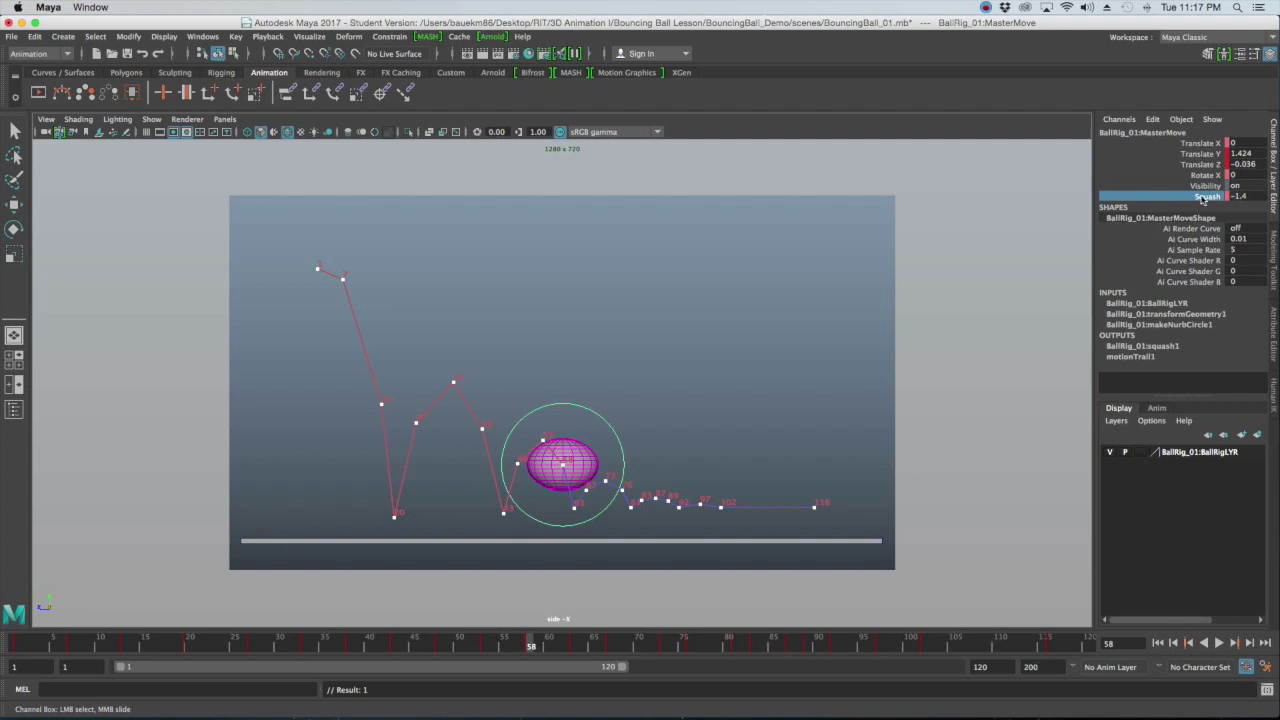
pyautogui.moveTo(866, 277); pyautogui.dragTo(878, 274, button='middle')
pyautogui.moveTo(879, 274); pyautogui.dragTo(883, 277, button='middle')
pyautogui.press('e')
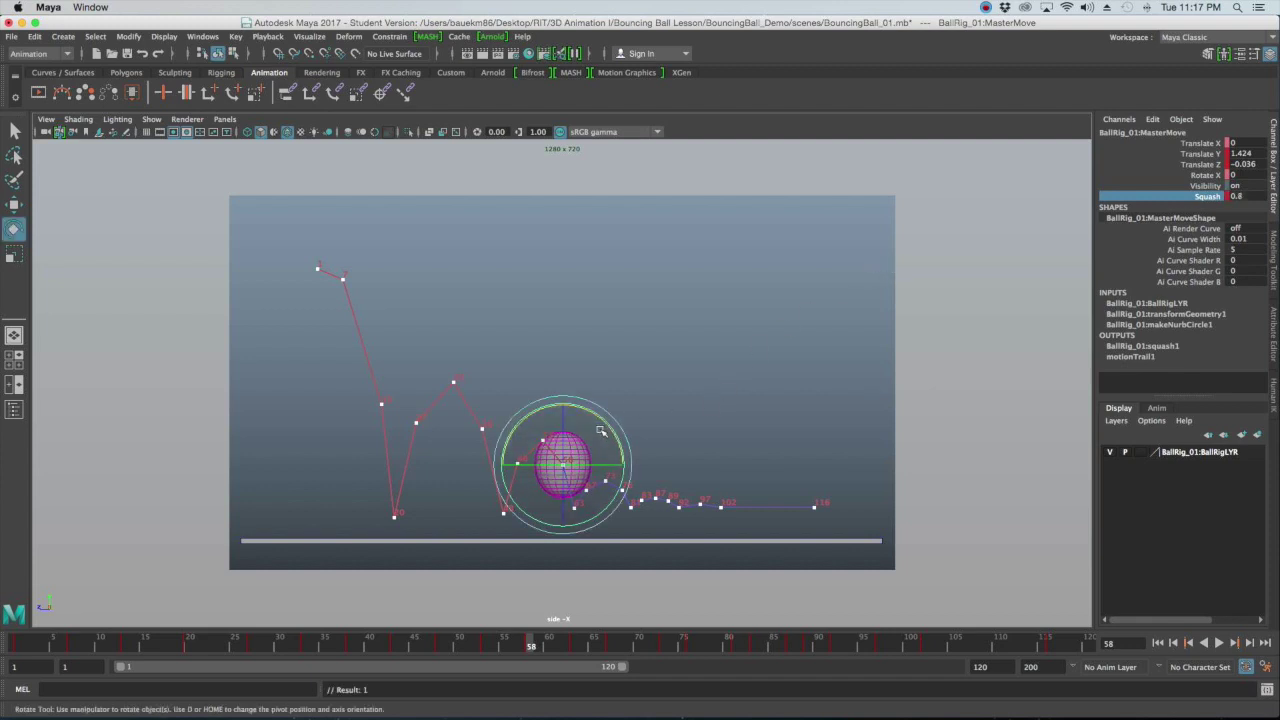
pyautogui.moveTo(609, 422); pyautogui.dragTo(586, 406)
# At the third ground contact on frame 63, set the ball's Squash to -1.6 and its Rotate X to 0
pyautogui.press('.')
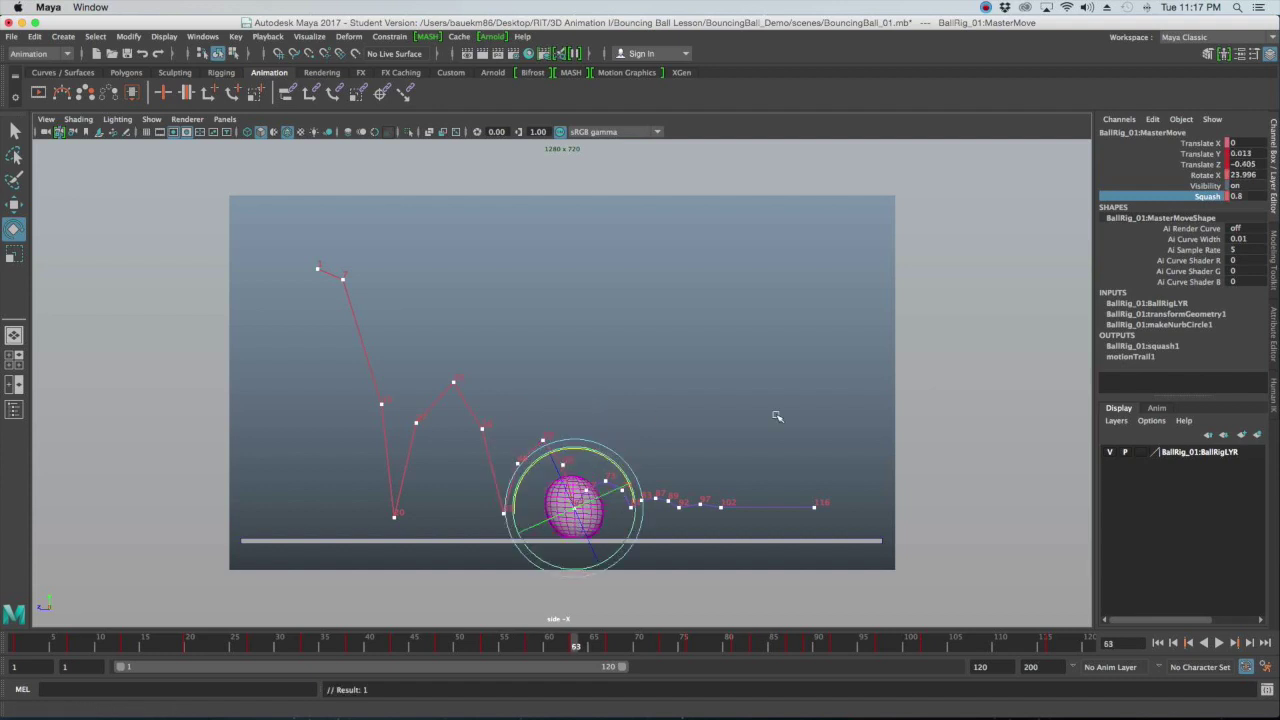
pyautogui.press('q')
pyautogui.moveTo(823, 361); pyautogui.dragTo(808, 353, button='middle')
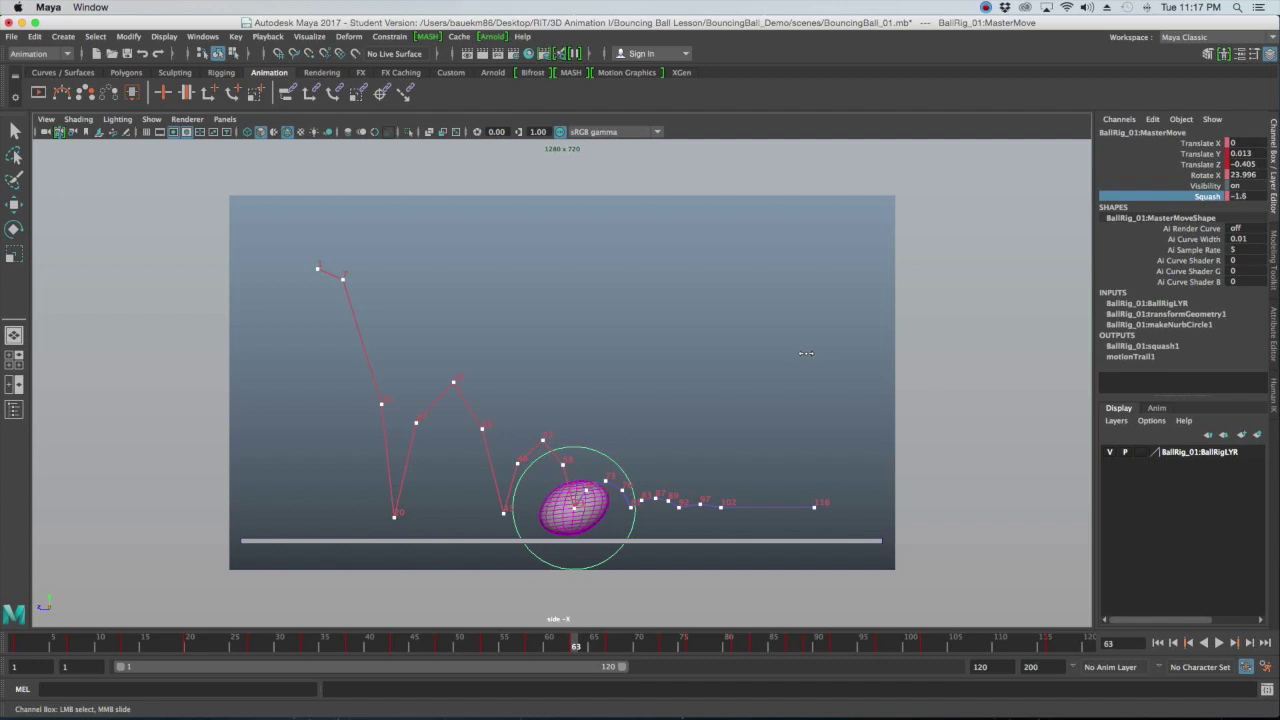
pyautogui.press('e')
pyautogui.moveTo(605, 452); pyautogui.dragTo(606, 461)
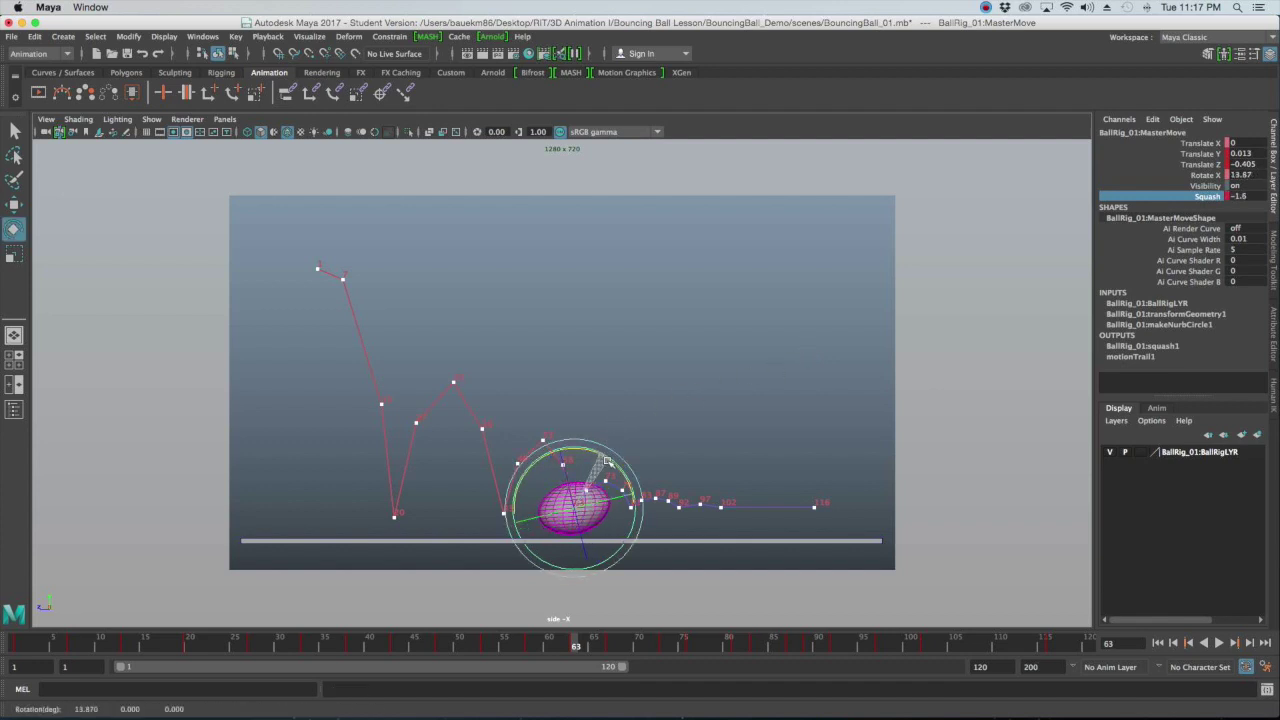
pyautogui.doubleClick(1256, 175)
pyautogui.write('0')
pyautogui.press('Return')
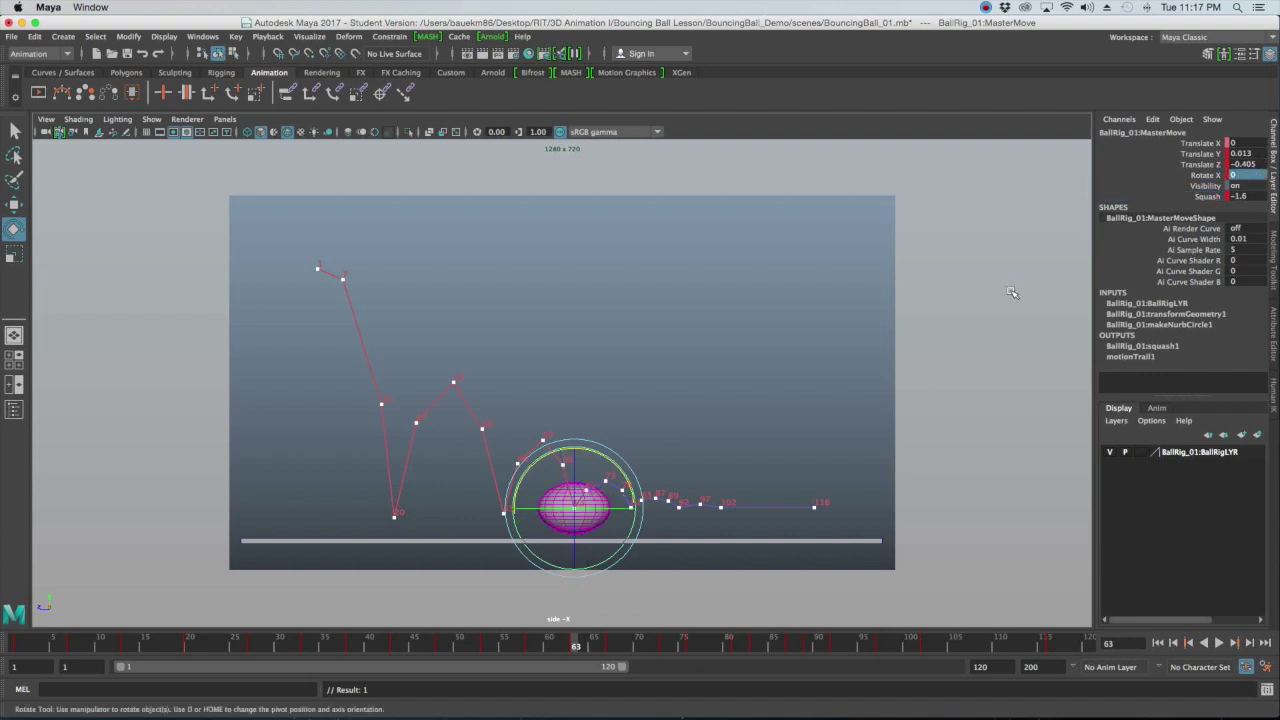
# Lower the squashed ball onto the ground at frame 63, to about -0.12 in Translate Y, and set a key
pyautogui.press('w')
pyautogui.moveTo(575, 443); pyautogui.dragTo(576, 447)
pyautogui.press('s')
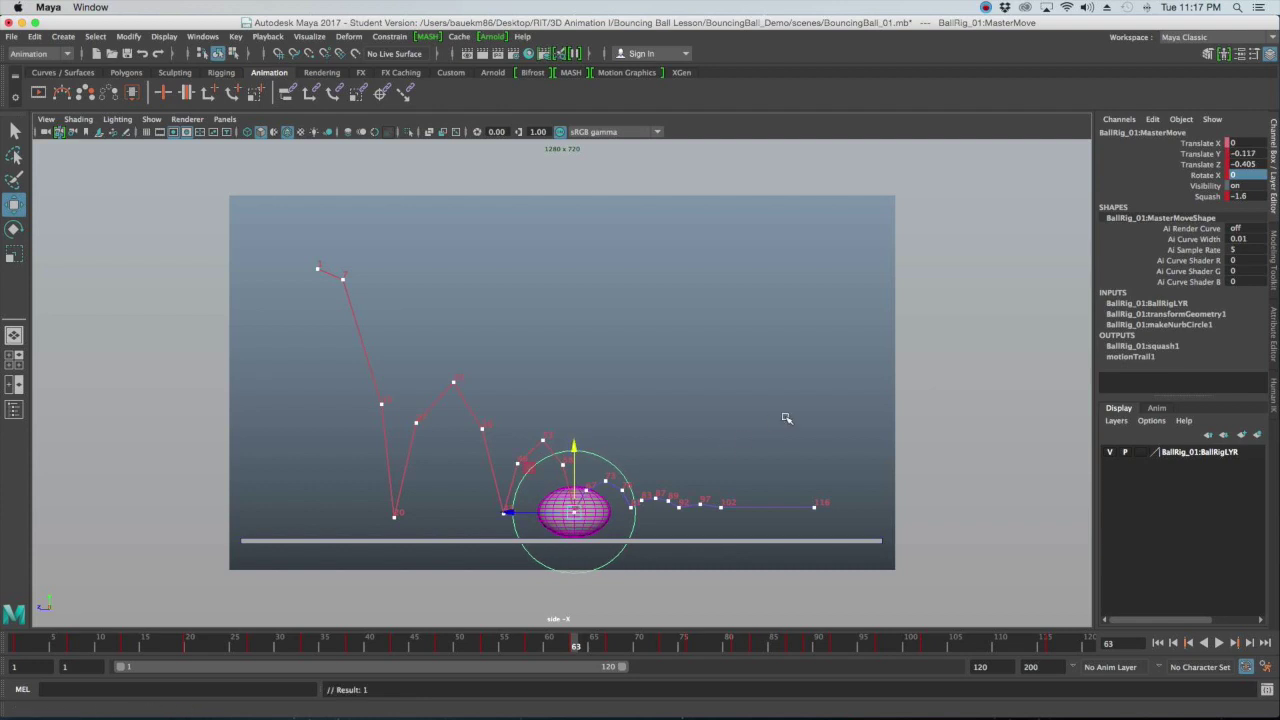
# At frame 67, set the ball's Squash to 0.3, rotate it to about -37.5 degrees in X along the rising path, and key it
pyautogui.press('.')
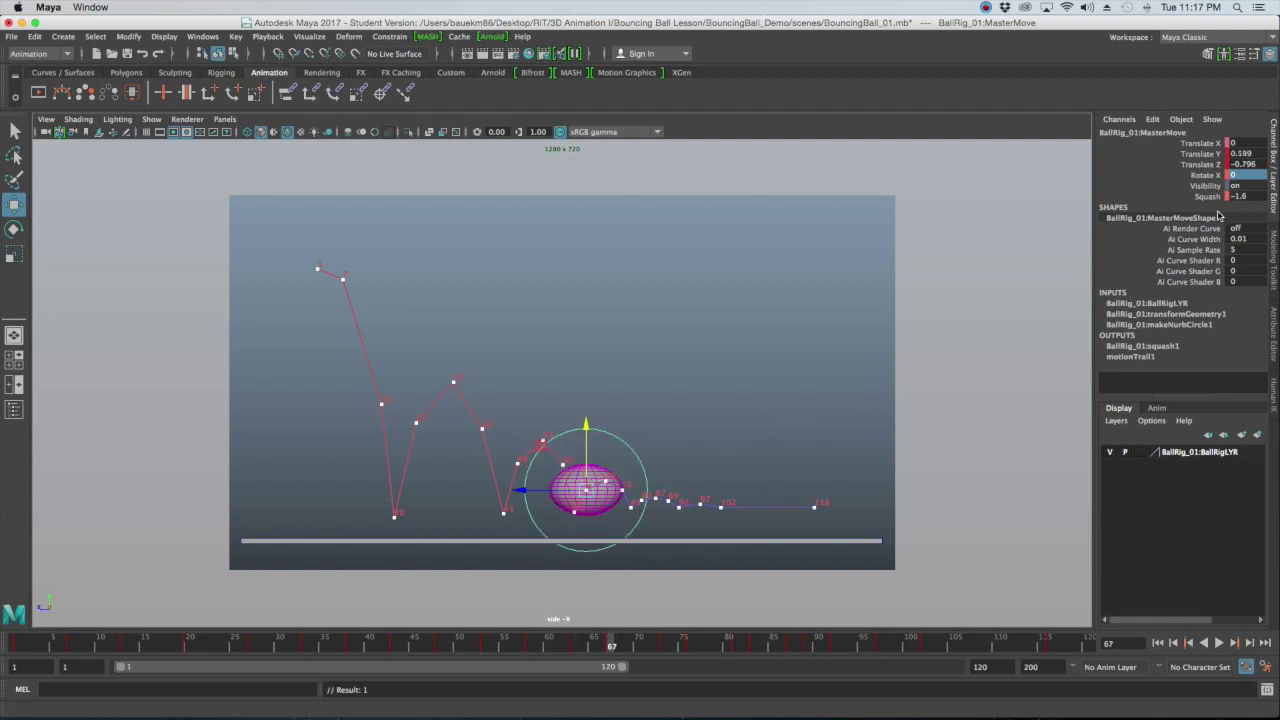
pyautogui.click(1207, 197)
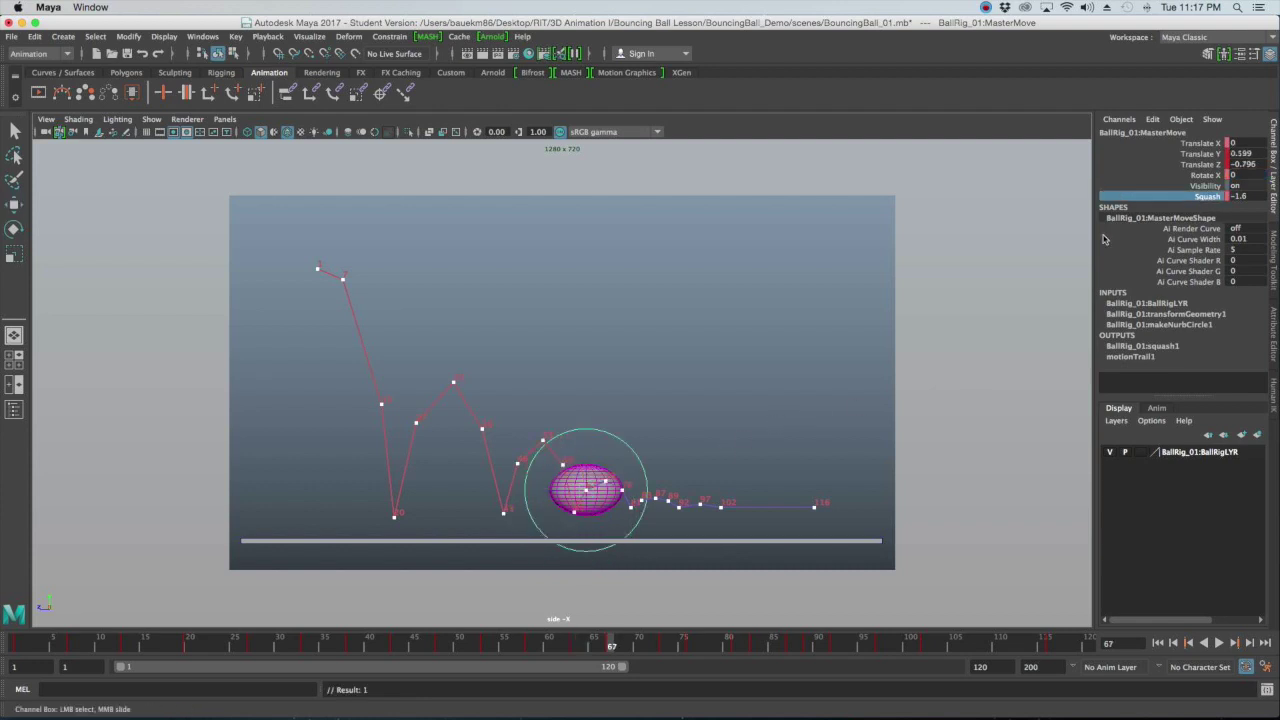
pyautogui.moveTo(852, 300); pyautogui.dragTo(868, 296, button='middle')
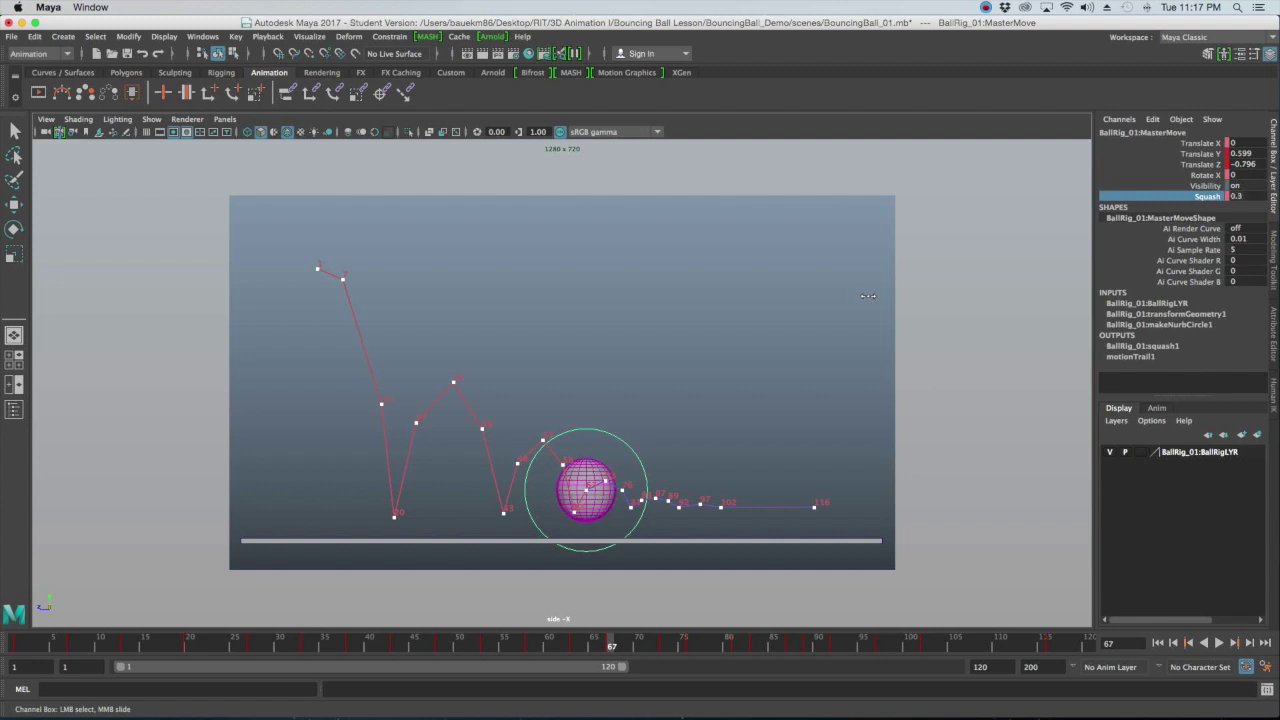
pyautogui.press('e')
pyautogui.moveTo(615, 437); pyautogui.dragTo(644, 466)
pyautogui.press('s')
# At frame 73, the top of the fourth arc, set the ball's Rotate X to 0 and its Squash to -0.5
pyautogui.press('.')
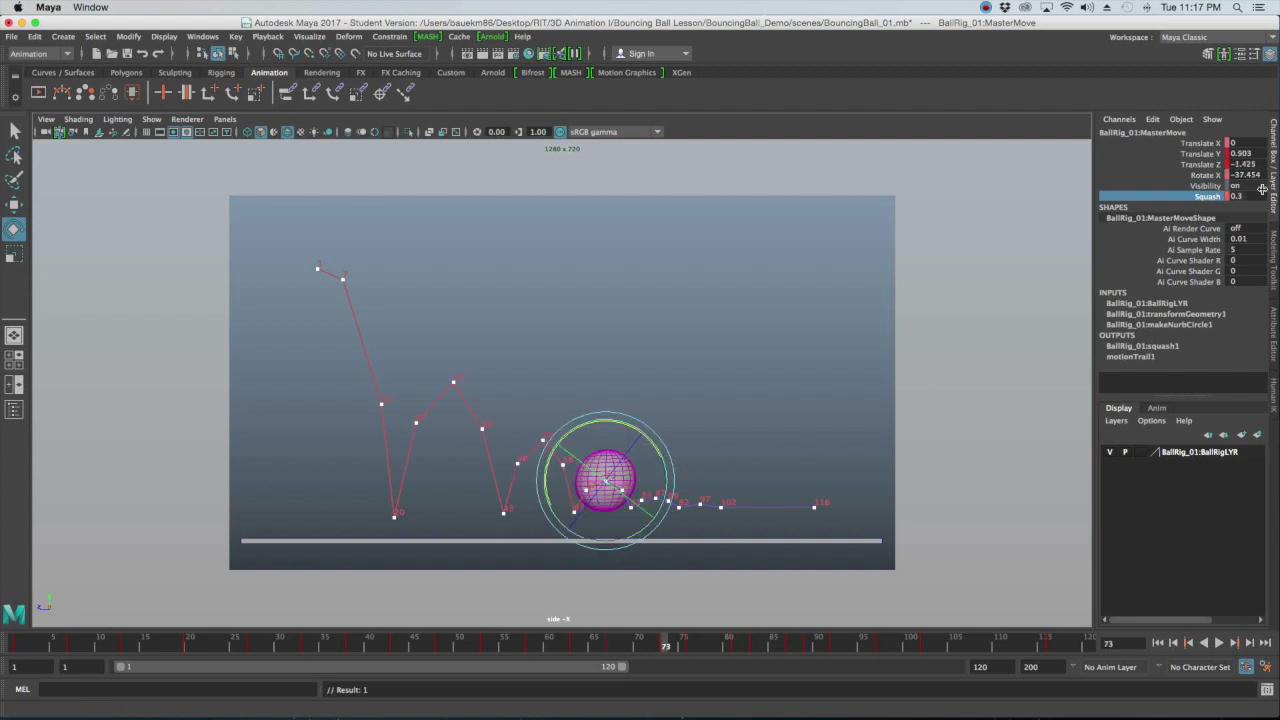
pyautogui.click(1260, 175)
pyautogui.write('0')
pyautogui.press('Return')
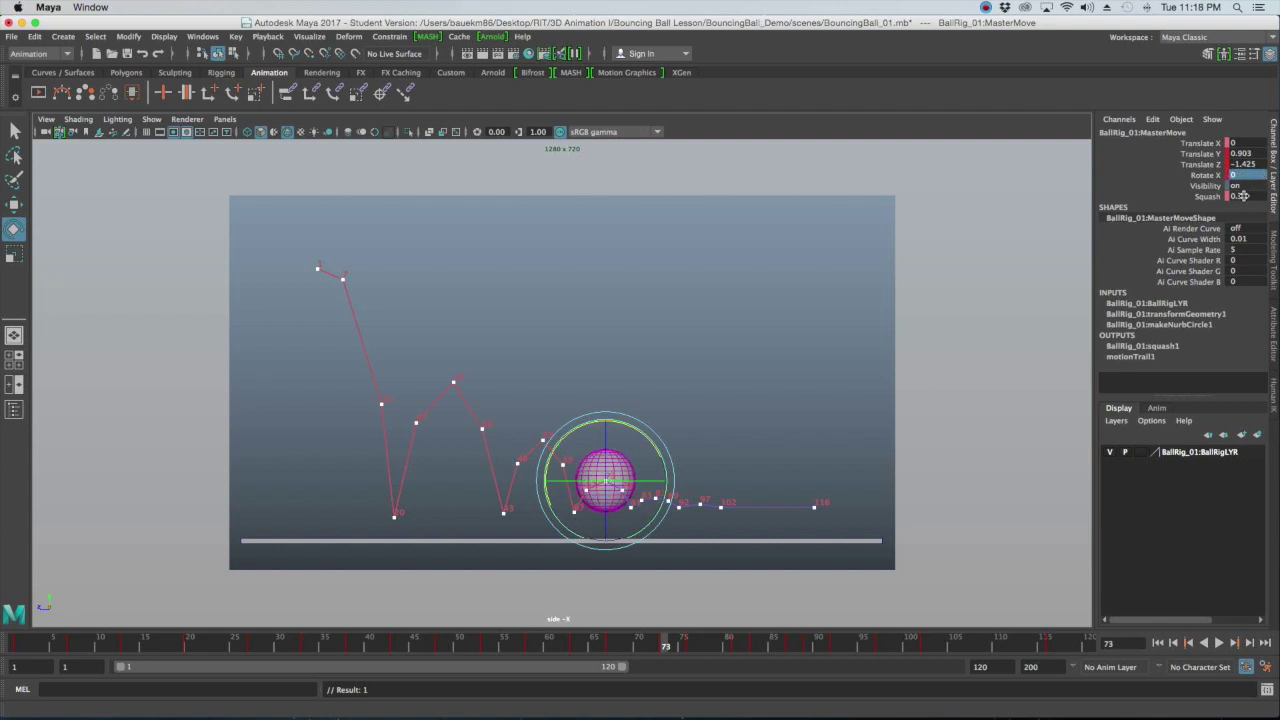
pyautogui.click(1207, 196)
pyautogui.moveTo(740, 376); pyautogui.dragTo(736, 377, button='middle')
# At frame 76, set the ball's Squash to 0.2 and rotate it to about 22.2 degrees in X along the falling path
pyautogui.press('.')
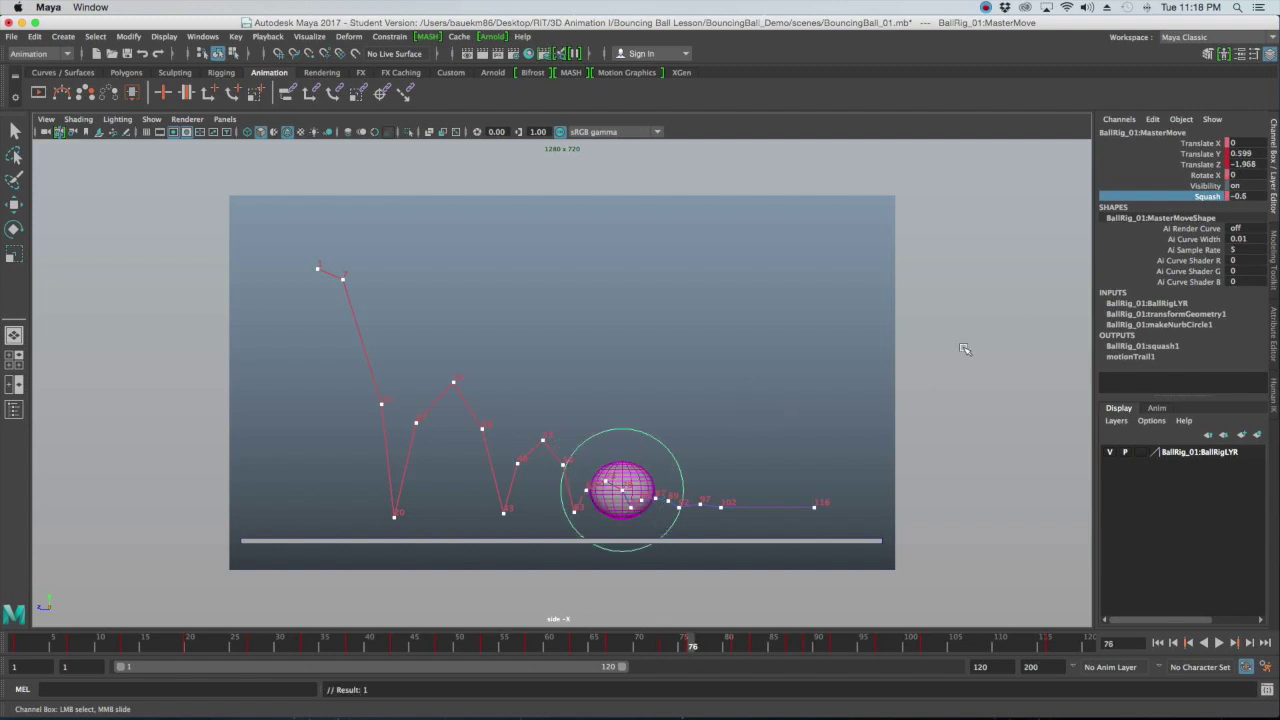
pyautogui.moveTo(1040, 234); pyautogui.dragTo(1044, 232, button='middle')
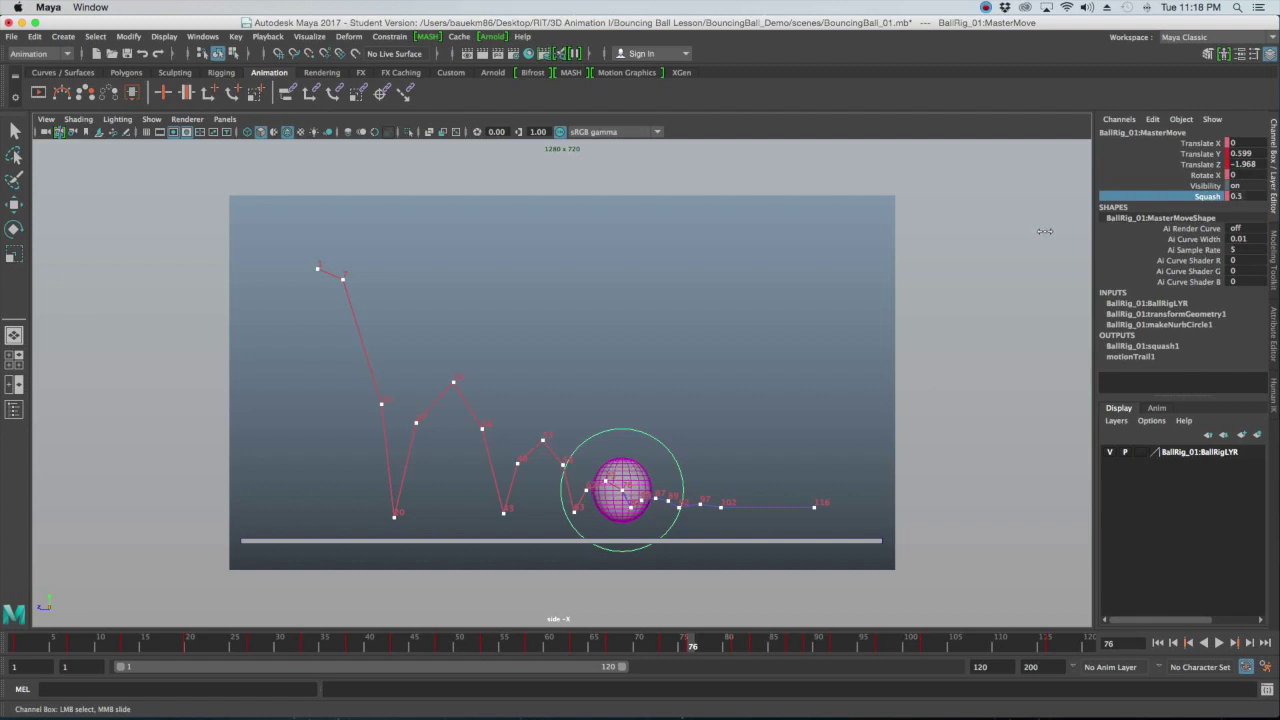
pyautogui.moveTo(1043, 231); pyautogui.dragTo(1042, 233, button='middle')
pyautogui.press('e')
pyautogui.moveTo(663, 445); pyautogui.dragTo(646, 430)
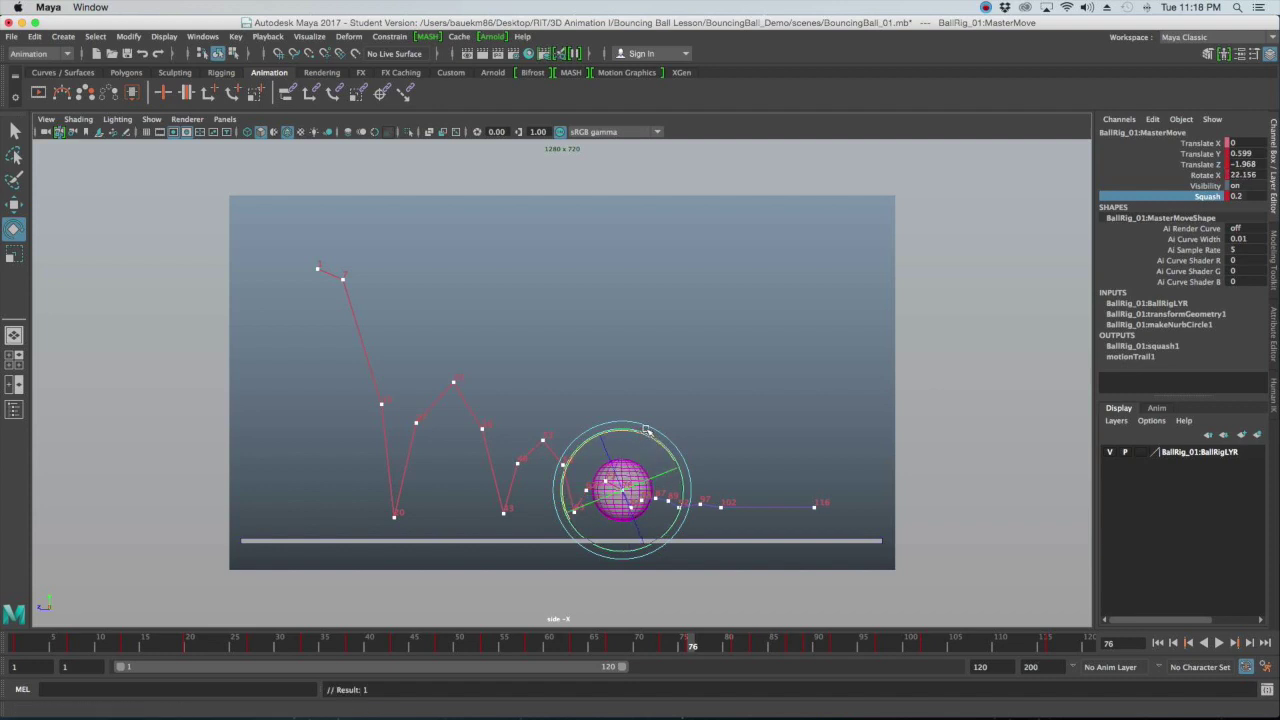
# At the ground contact on frame 81, set the ball's Rotate X to 0 and its Squash to -0.2
pyautogui.hotkey('alt', '.')
pyautogui.hotkey('alt', '.')
pyautogui.hotkey('alt', '.')
pyautogui.hotkey('alt', '.')
pyautogui.hotkey('alt', '.')
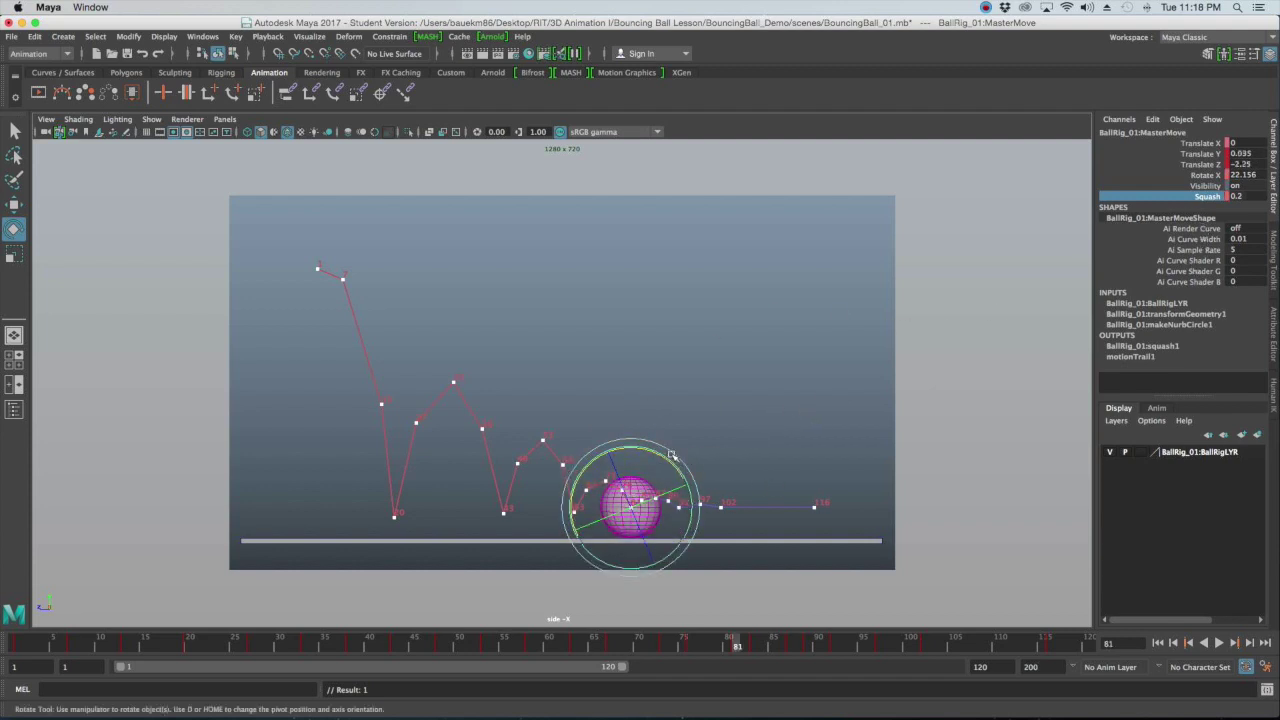
pyautogui.click(1257, 176)
pyautogui.write('0')
pyautogui.press('Return')
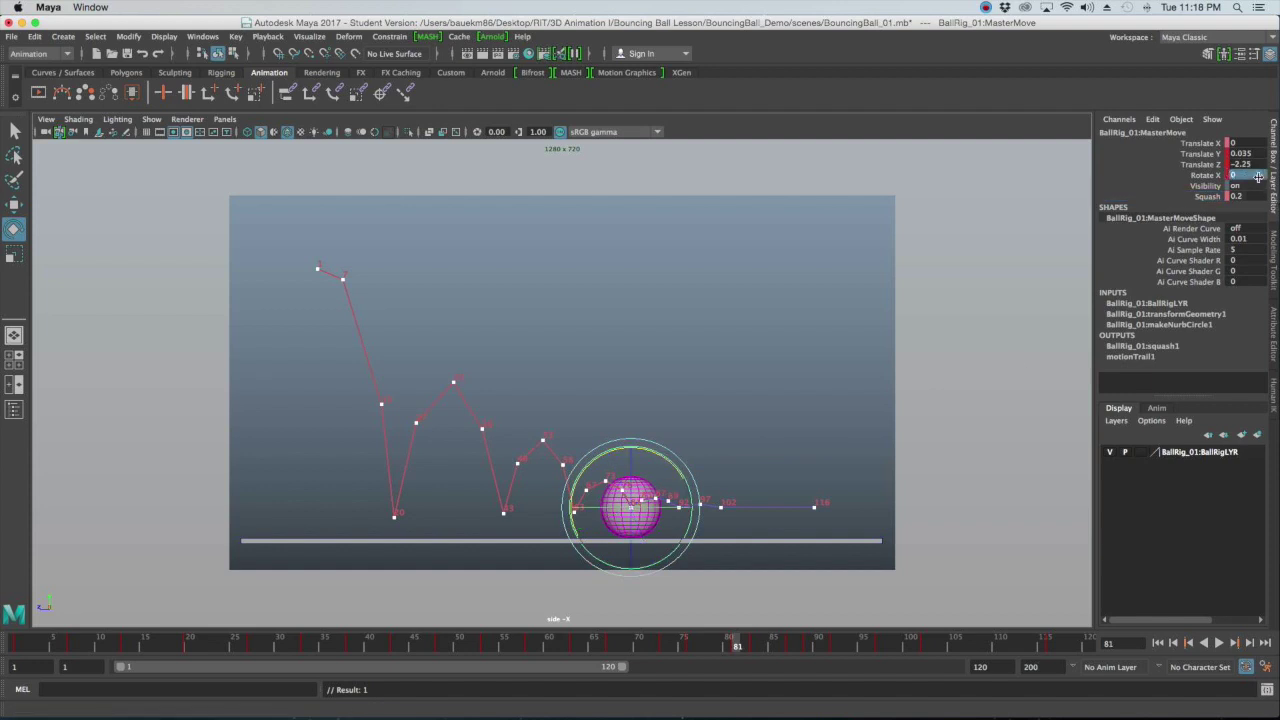
pyautogui.click(1210, 196)
pyautogui.moveTo(968, 237); pyautogui.dragTo(964, 235, button='middle')
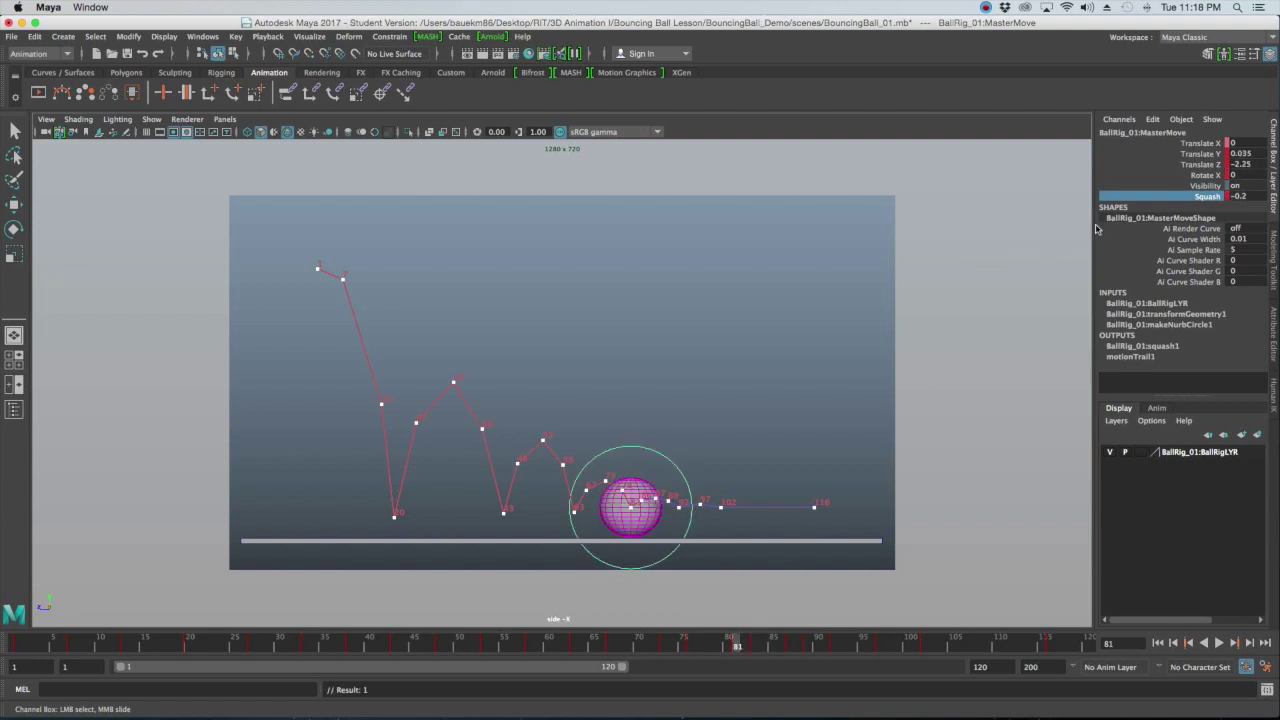
# At frame 83, rotate the ball to about -17.7 degrees in X along the rising path and set its Squash to 0.1
pyautogui.press('e')
pyautogui.press('.')
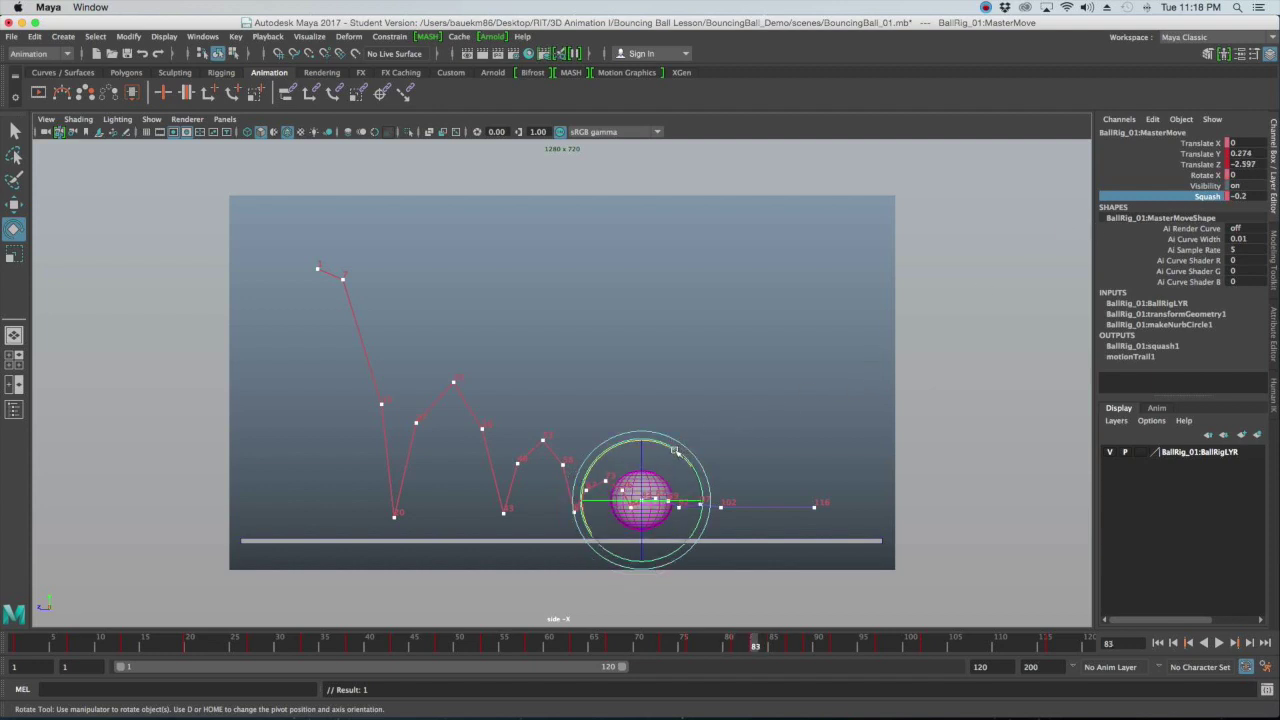
pyautogui.moveTo(676, 452); pyautogui.dragTo(738, 457)
pyautogui.click(1208, 196)
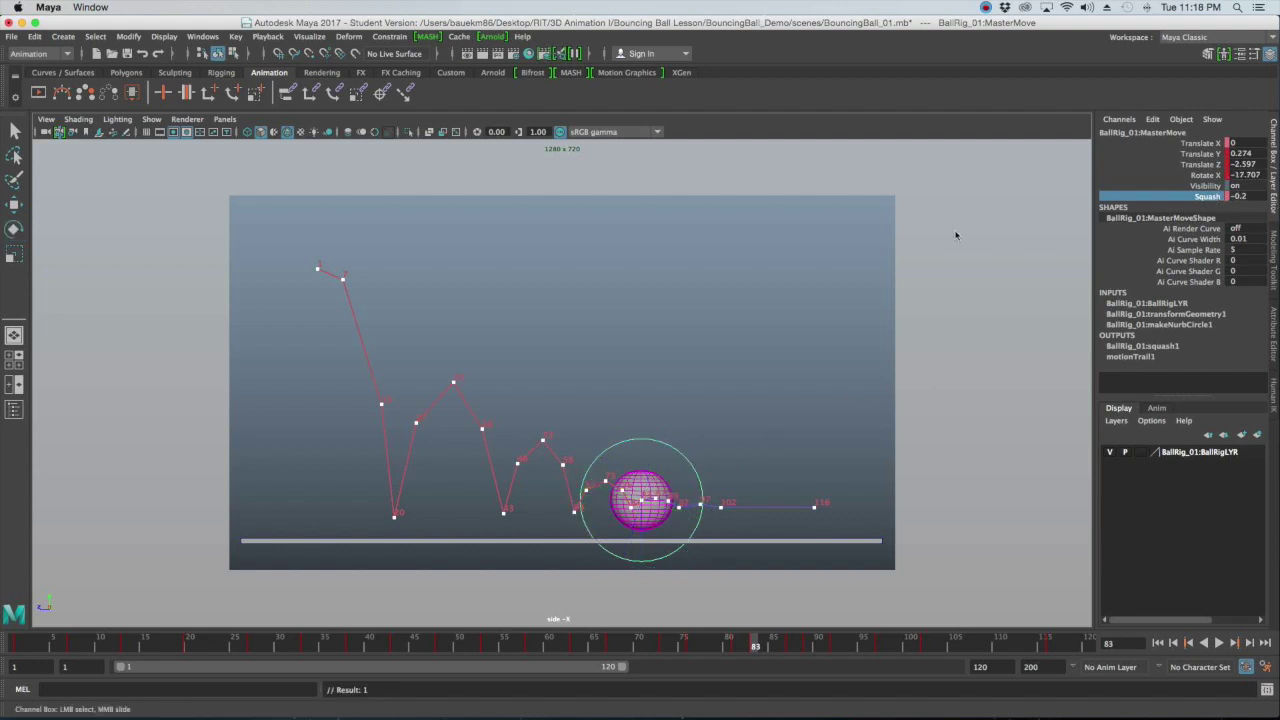
pyautogui.moveTo(950, 231); pyautogui.dragTo(943, 271, button='middle')
pyautogui.doubleClick(1256, 197)
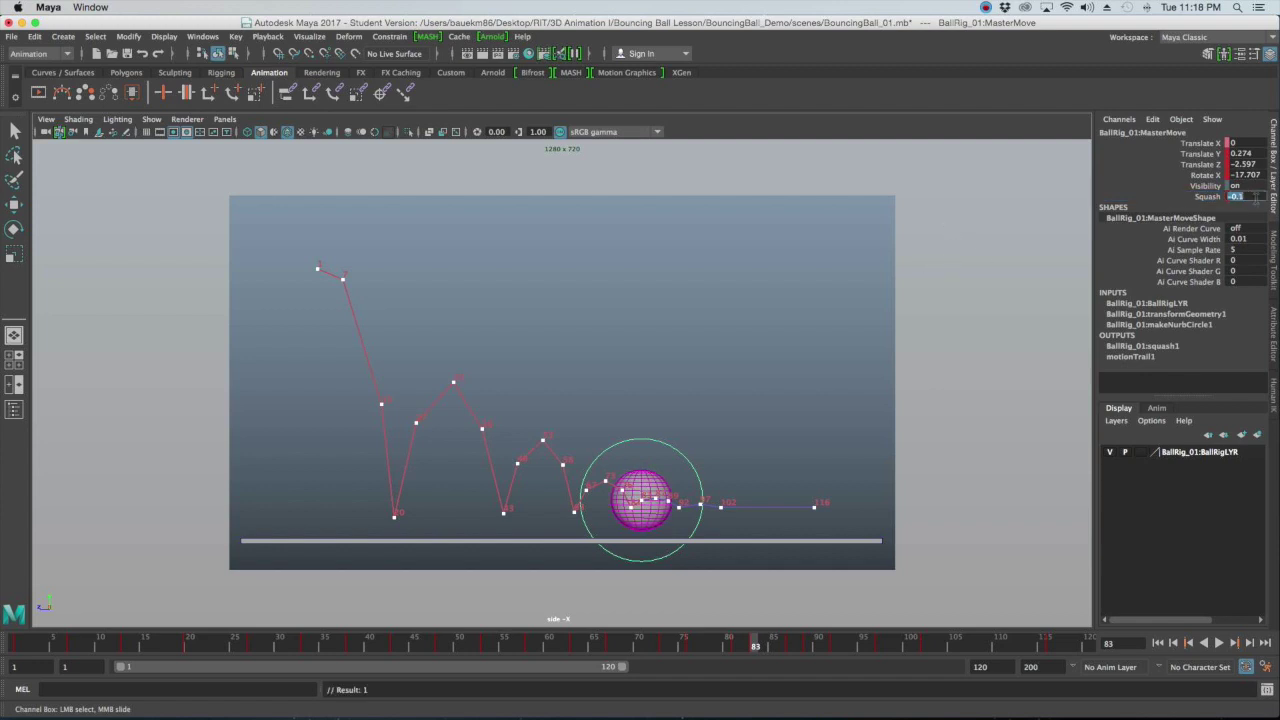
pyautogui.press('Return')
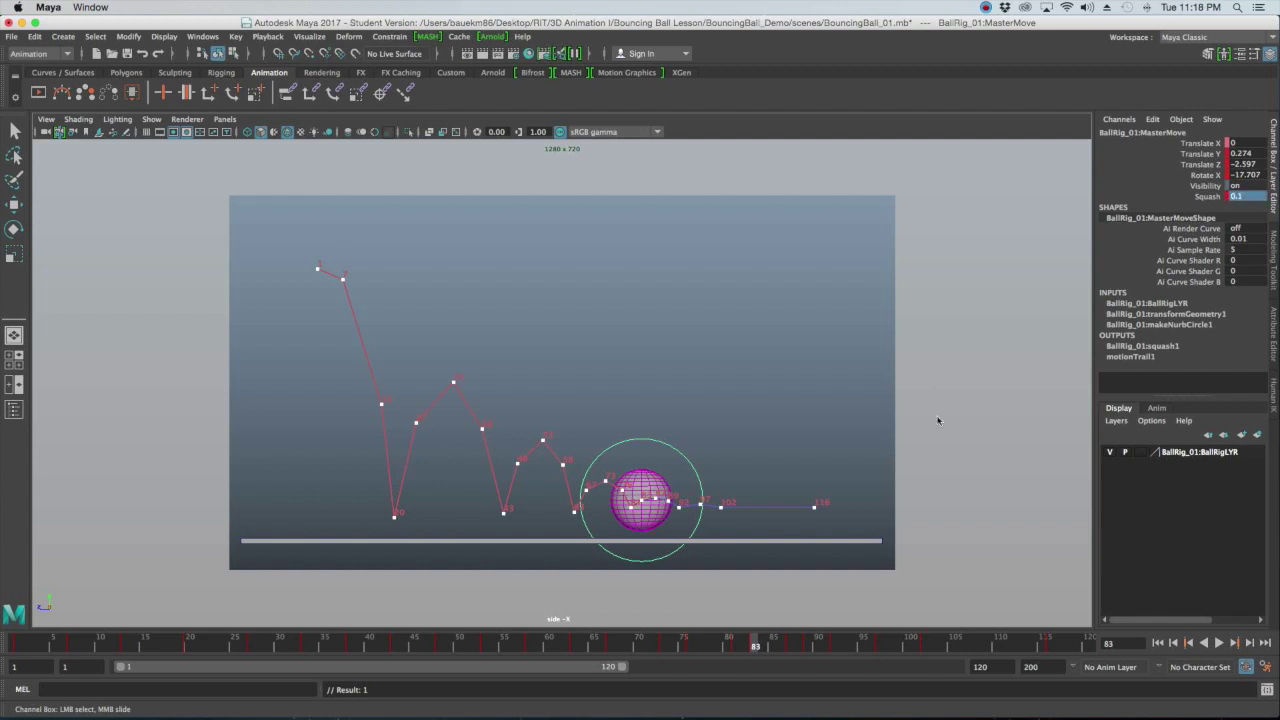
pyautogui.press('e')
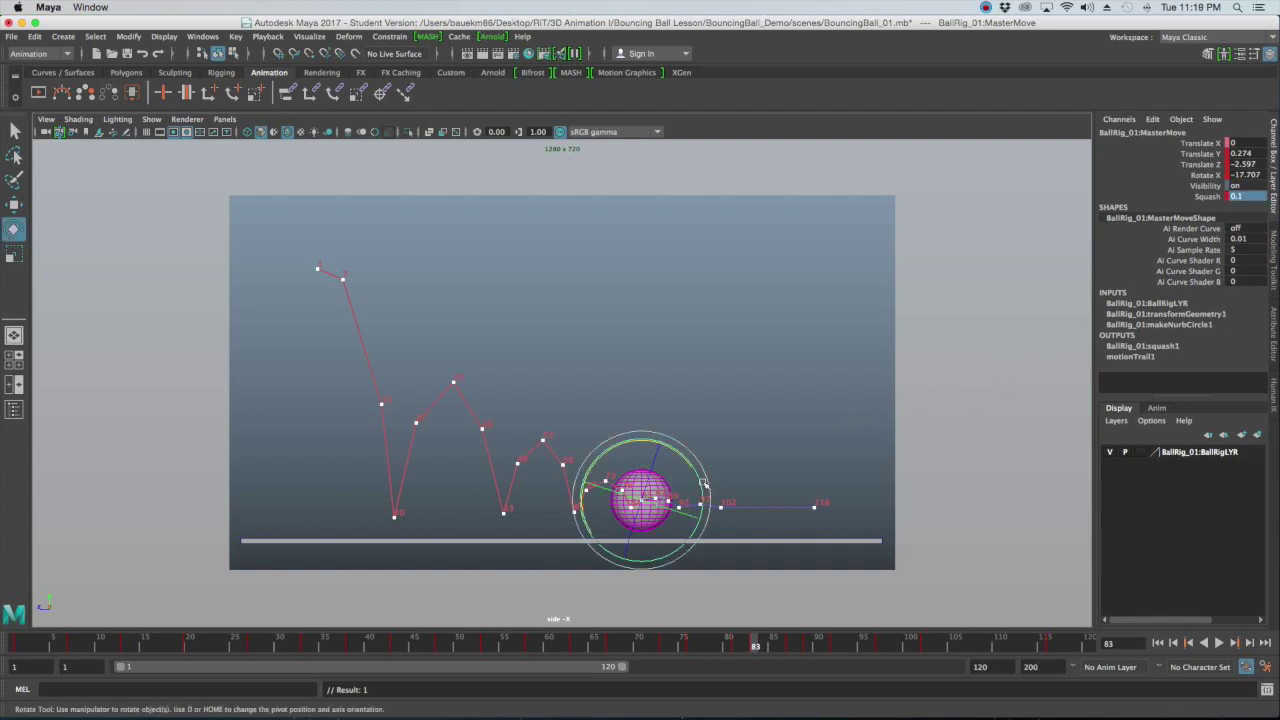
# At frame 87, the top of the small arc, set the ball's Squash to -0.1 and its Rotate X to 0
pyautogui.press('.')
pyautogui.doubleClick(1254, 196)
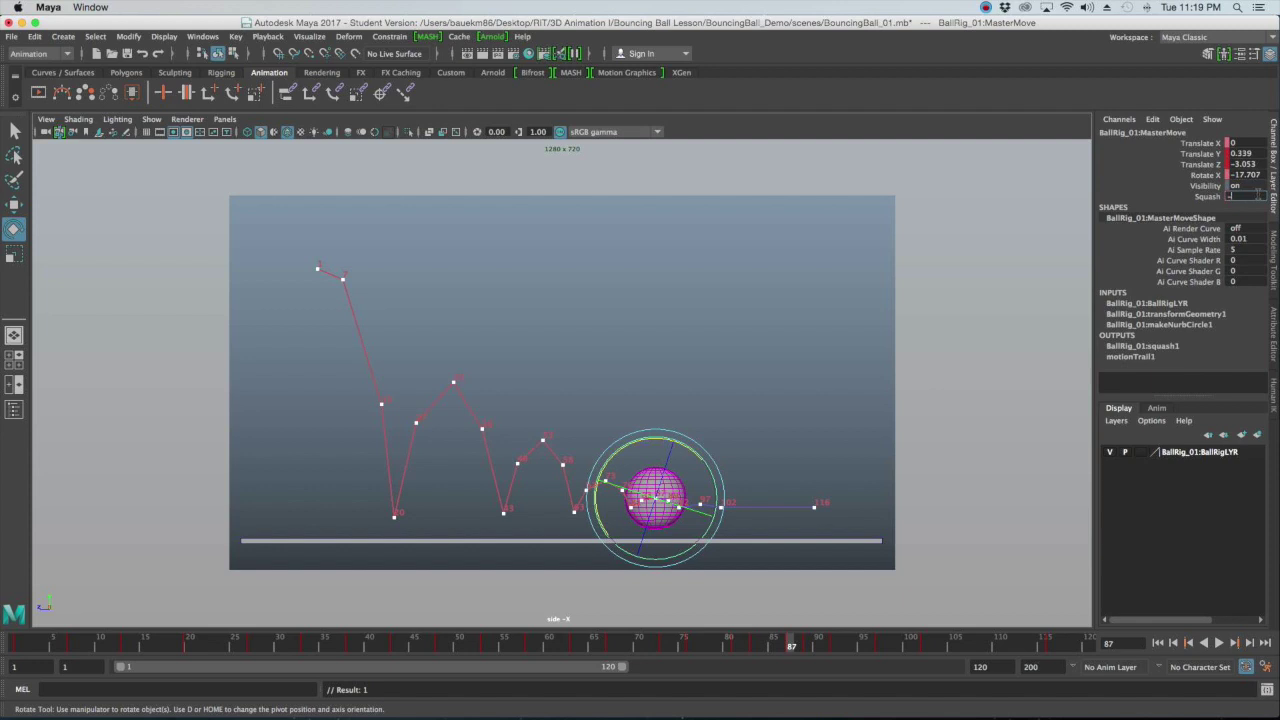
pyautogui.write('-.1')
pyautogui.press('Return')
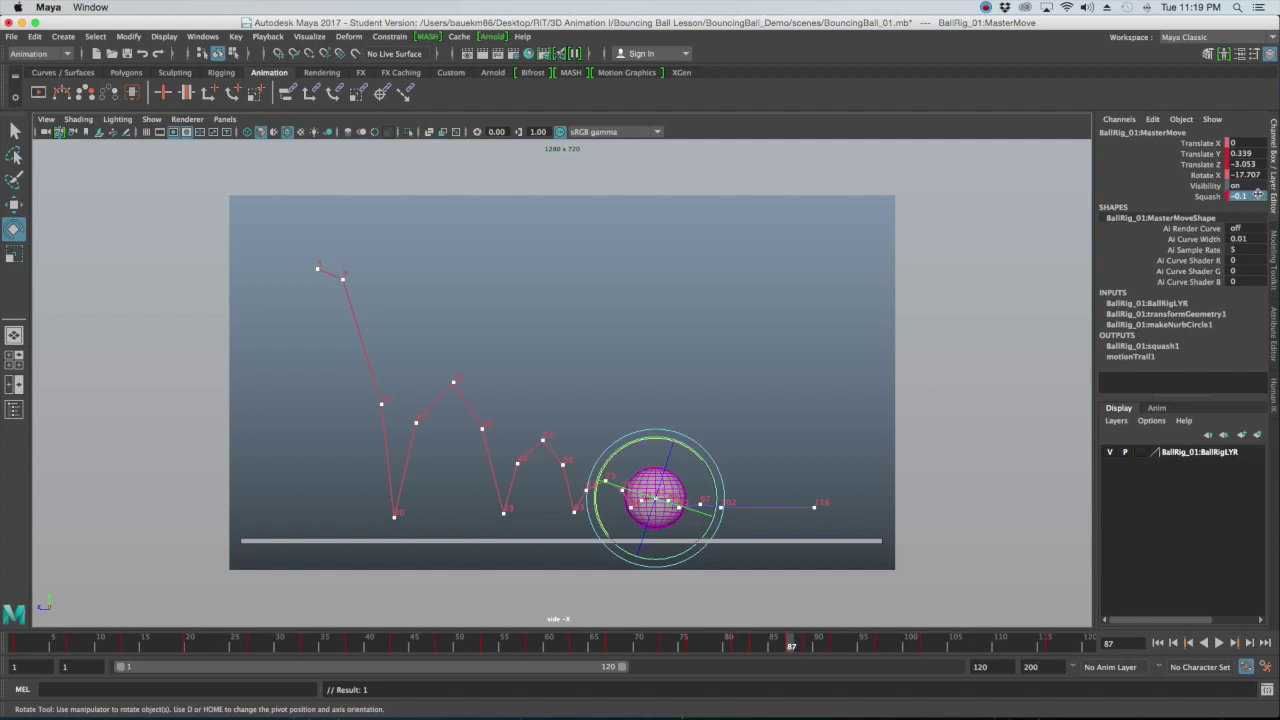
pyautogui.doubleClick(1254, 175)
pyautogui.write('0')
pyautogui.press('Return')
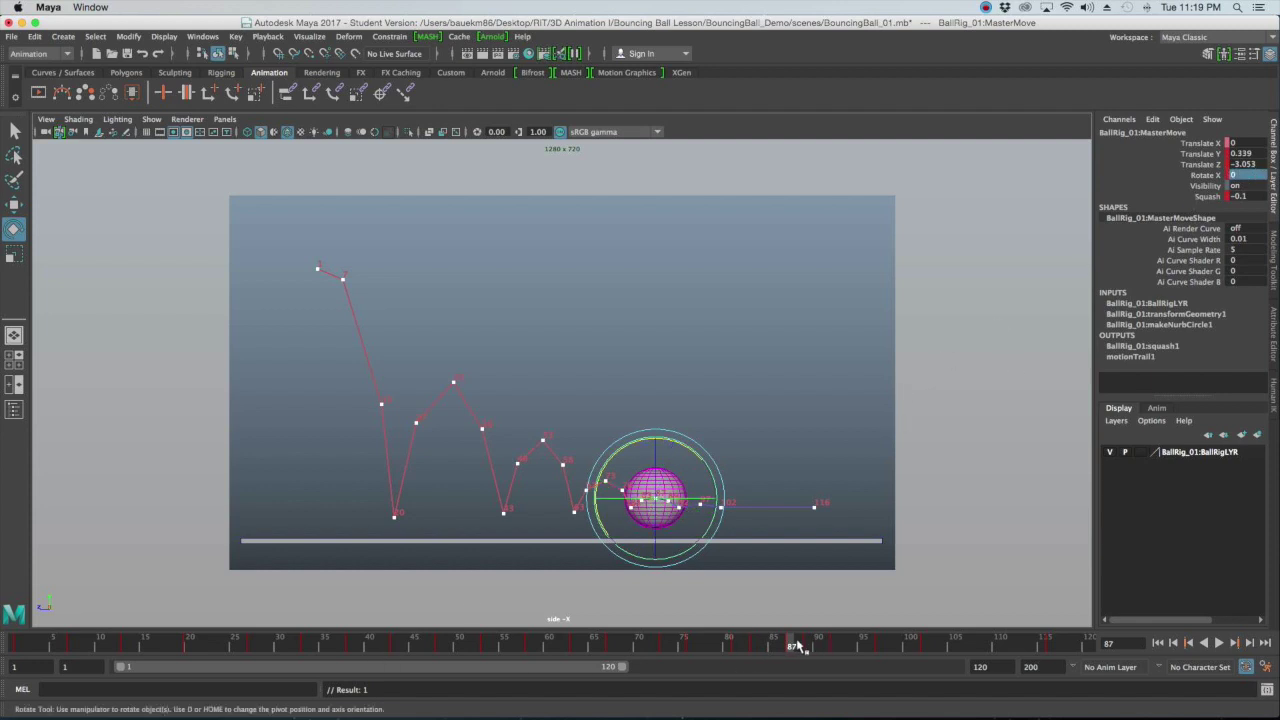
# At frame 89, set the ball's Squash to 0 and rotate it to about 11.2 degrees in X along the falling path
pyautogui.moveTo(805, 645); pyautogui.dragTo(811, 645)
pyautogui.click(1251, 196)
pyautogui.press('Return')
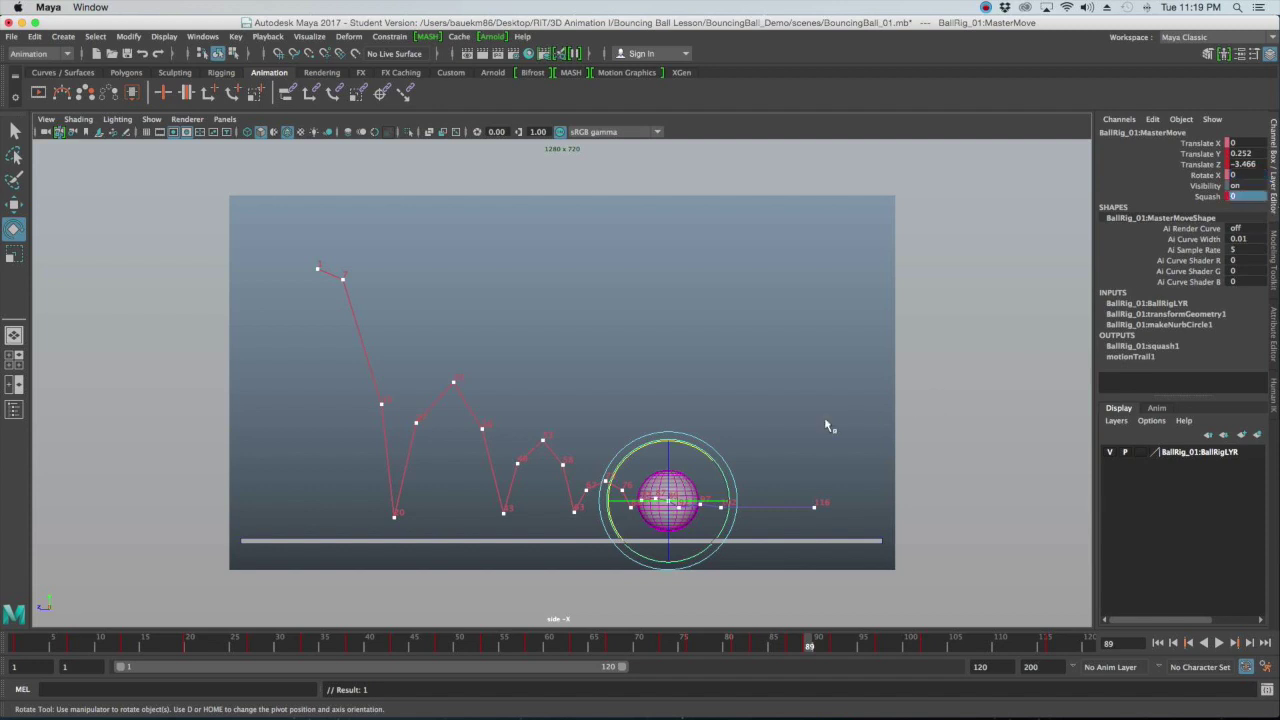
pyautogui.moveTo(697, 443); pyautogui.dragTo(685, 438)
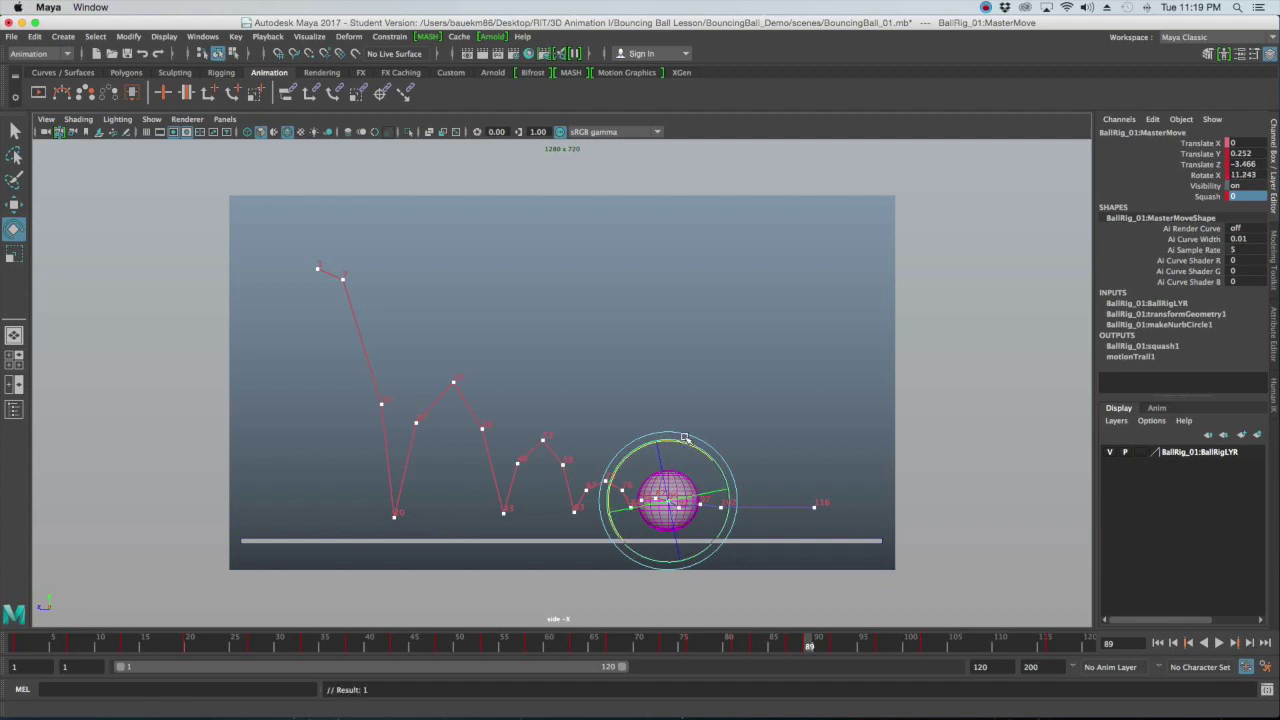
# Set the ball's Rotate X to 0 at the ground contact on frame 92
pyautogui.press('.')
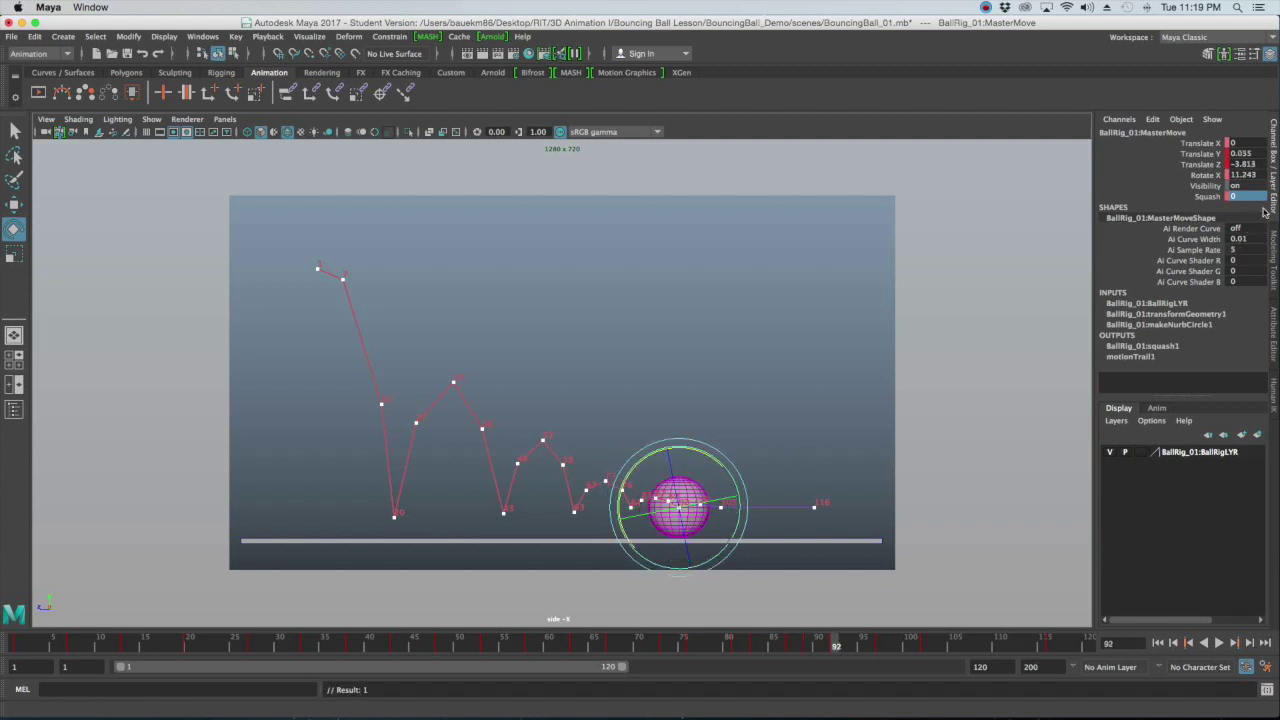
pyautogui.doubleClick(1252, 175)
pyautogui.write('0')
pyautogui.press('Return')
pyautogui.press('.')
pyautogui.moveTo(676, 450); pyautogui.dragTo(690, 452)
pyautogui.press('.')
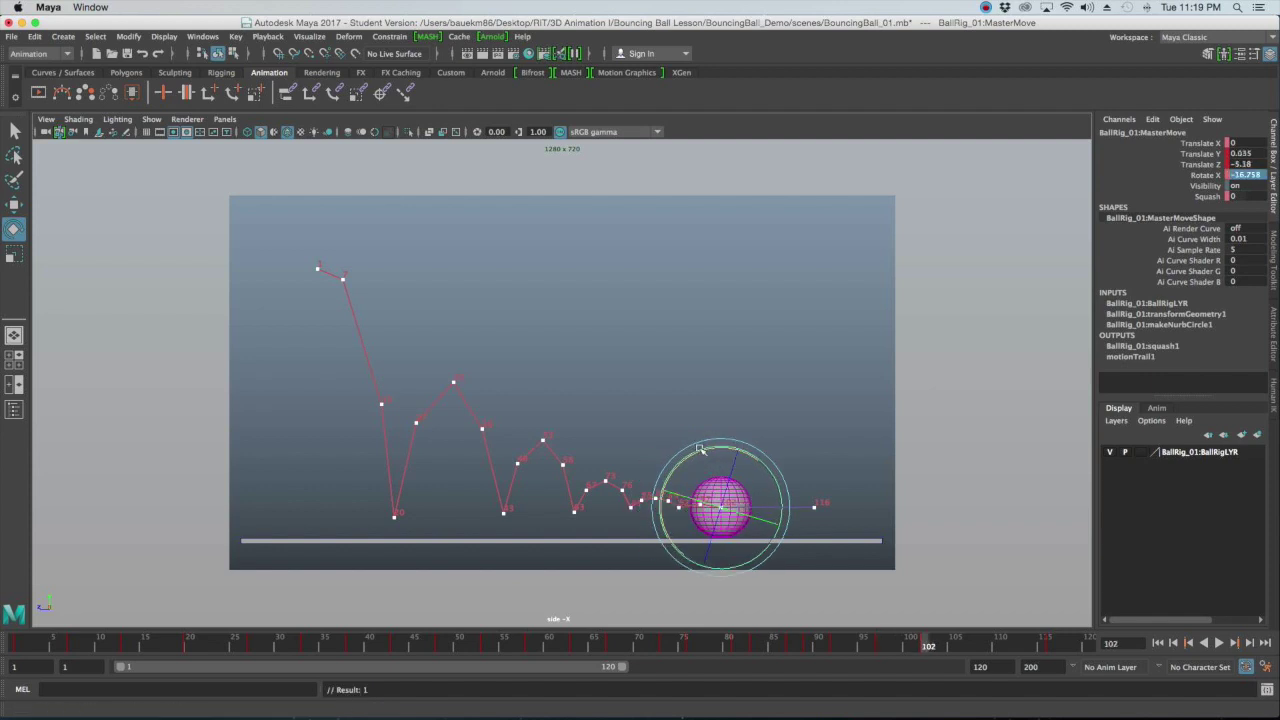
pyautogui.press(',')
pyautogui.press(',')
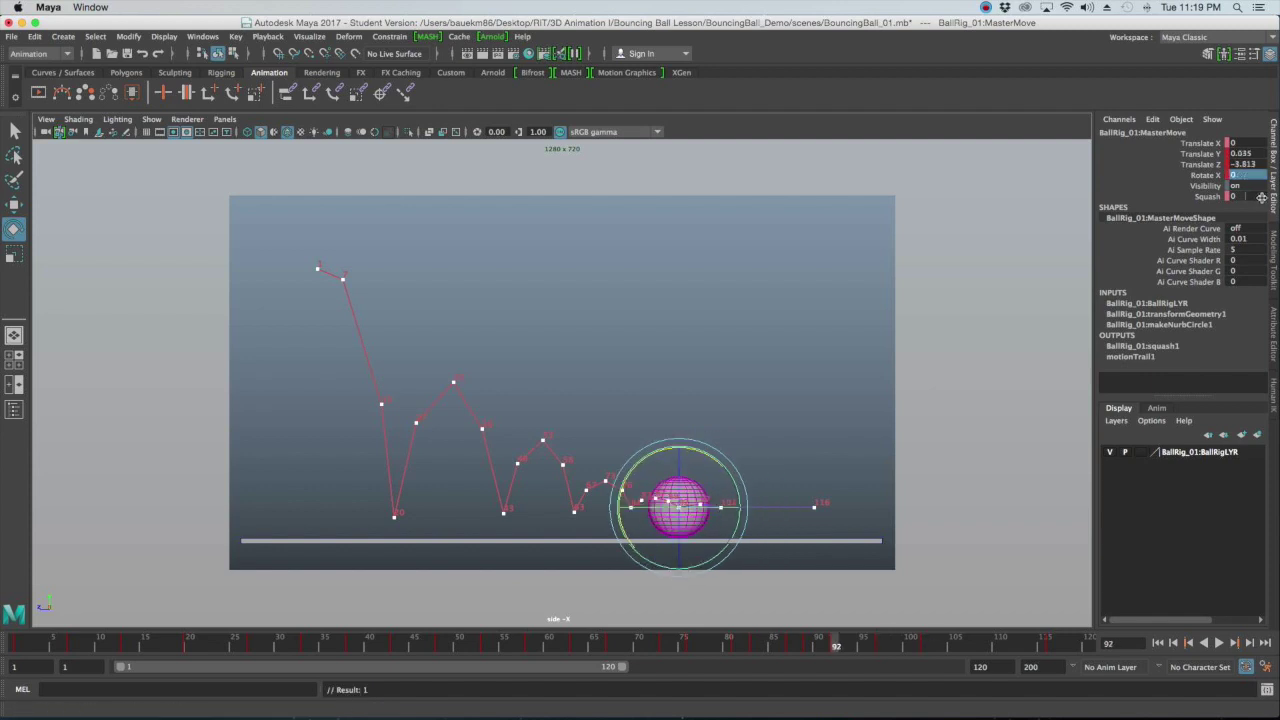
# Set the ball's Rotate X to 0 at frame 97, the top of the last small hop
pyautogui.press('.')
pyautogui.click(1252, 175)
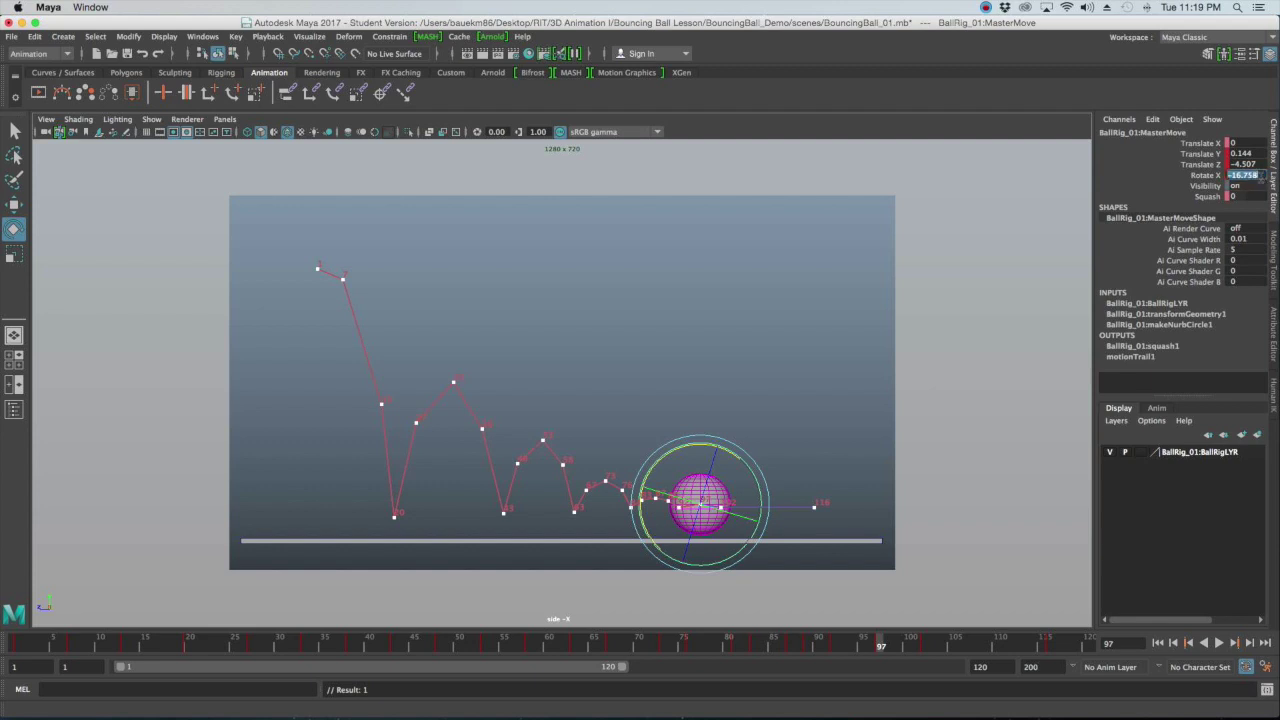
pyautogui.write('0')
pyautogui.press('Return')
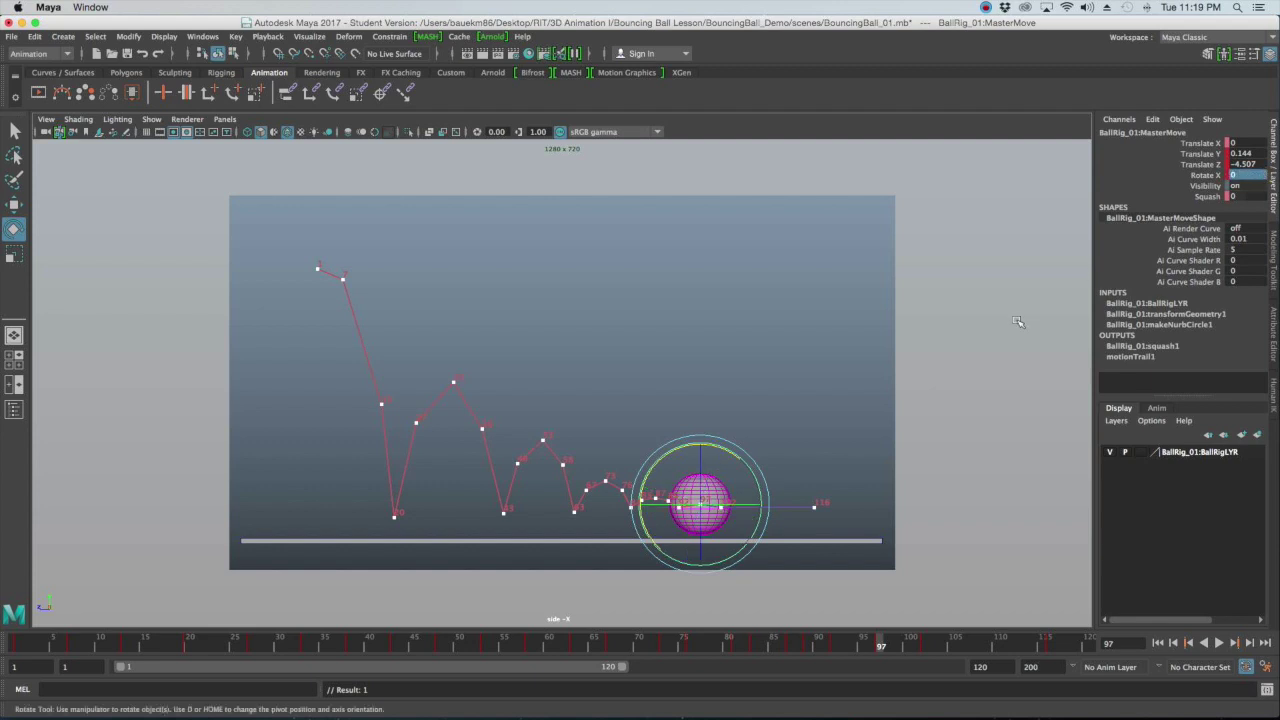
# Tilt the ball in X on the last small hop, to about 10 degrees, and set keys at frames 97 and 102
pyautogui.moveTo(715, 444)
pyautogui.mouseDown()
pyautogui.moveTo(746, 453)
pyautogui.moveTo(735, 448)
pyautogui.mouseUp()
pyautogui.press('s')
pyautogui.press('.')
pyautogui.press('s')
# At frame 116, the ball's resting position, rotate it to about -181.2 degrees in X for the final roll
pyautogui.press('.')
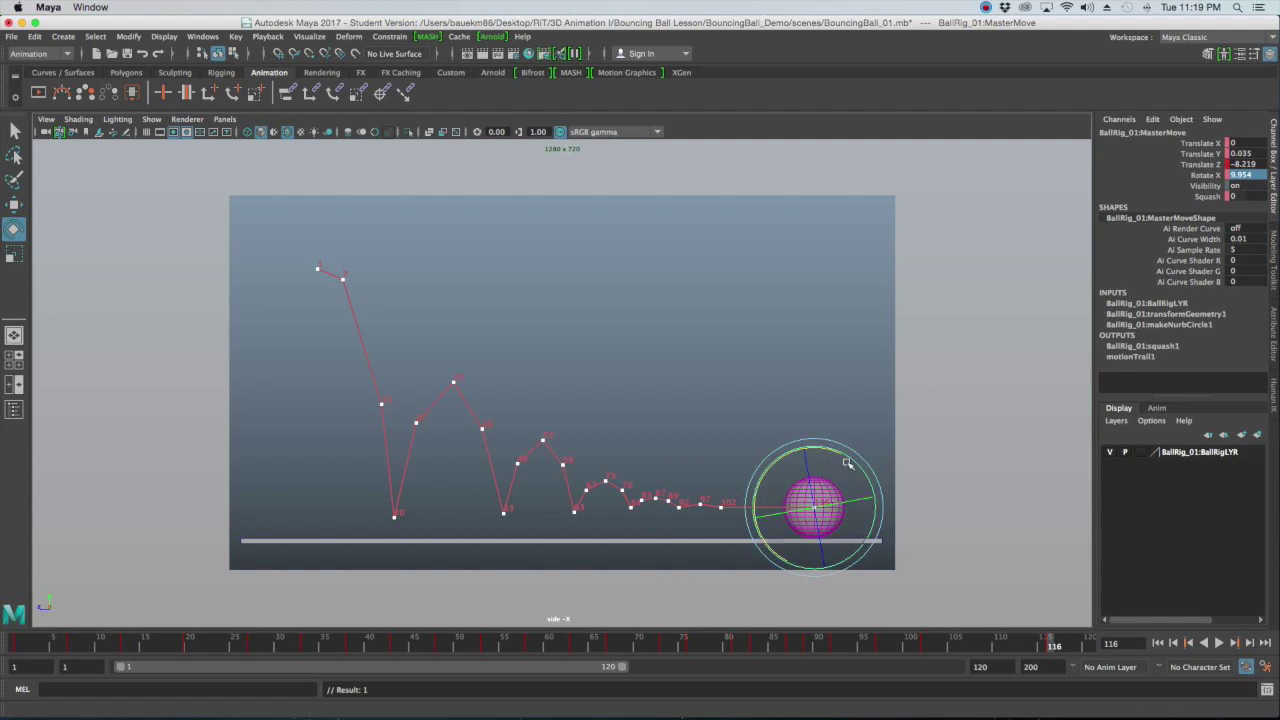
pyautogui.moveTo(838, 450); pyautogui.dragTo(795, 551)
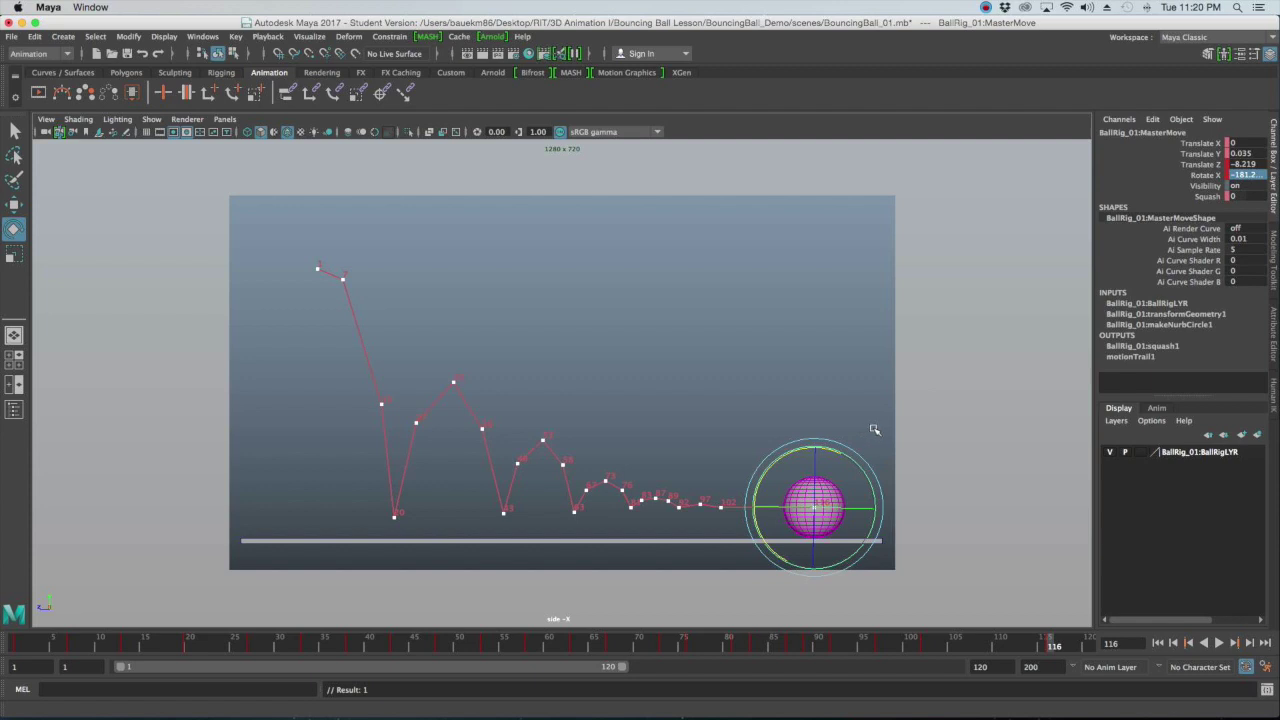
# Deselect the ball, scrub through the final frames, and play the whole animation from frame 1
pyautogui.click(835, 377)
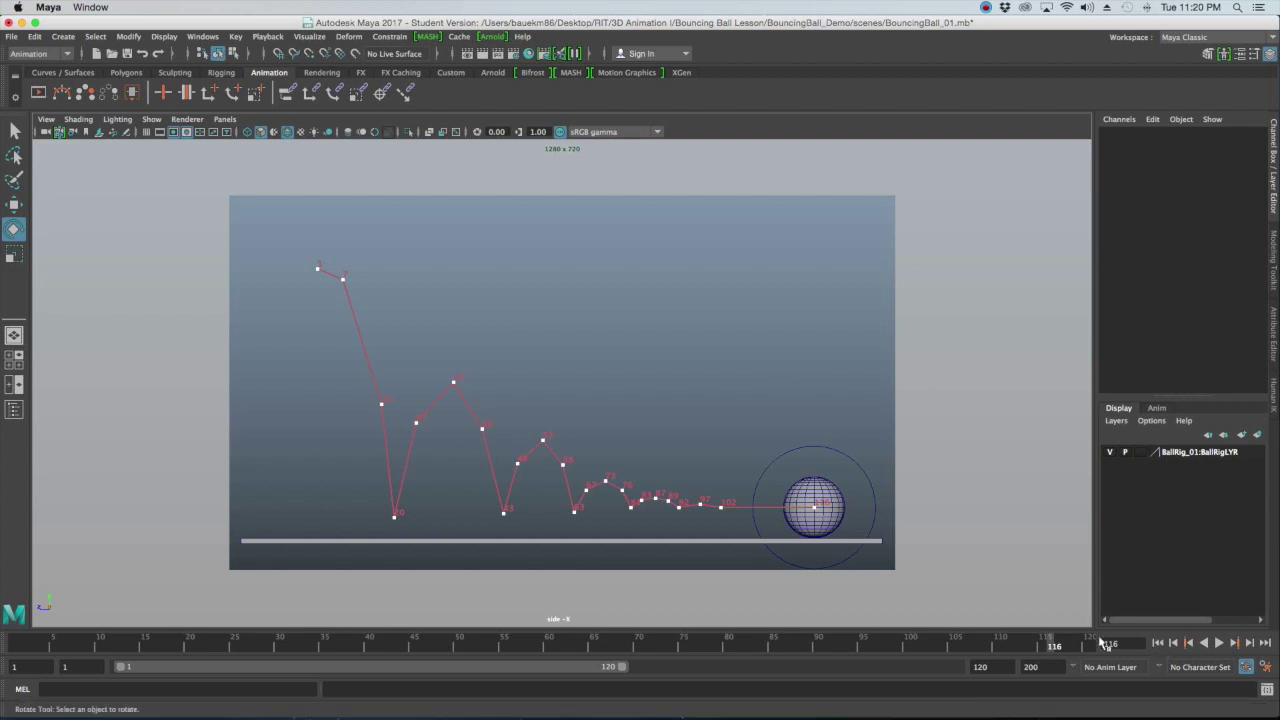
pyautogui.moveTo(646, 645); pyautogui.dragTo(1090, 648)
pyautogui.click(1160, 643)
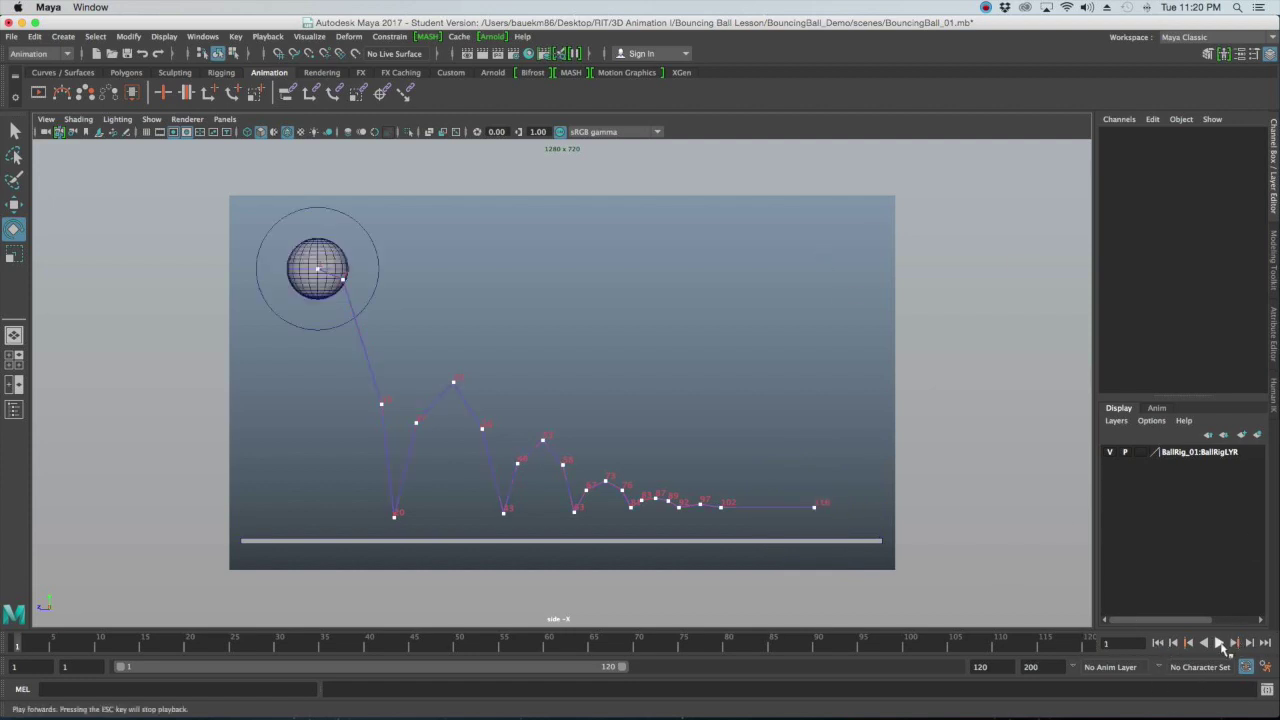
pyautogui.click(1220, 643)
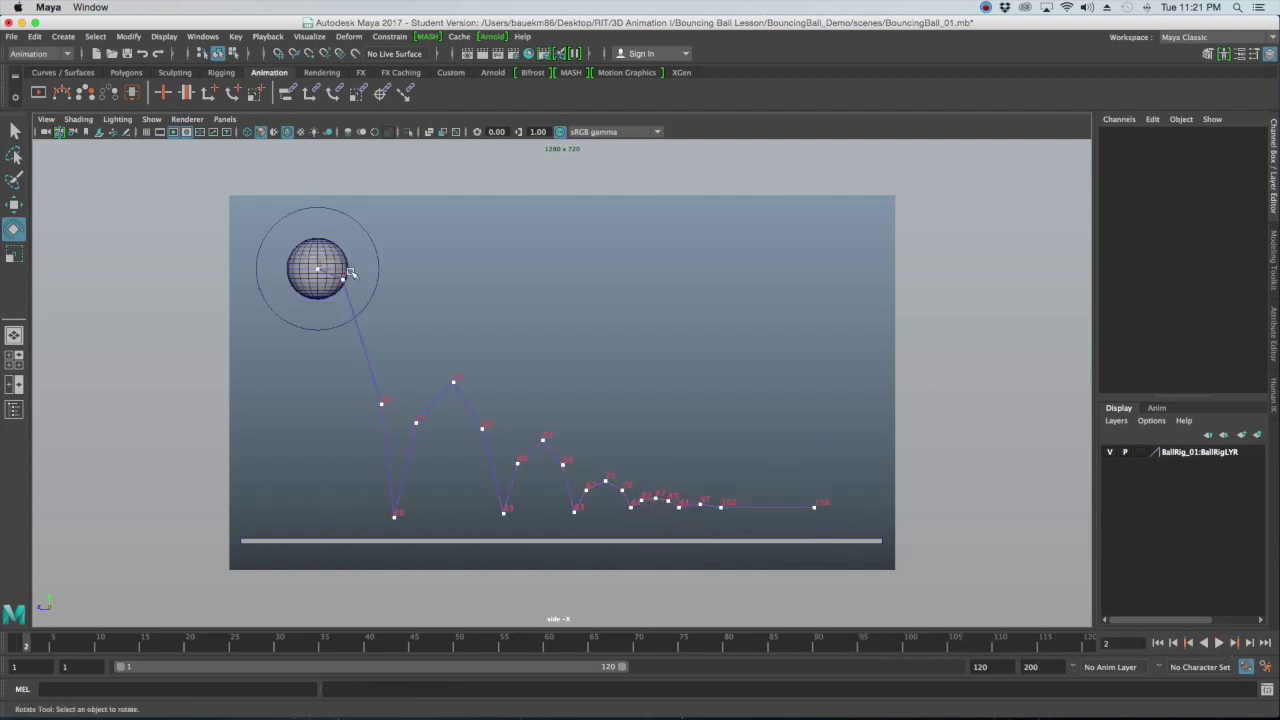
# Reposition the ball lower at frame 13, to about 3.07 in Translate Y and 5.80 in Z, and slightly higher at frame 27
pyautogui.click(366, 258)
pyautogui.moveTo(74, 633); pyautogui.dragTo(130, 647)
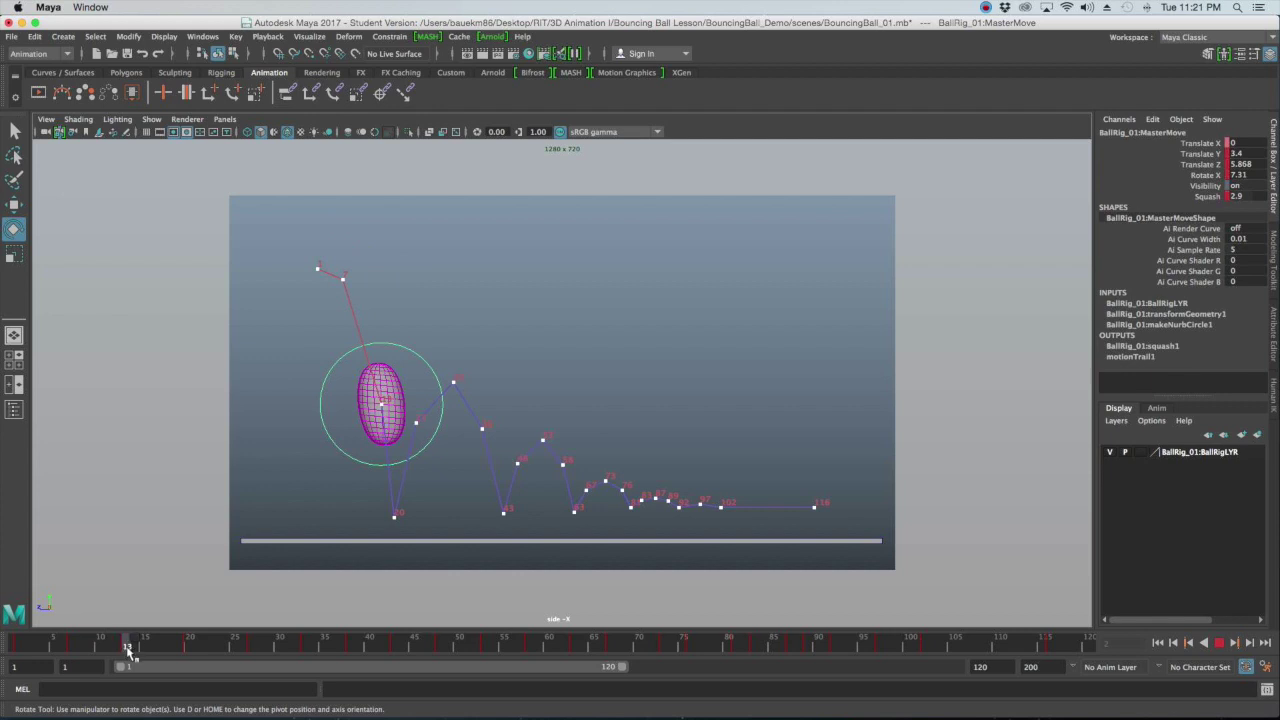
pyautogui.press('w')
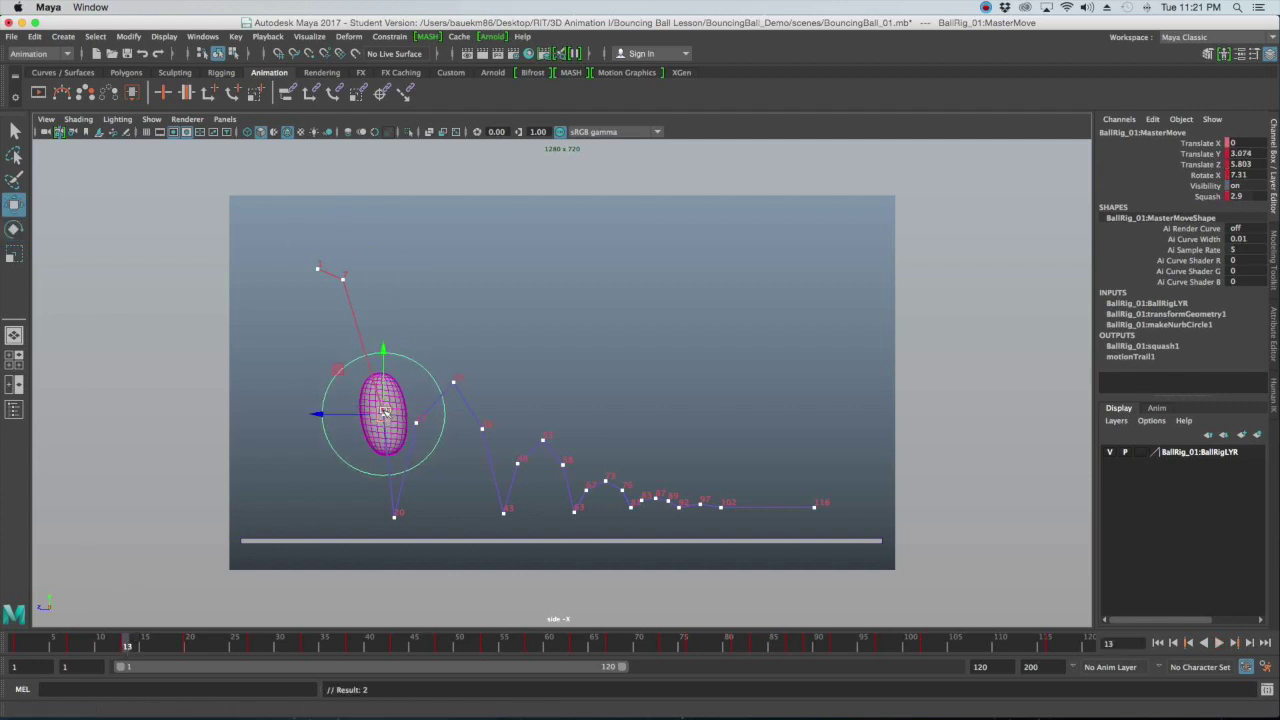
pyautogui.moveTo(193, 648); pyautogui.dragTo(253, 649)
pyautogui.moveTo(415, 422); pyautogui.dragTo(417, 420)
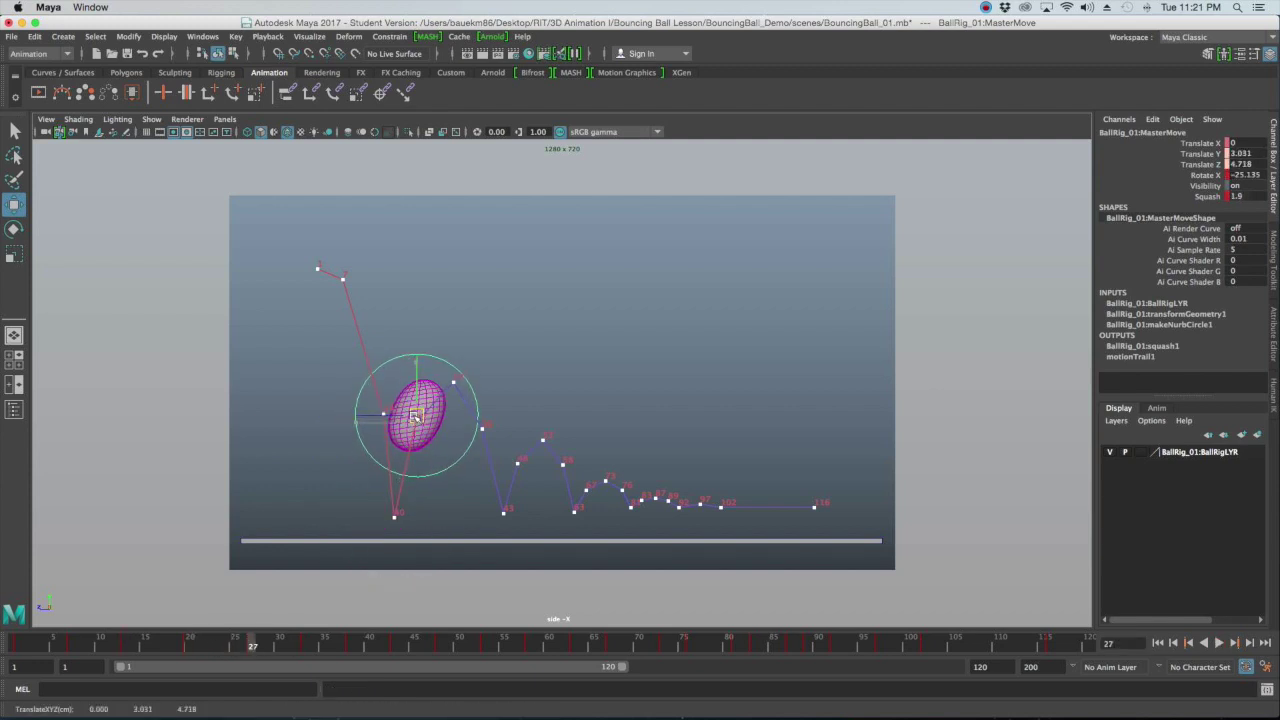
# At frame 38, move the ball down and forward to about 1.99 in Translate Y and 2.37 in Z, and play the animation
pyautogui.click(307, 648)
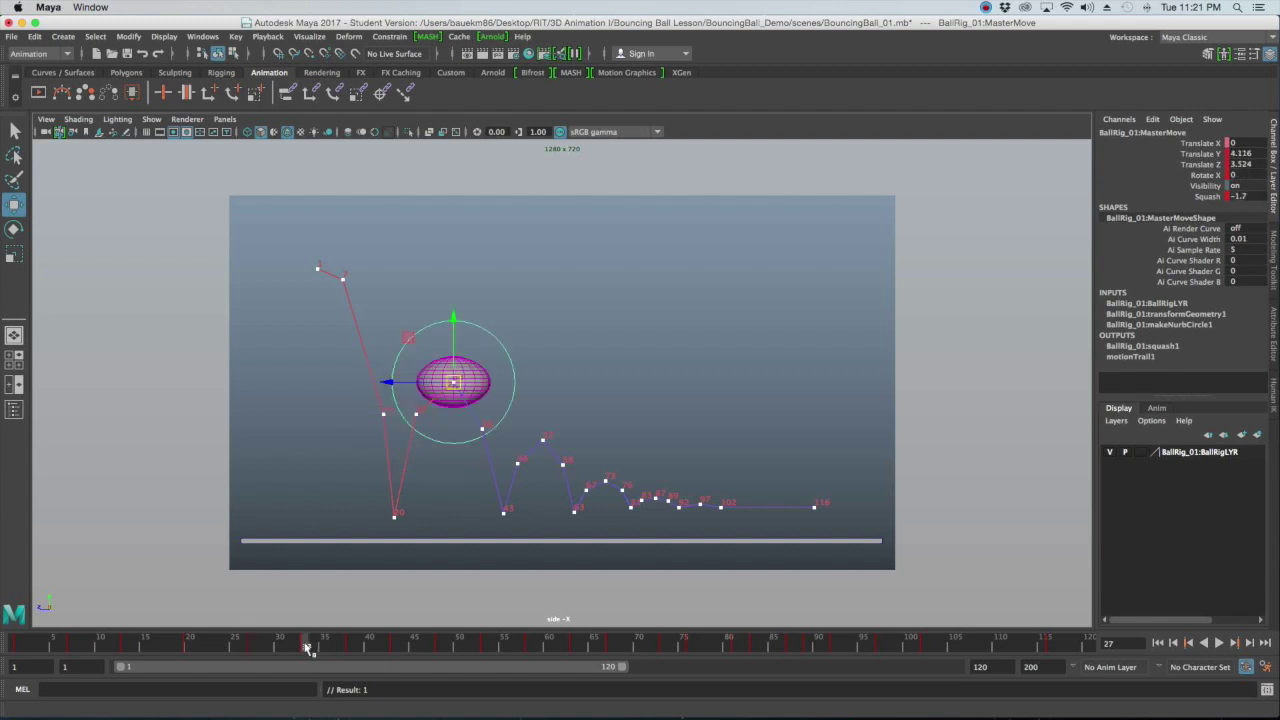
pyautogui.moveTo(335, 648); pyautogui.dragTo(352, 650)
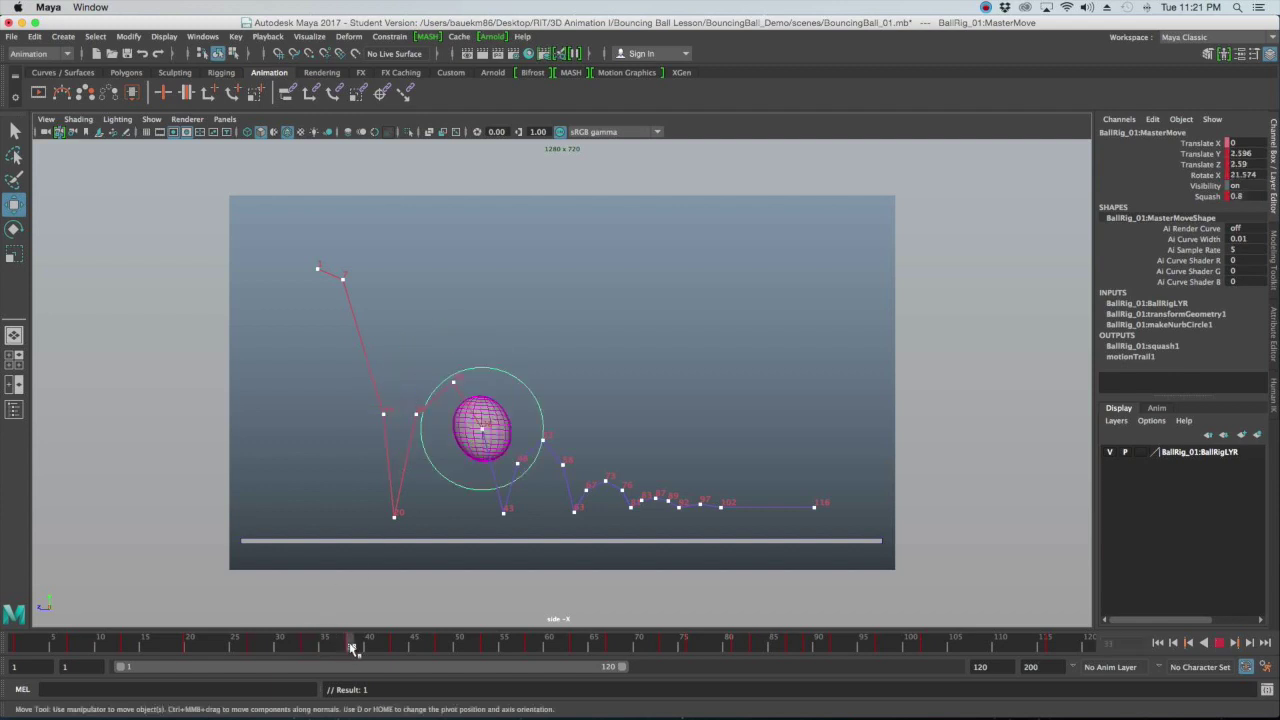
pyautogui.moveTo(476, 434); pyautogui.dragTo(485, 438)
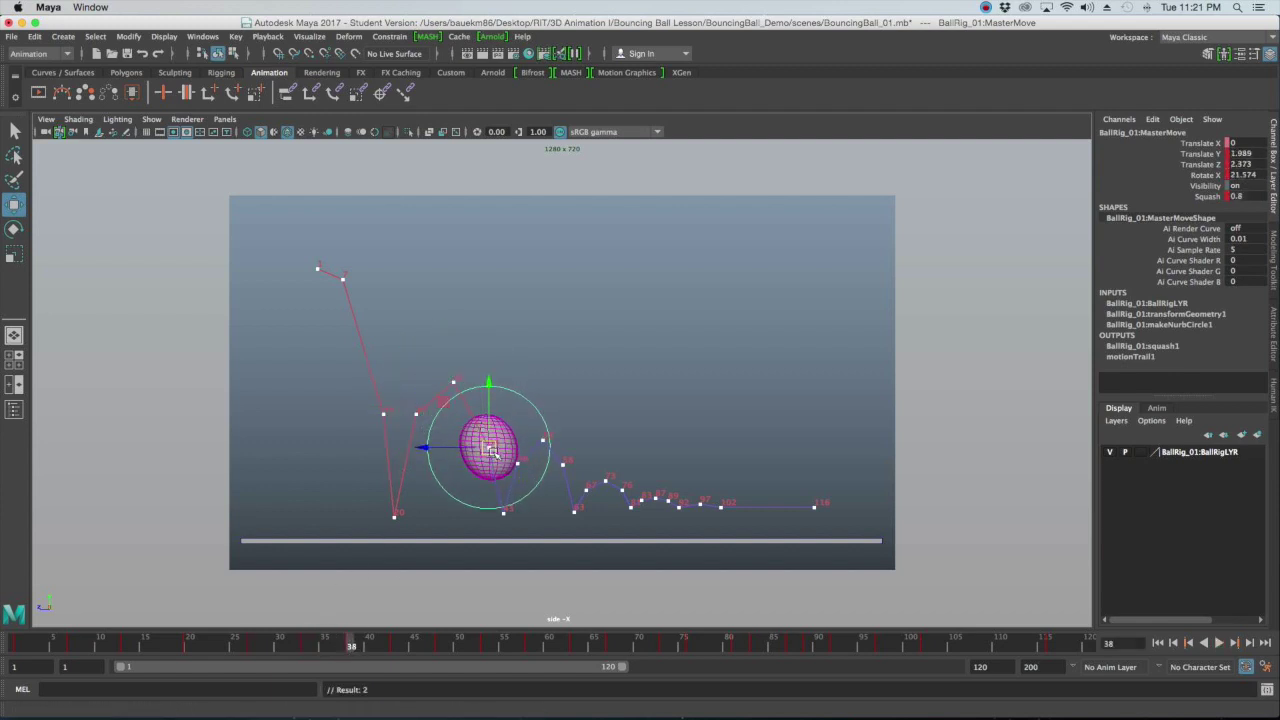
pyautogui.click(1158, 643)
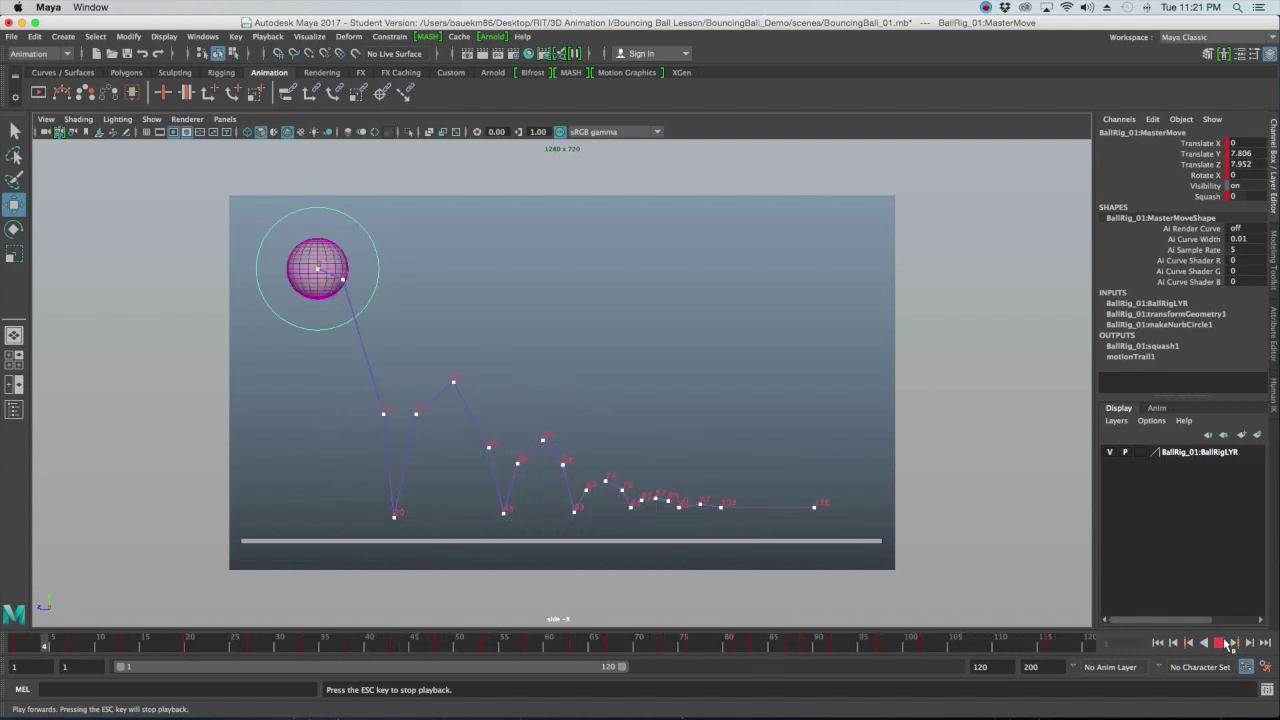
pyautogui.click(1220, 644)
# Raise the ball slightly at frame 27 and lower it at frame 38 to about 1.79 in Translate Y and 2.31 in Z
pyautogui.moveTo(246, 651)
pyautogui.mouseDown()
pyautogui.moveTo(206, 651)
pyautogui.moveTo(253, 650)
pyautogui.mouseUp()
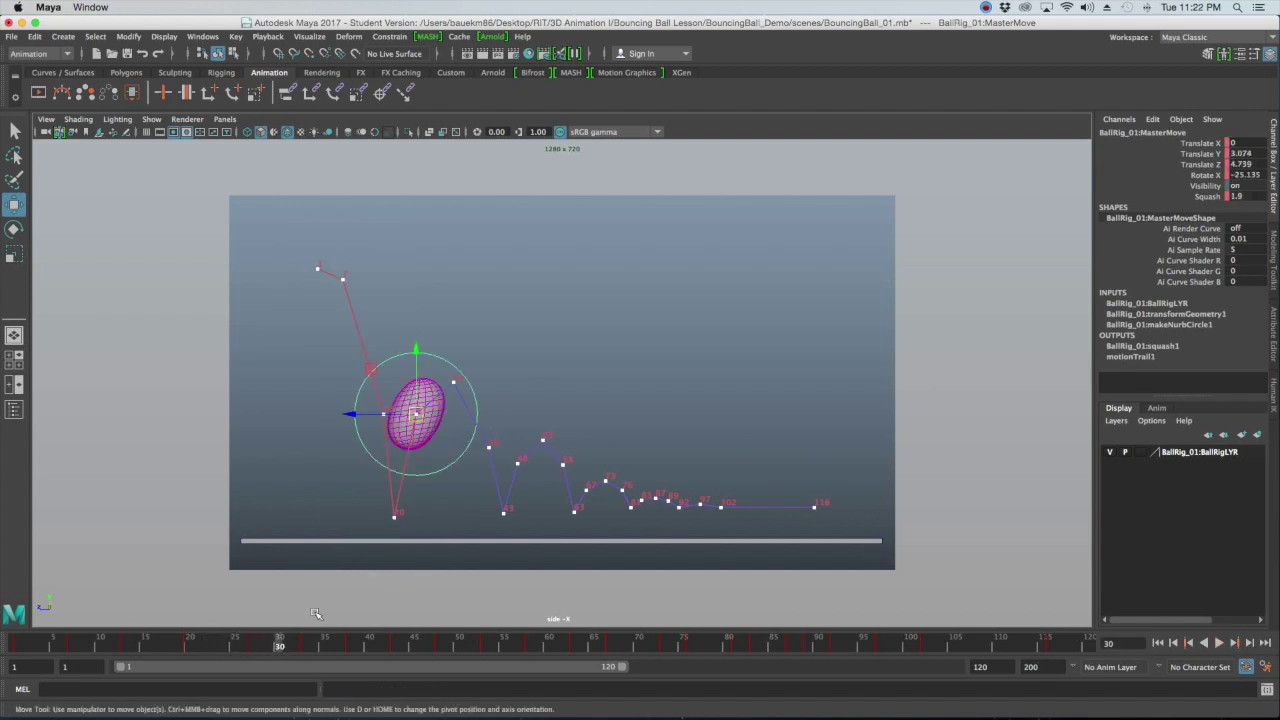
pyautogui.moveTo(299, 648); pyautogui.dragTo(271, 649)
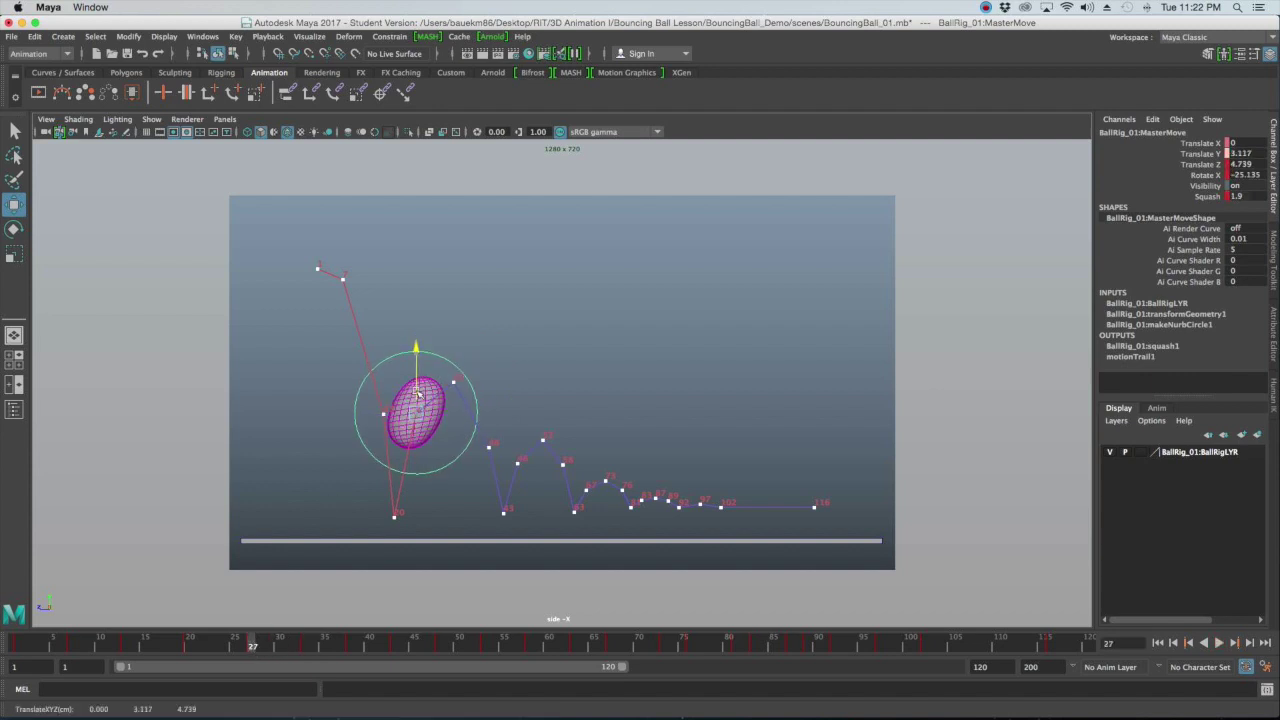
pyautogui.click(308, 648)
pyautogui.click(352, 648)
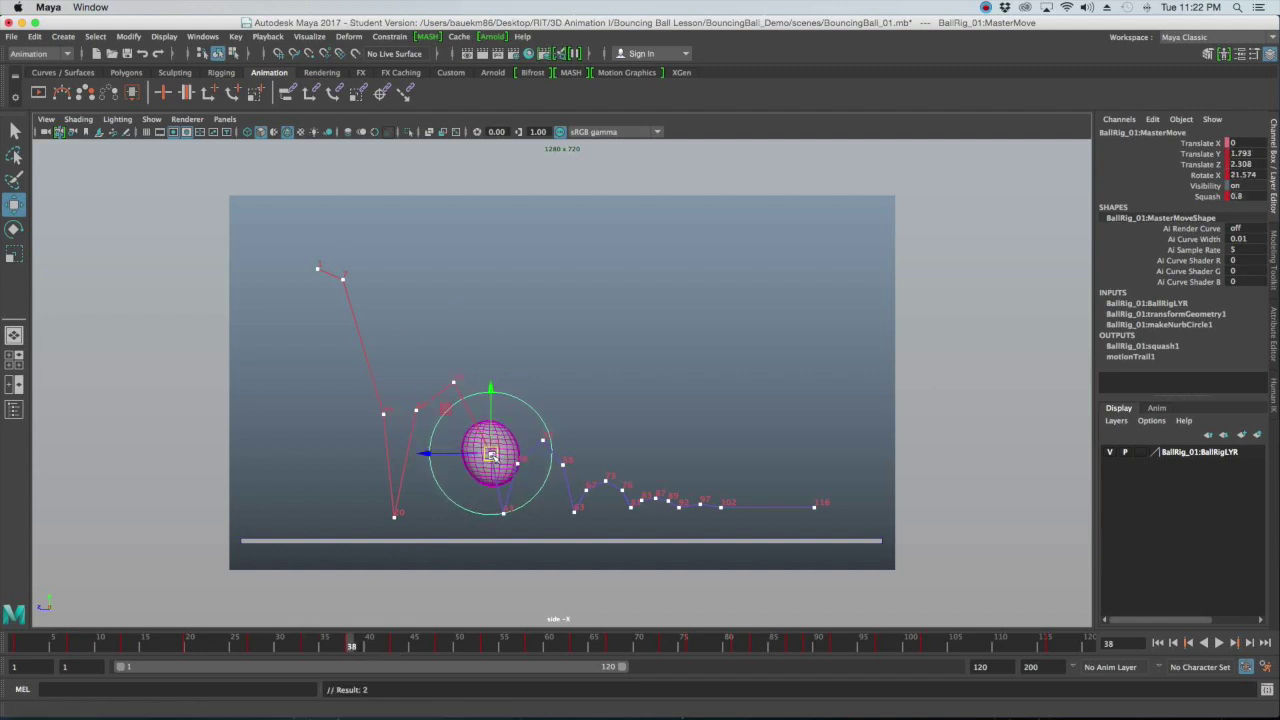
# Fine-tune the motion trail points at frames 13 and 27 and those on both sides of the second bounce's peak
pyautogui.click(421, 411)
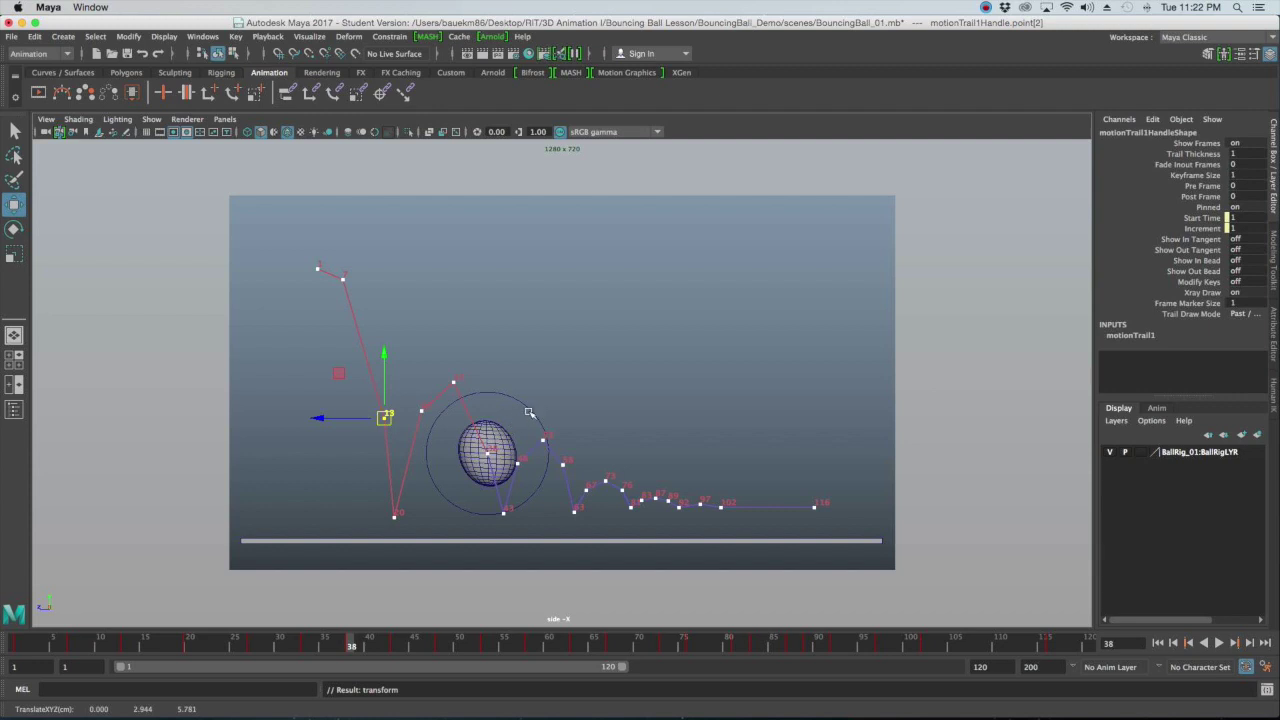
pyautogui.click(537, 440)
pyautogui.click(521, 462)
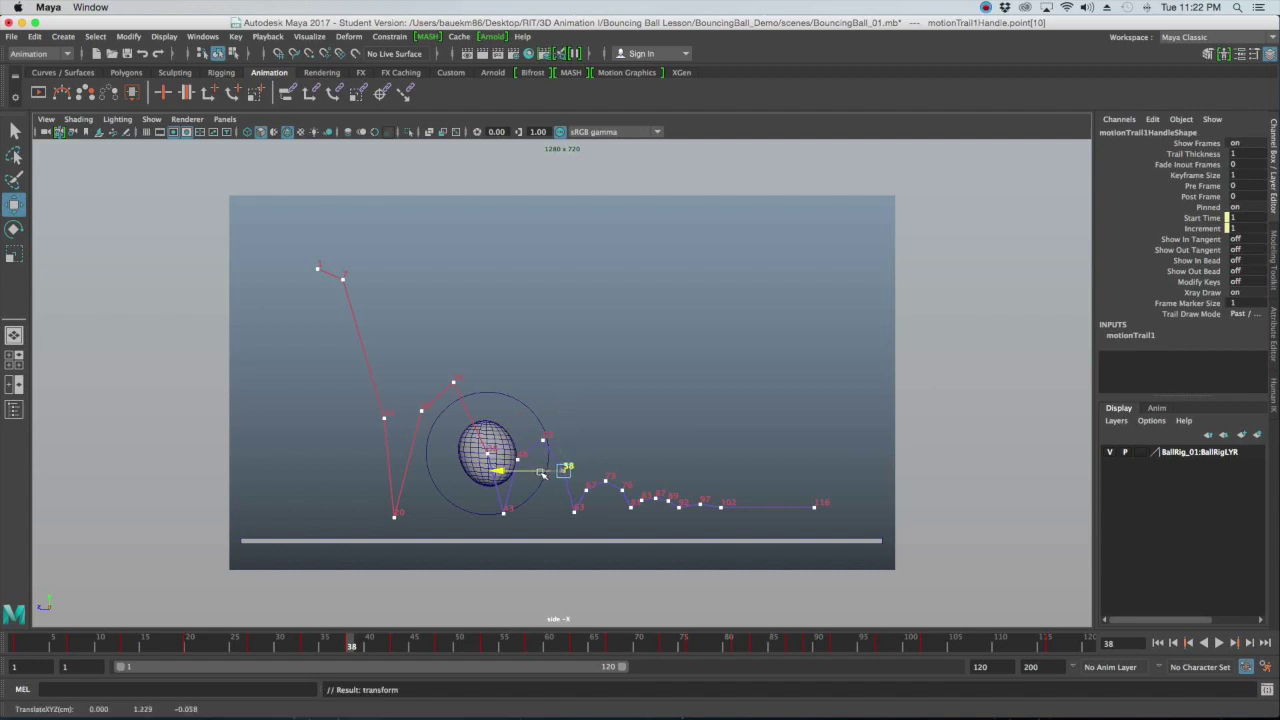
# Play the adjusted animation from the start and scrub back through the second bounce to check its poses and spacing
pyautogui.click(773, 428)
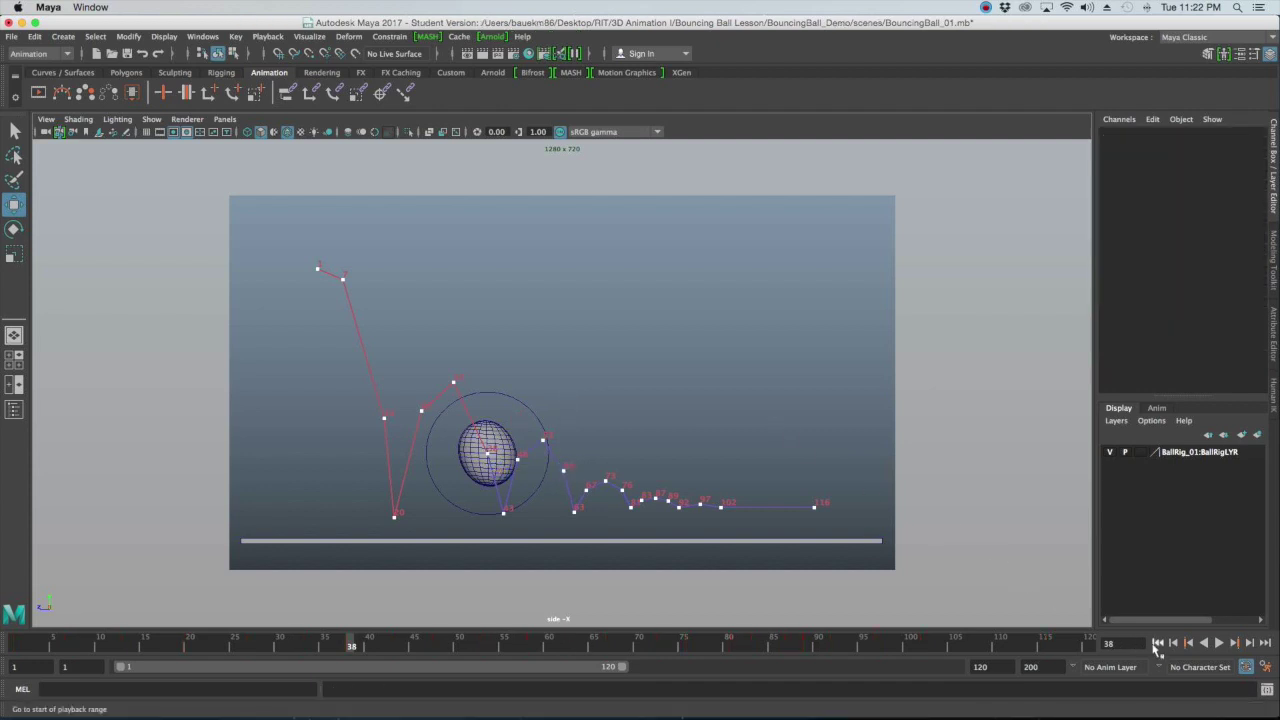
pyautogui.click(1157, 644)
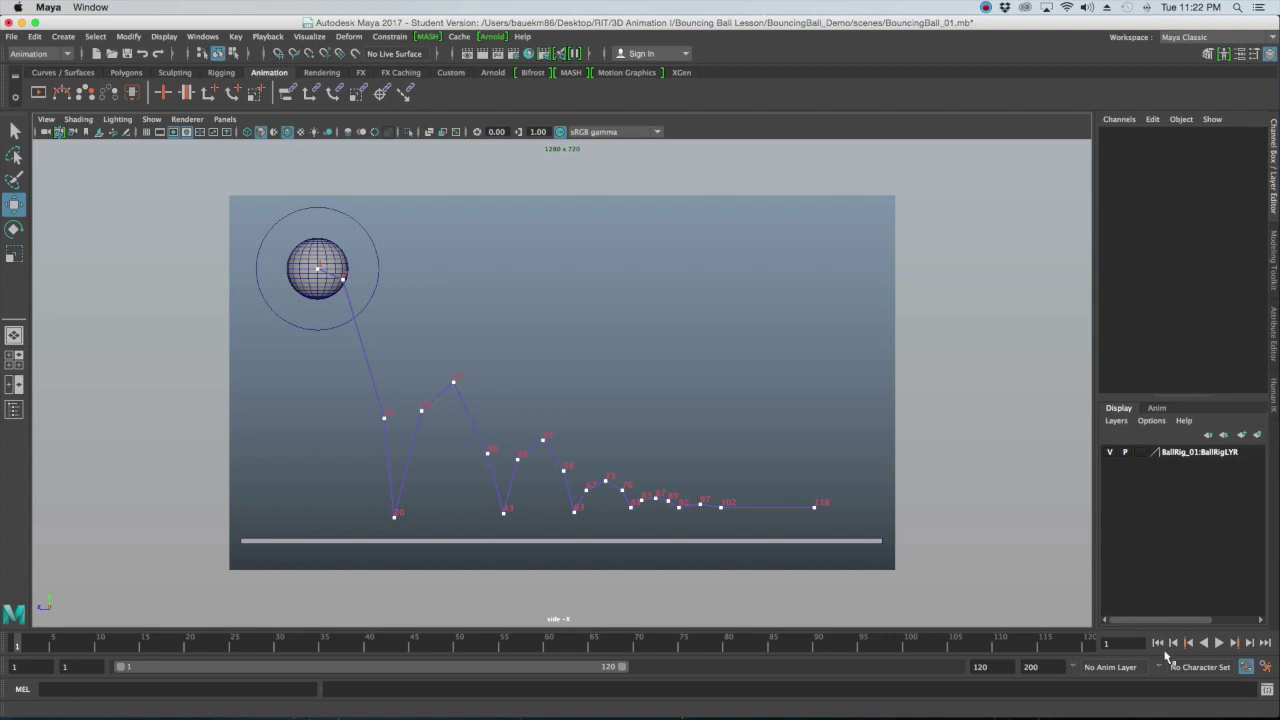
pyautogui.click(1219, 643)
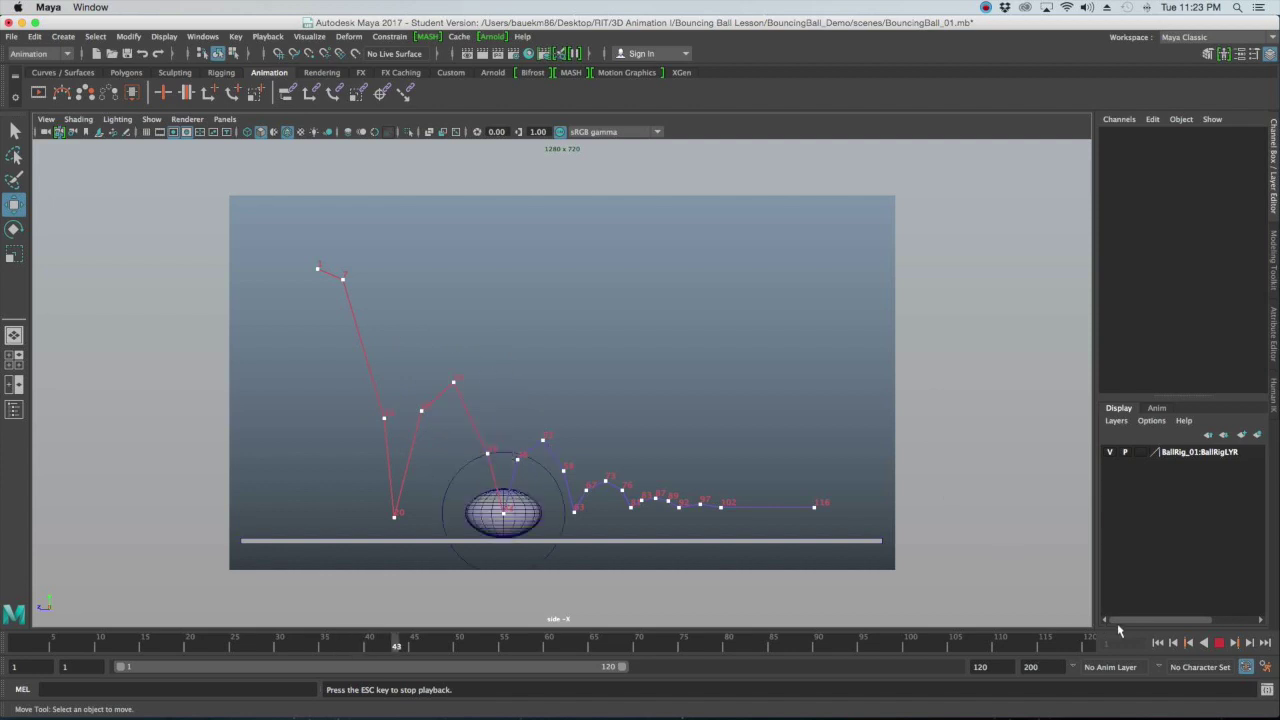
pyautogui.click(1219, 643)
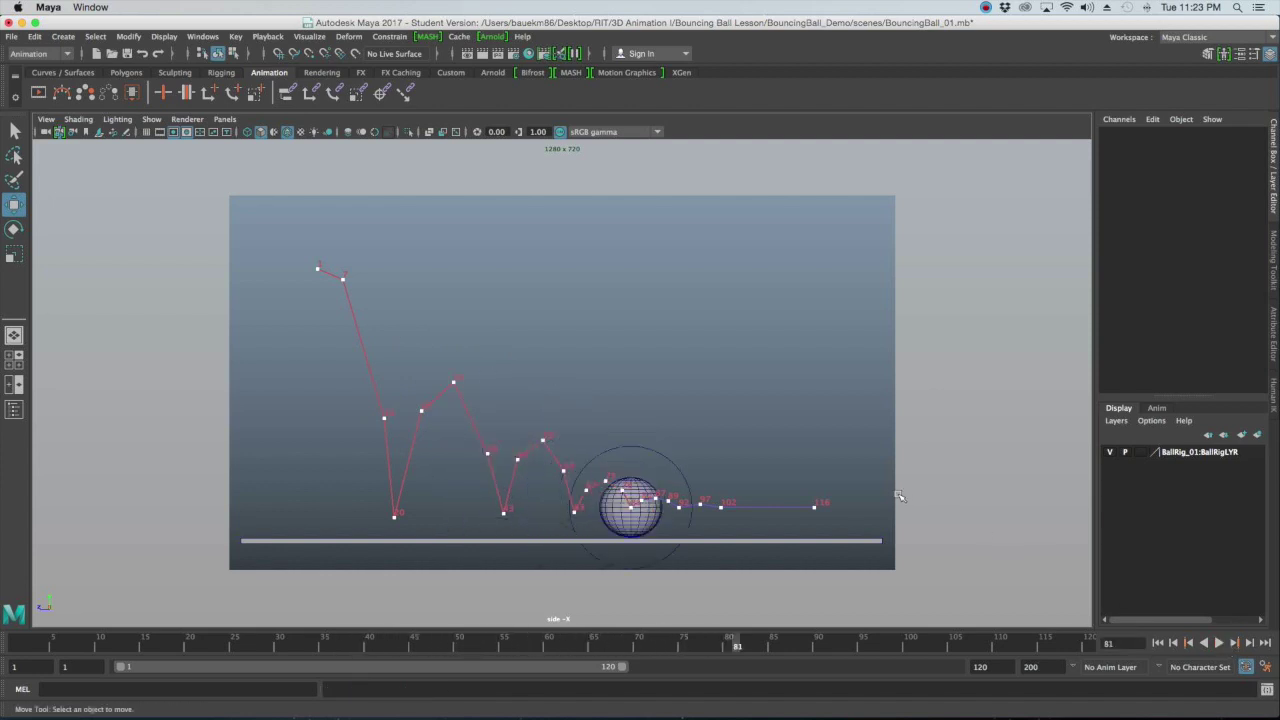
pyautogui.moveTo(749, 645); pyautogui.dragTo(493, 648)
pyautogui.moveTo(477, 645); pyautogui.dragTo(429, 646)
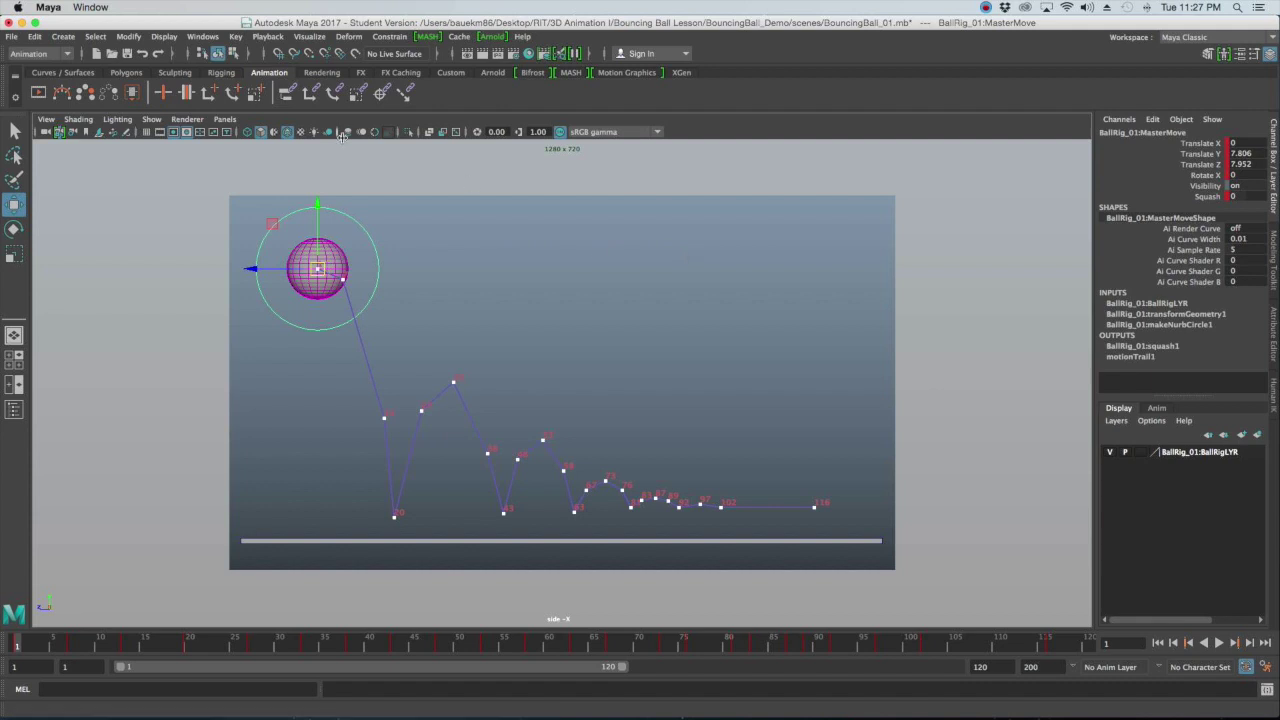
# Hide motion trails in the viewport and deselect the ball
pyautogui.click(149, 119)
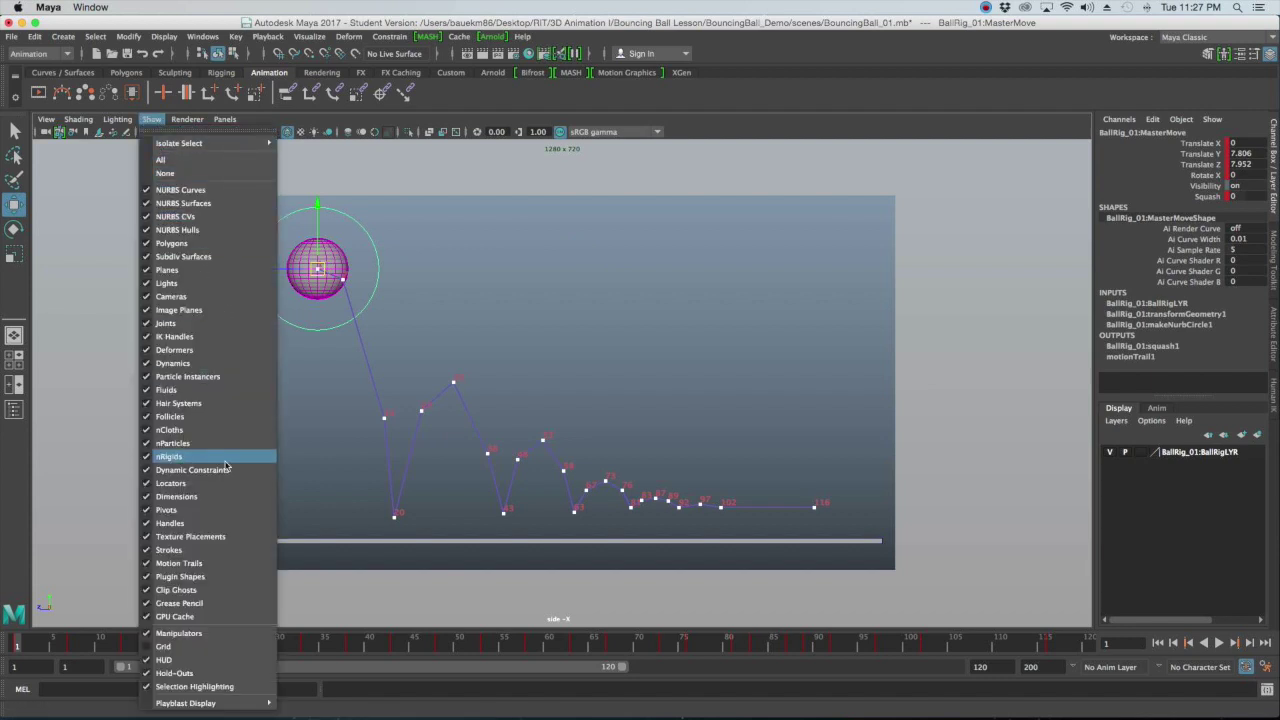
pyautogui.click(211, 565)
pyautogui.click(535, 398)
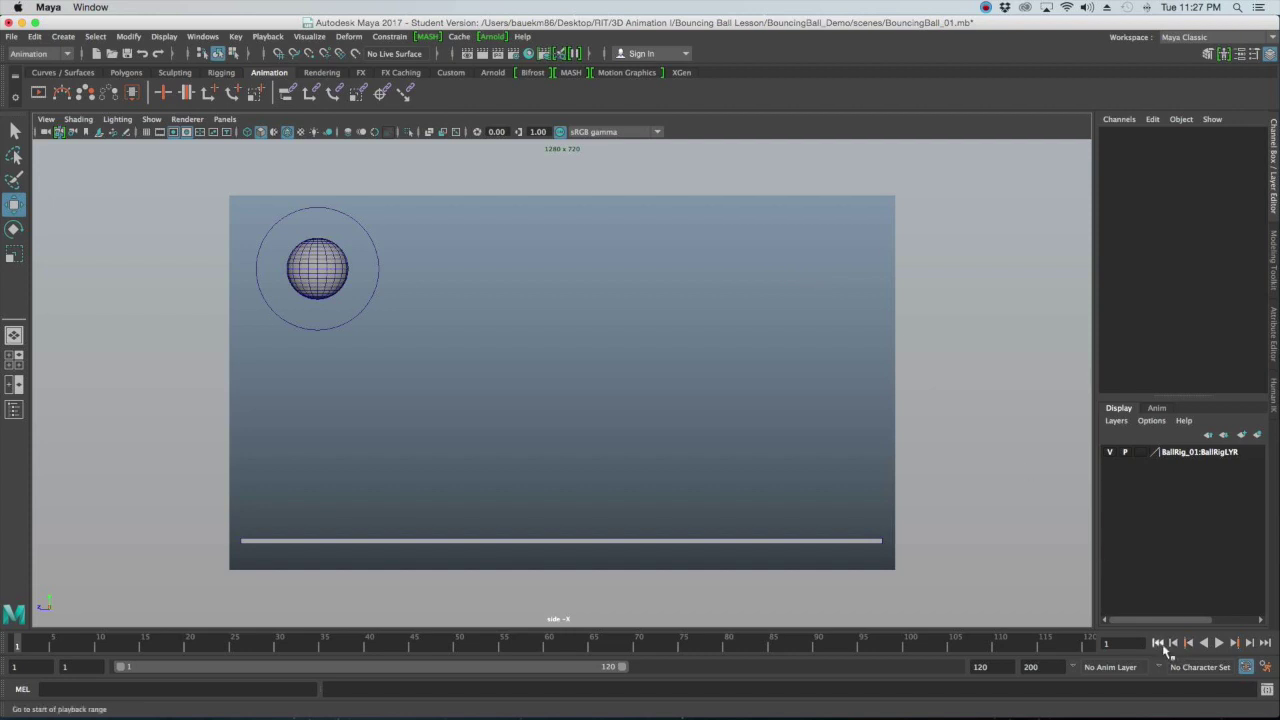
# Play the animation without the motion trail, scrub over the first bounce, and return to frame 1
pyautogui.click(1218, 647)
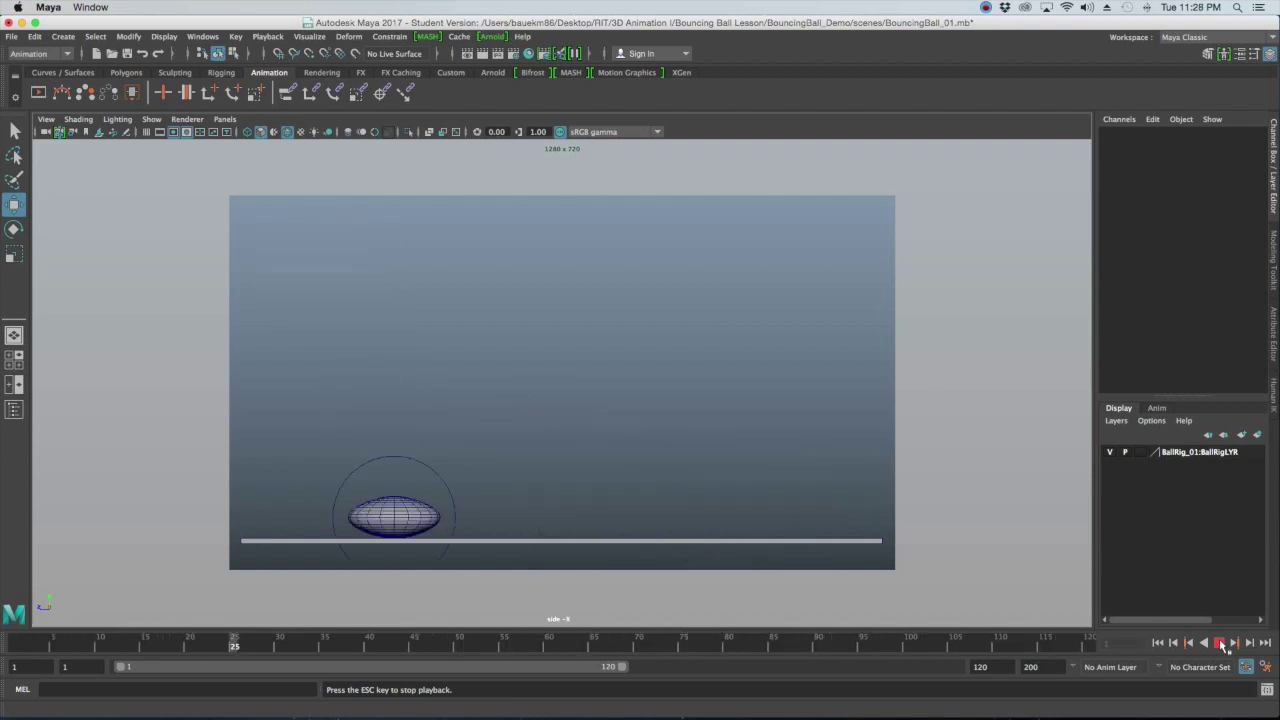
pyautogui.click(1220, 644)
pyautogui.doubleClick(277, 645)
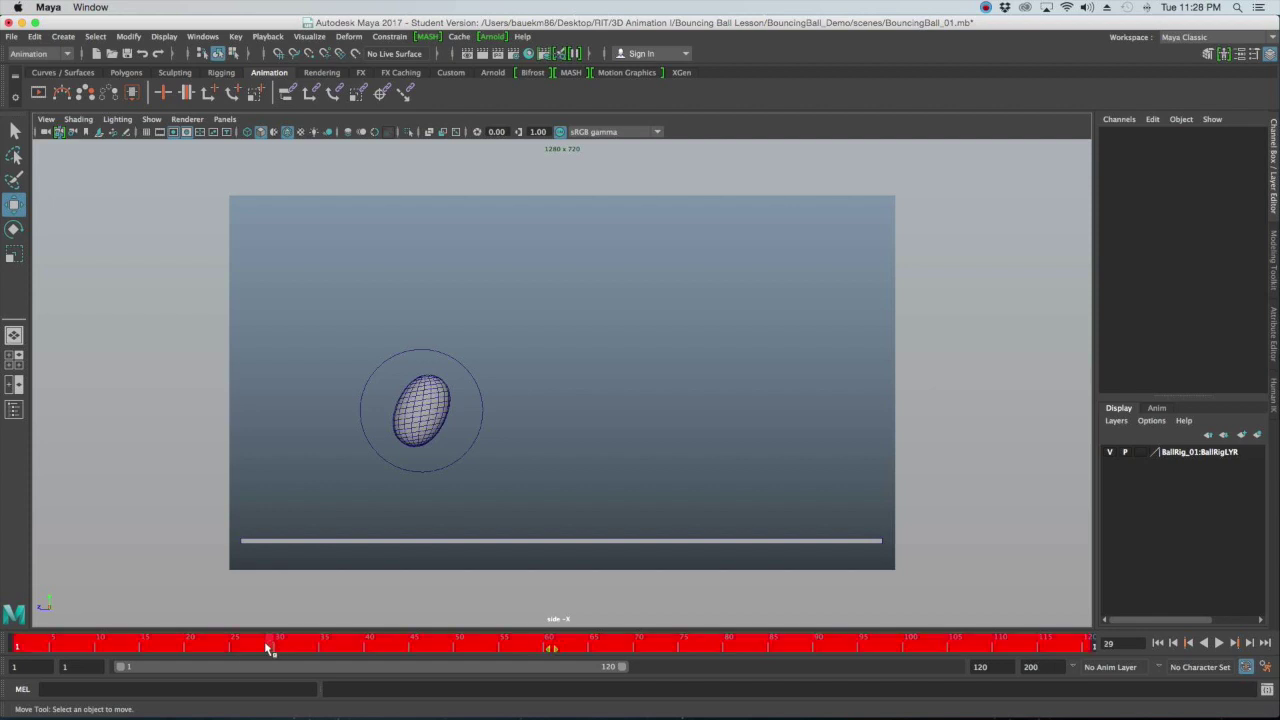
pyautogui.click(226, 646)
pyautogui.hotkey('alt', 'shift', 'v')
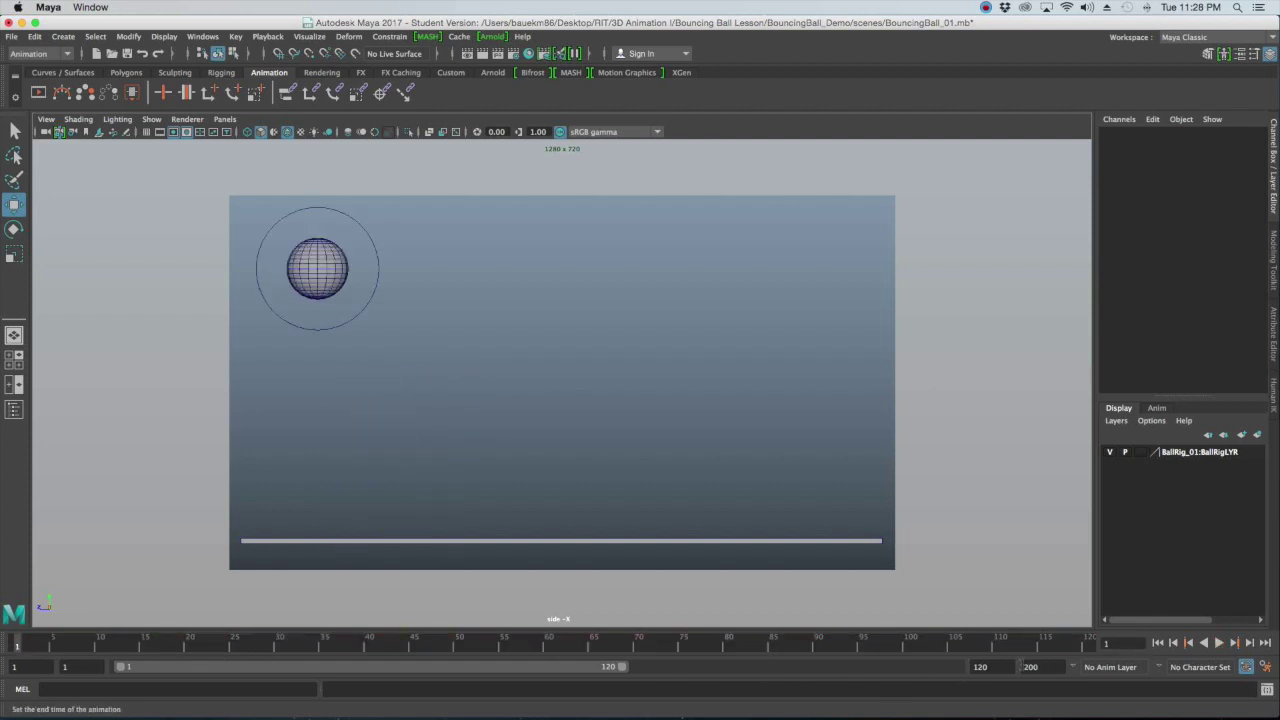
# Open the playblast options and name the movie file Blocking_01
pyautogui.rightClick(663, 647)
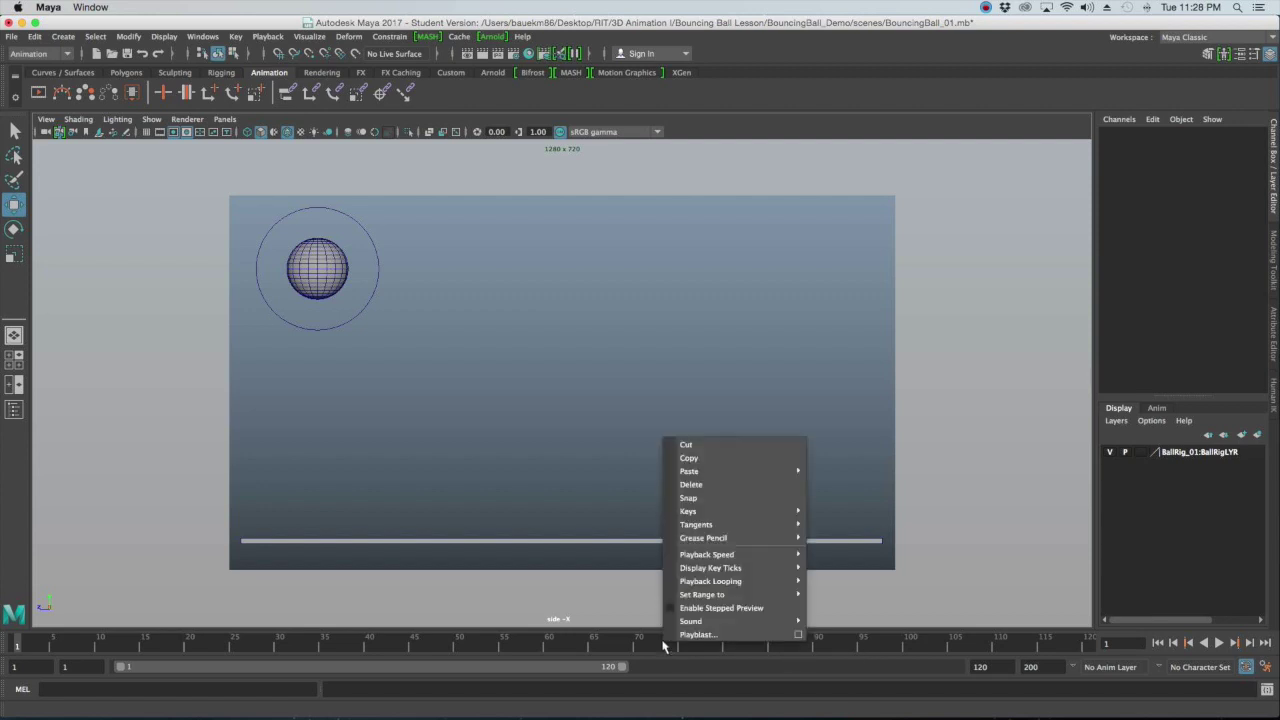
pyautogui.click(800, 637)
pyautogui.scroll(-1, 633, 452)
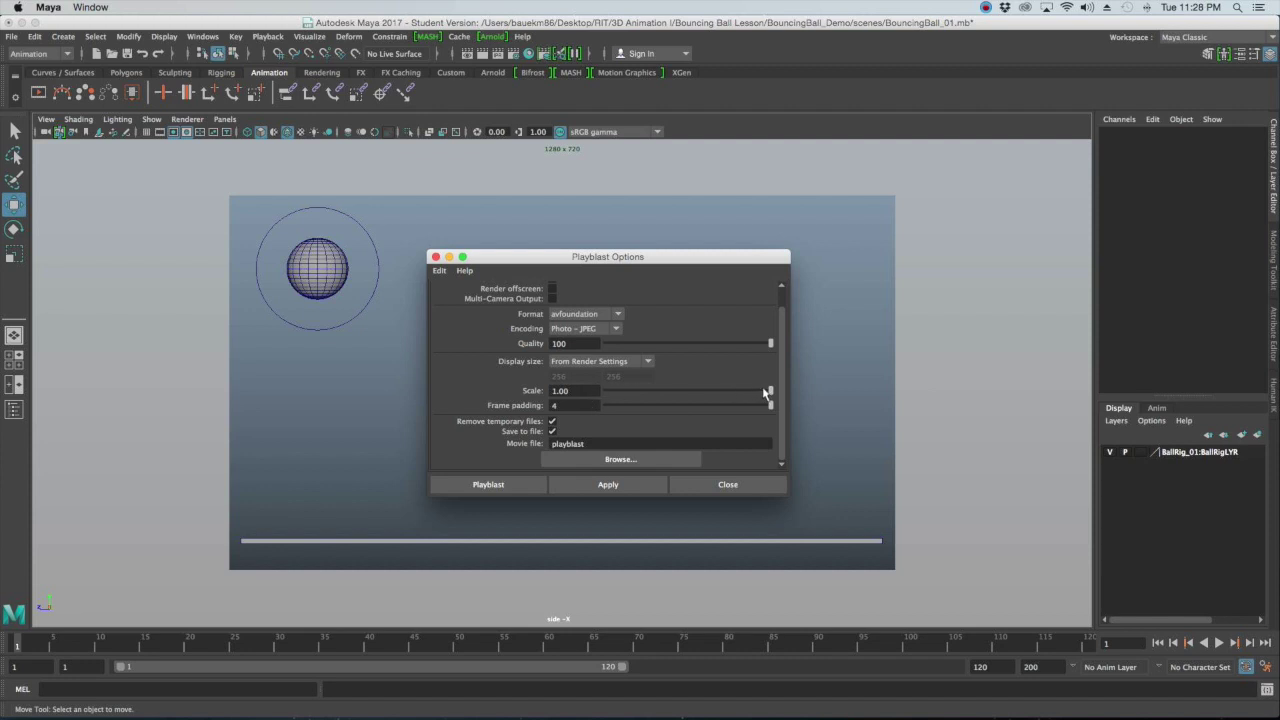
pyautogui.doubleClick(578, 442)
pyautogui.write('Blocking_01')
# Check the movie's save folder without choosing another file, and create the playblast
pyautogui.click(563, 461)
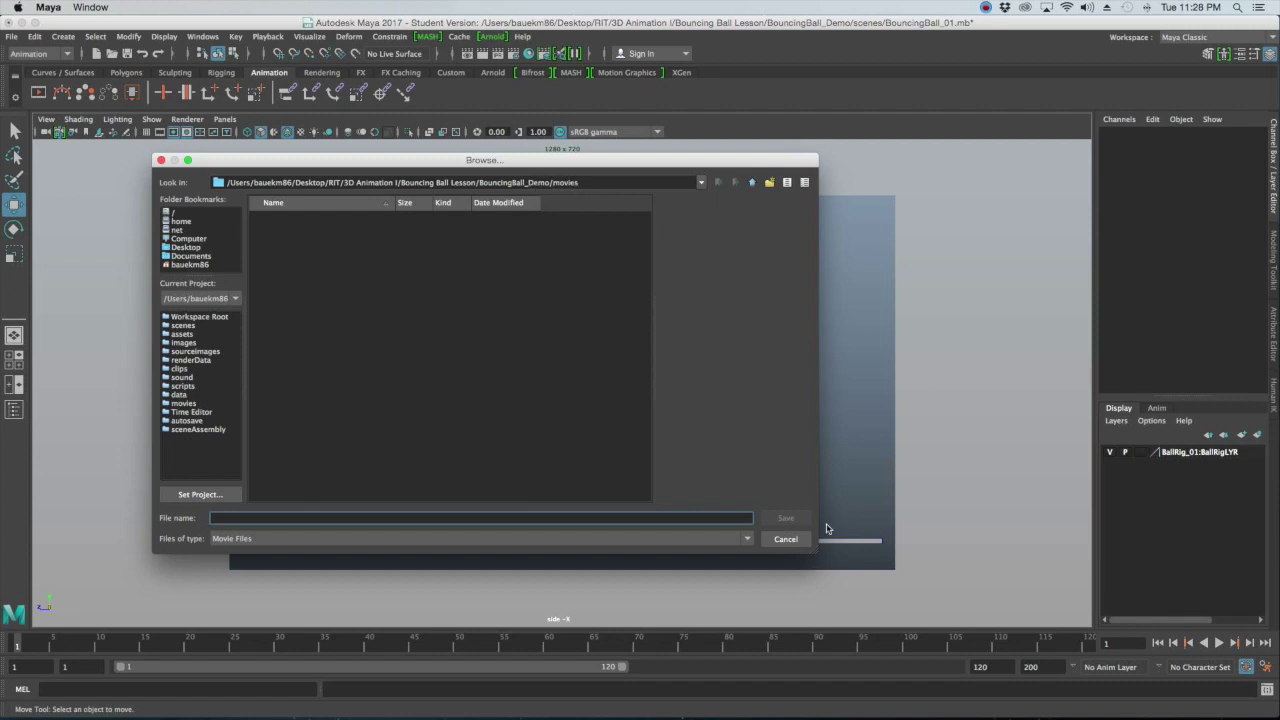
pyautogui.click(786, 539)
pyautogui.click(480, 487)
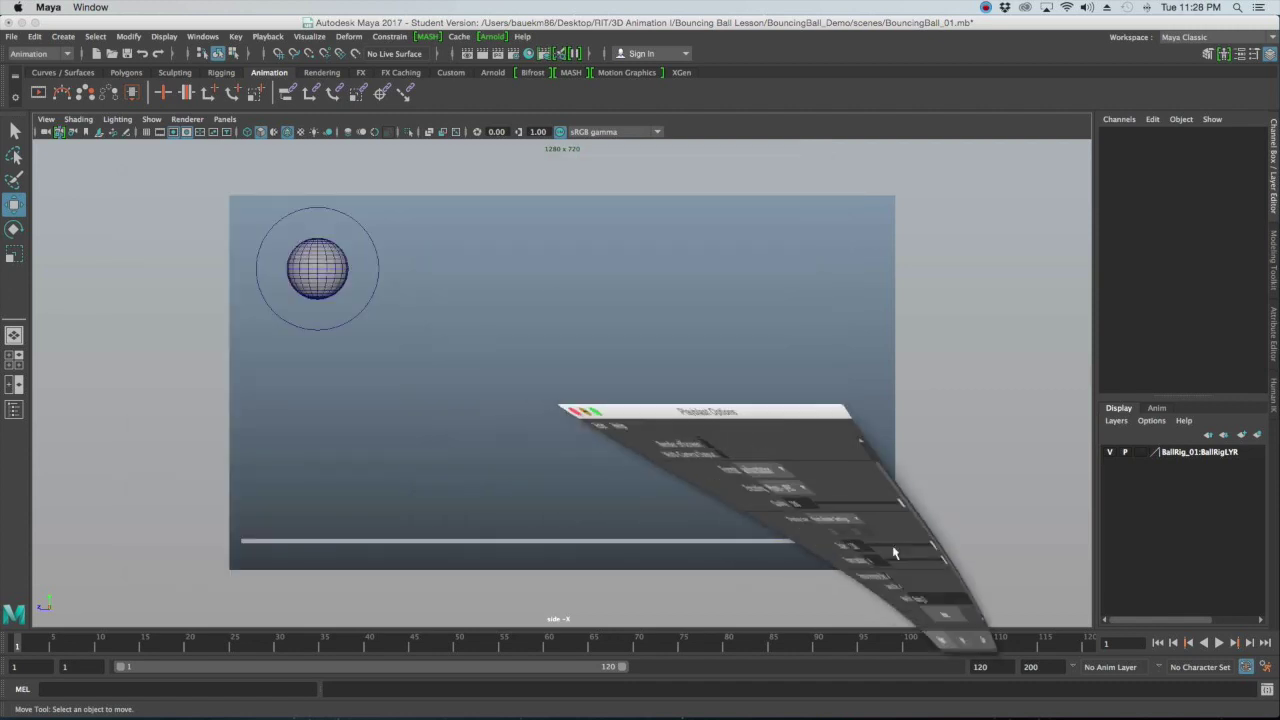